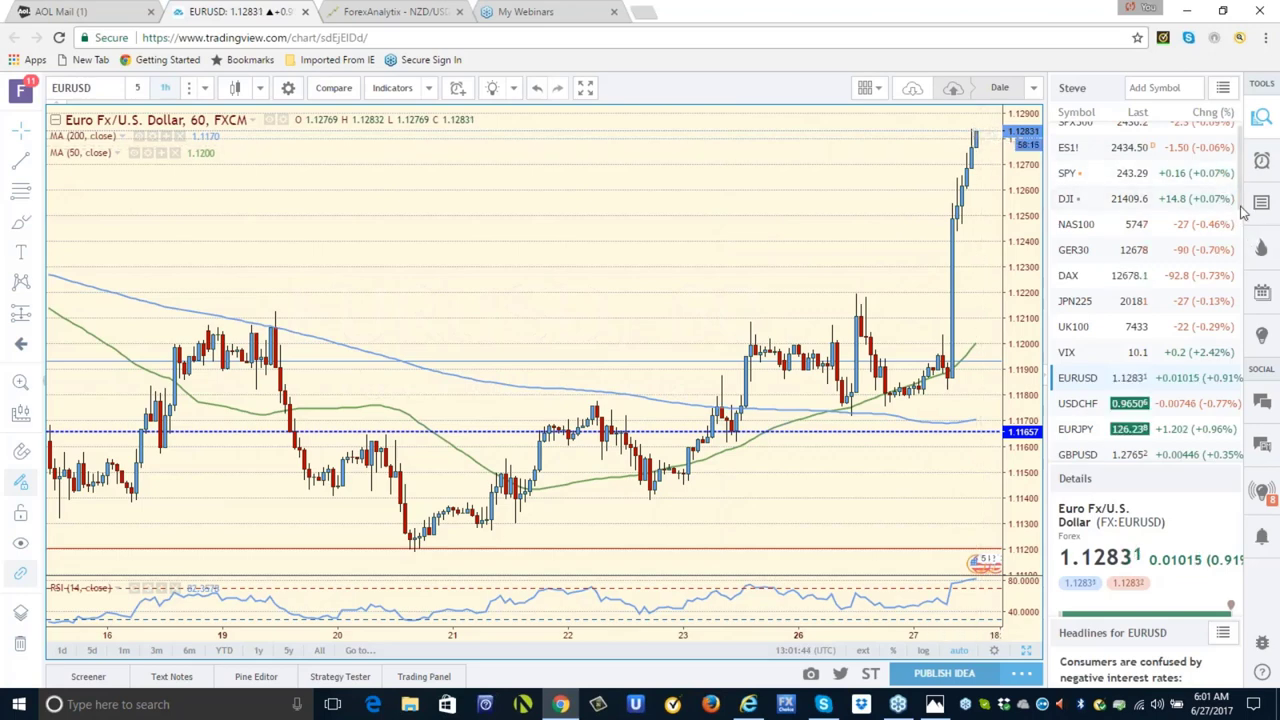
Step: Browse the watchlist and glance at the market Hotlist before returning to the personal watchlist
scroll(1243, 225, down, 1)
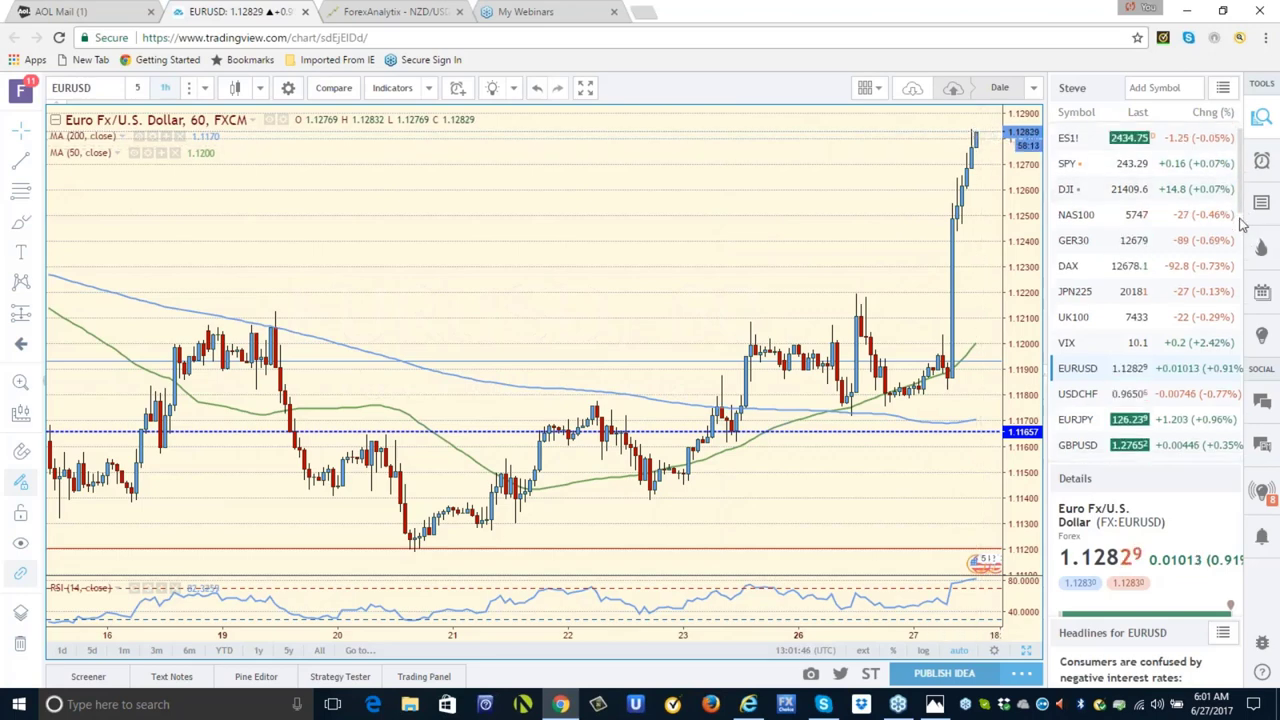
scroll(1243, 225, down, 4)
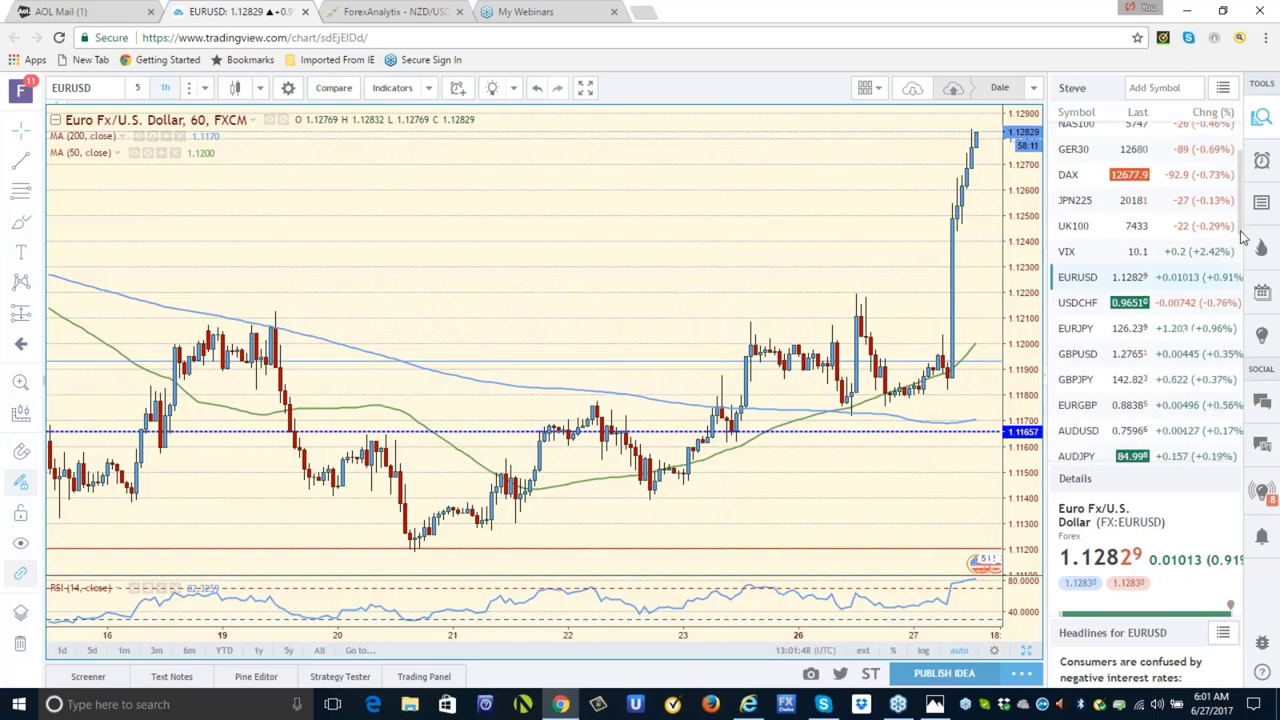
scroll(1243, 235, down, 3)
scroll(1247, 258, down, 1)
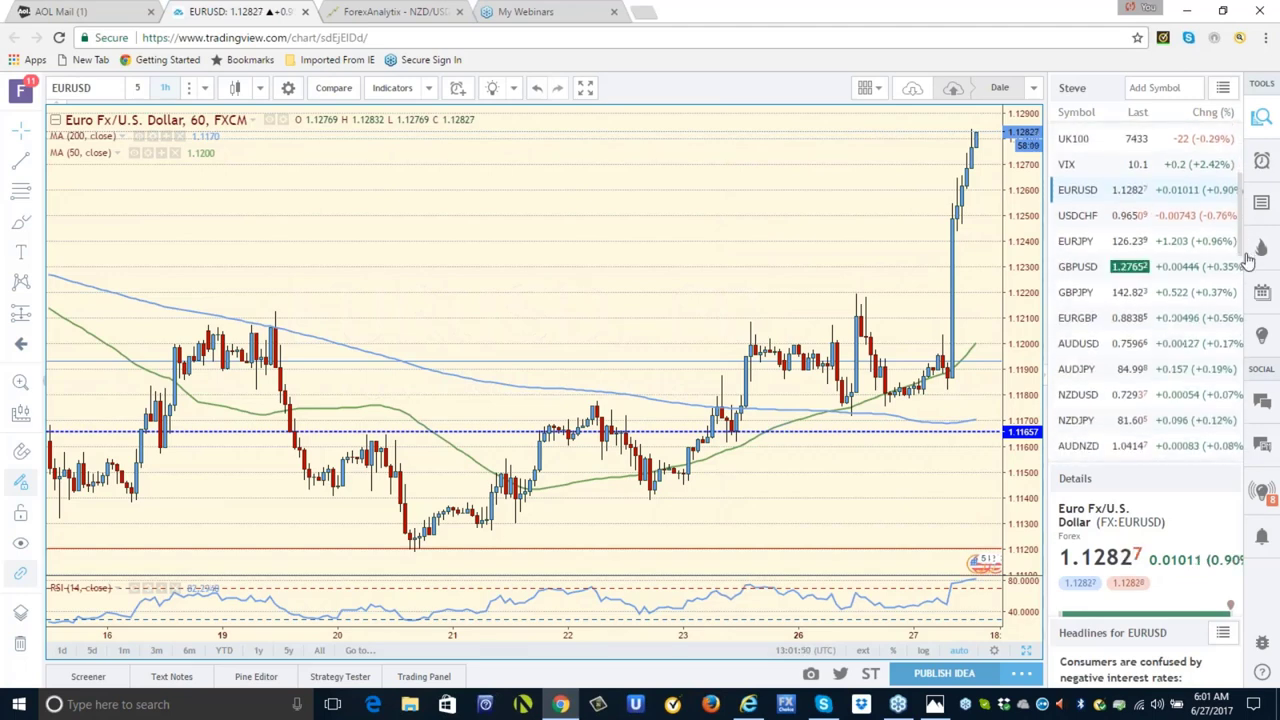
click(1258, 250)
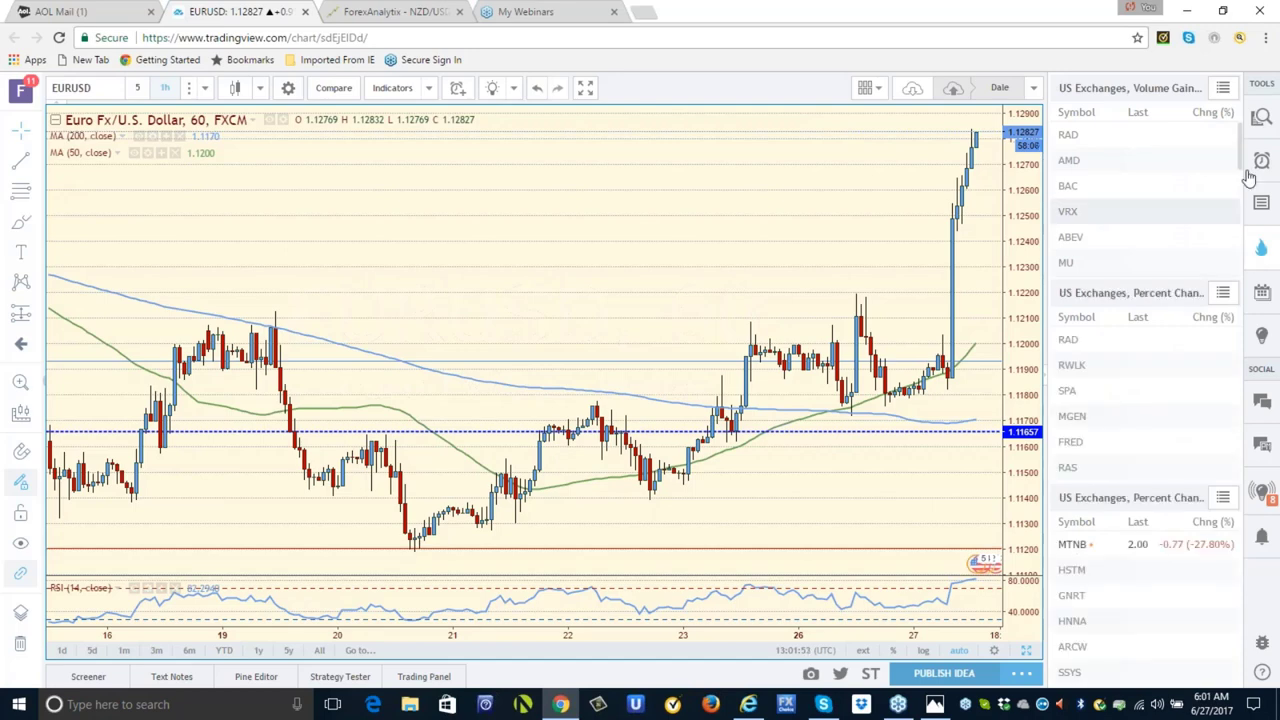
click(1260, 119)
click(1223, 88)
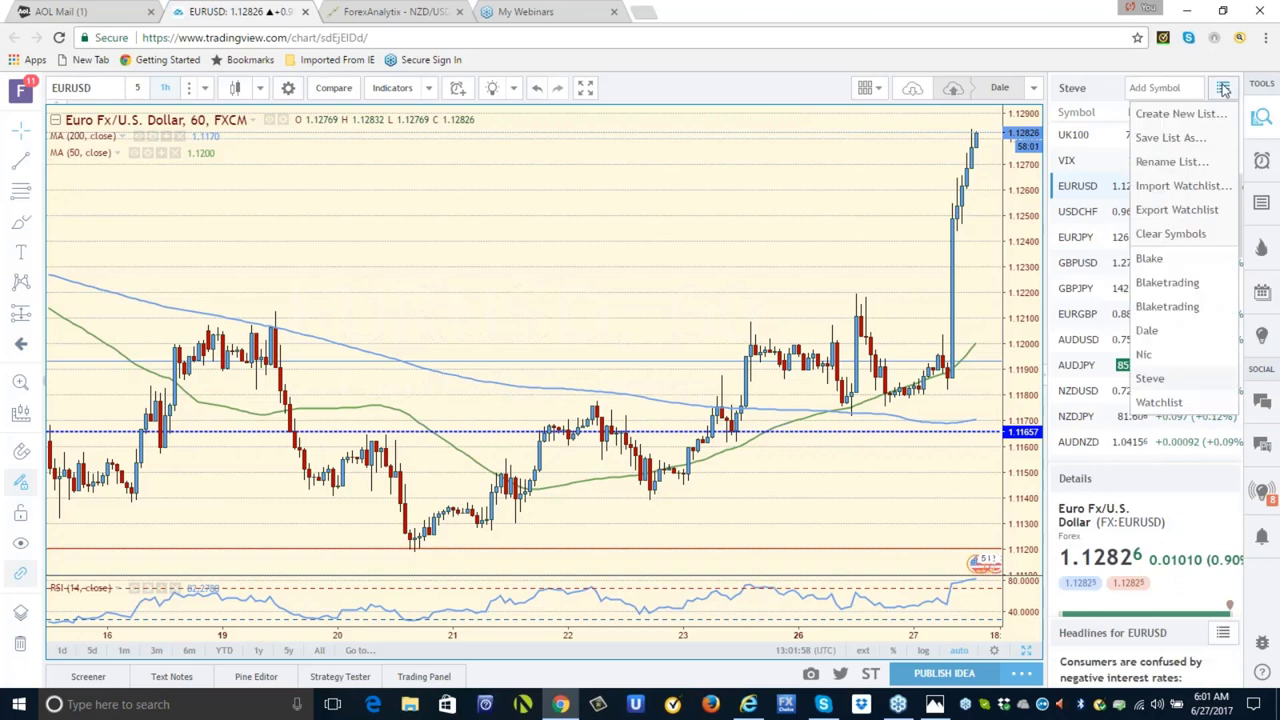
click(1223, 88)
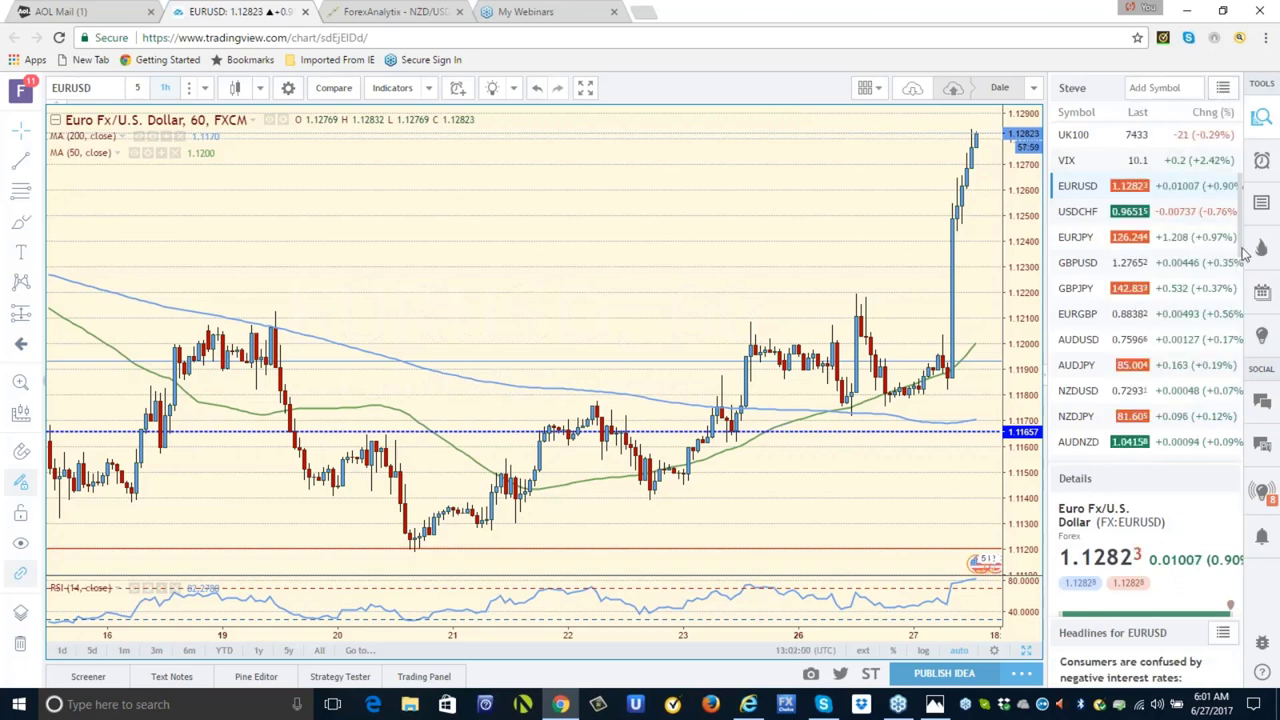
Step: Load the hourly US Dollar Index (DXY) chart, then switch to the ForexAnalytix NZD/USD page
scroll(1242, 260, down, 1)
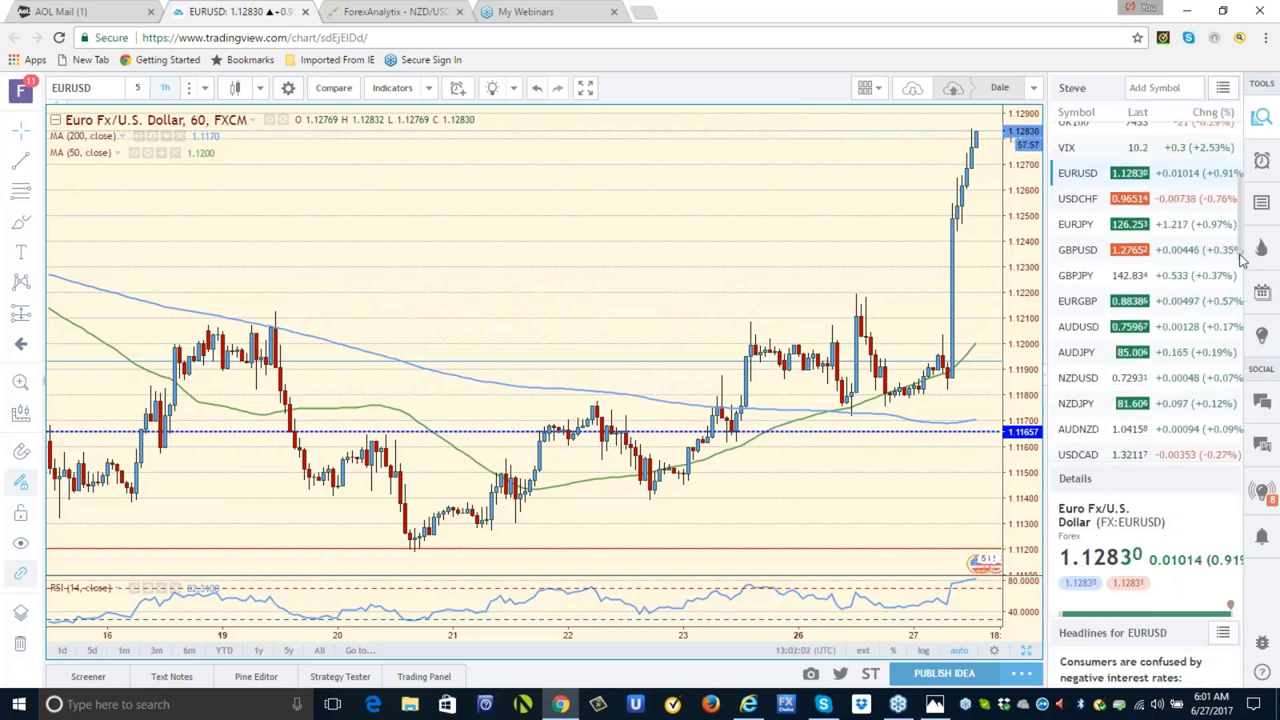
scroll(1242, 260, down, 4)
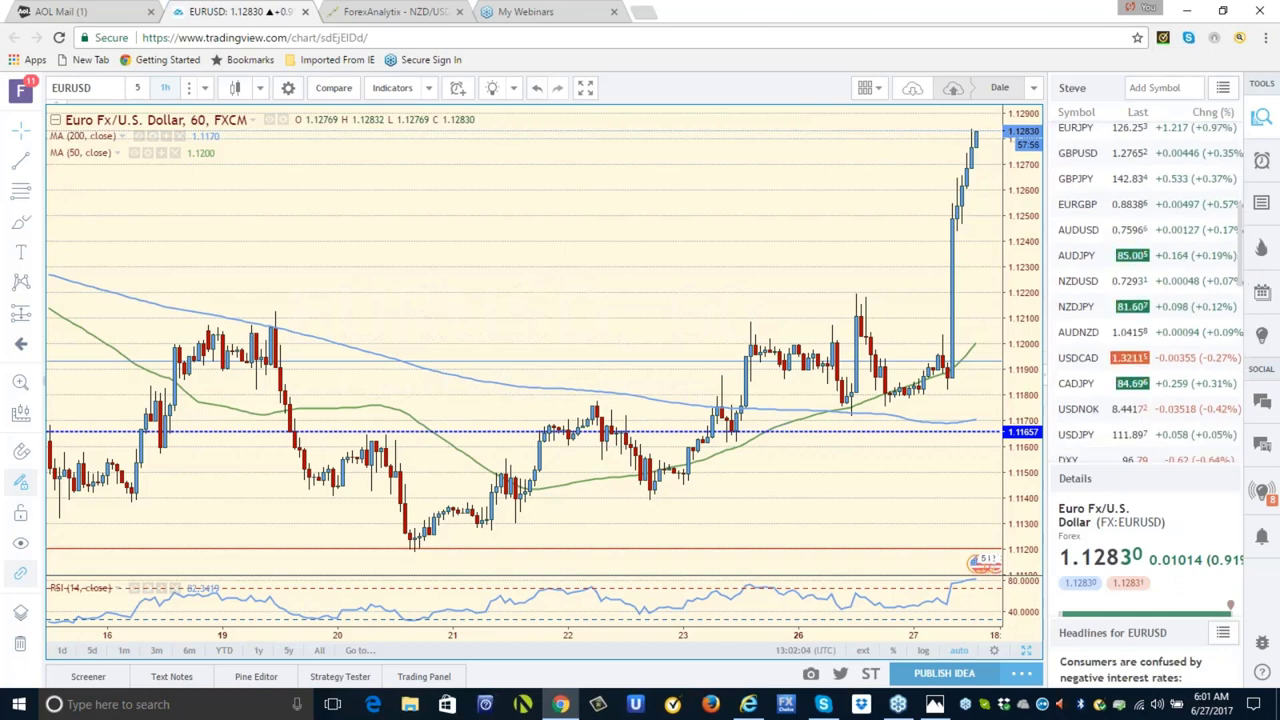
scroll(1070, 457, down, 1)
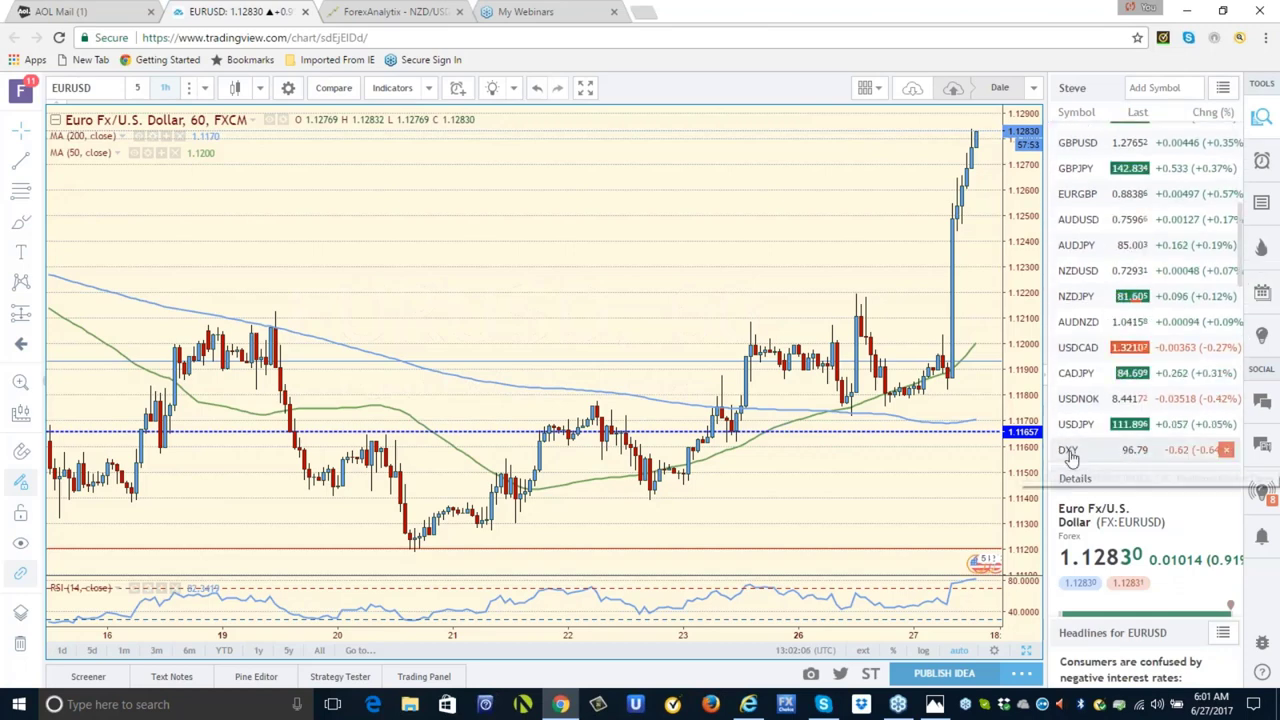
click(1070, 455)
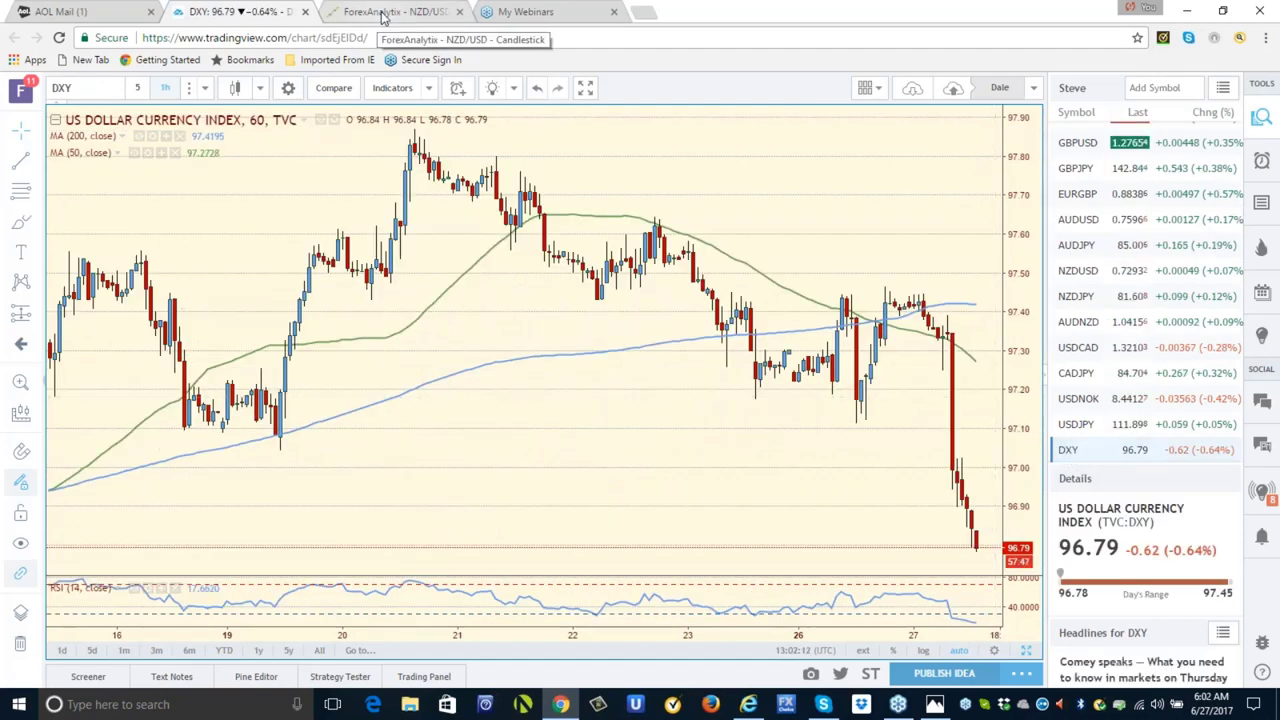
click(383, 12)
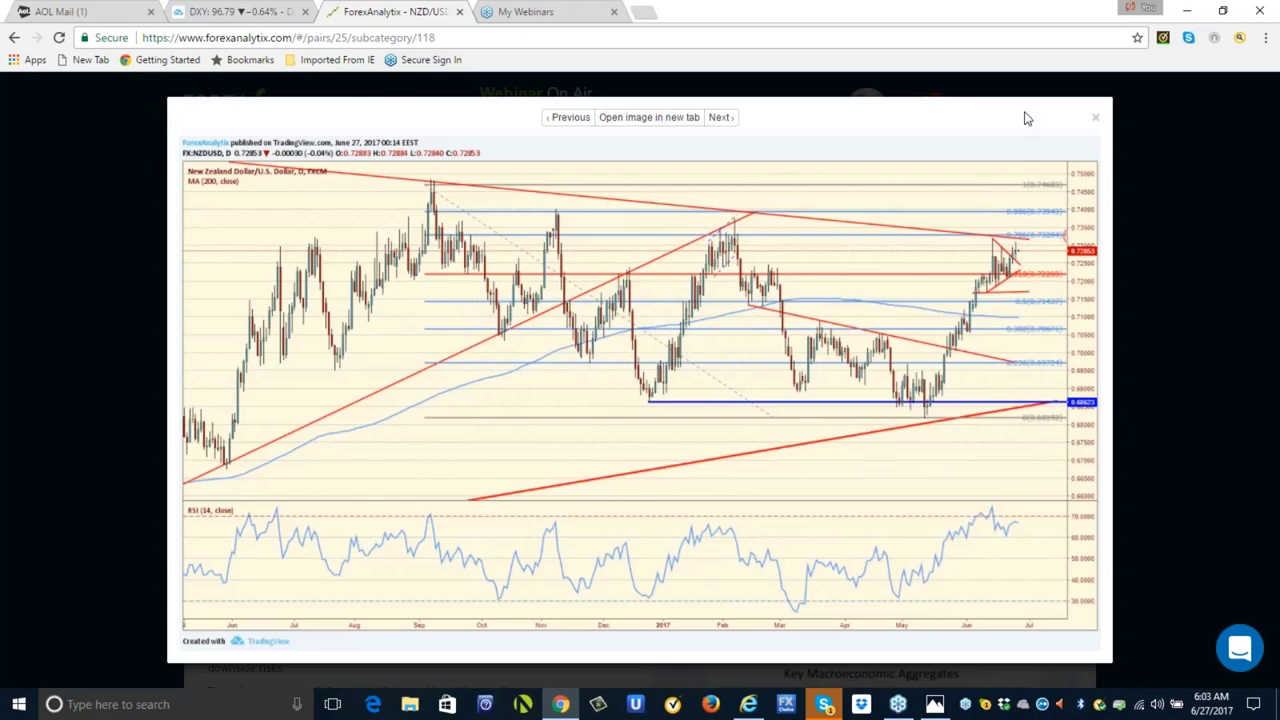
Step: Close the enlarged NZD/USD daily chart and open the NZD/USD Harmonics analysis
click(1095, 117)
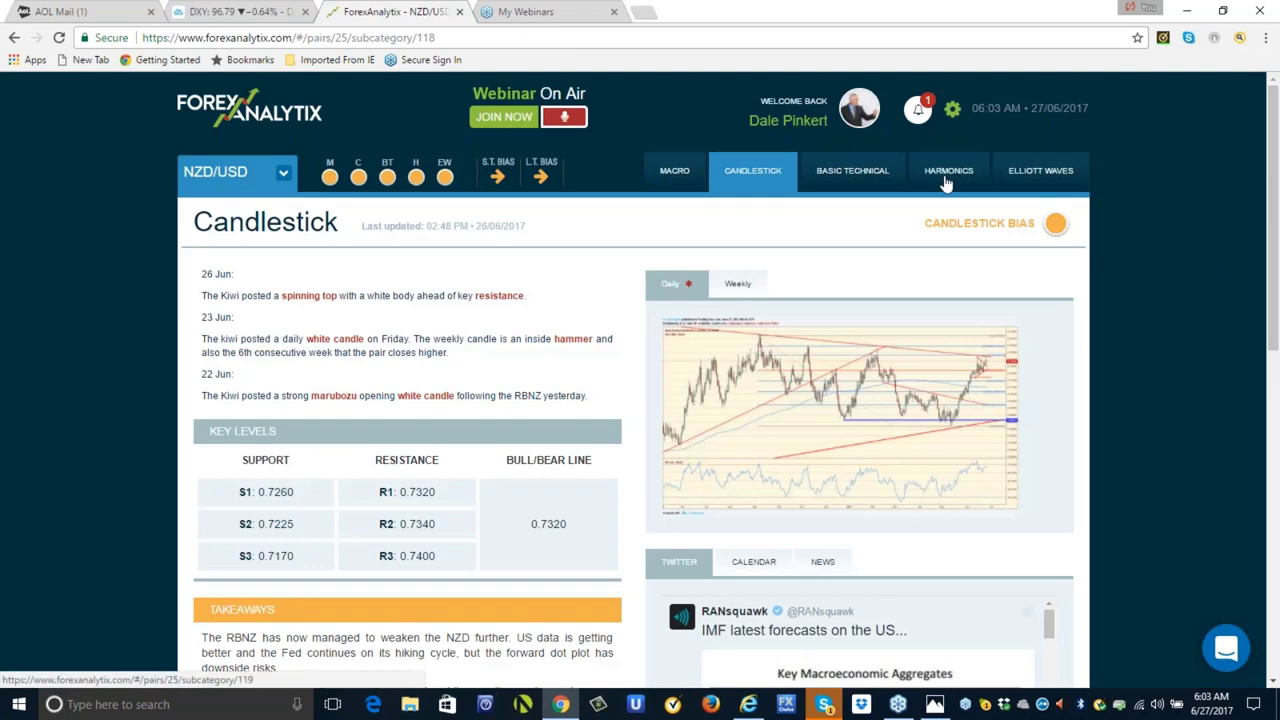
click(945, 178)
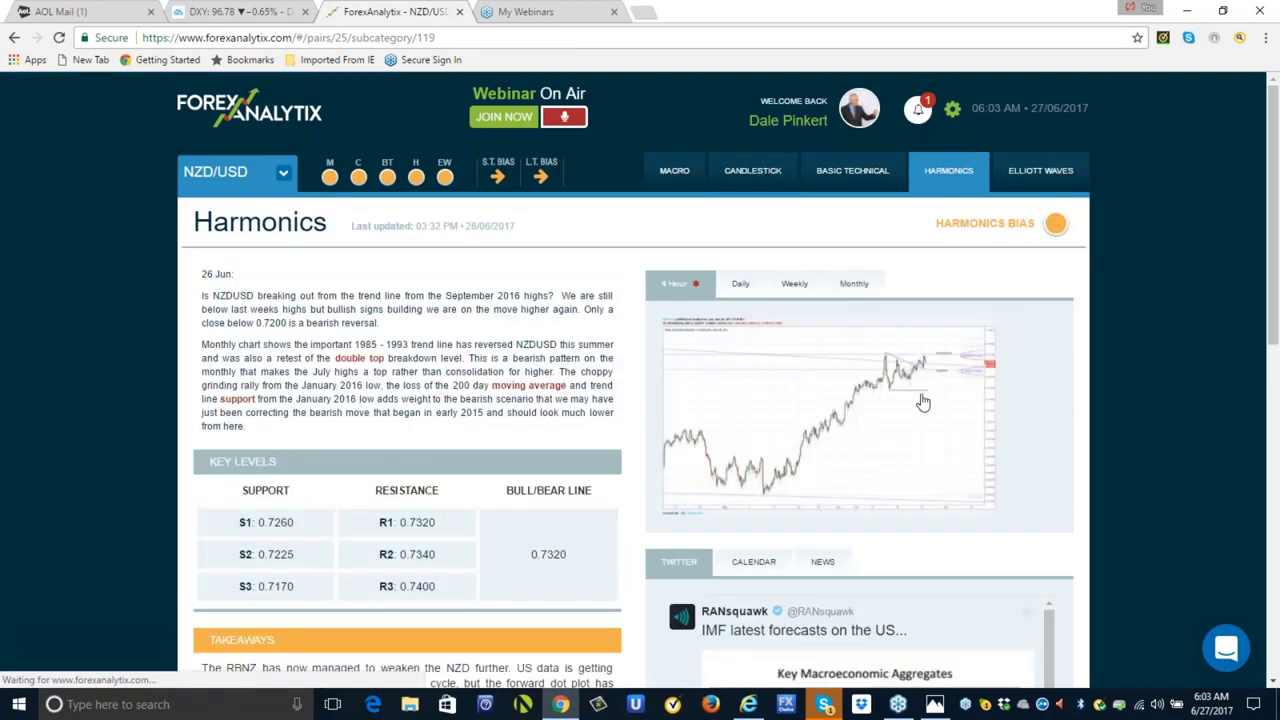
Step: View the NZD/USD Harmonics 4-hour chart enlarged, close it, and return to TradingView's DXY chart
click(922, 401)
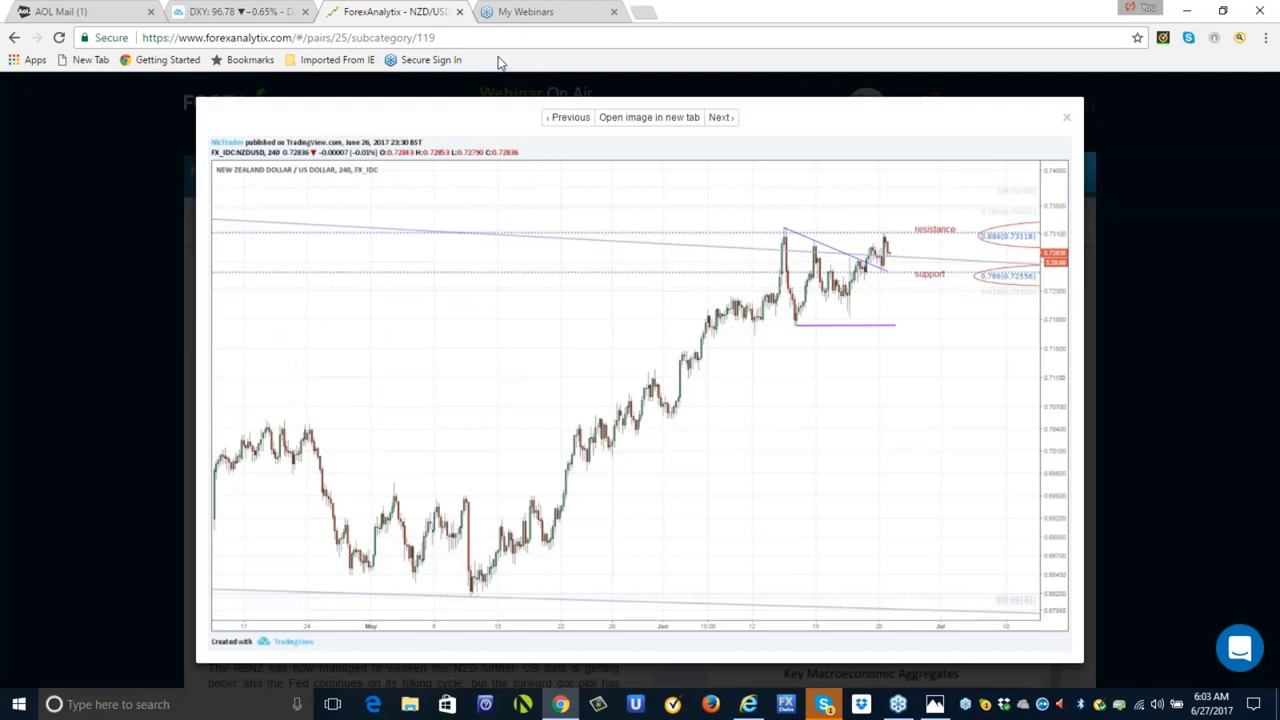
click(1067, 119)
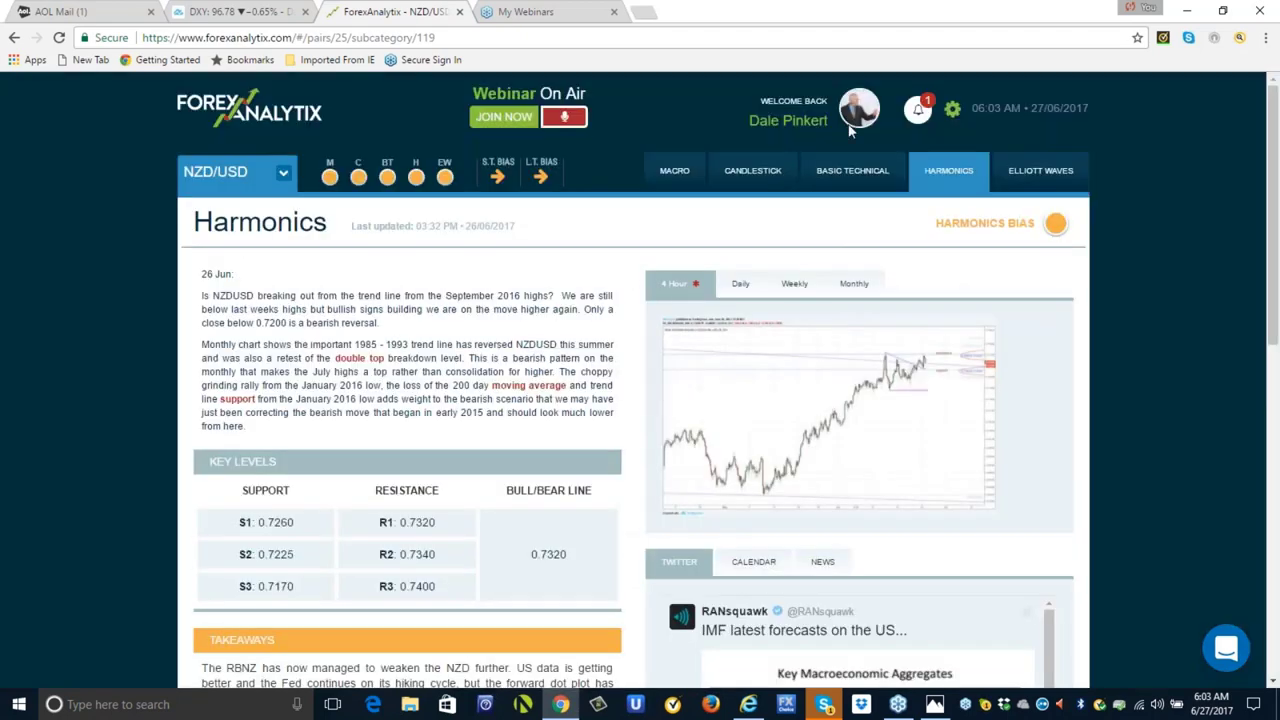
click(273, 20)
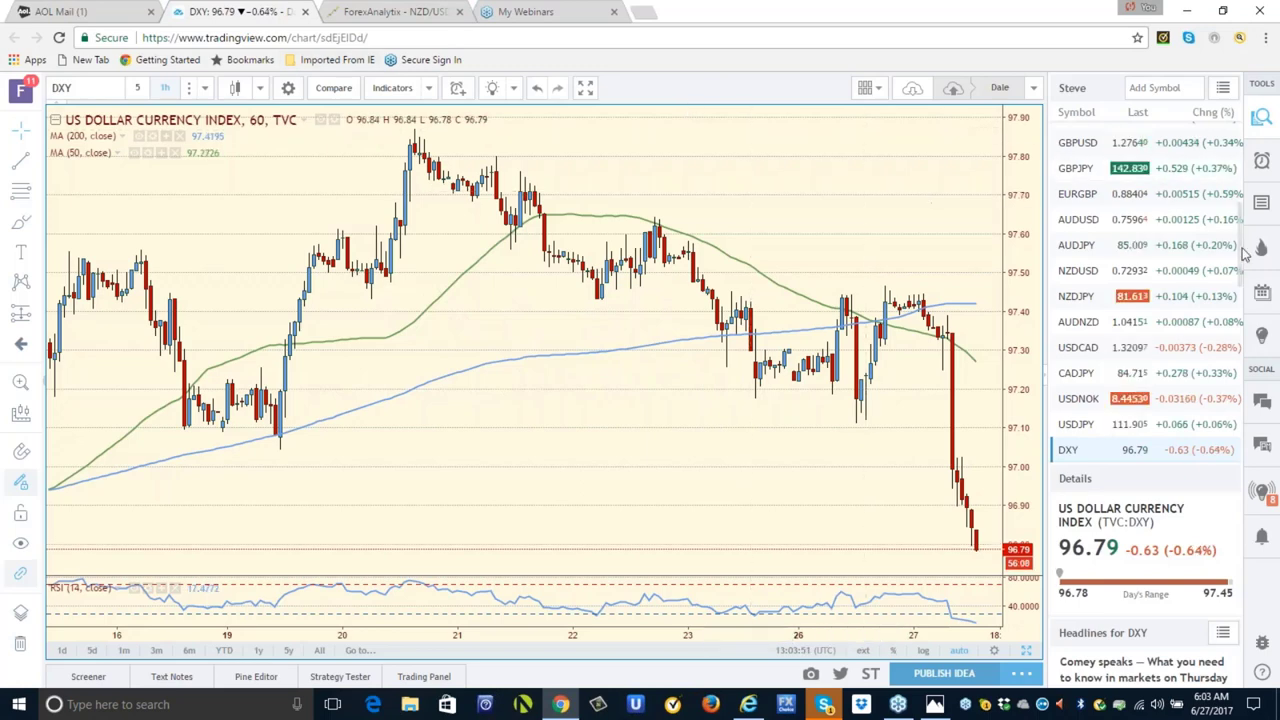
Step: Load the S&P 500 (SPX500) chart from the top of the watchlist
drag(1245, 258, 1242, 160)
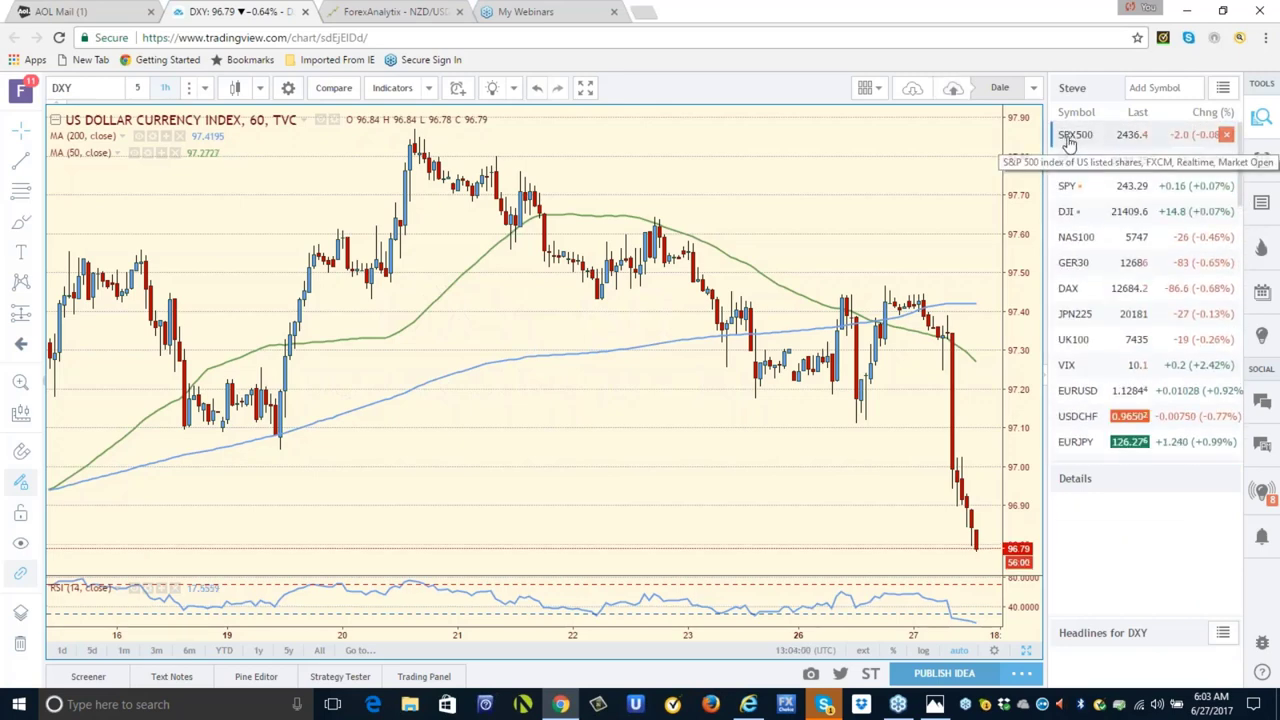
click(1068, 143)
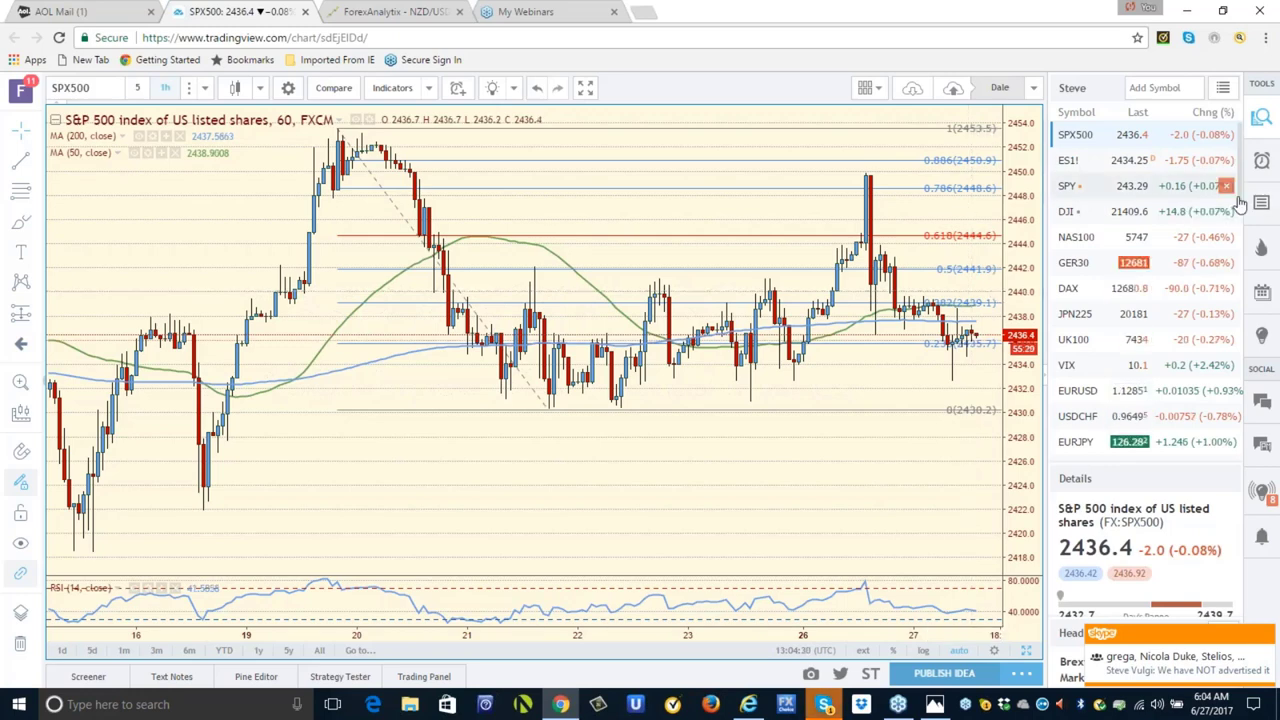
Step: Scroll the watchlist down toward the currency pairs after reviewing the hourly S&P 500 chart
scroll(1240, 210, down, 1)
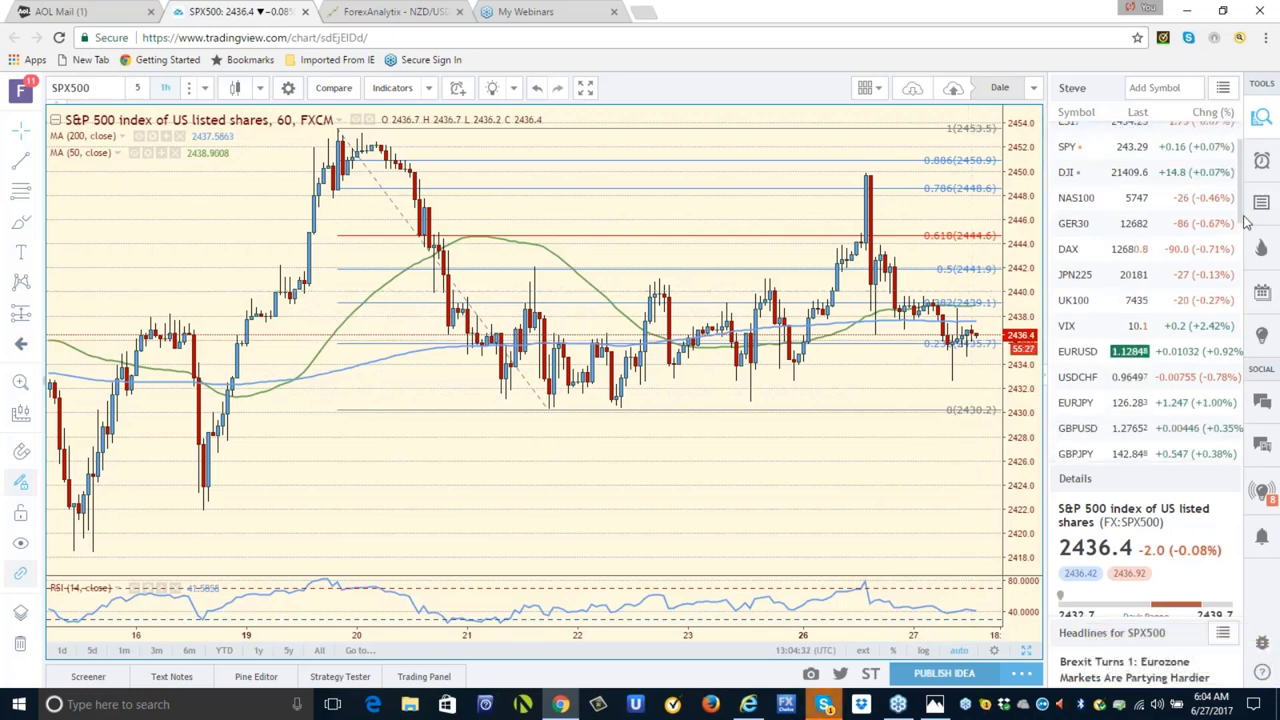
scroll(1245, 222, down, 2)
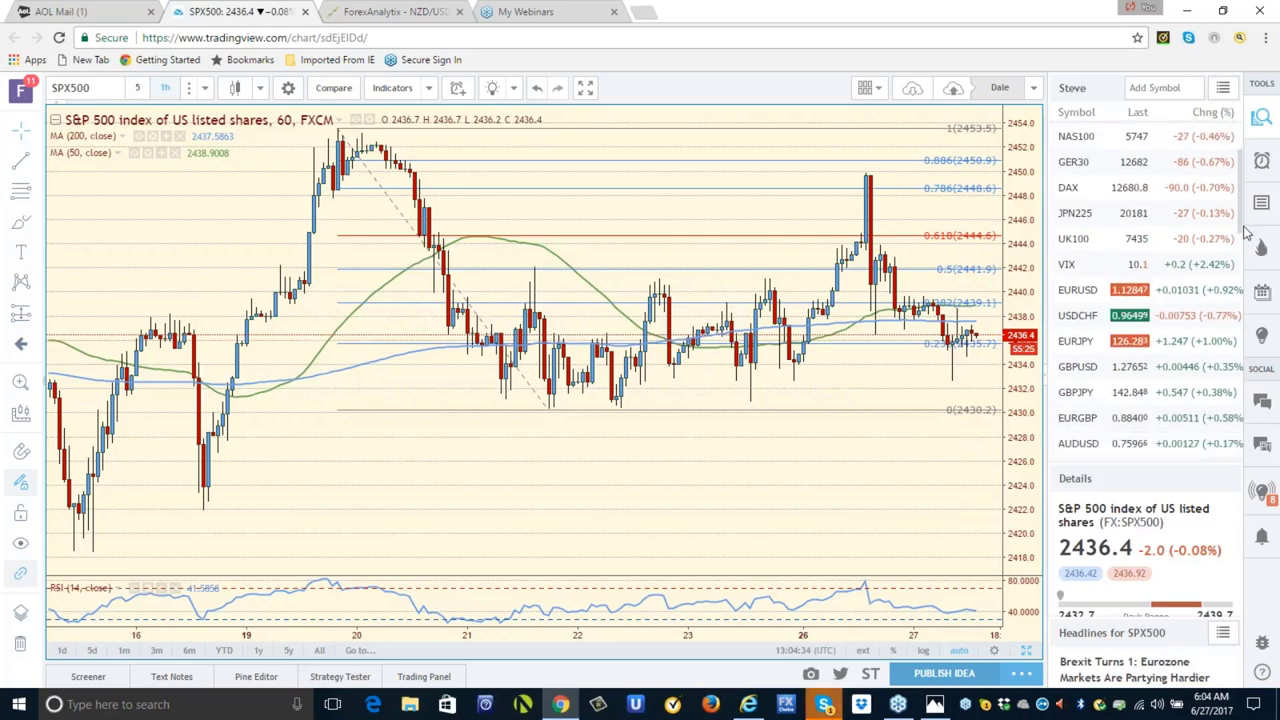
scroll(1245, 232, down, 2)
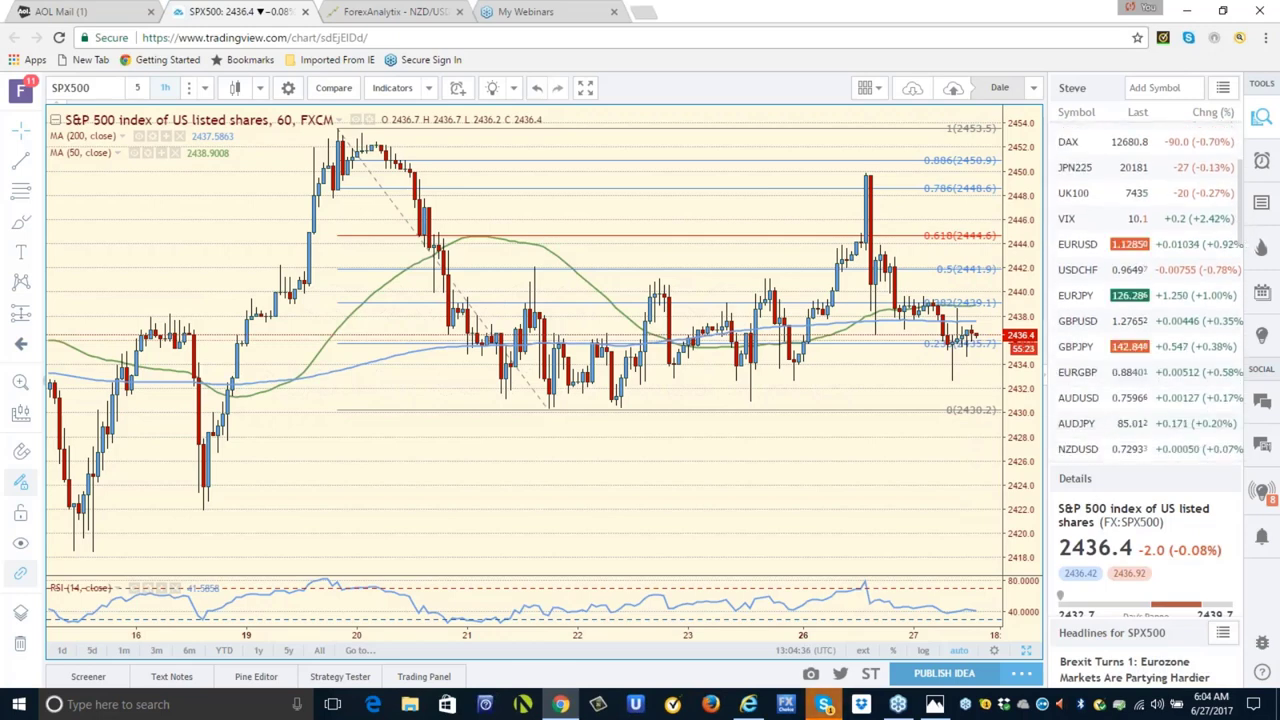
Step: Review the AUD/USD, AUD/JPY and NZD/JPY charts in turn from the watchlist
click(1090, 408)
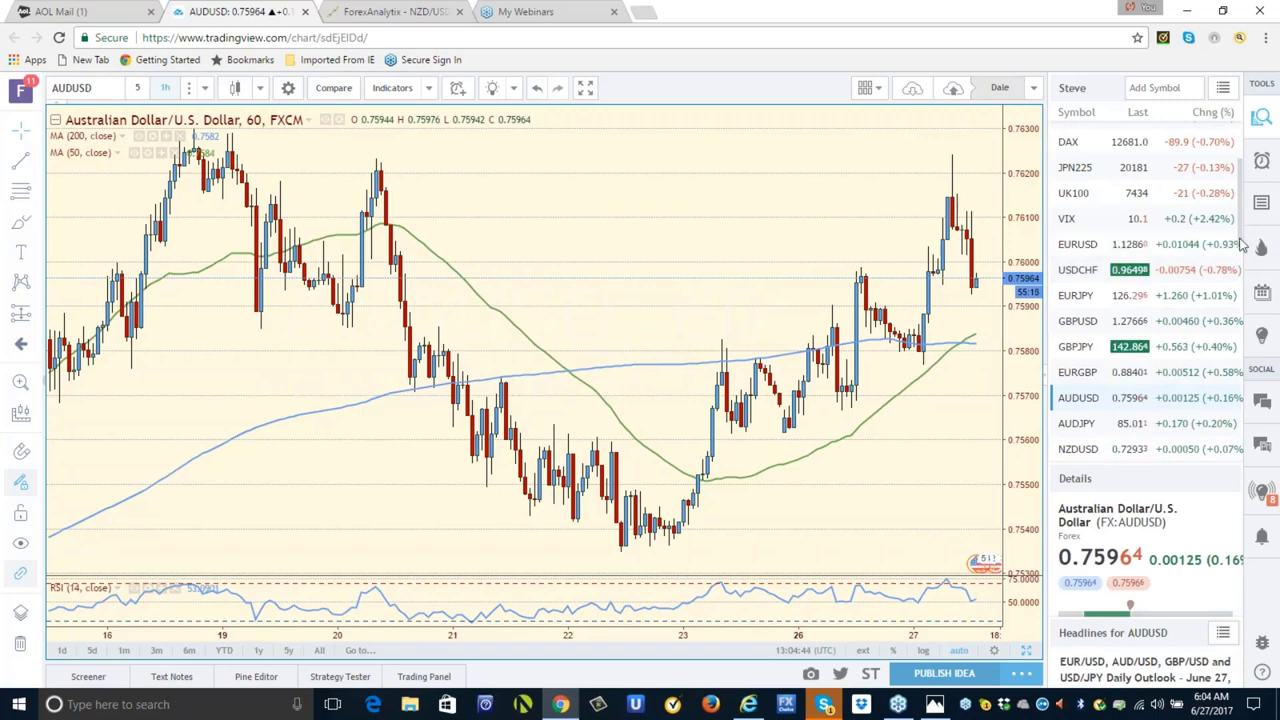
scroll(1240, 255, down, 3)
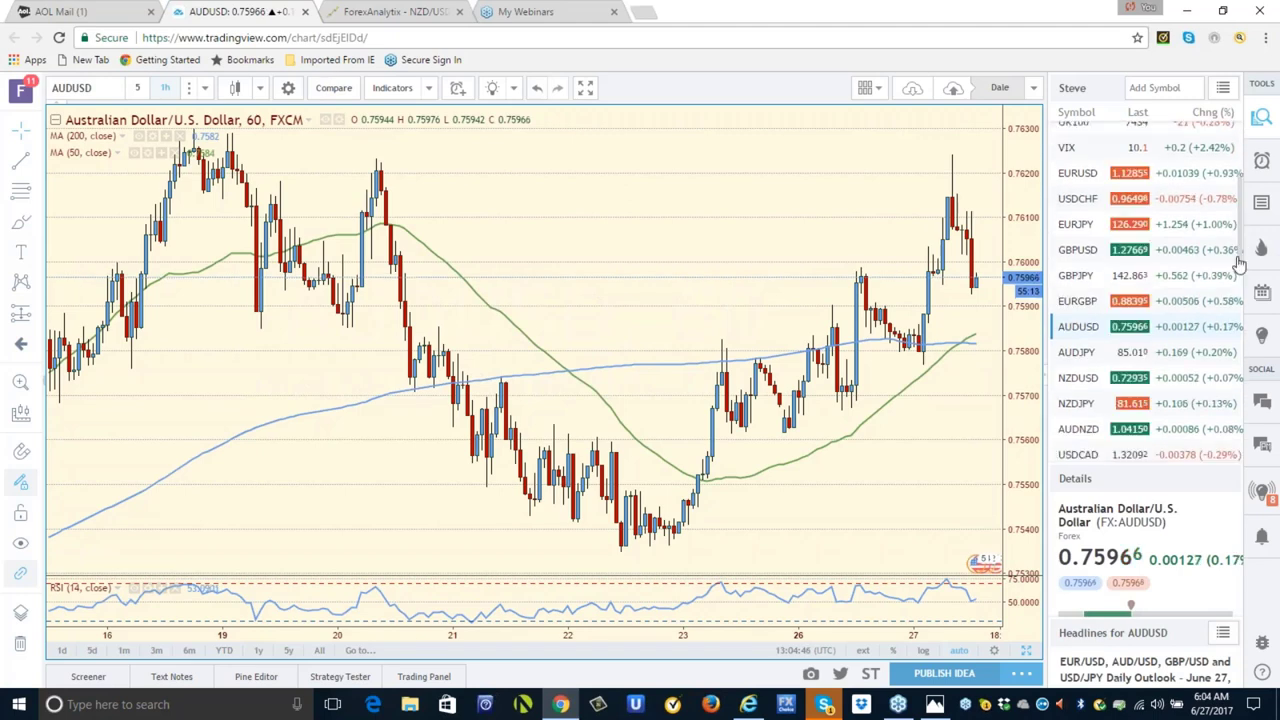
click(1080, 352)
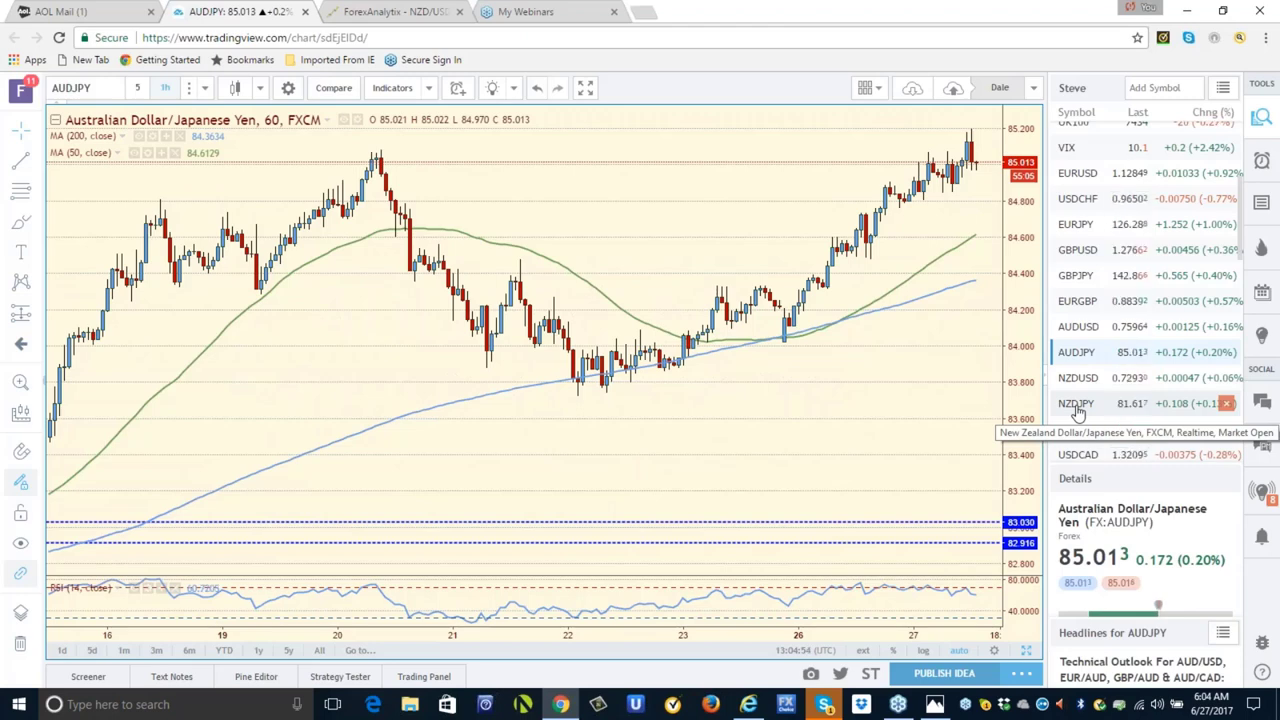
click(1078, 405)
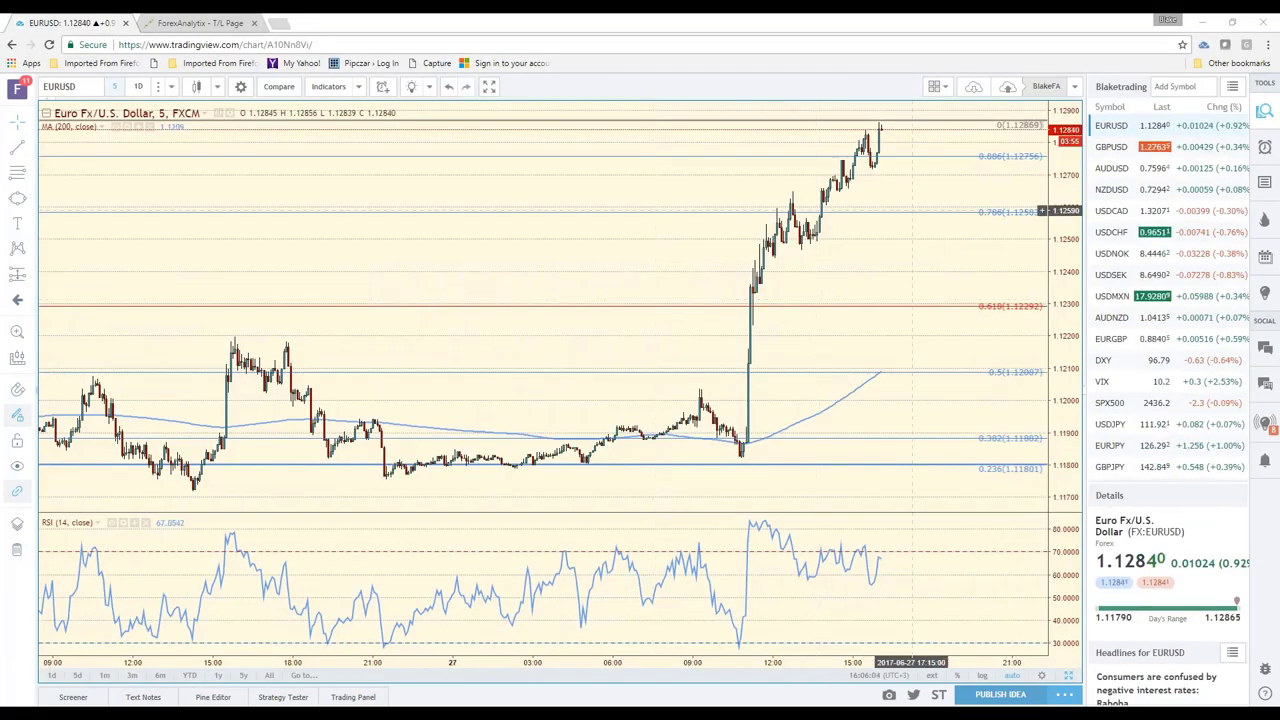
Step: Load the 5-minute USD/SEK chart, glance at USD/NOK, then return to USD/SEK
click(1122, 282)
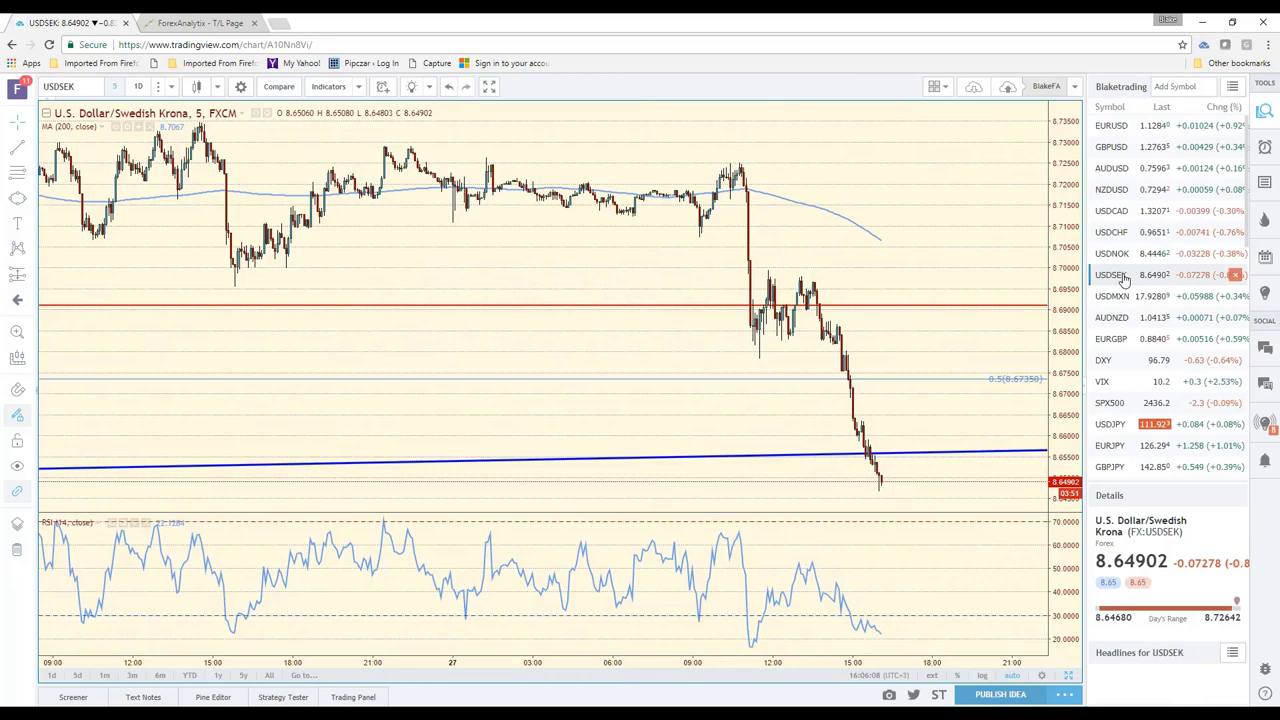
key(Up)
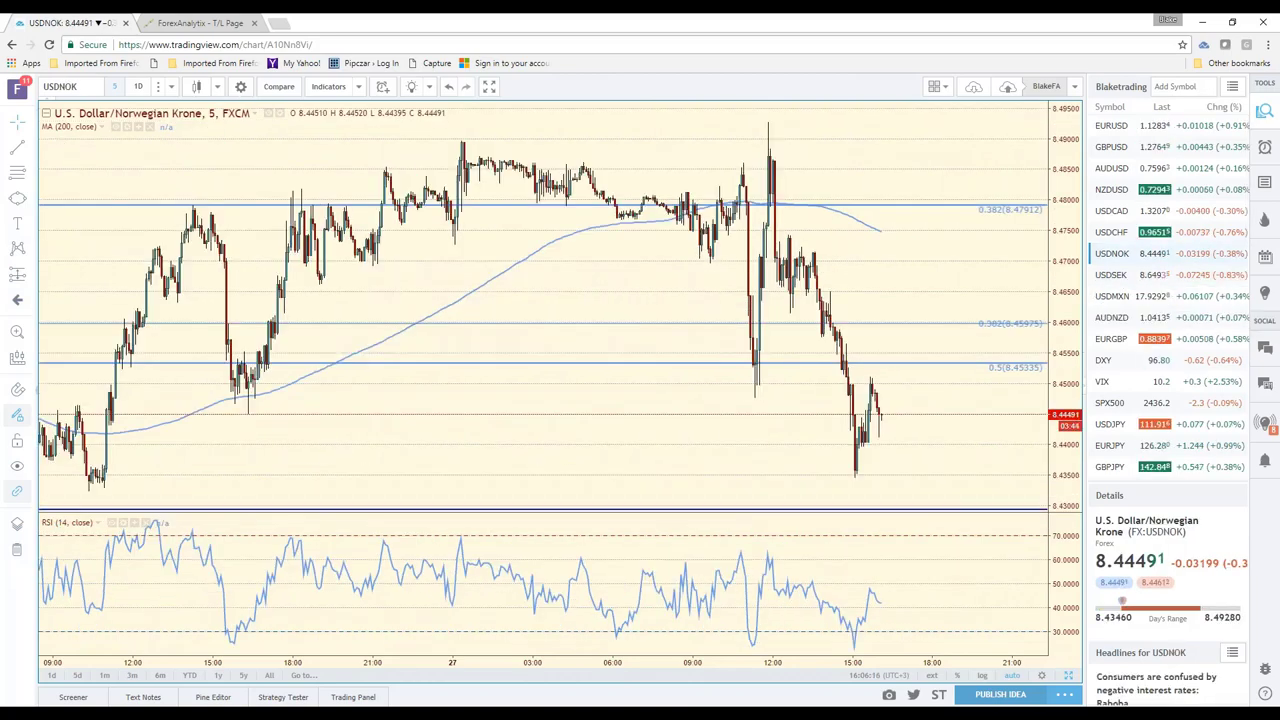
click(1112, 275)
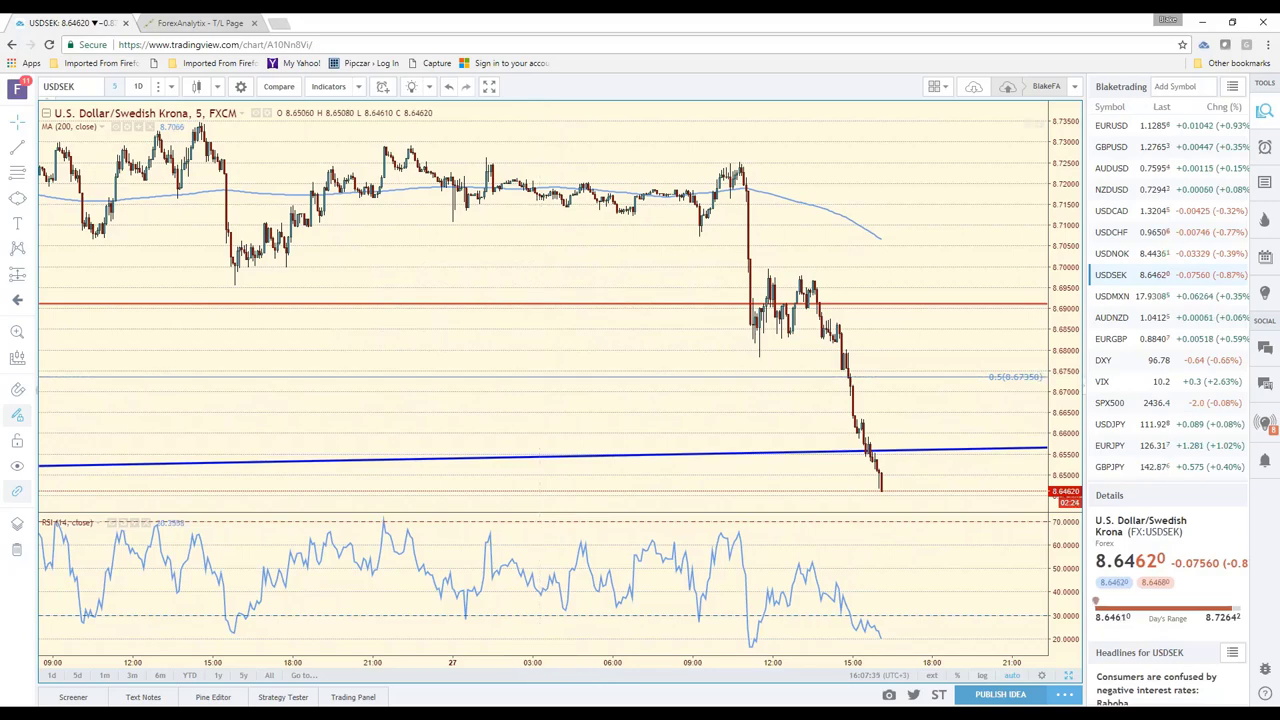
Step: Switch from TradingView to the ForexAnalytix Active Tickers dashboard with Ctrl+Tab
key(ctrl+Tab)
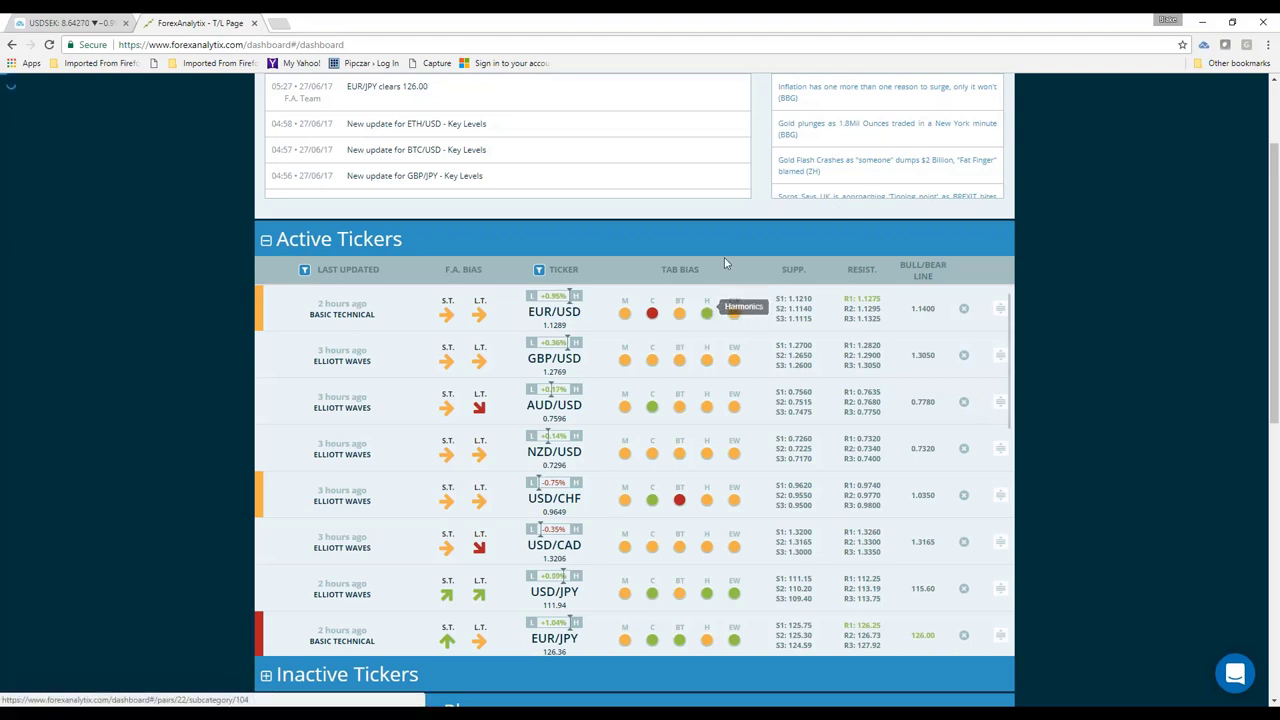
Step: Open the EUR/USD analysis page and enlarge its Harmonics daily chart with the bat pattern
click(775, 376)
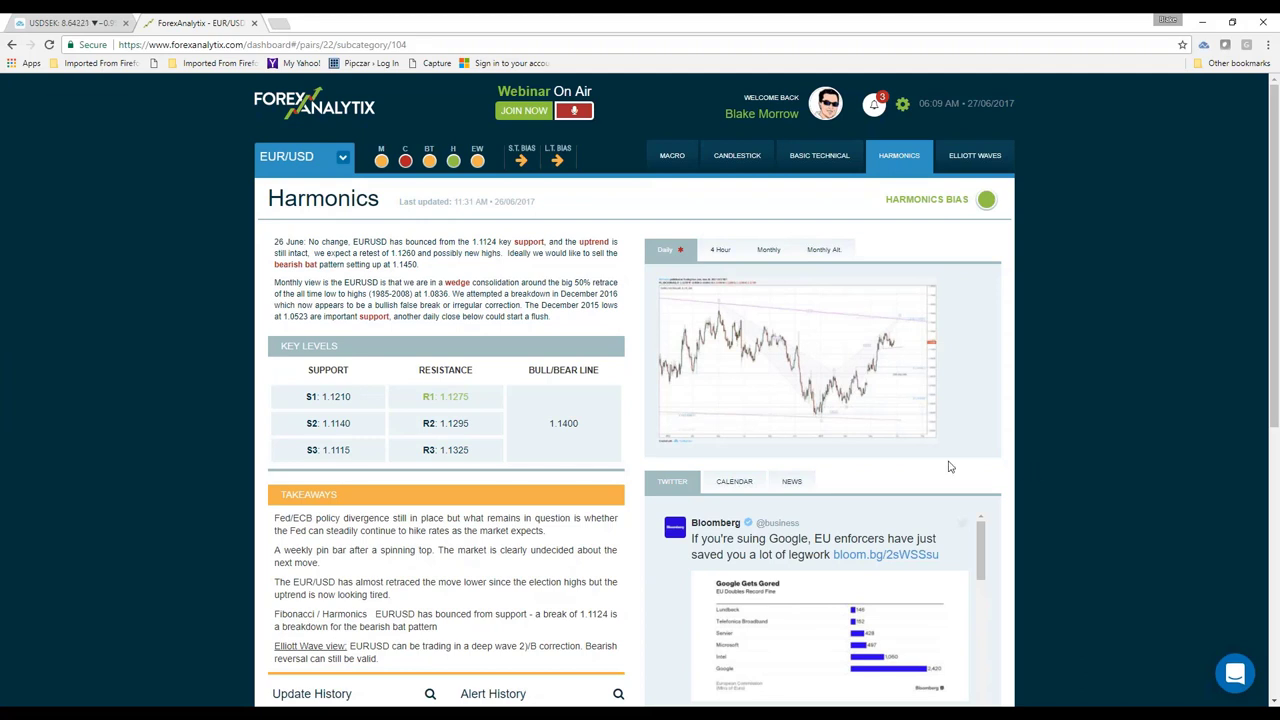
click(820, 380)
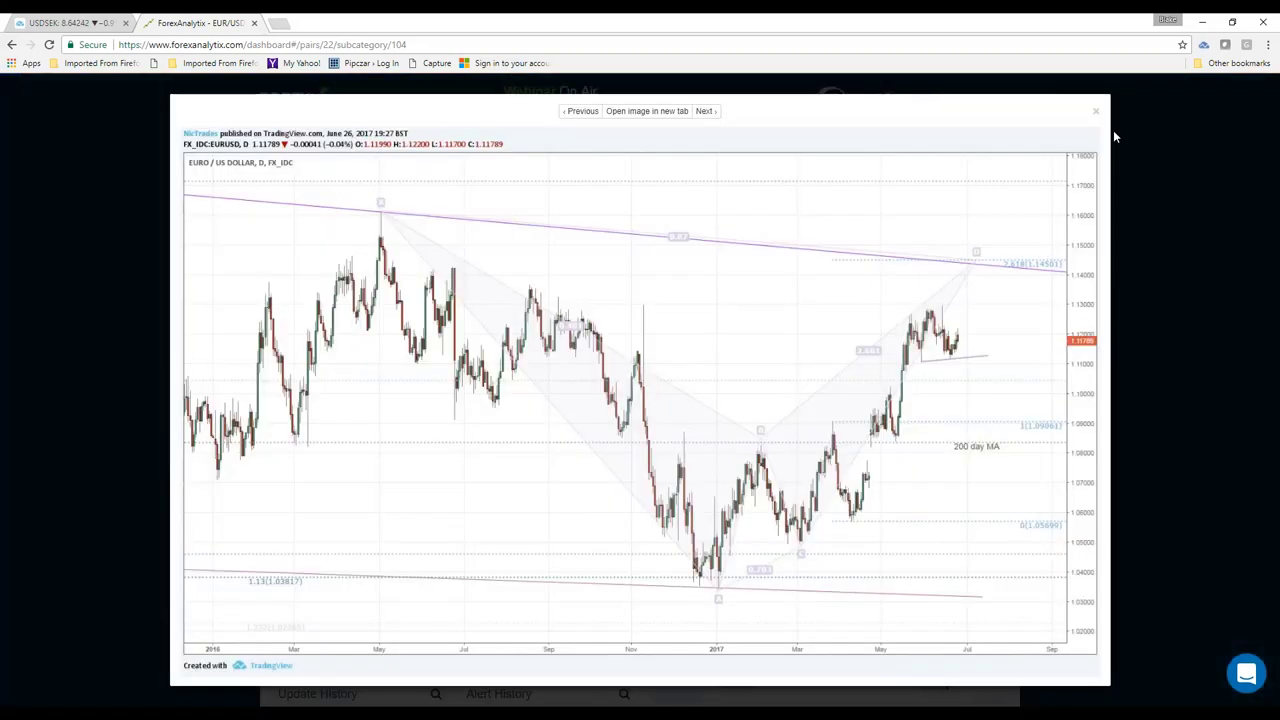
Step: Close the enlarged EUR/USD chart, check its Basic Technical analysis, and return to the dashboard
click(1113, 130)
click(819, 155)
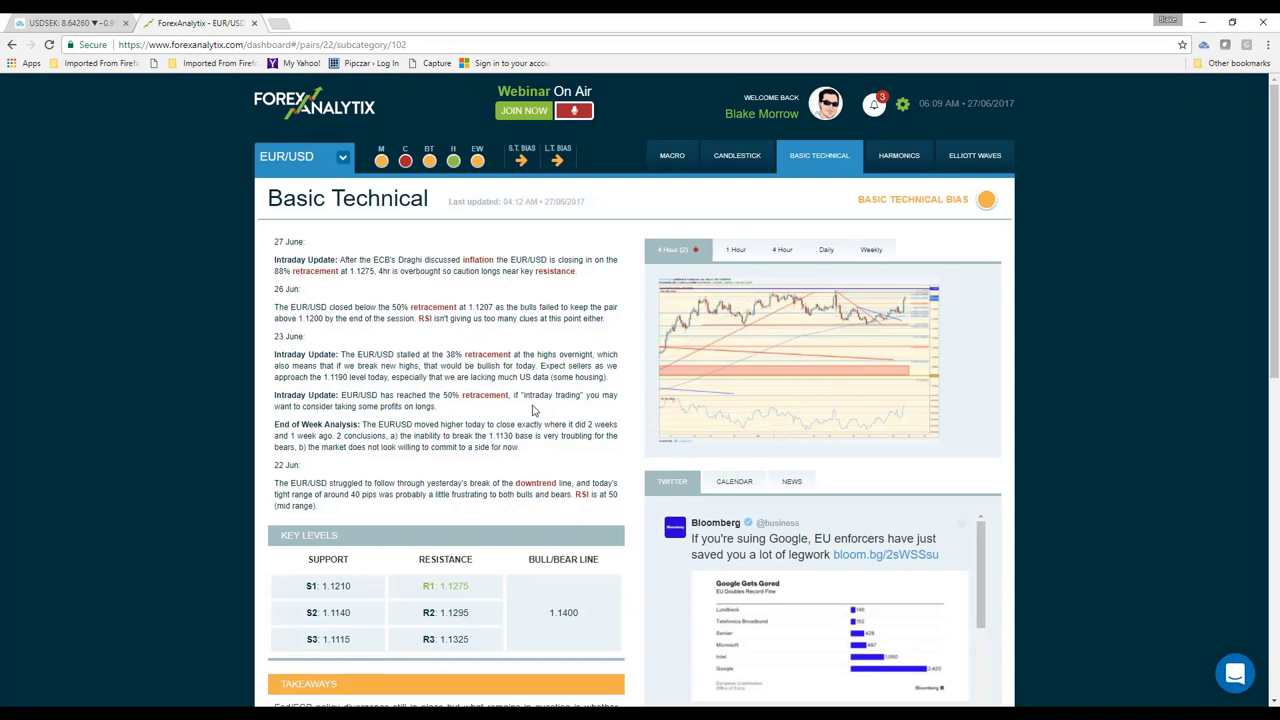
click(330, 118)
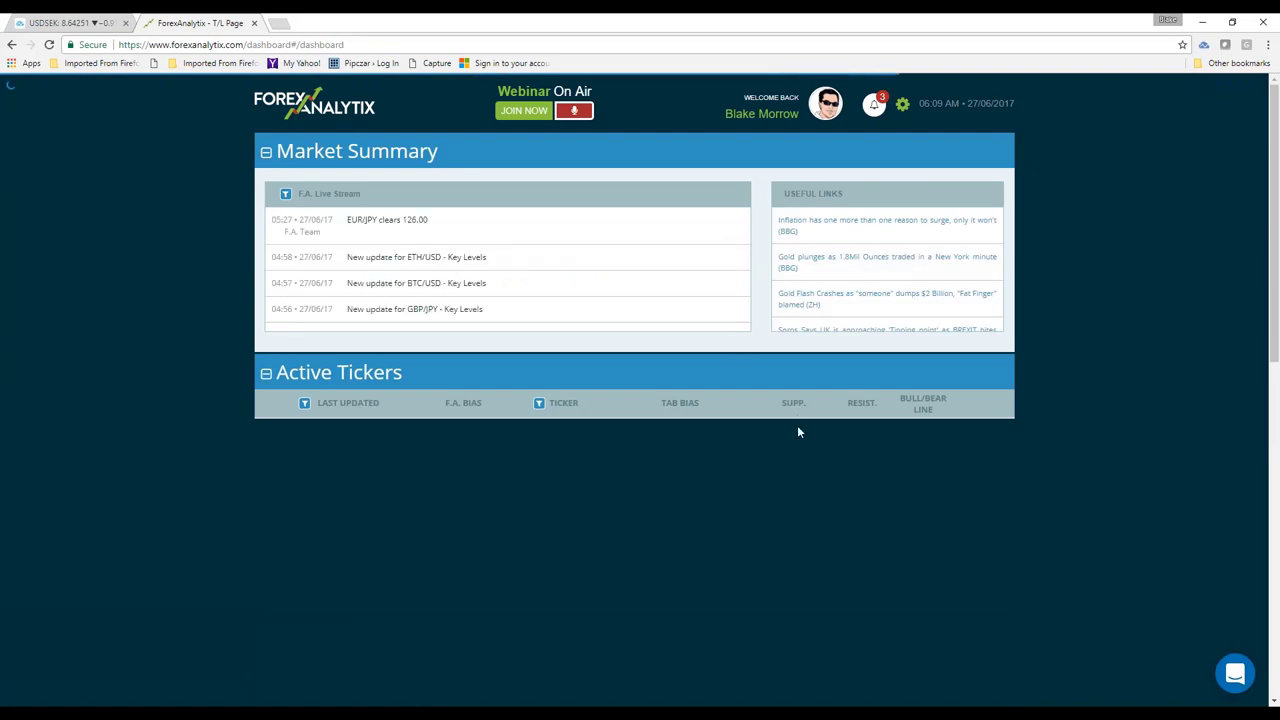
Step: Scroll through the dashboard's Market Summary, Active Tickers table and live stream
scroll(497, 267, down, 2)
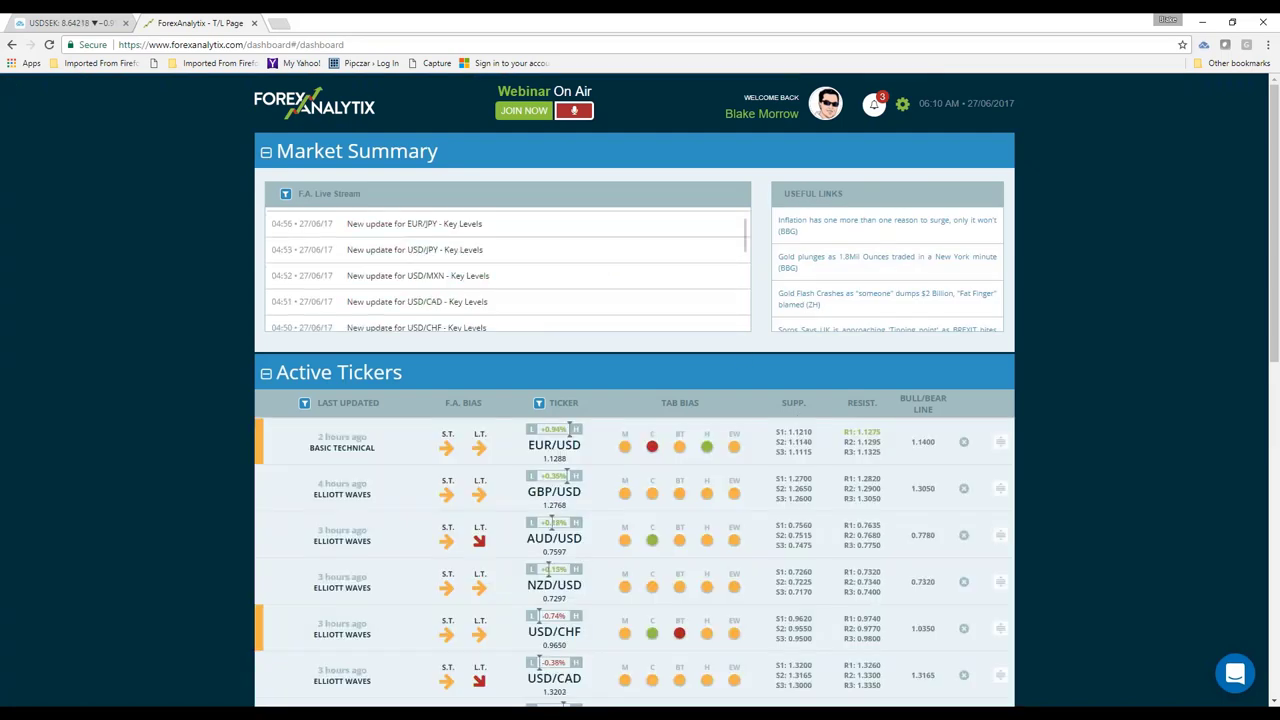
scroll(437, 263, down, 2)
scroll(437, 263, down, 4)
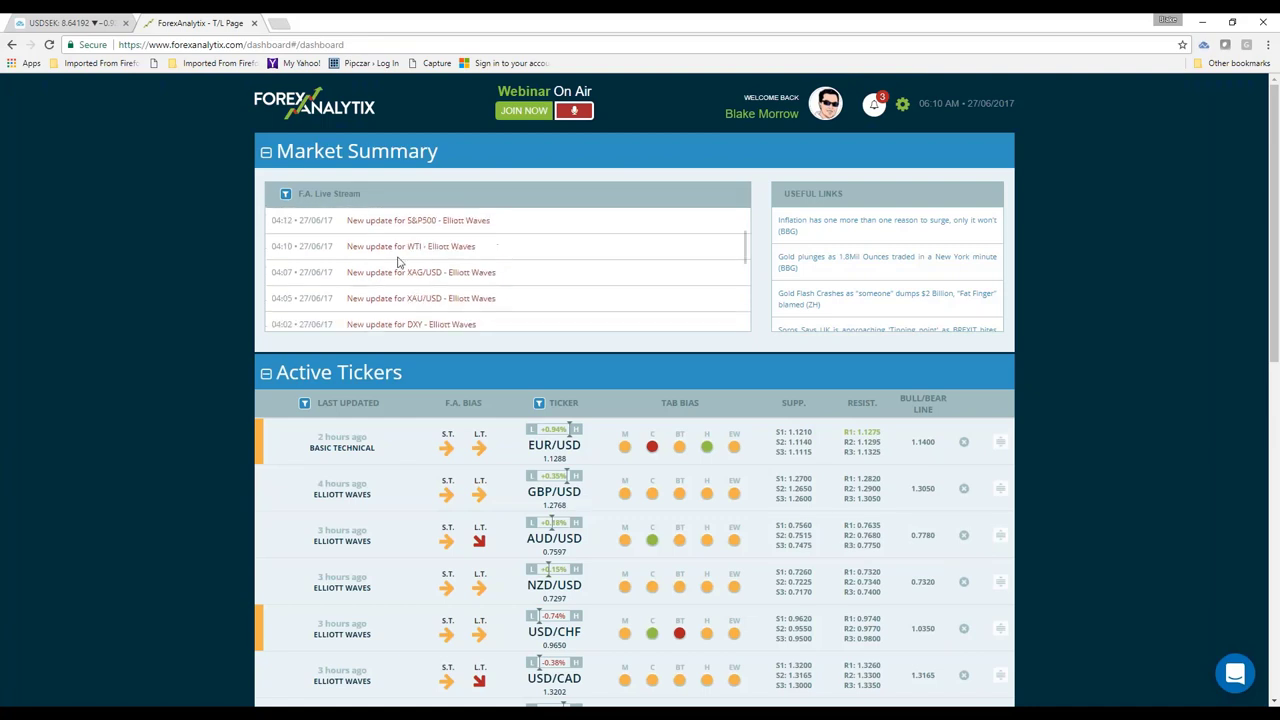
scroll(400, 298, down, 5)
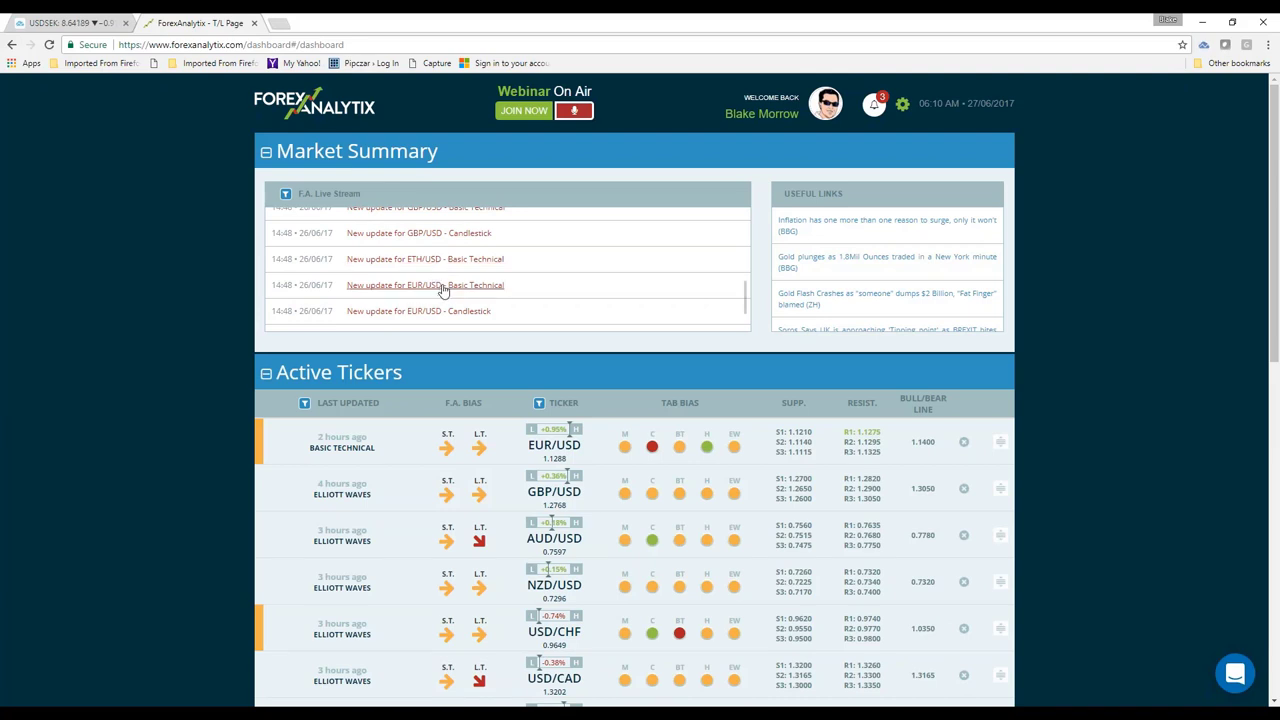
scroll(444, 290, down, 2)
scroll(368, 272, down, 3)
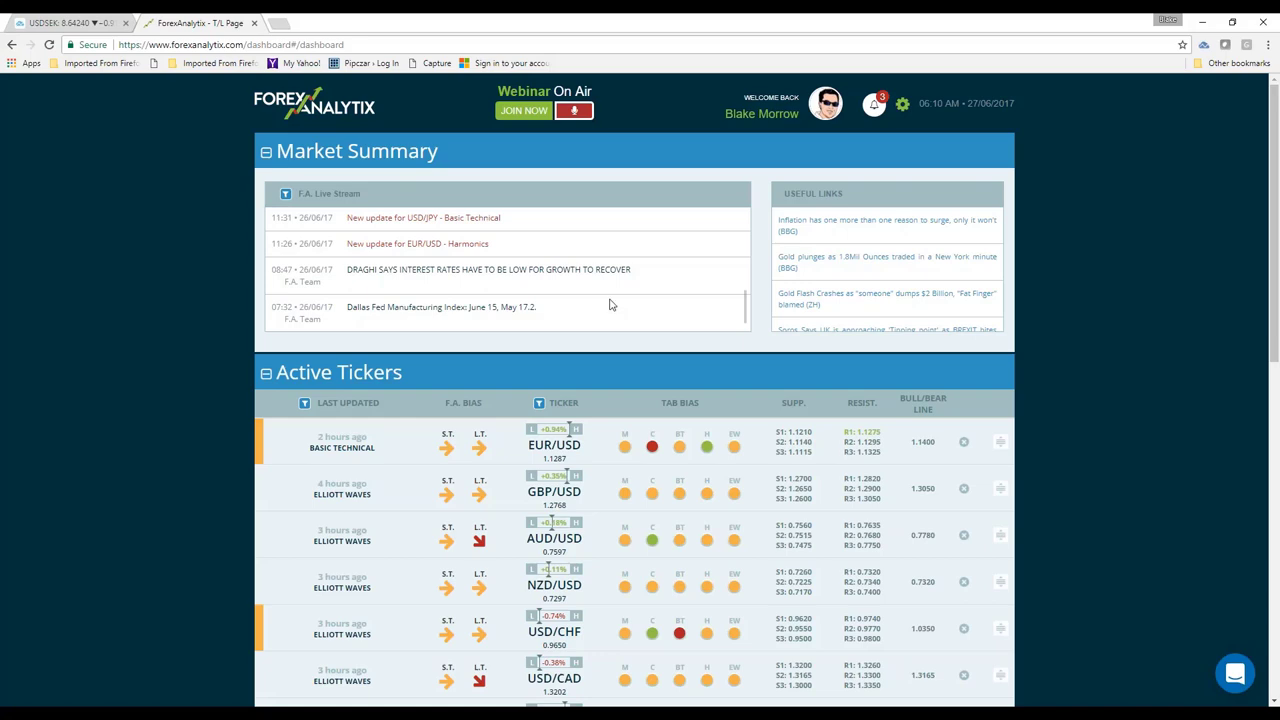
scroll(611, 304, down, 1)
scroll(611, 304, down, 2)
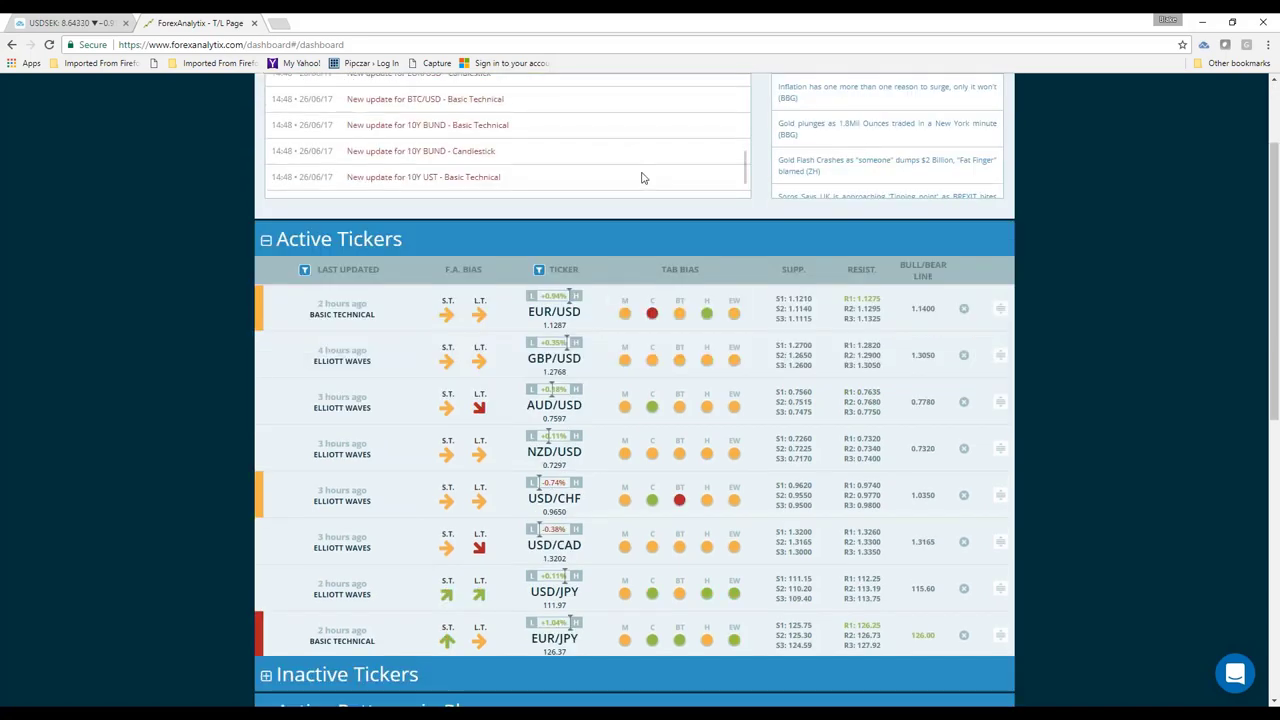
scroll(549, 300, up, 2)
scroll(549, 300, up, 5)
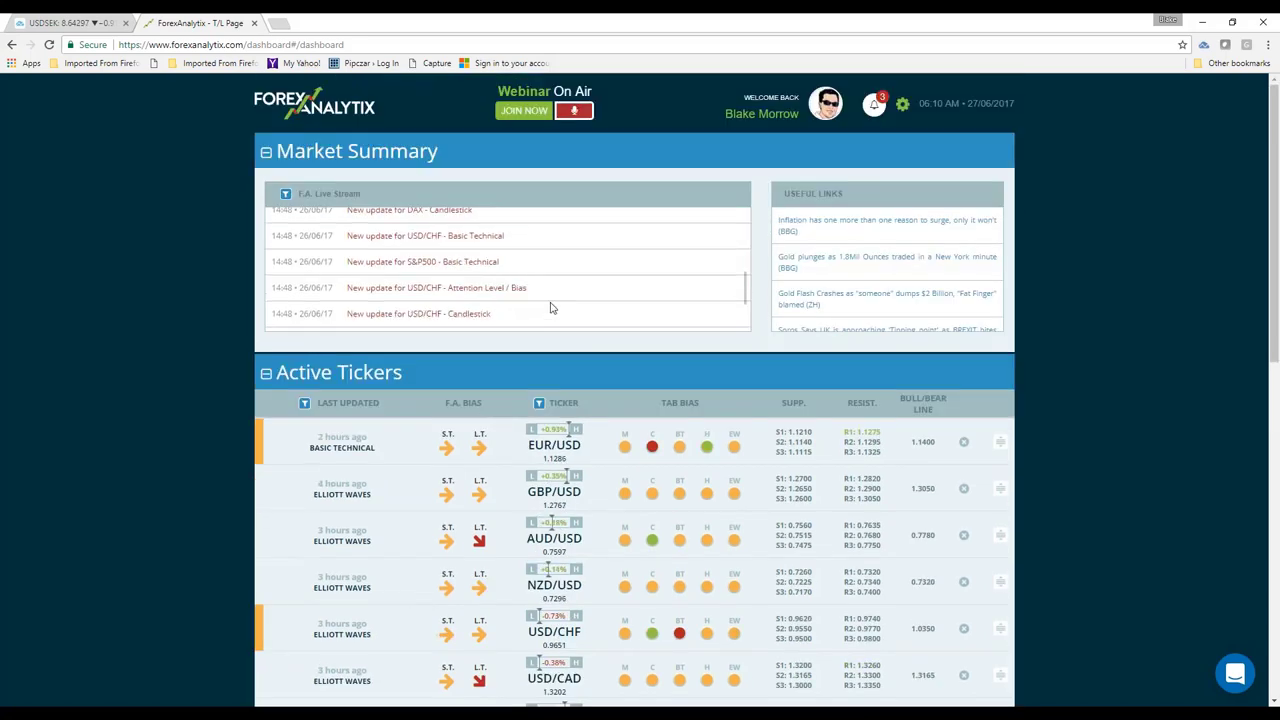
scroll(550, 305, up, 5)
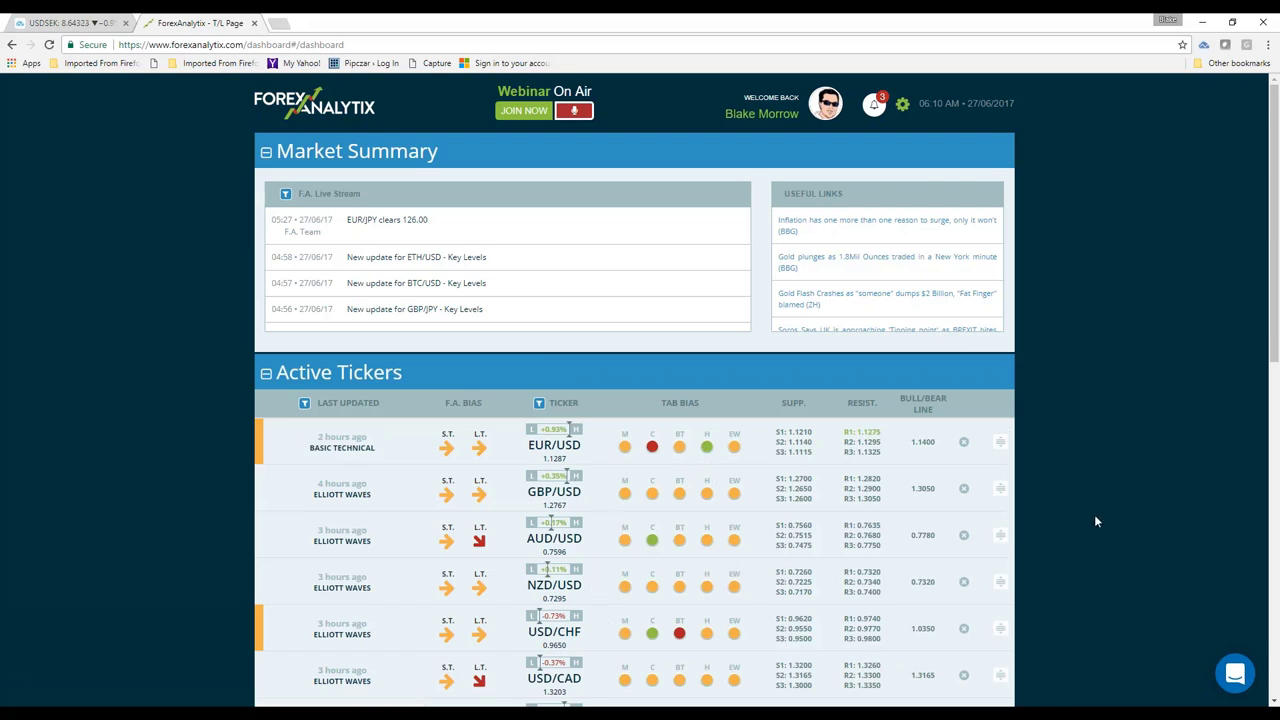
scroll(1094, 516, down, 1)
scroll(1094, 514, down, 3)
scroll(932, 344, down, 5)
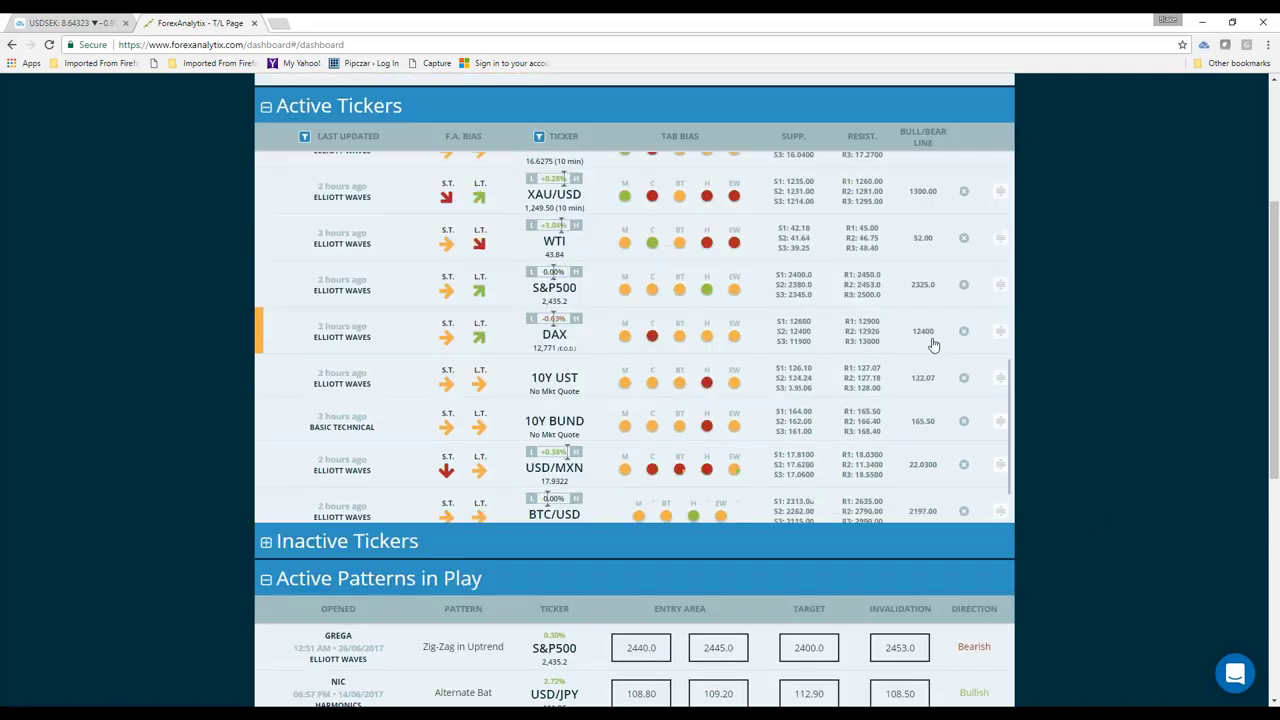
scroll(932, 344, up, 5)
scroll(1178, 499, up, 4)
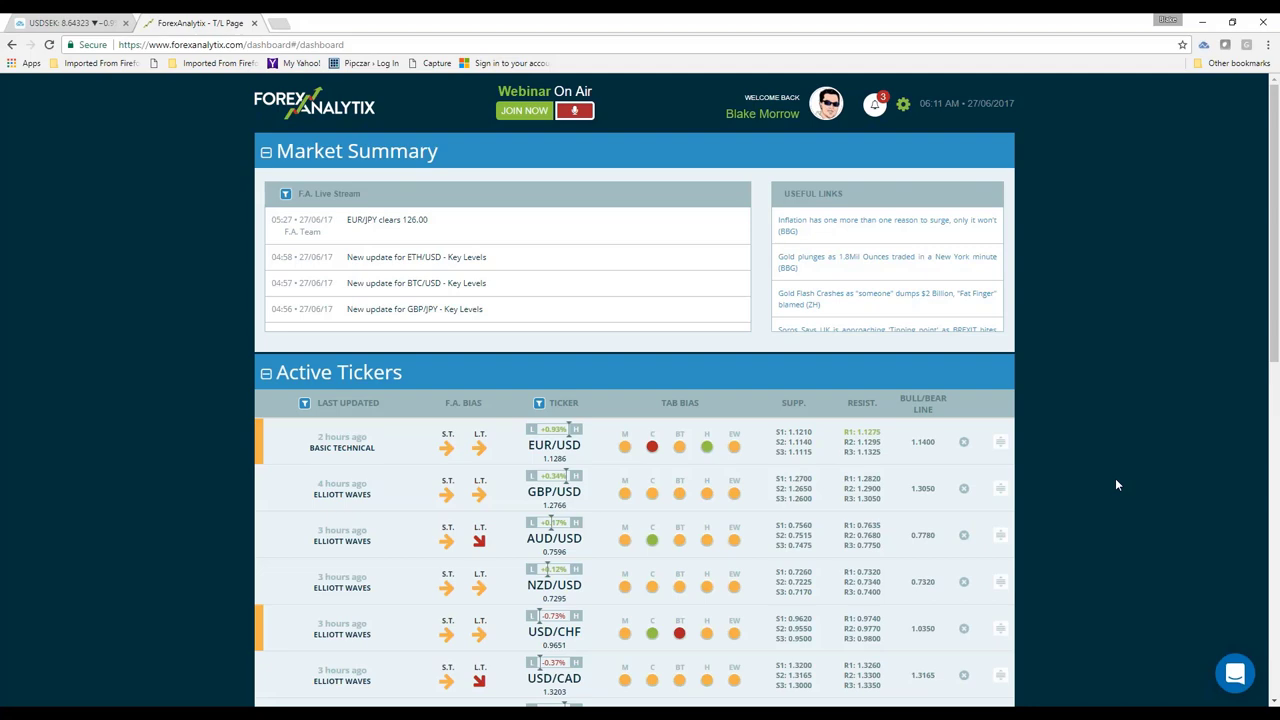
click(653, 449)
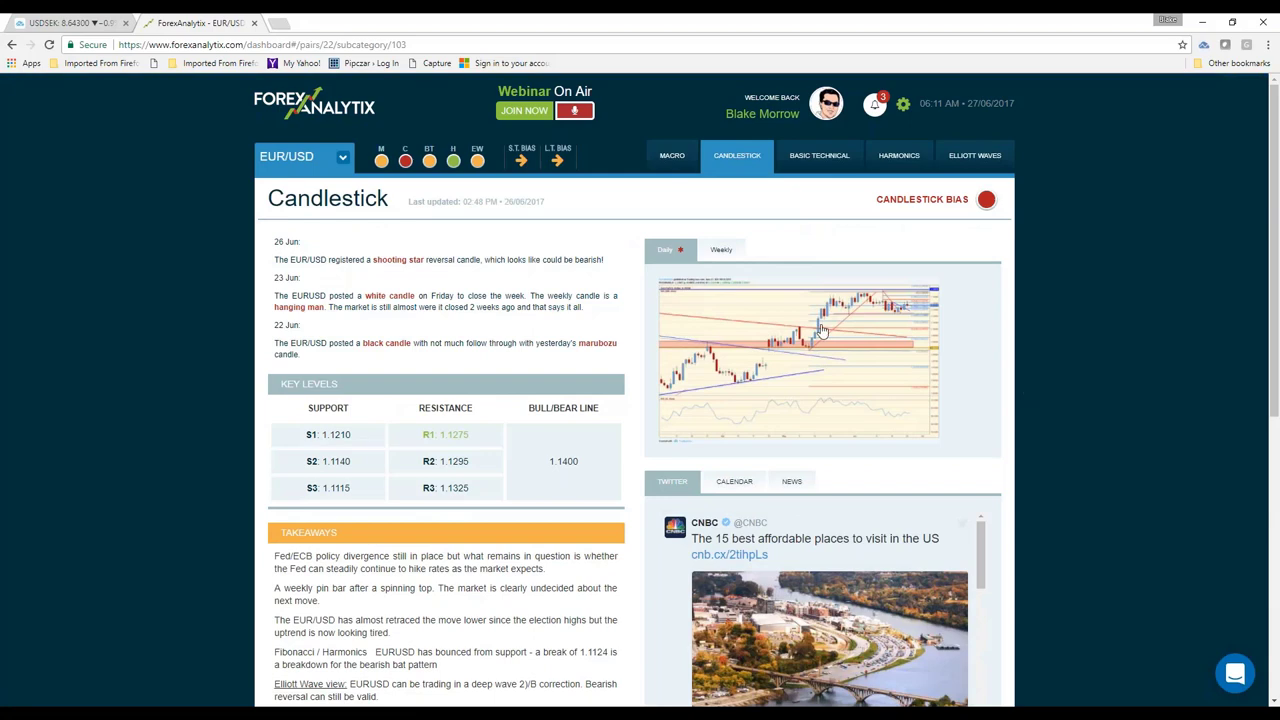
click(820, 330)
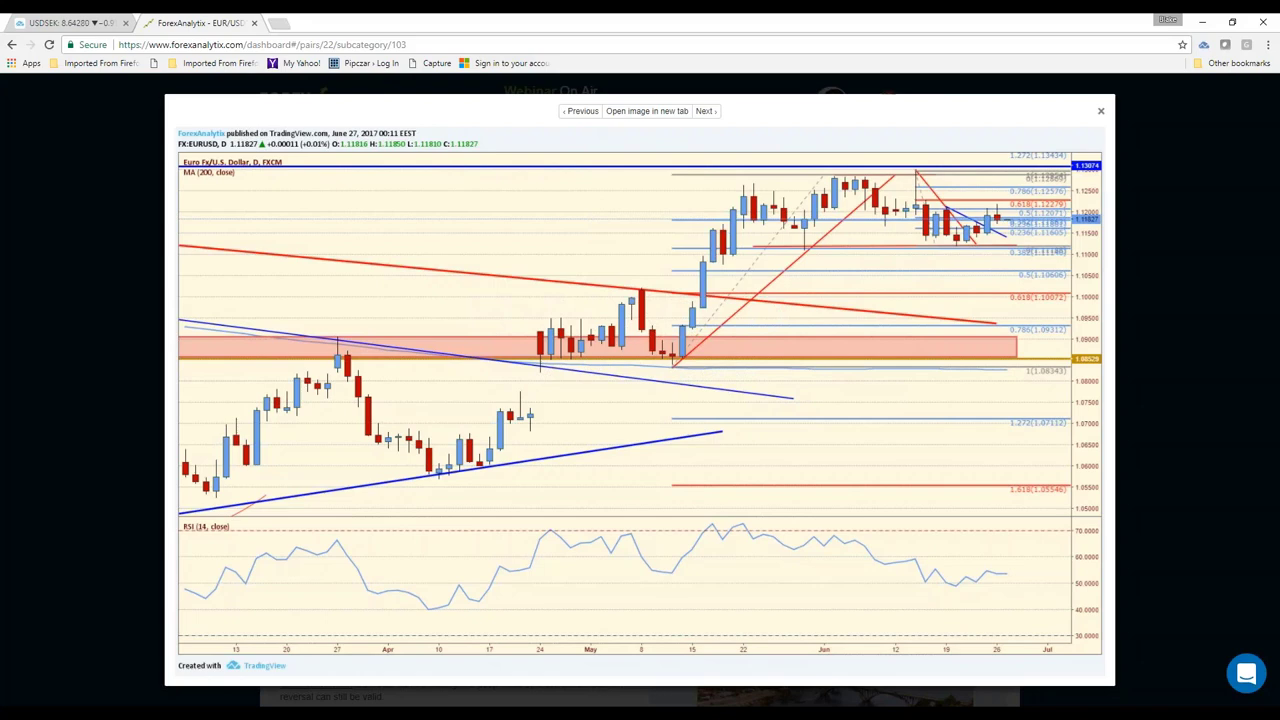
click(1100, 111)
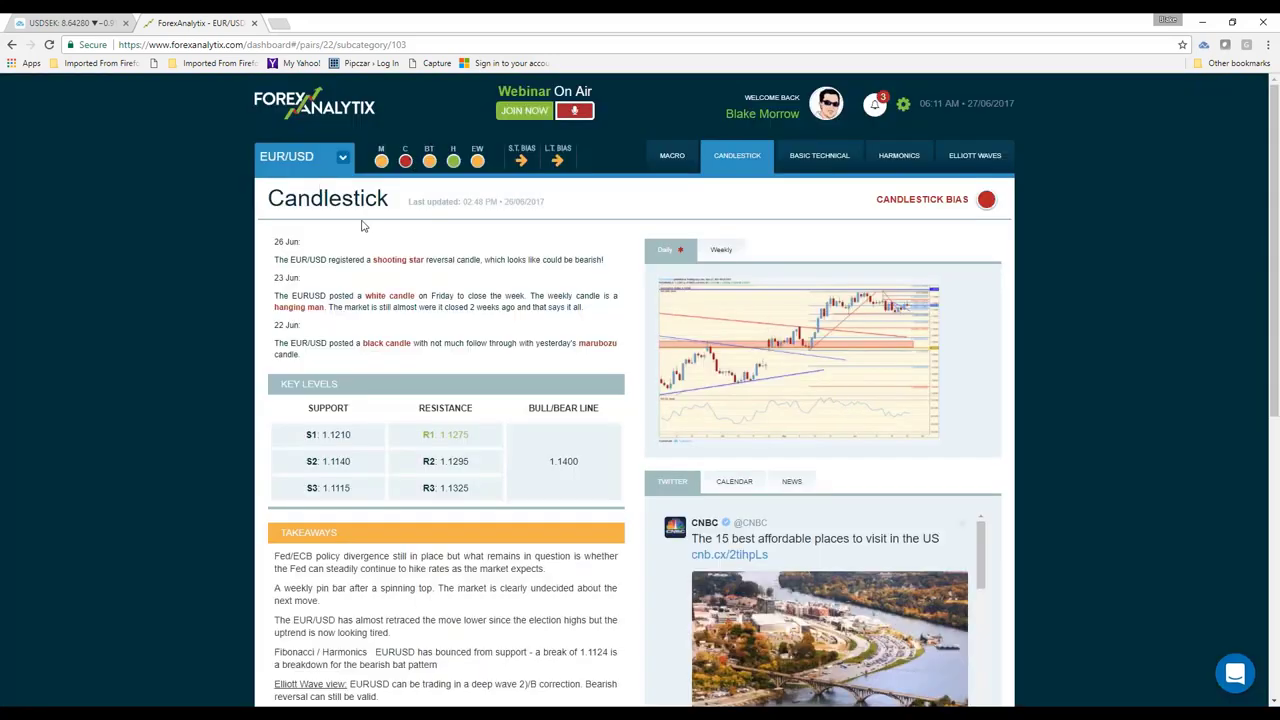
click(321, 104)
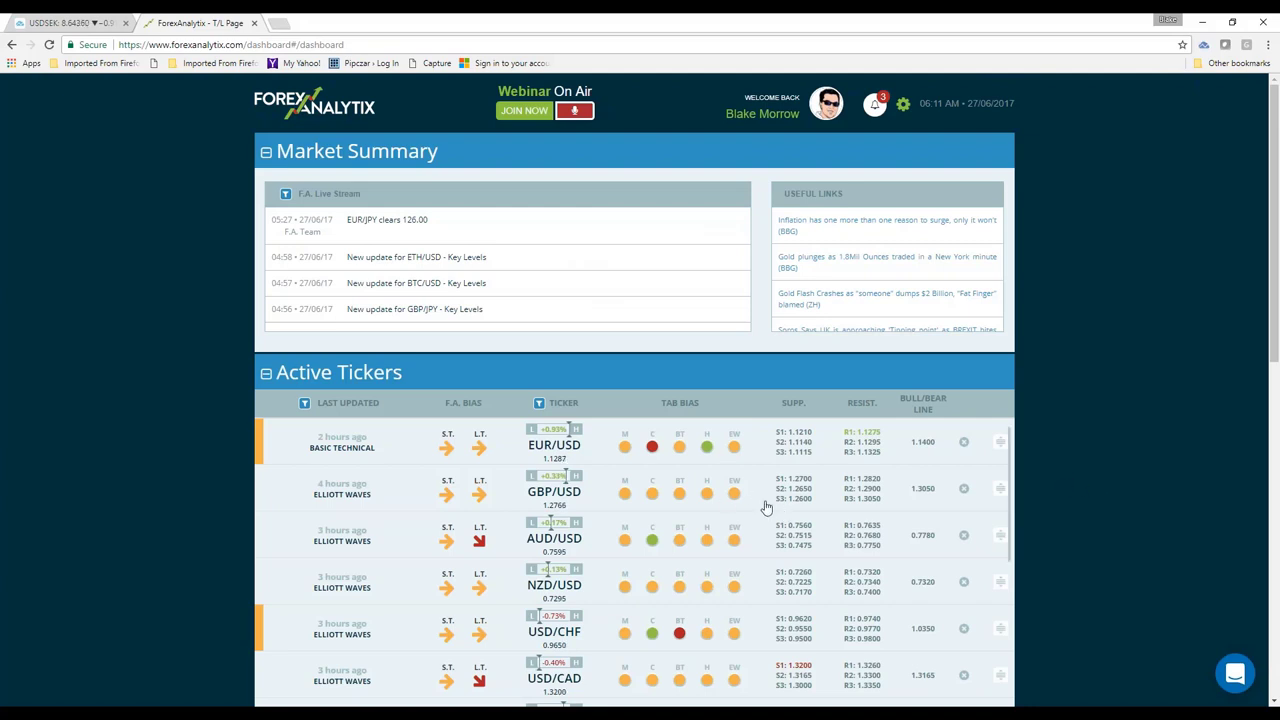
Step: Open the AUD/USD Basic Technical analysis and briefly view its chart enlarged
click(679, 541)
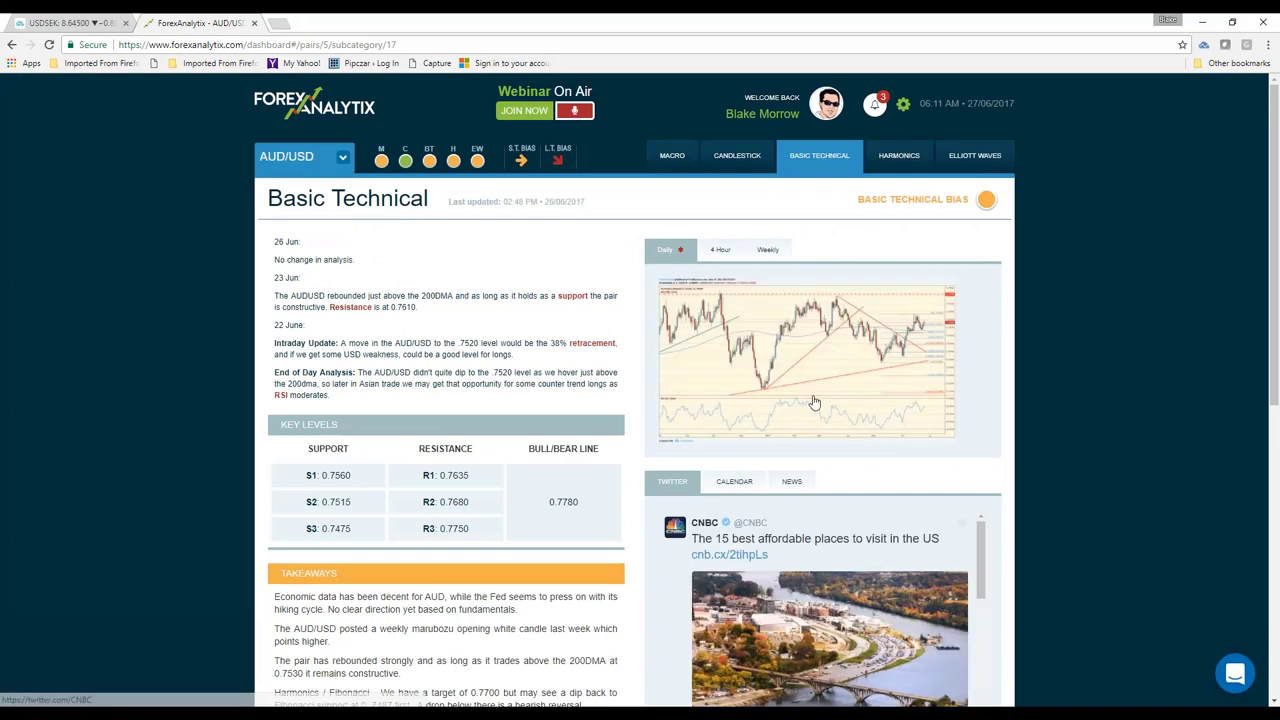
click(815, 402)
click(637, 428)
Step: Switch the analysis to NZD/USD and view its daily chart enlarged
click(300, 156)
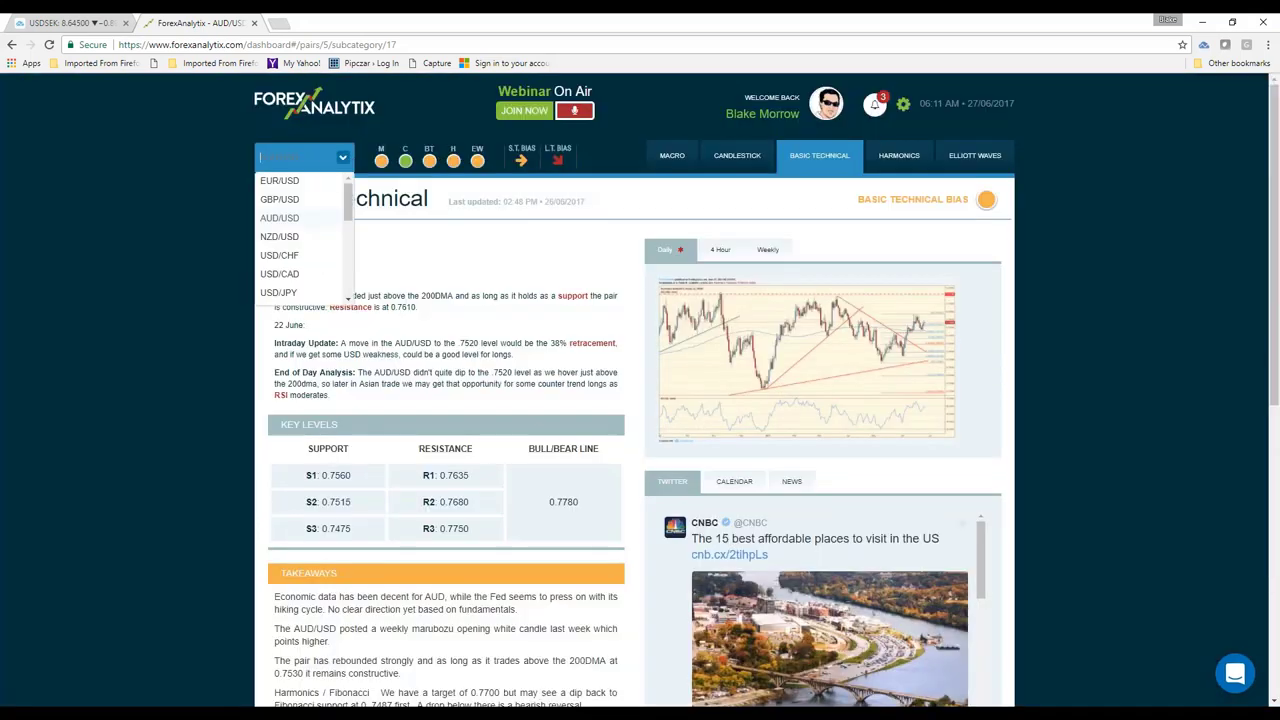
click(312, 236)
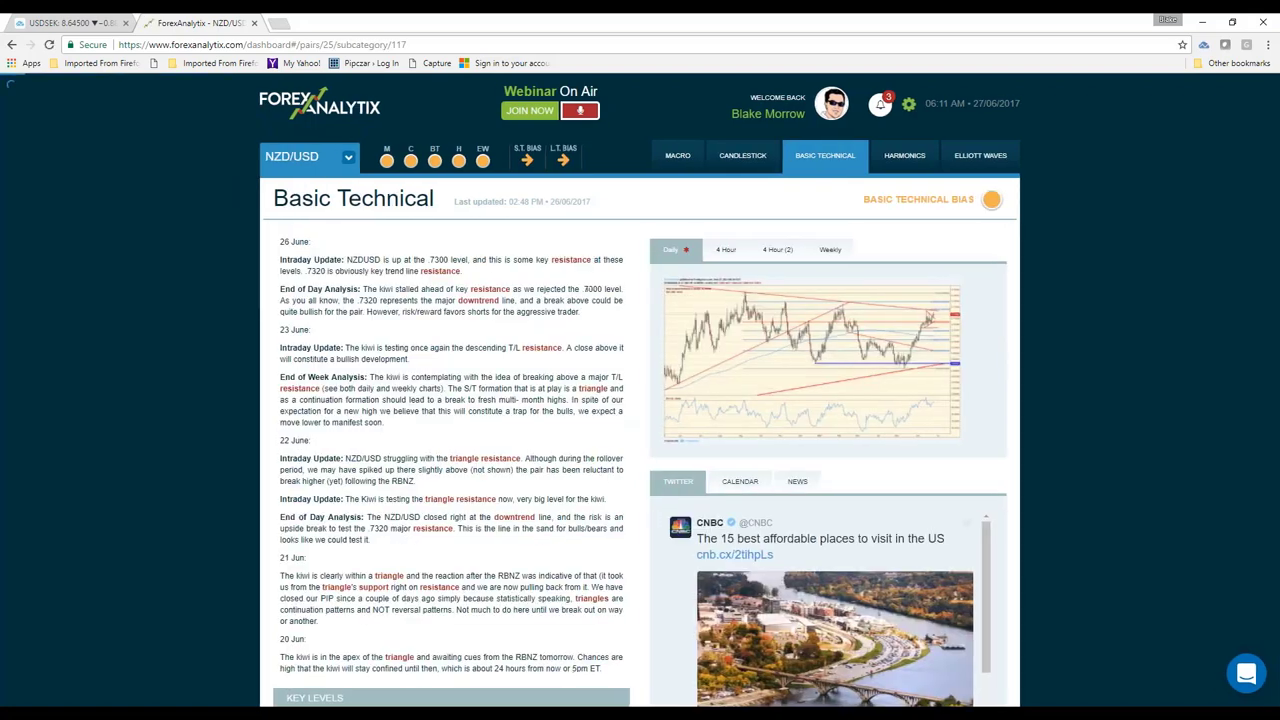
click(900, 330)
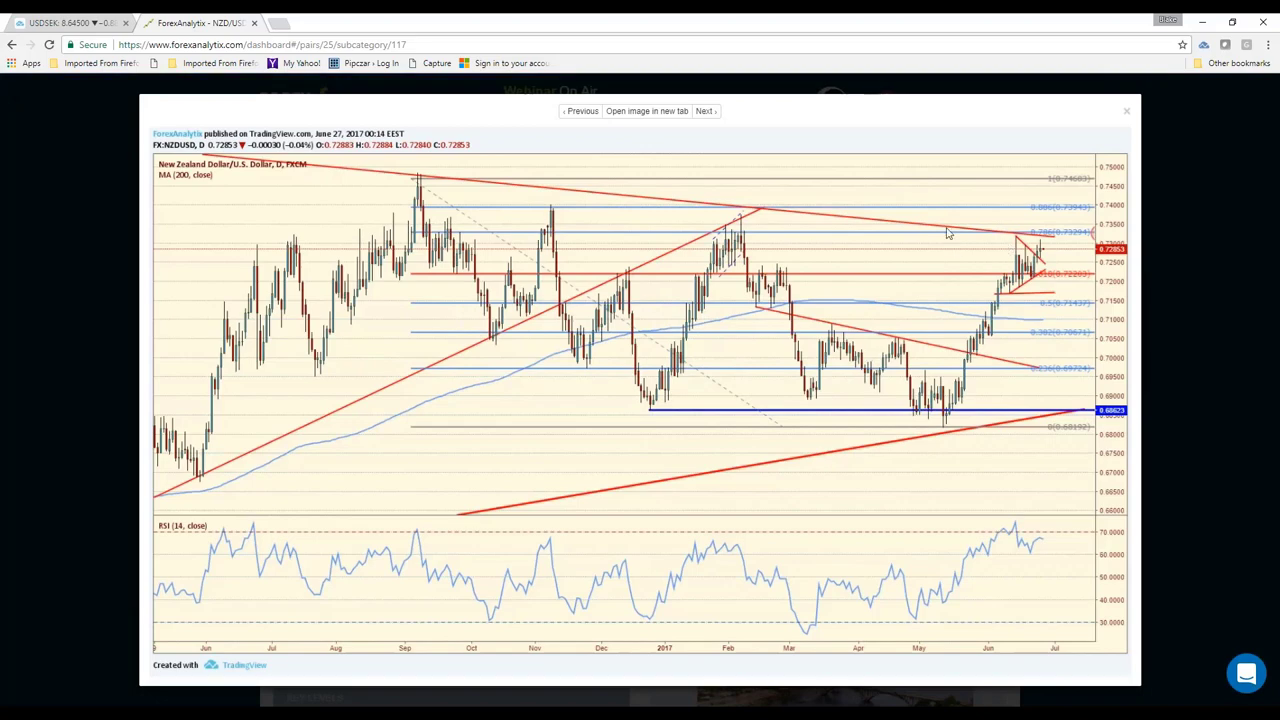
click(1125, 114)
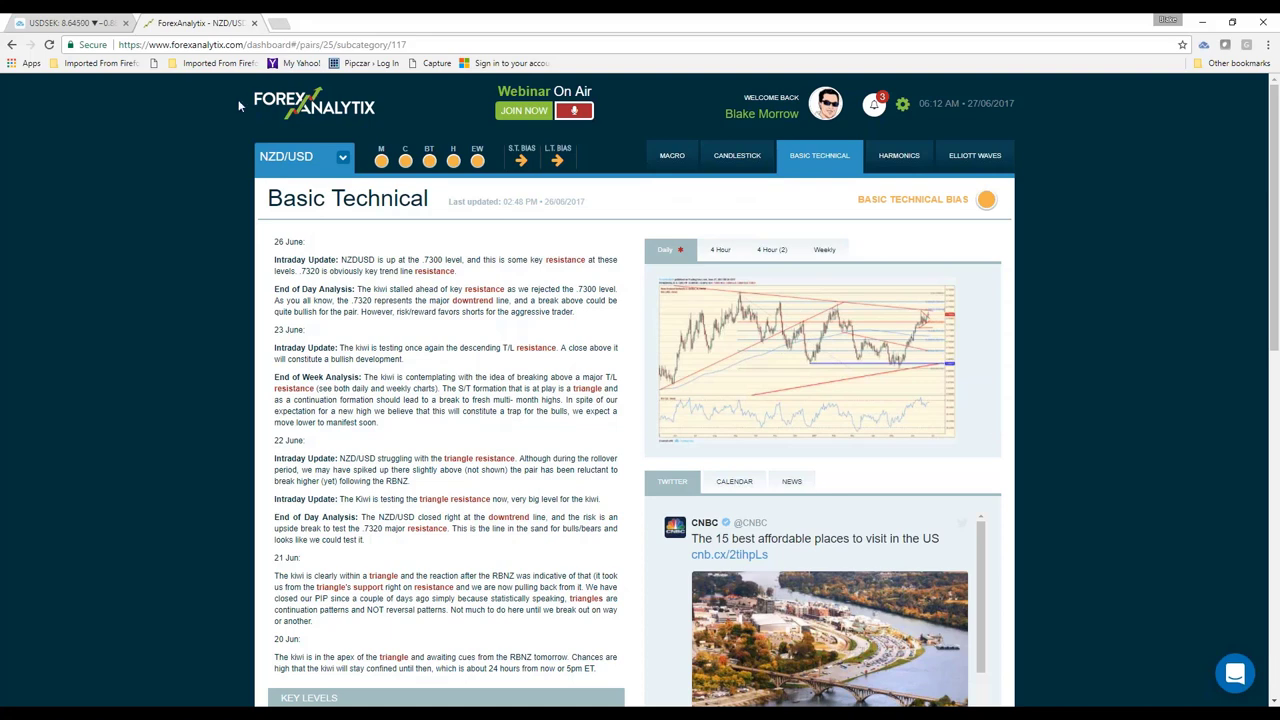
Step: Load the NZDJPY chart from the TradingView watchlist
click(75, 21)
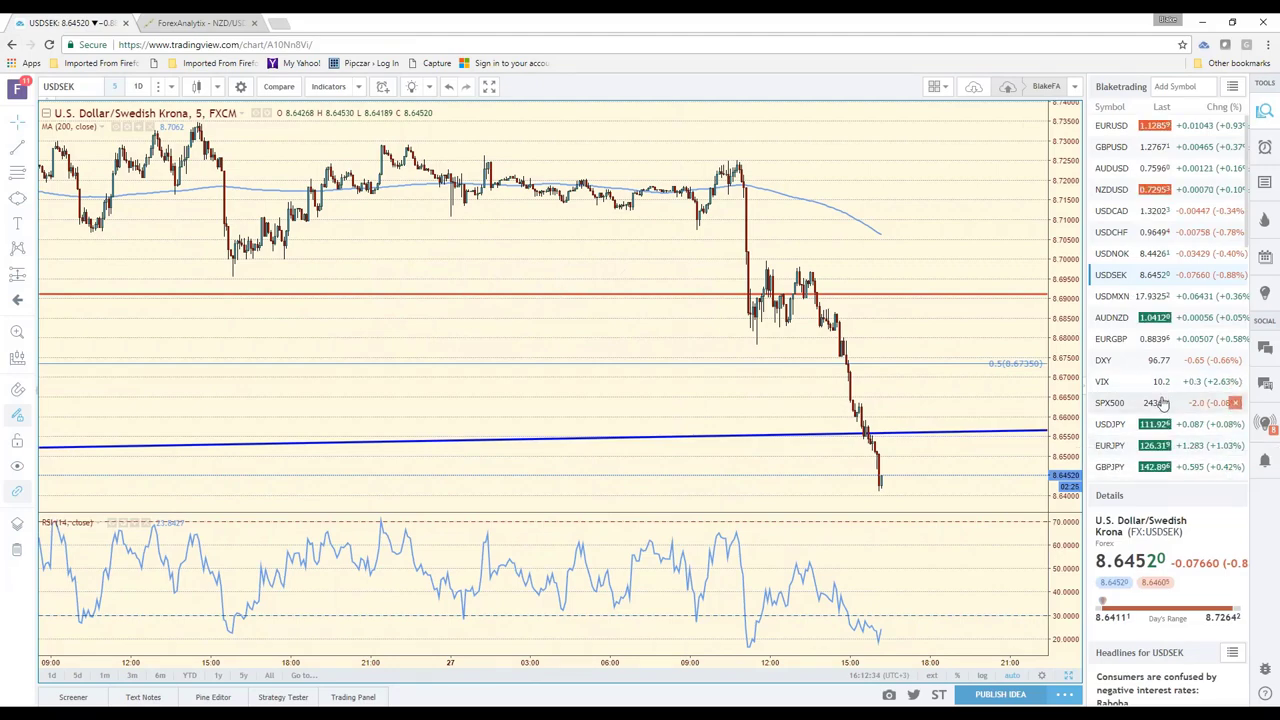
scroll(1150, 420, down, 3)
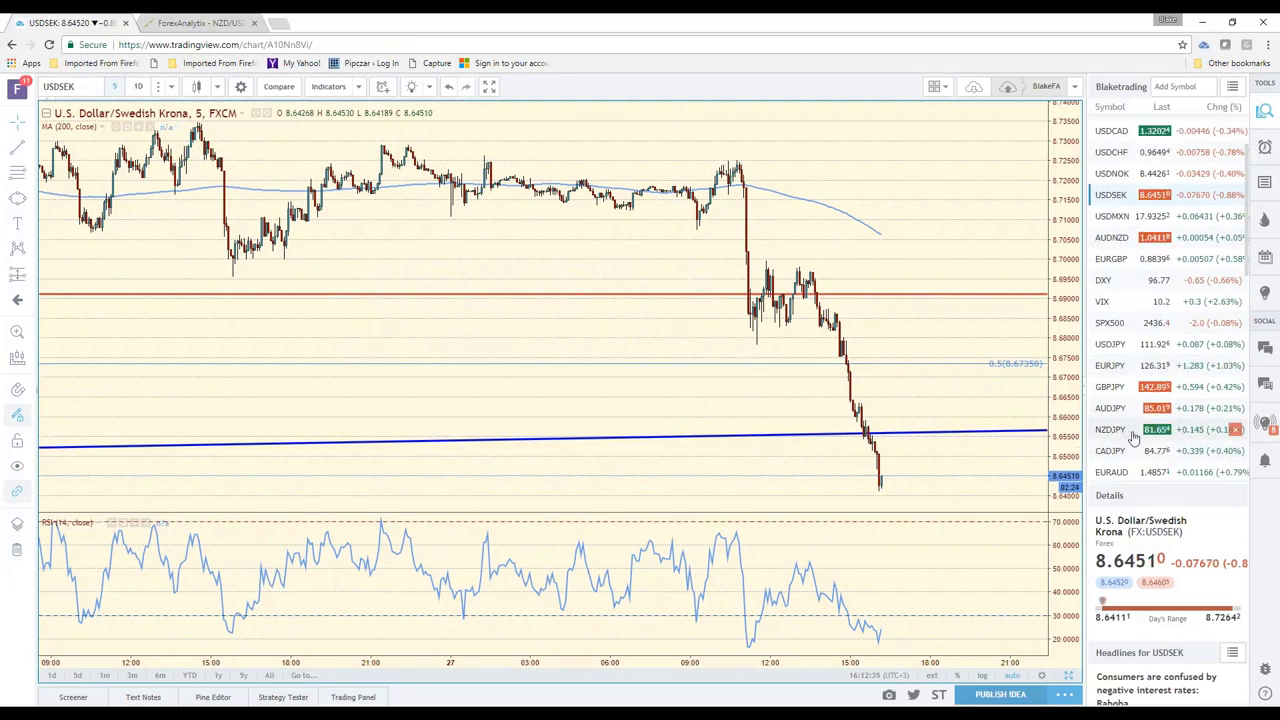
click(1112, 430)
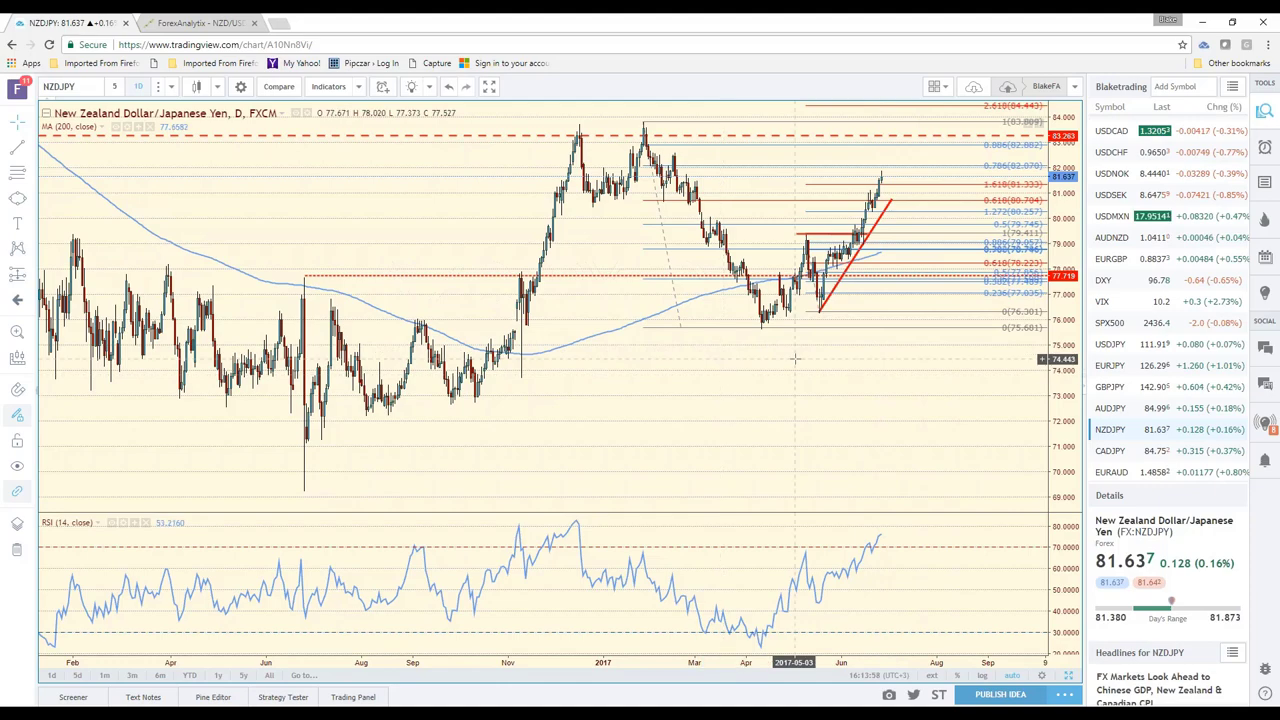
Step: Zoom and pan the NZD/JPY daily chart to earlier dates, then return to ForexAnalytix
scroll(797, 358, up, 1)
scroll(797, 358, up, 1)
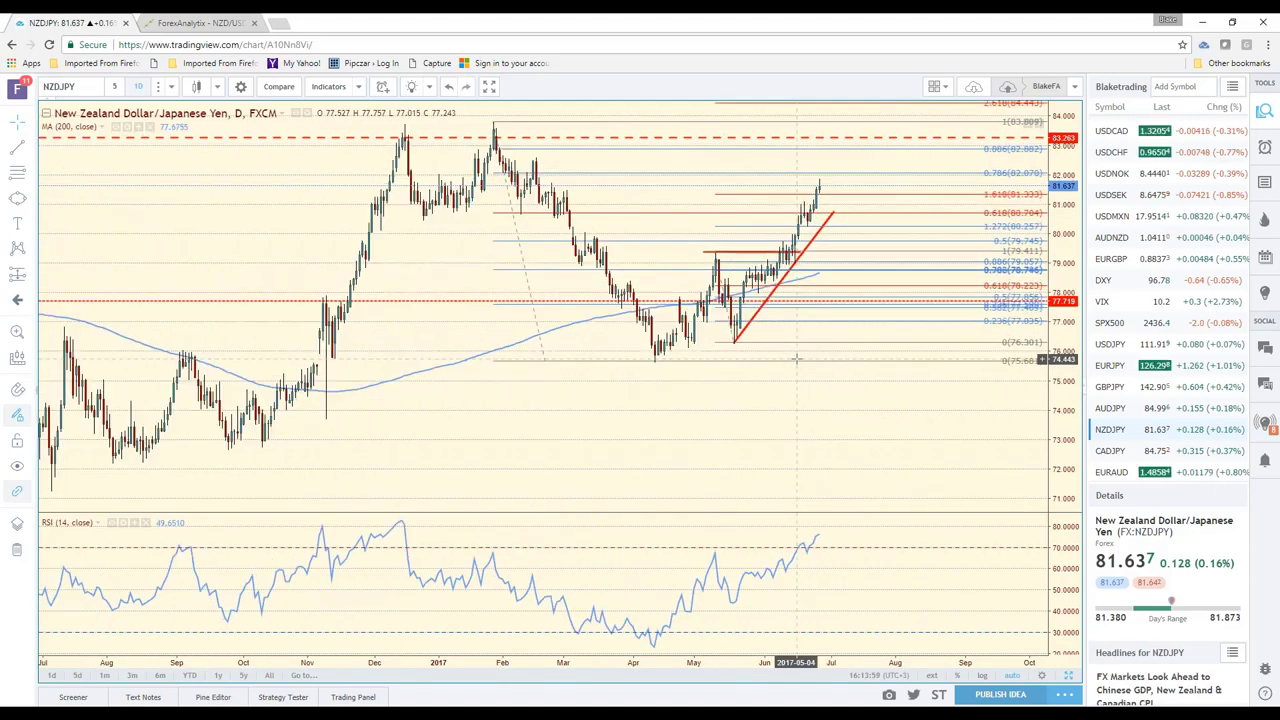
scroll(797, 358, down, 1)
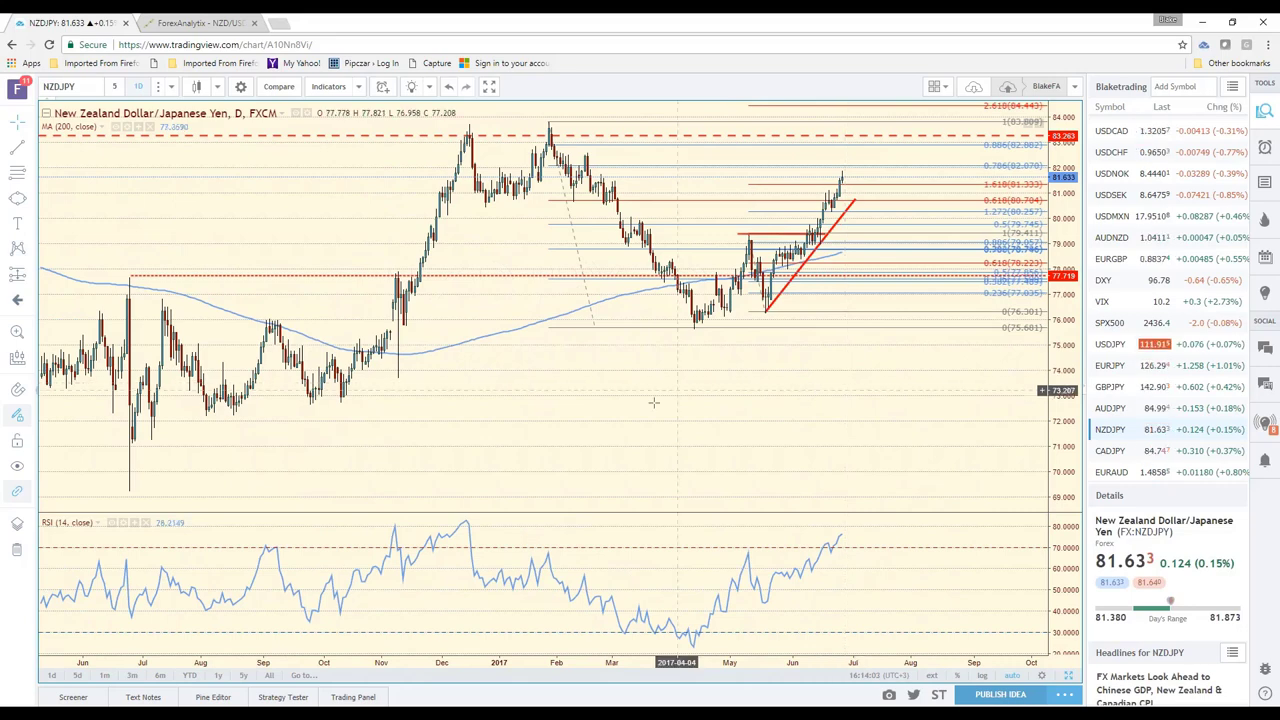
drag(653, 403, 741, 406)
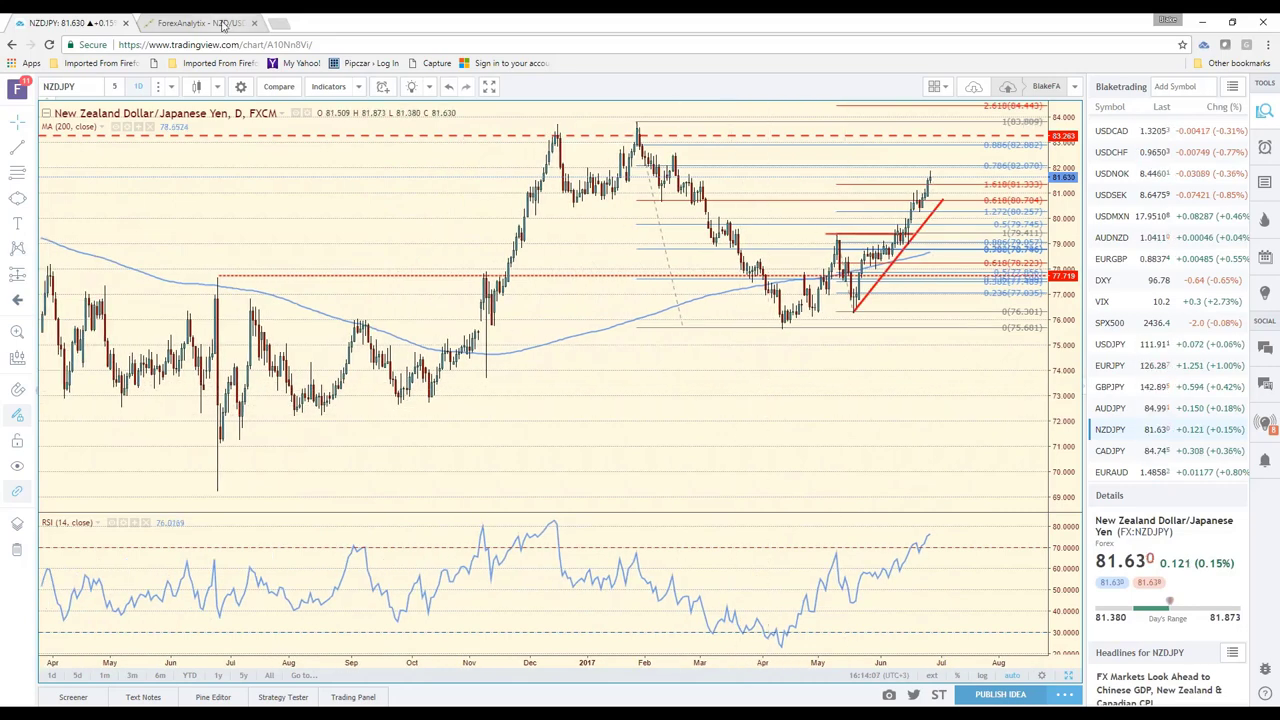
click(200, 23)
Step: Open the analysis page tutorial video, then close it
scroll(800, 672, down, 8)
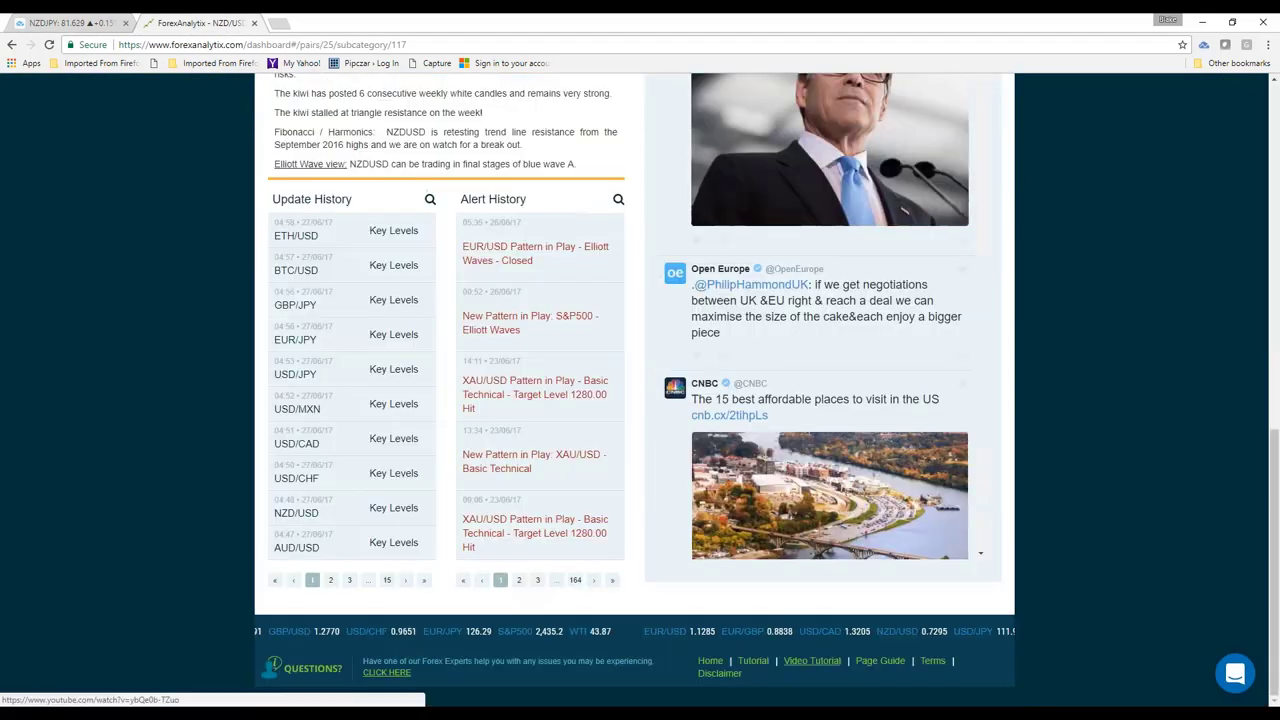
click(799, 665)
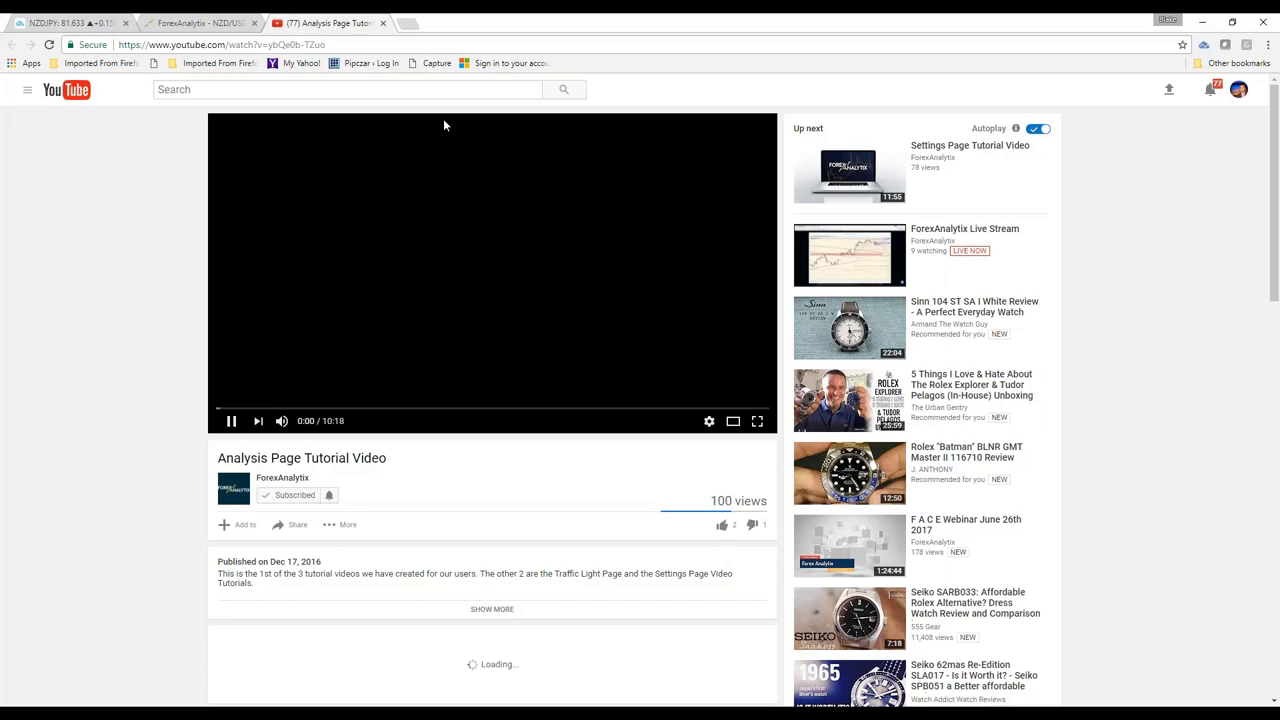
click(382, 22)
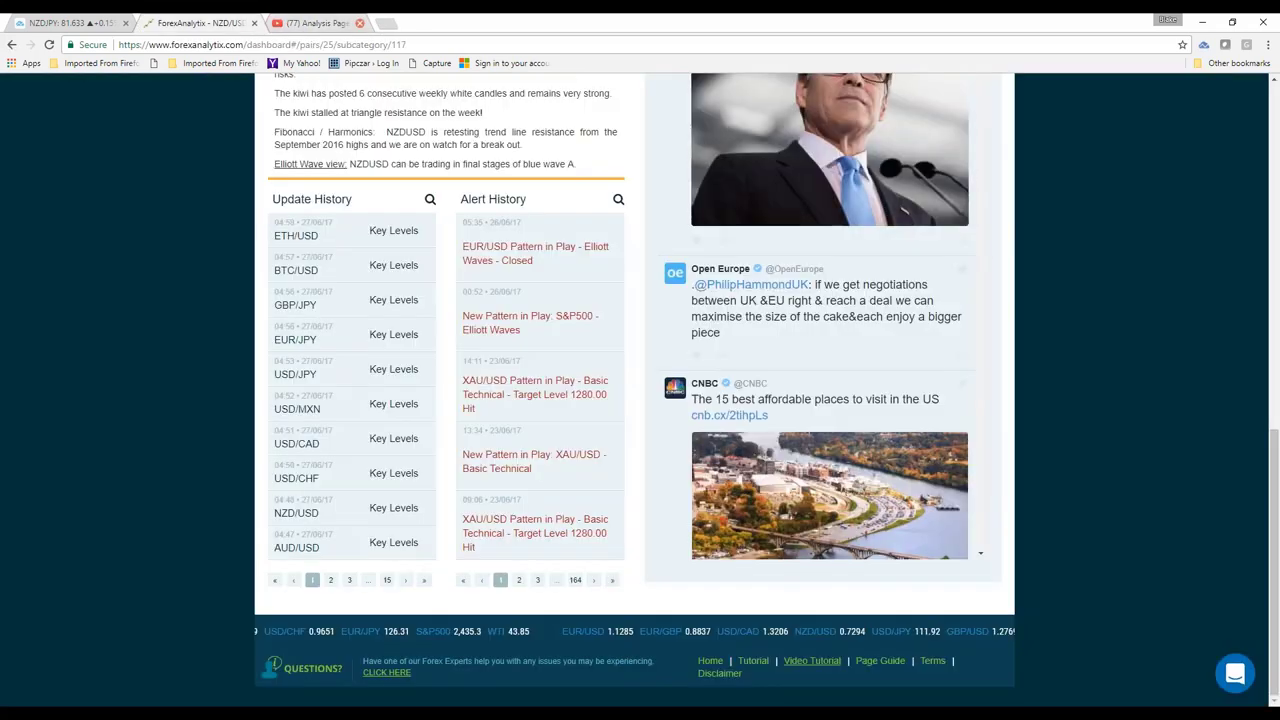
Step: Step through the Page Guide tour to the short-term bias and analysis-name explanations
click(880, 661)
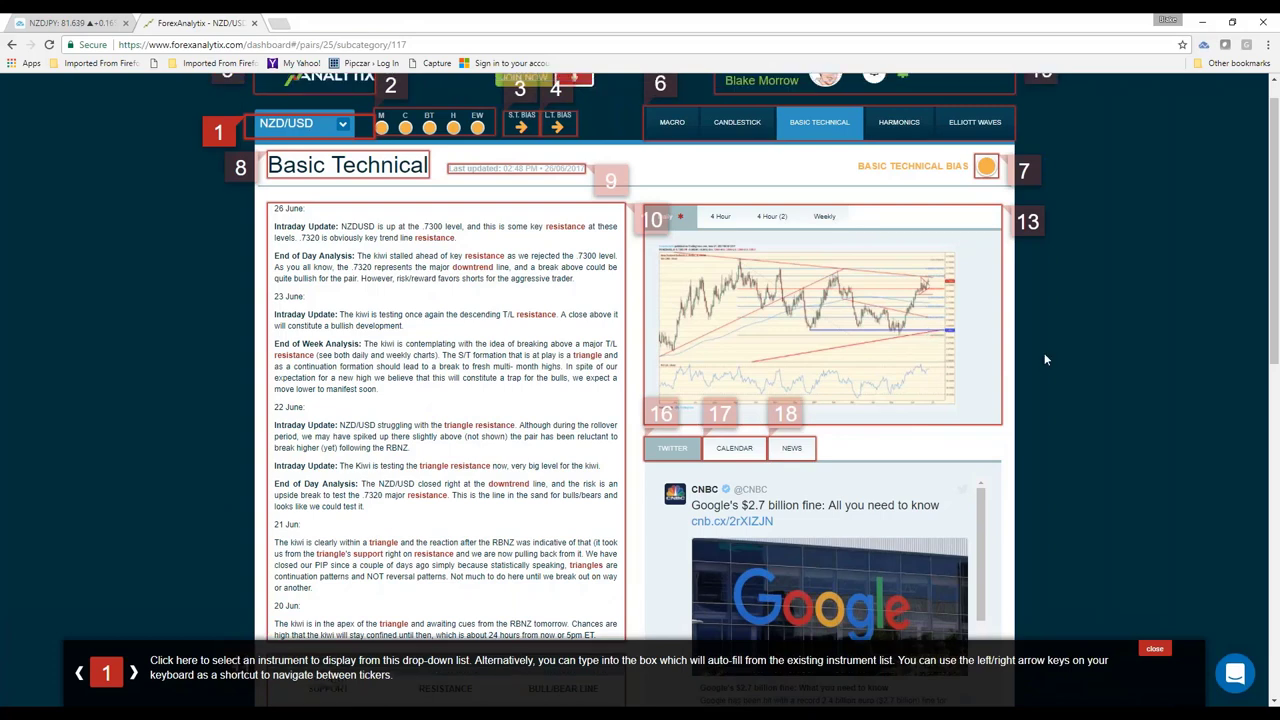
click(133, 673)
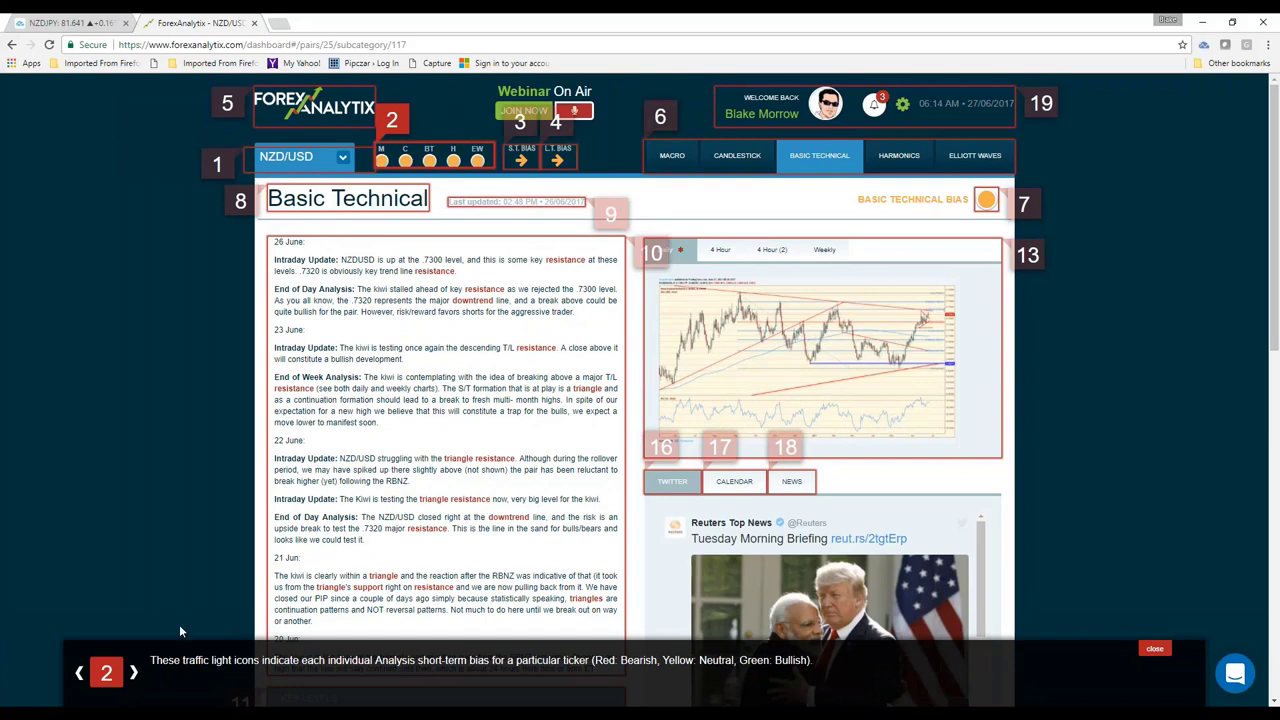
click(134, 676)
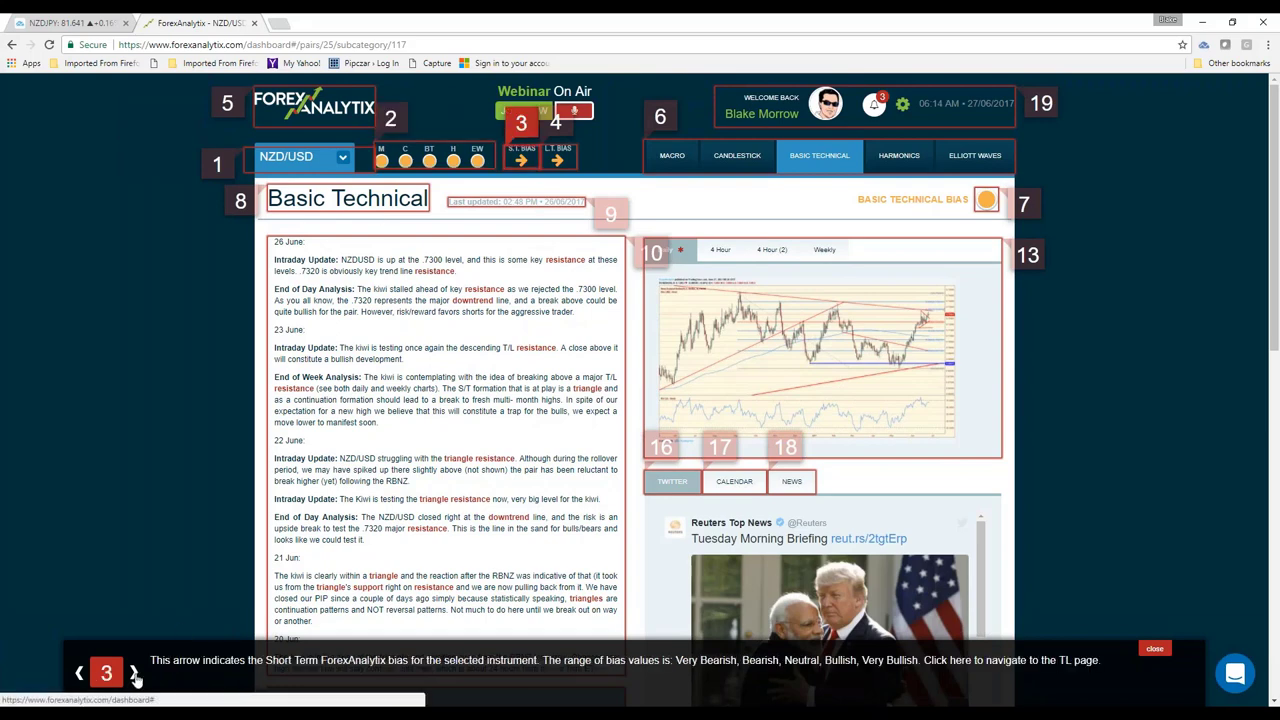
click(134, 674)
click(134, 674)
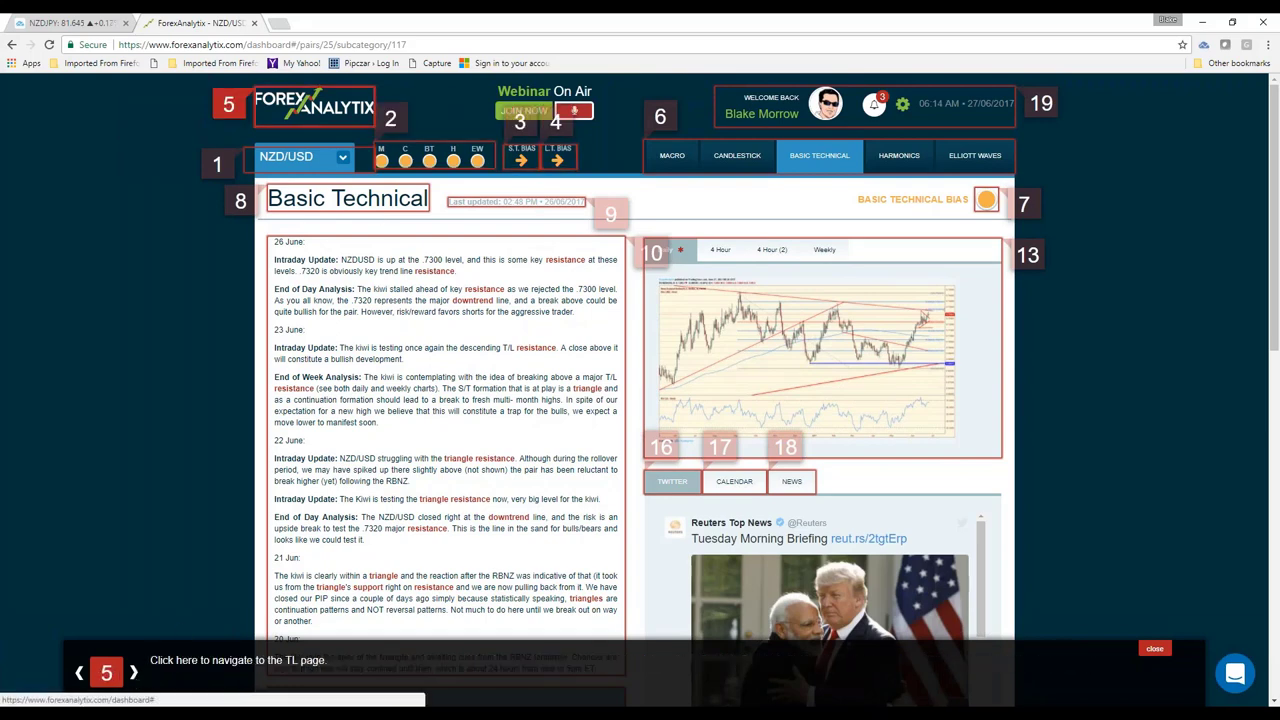
click(134, 673)
click(134, 673)
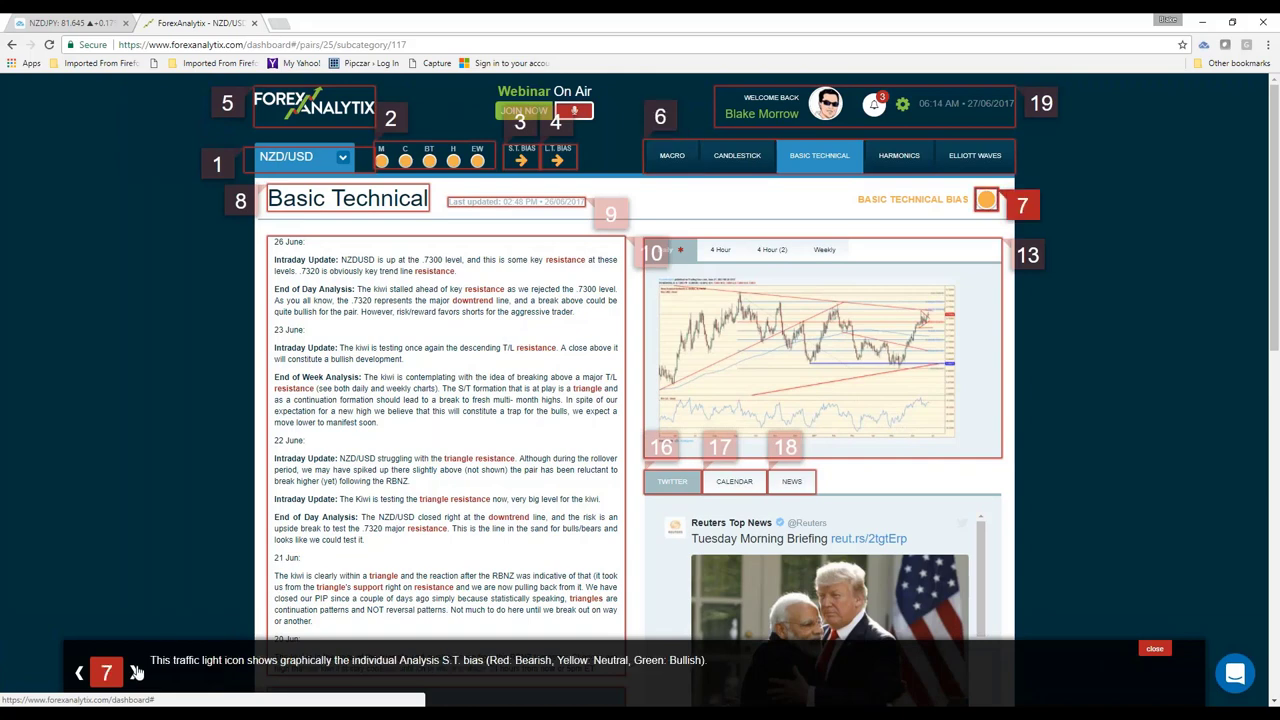
click(135, 673)
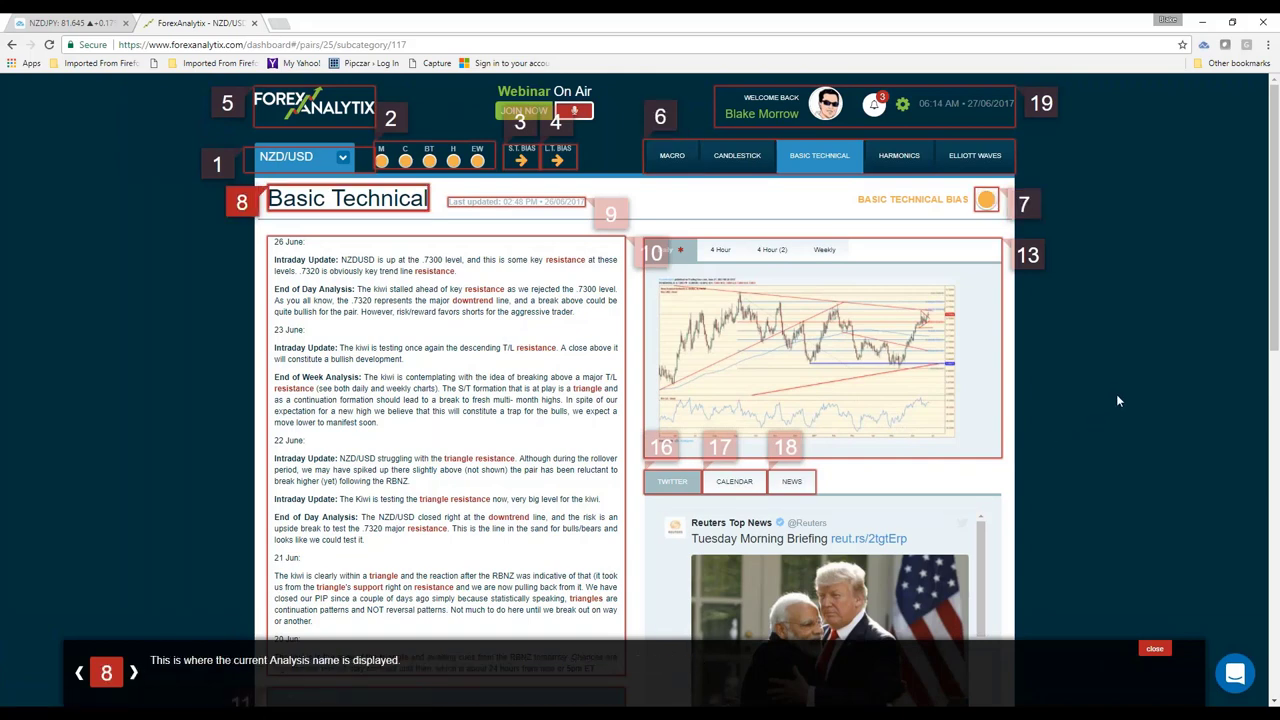
scroll(1118, 400, down, 1)
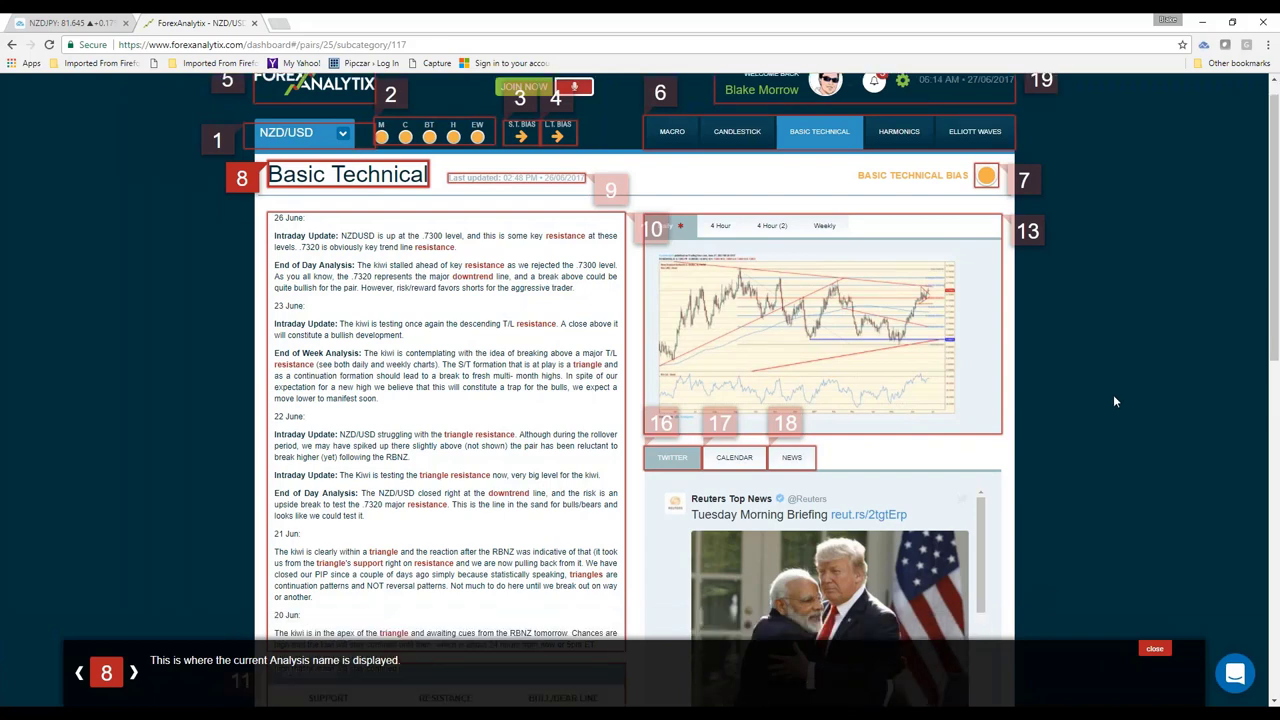
scroll(1113, 394, down, 3)
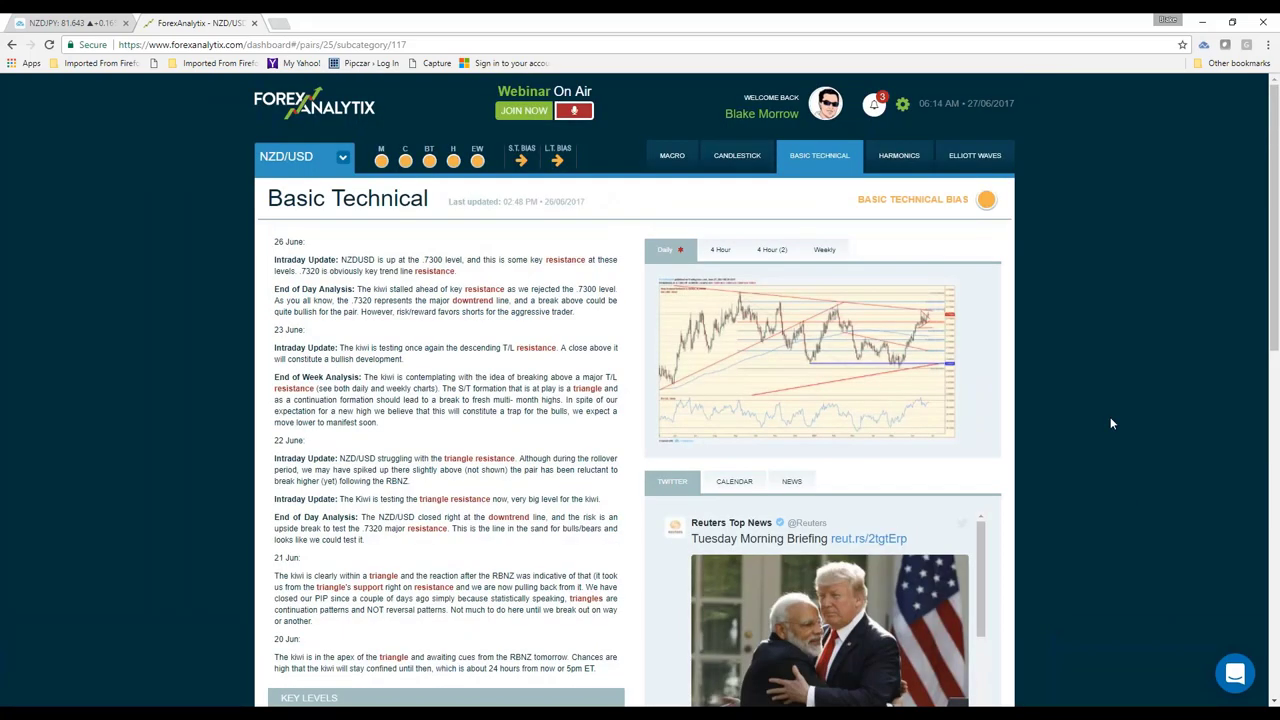
Step: Return to the ForexAnalytix main dashboard with Market Summary and Active Tickers
click(296, 117)
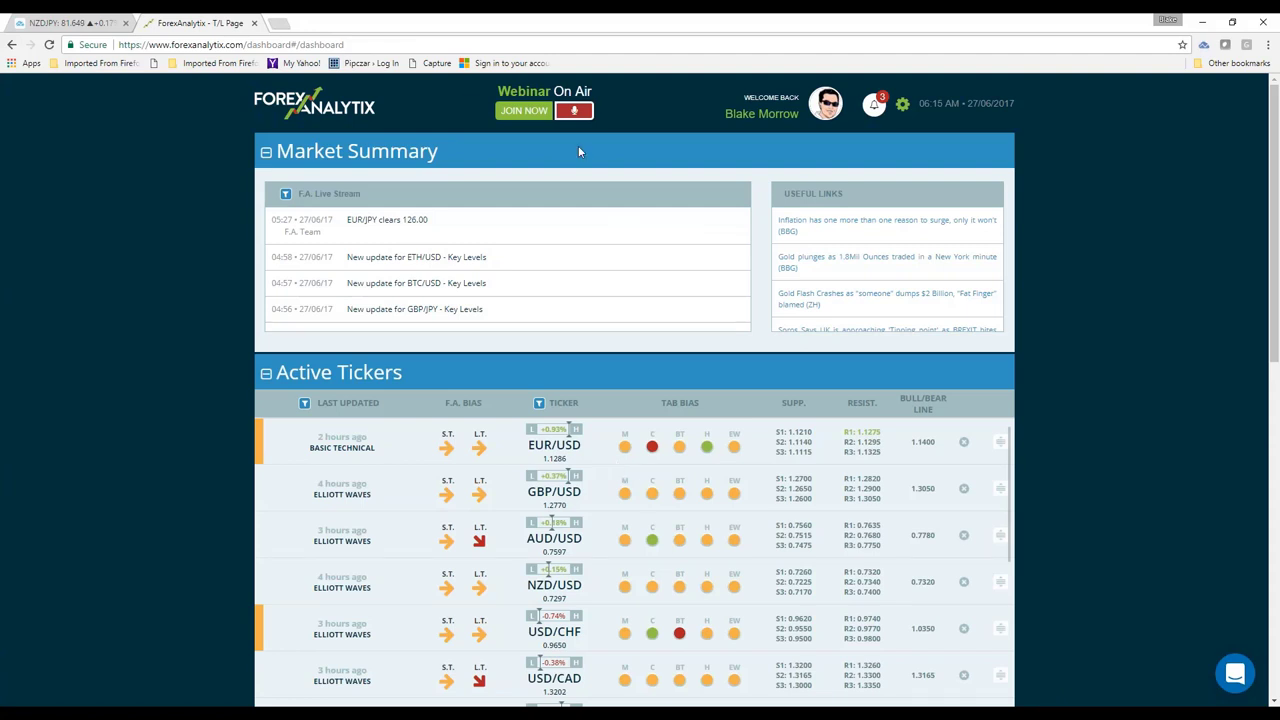
Step: Glance at the NZDJPY chart, then review the dashboard's Active Tickers and Active Patterns tables
click(55, 23)
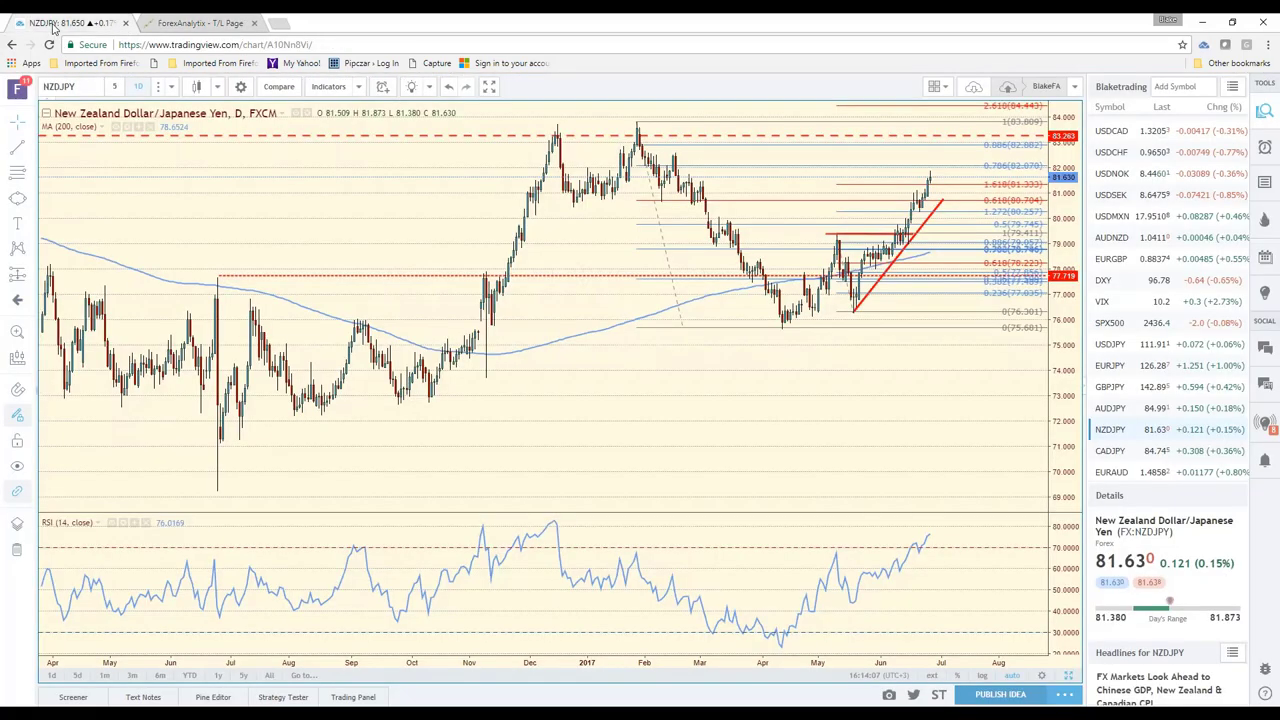
click(200, 22)
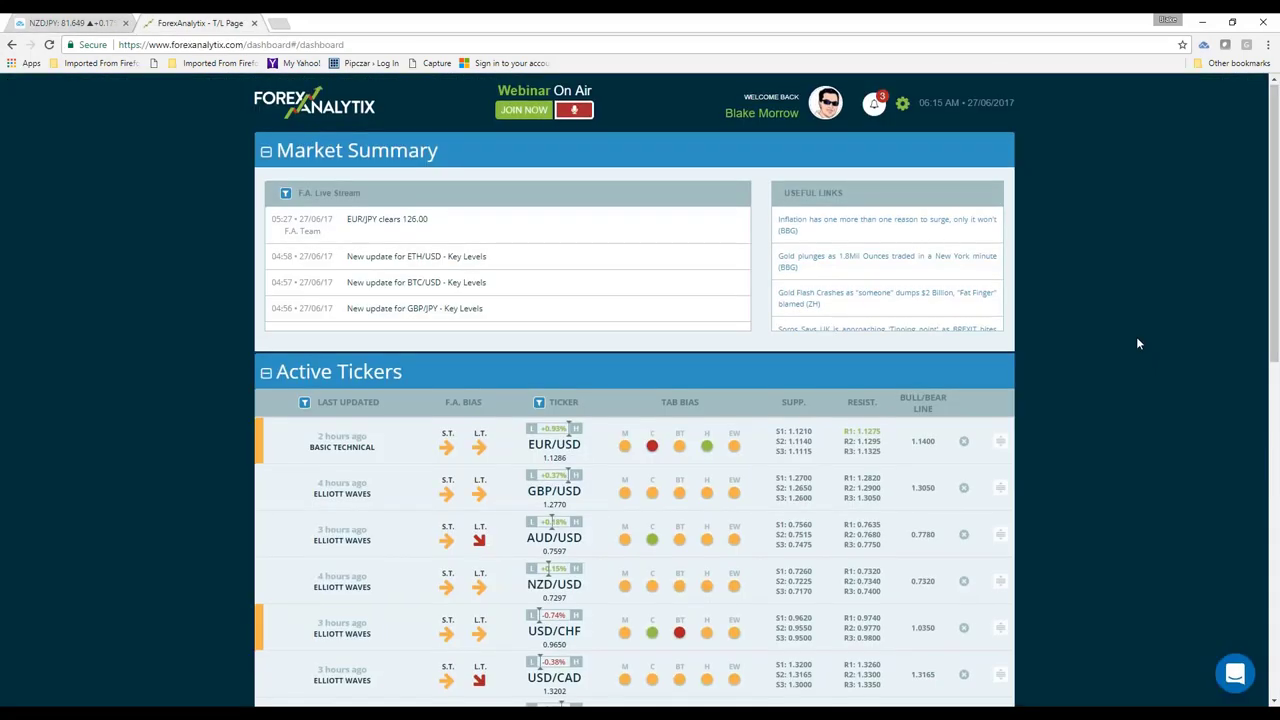
scroll(1136, 336, down, 1)
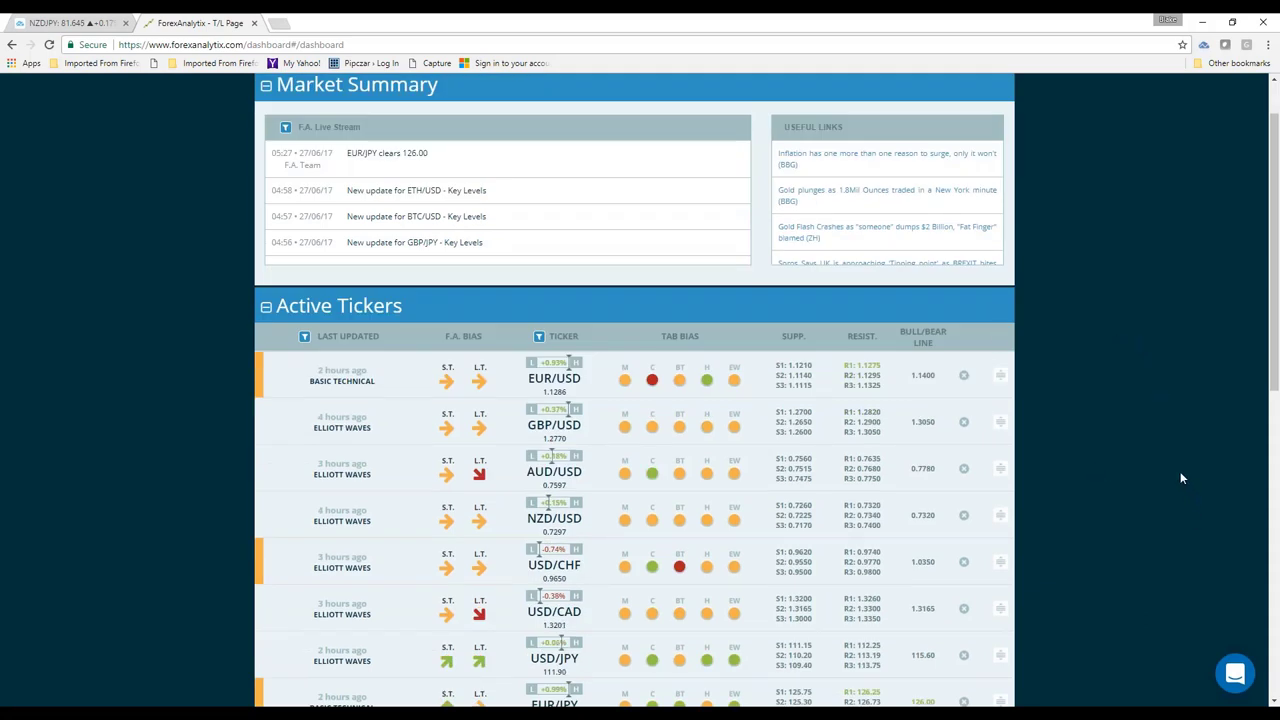
scroll(1178, 470, up, 1)
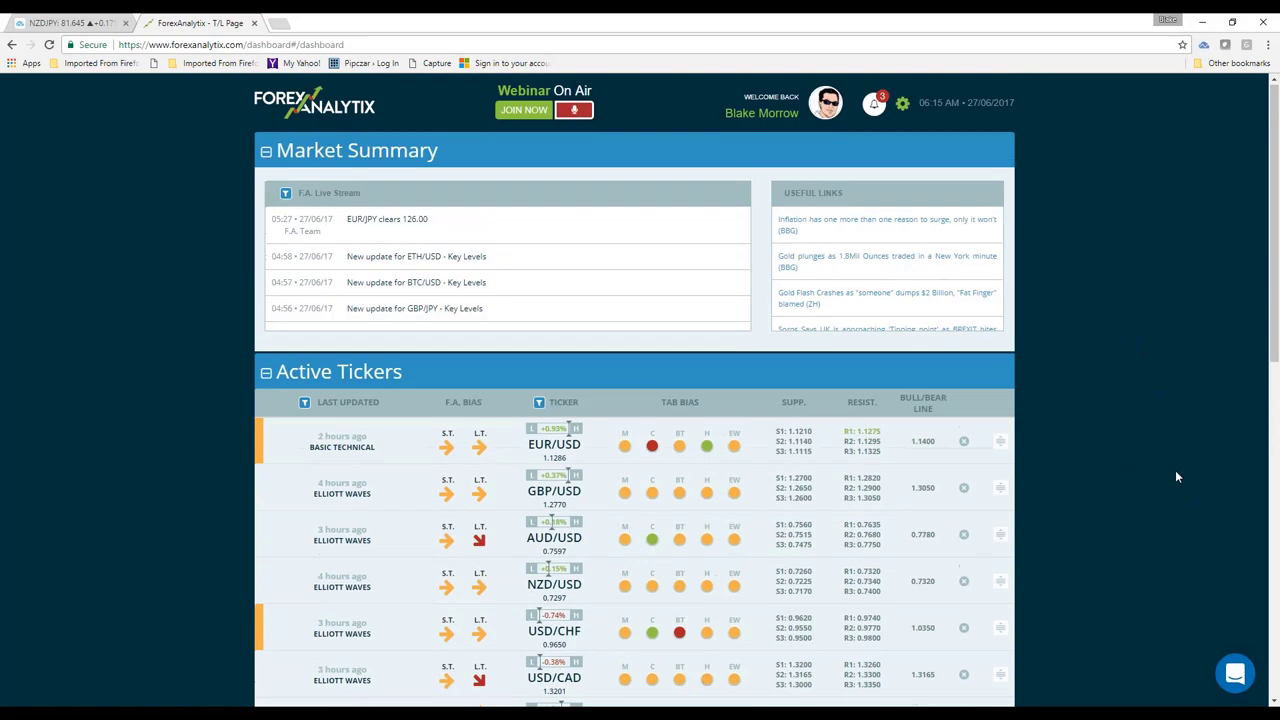
scroll(1175, 470, down, 1)
scroll(1176, 473, down, 3)
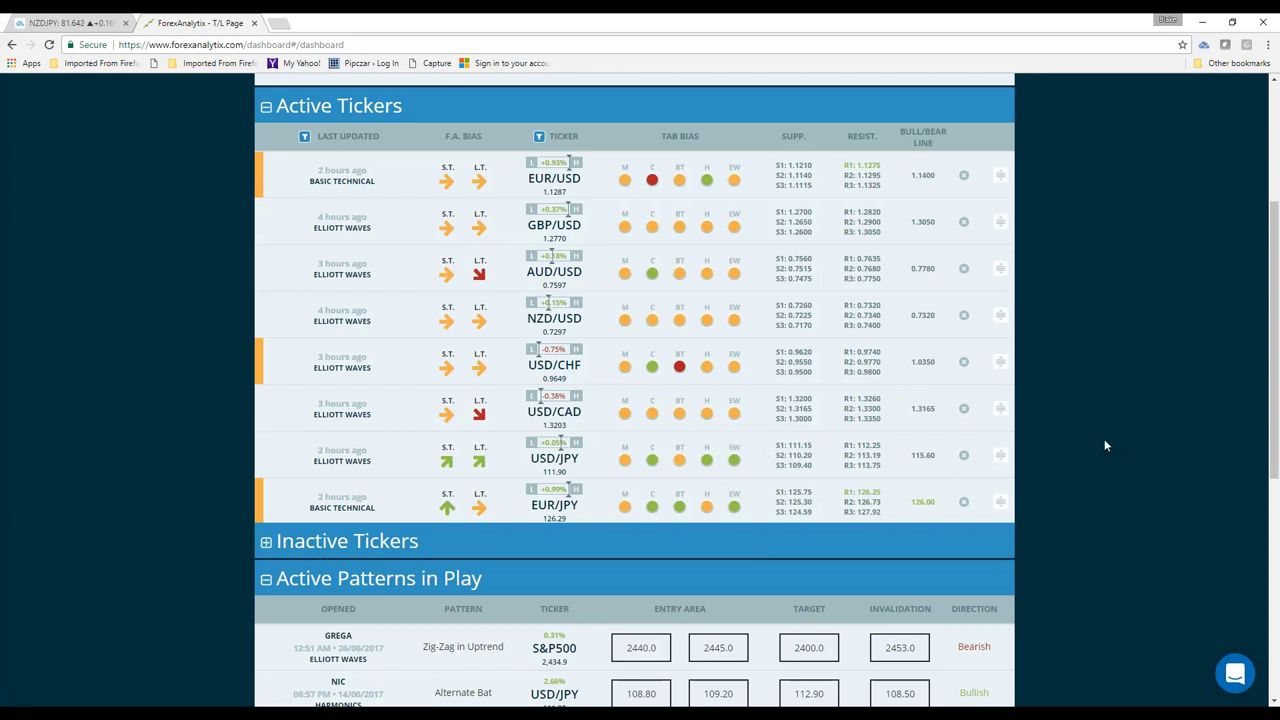
scroll(1100, 445, down, 1)
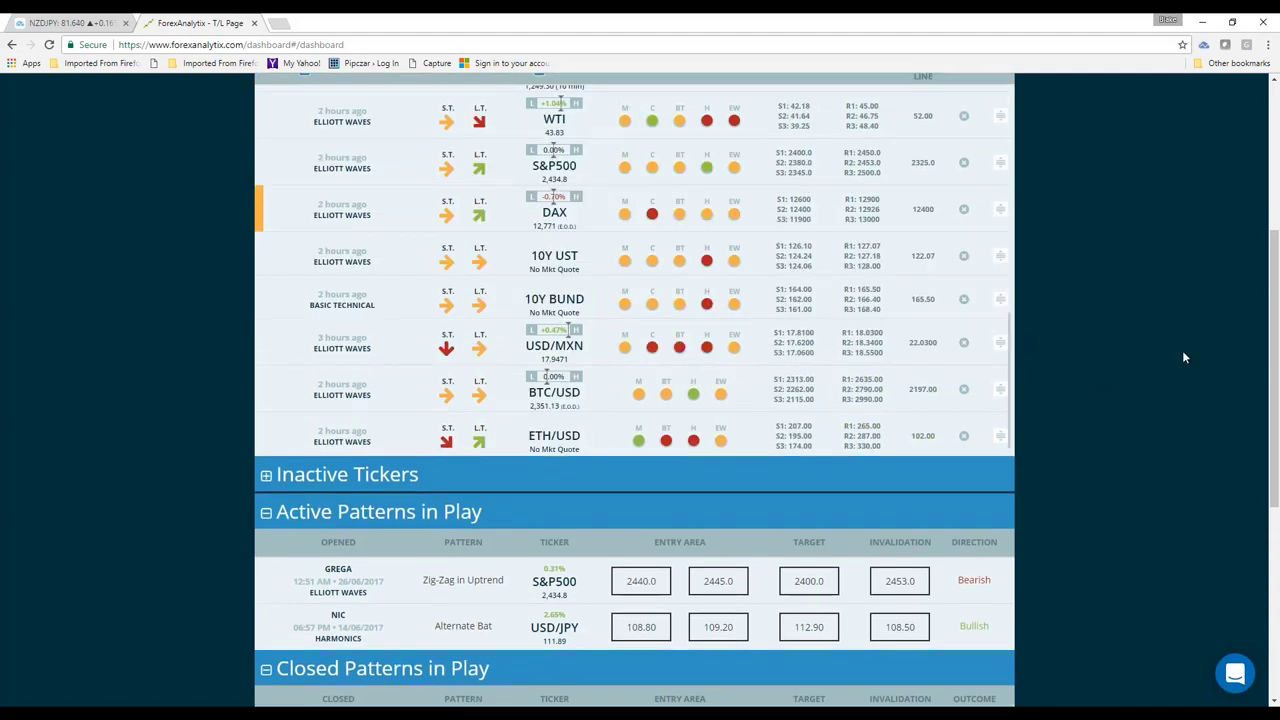
scroll(1176, 352, up, 3)
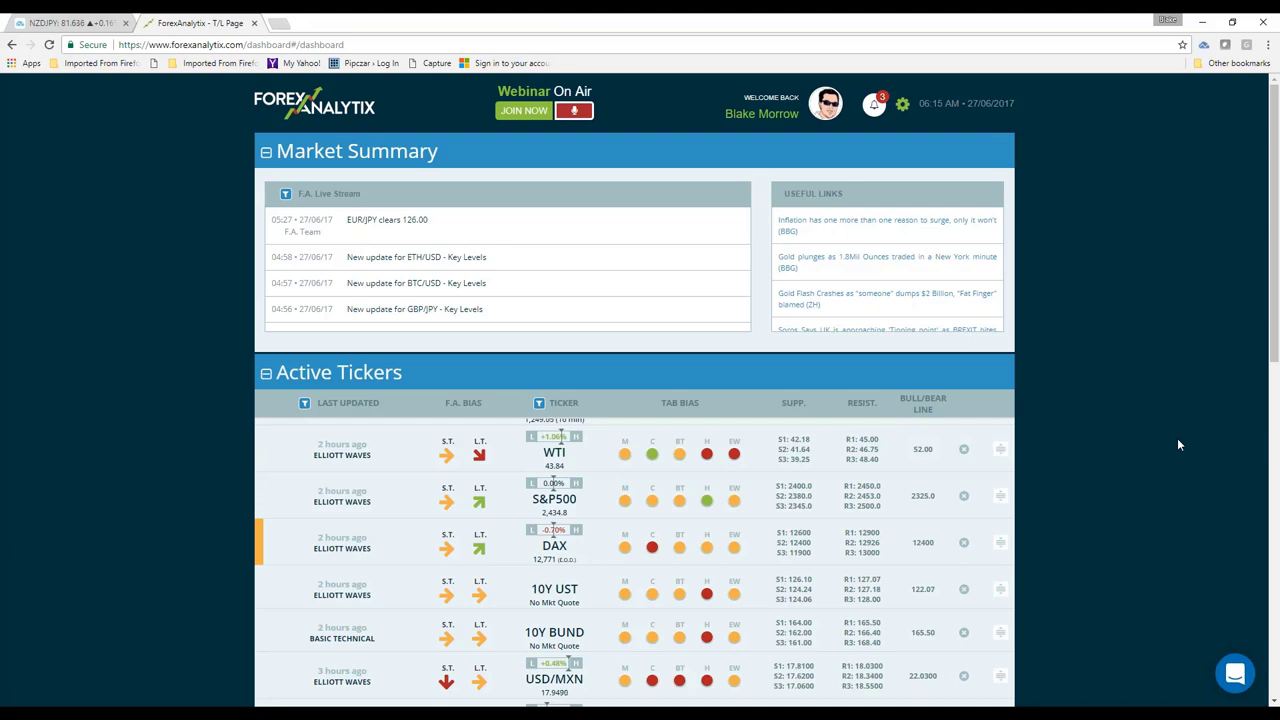
Step: Bring the NZD/JPY daily chart back to front and scroll the watchlist to its top
click(60, 22)
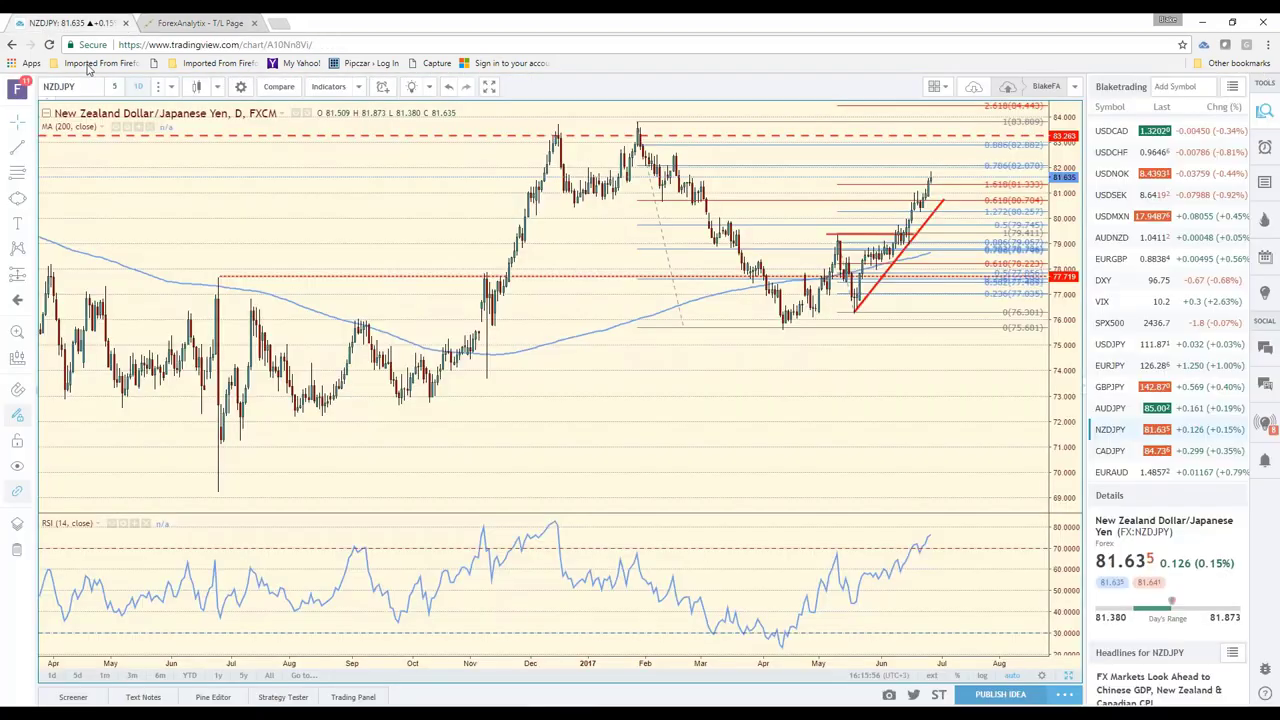
scroll(1145, 238, up, 2)
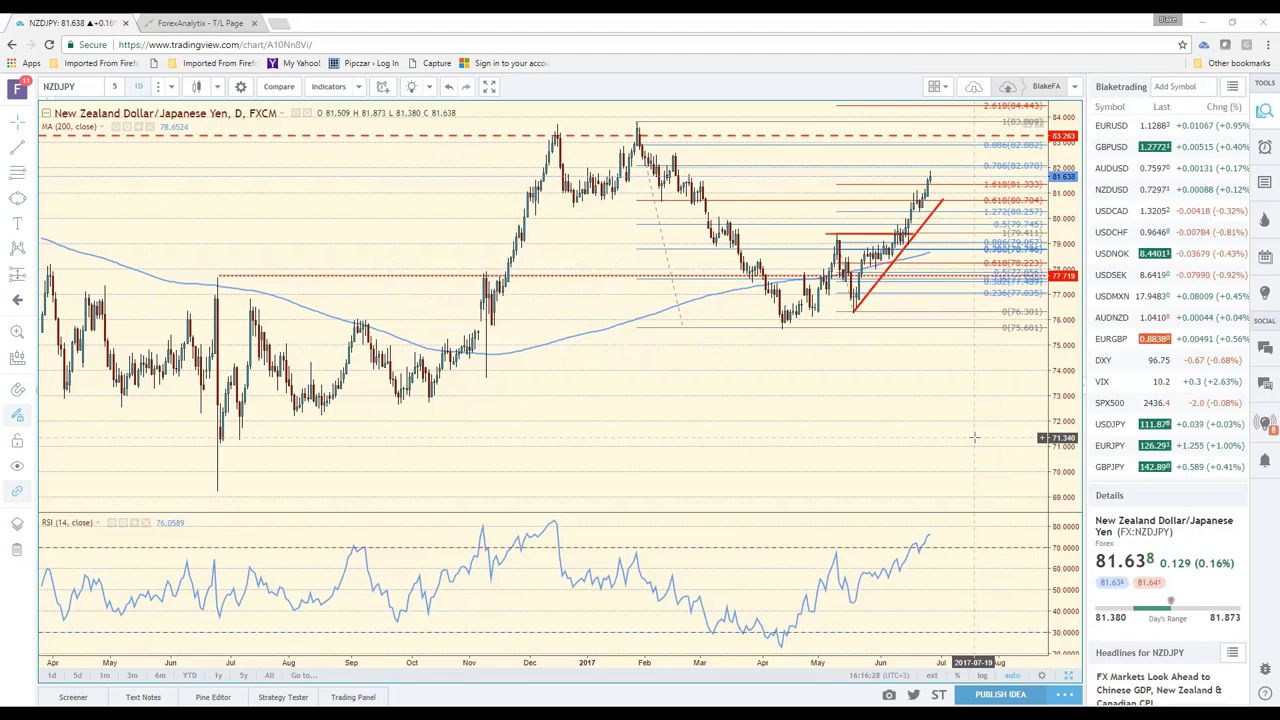
key(ctrl+Tab)
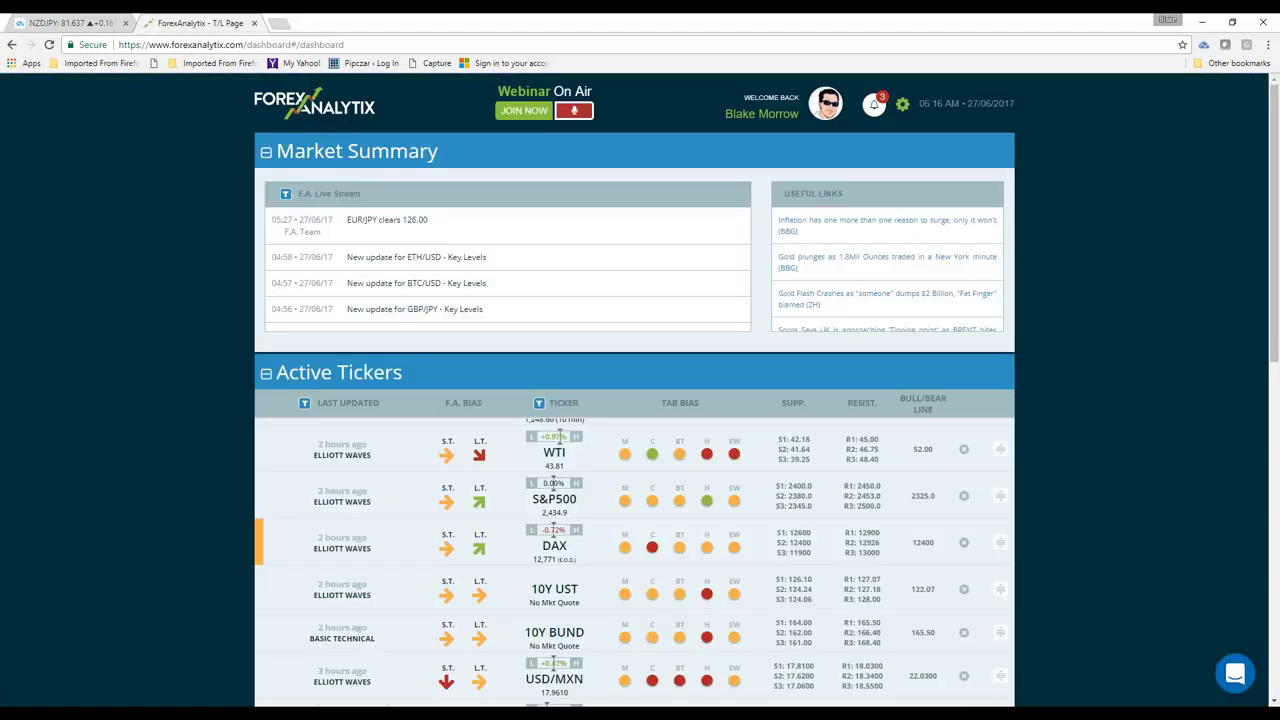
scroll(1157, 399, down, 1)
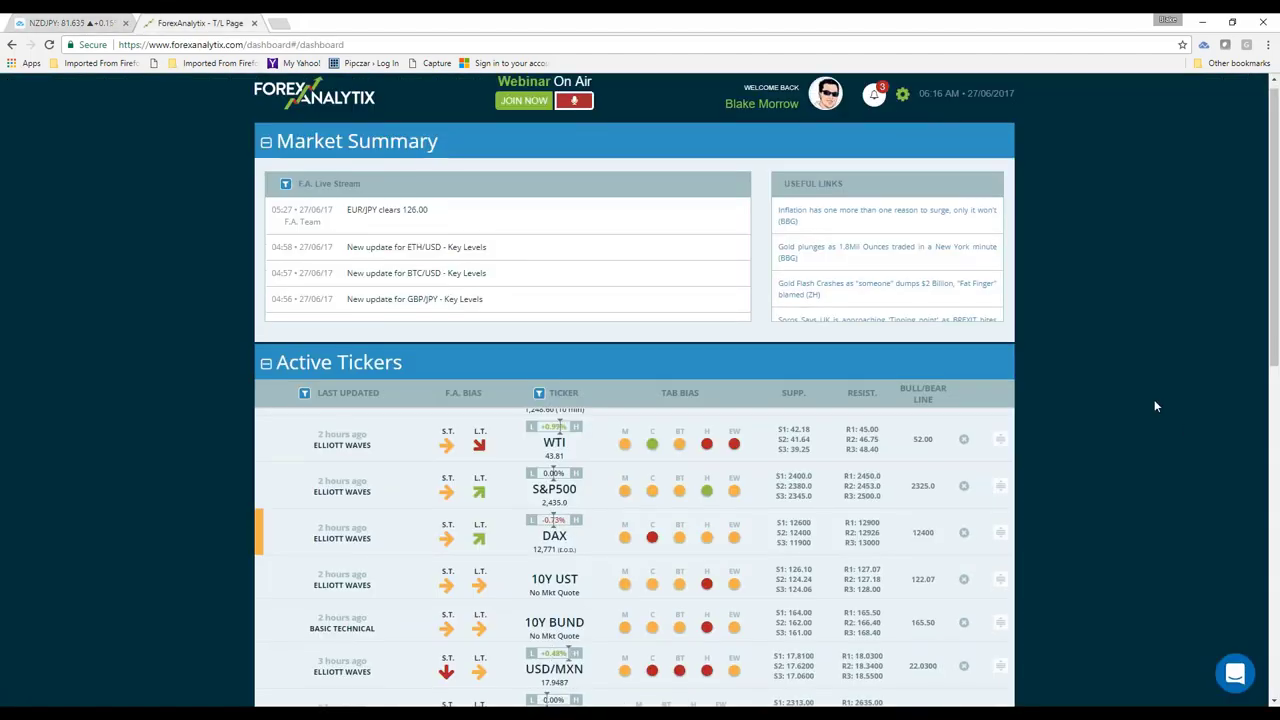
scroll(1154, 399, down, 3)
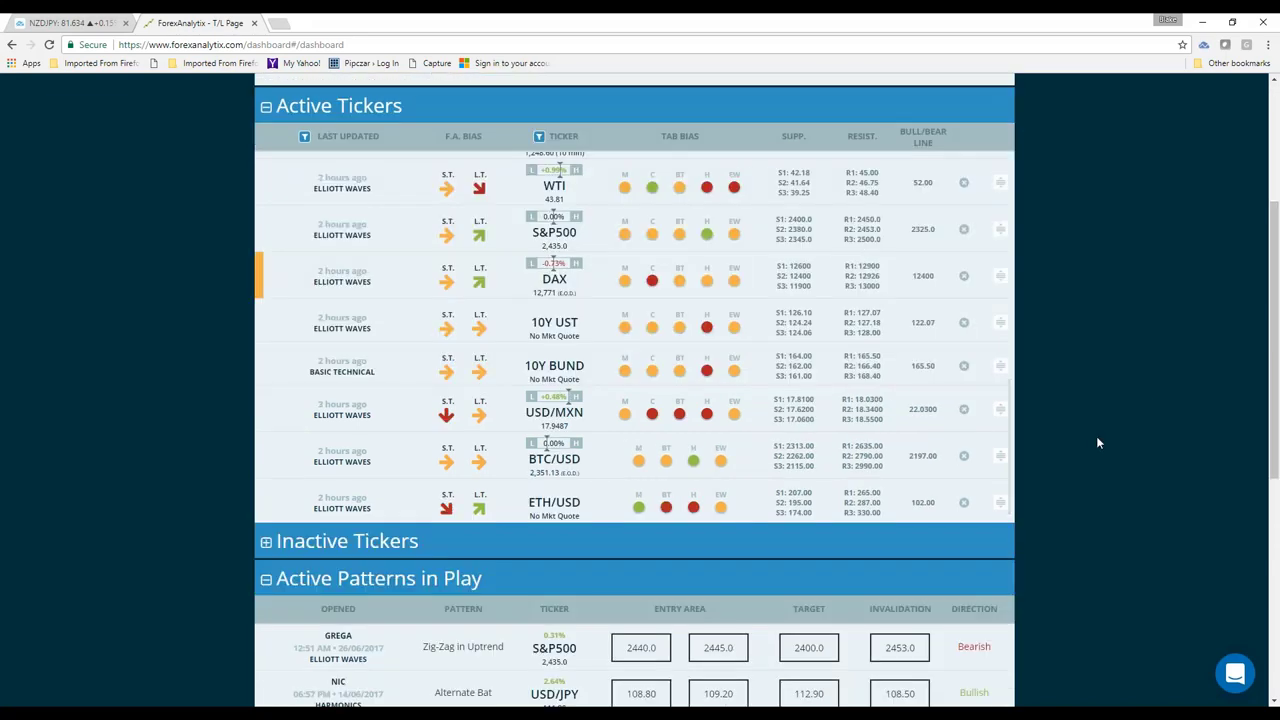
scroll(1096, 436, up, 2)
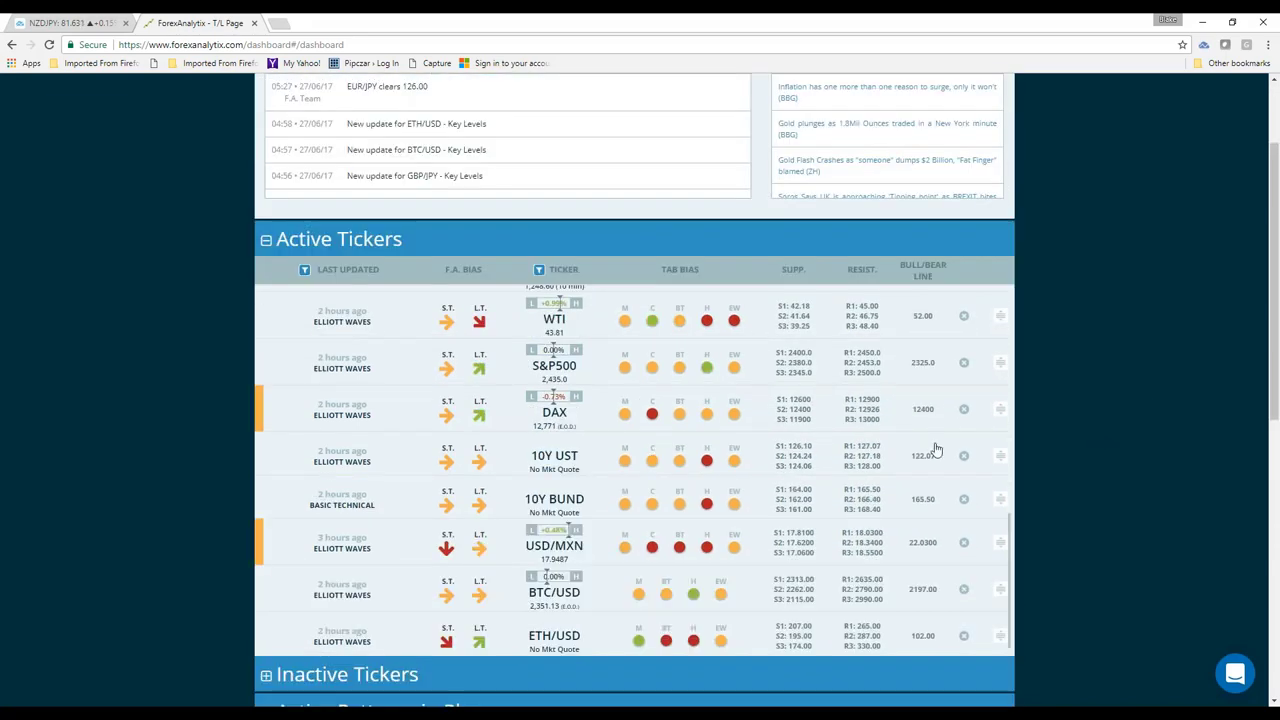
Step: Load the SPX500 daily chart from the watchlist and adjust its time range
click(78, 24)
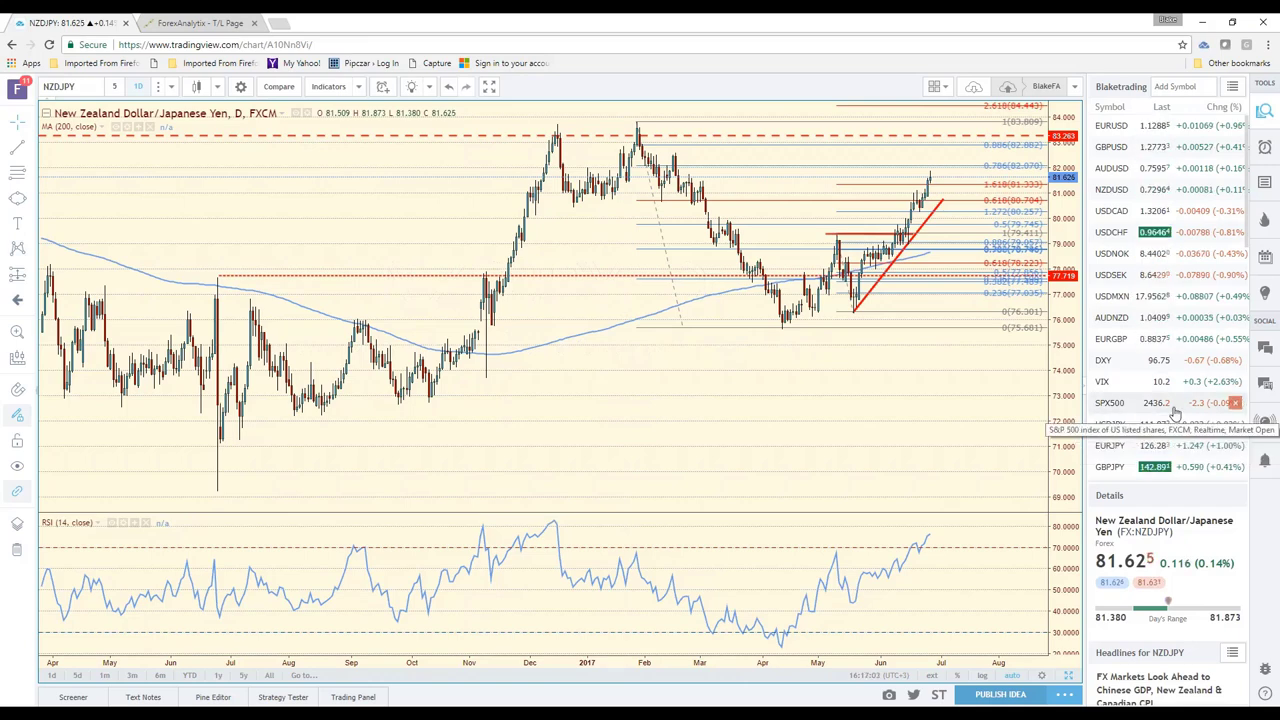
click(1112, 403)
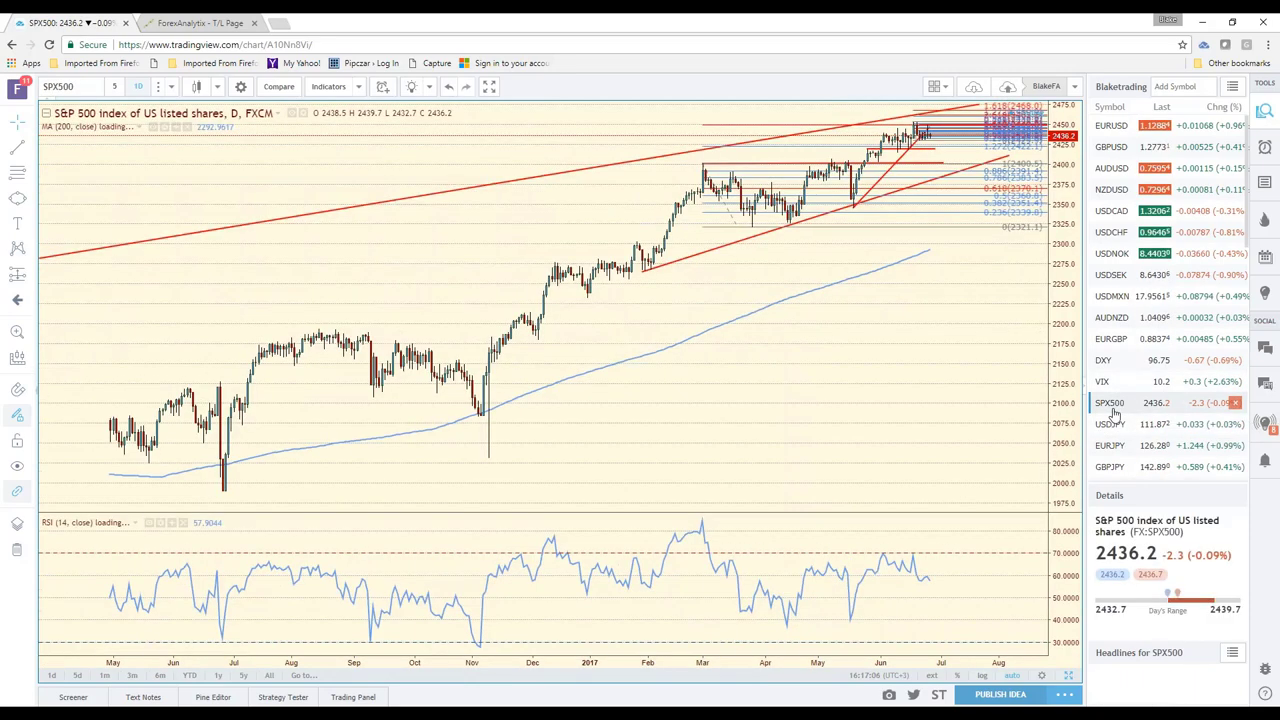
scroll(946, 417, up, 3)
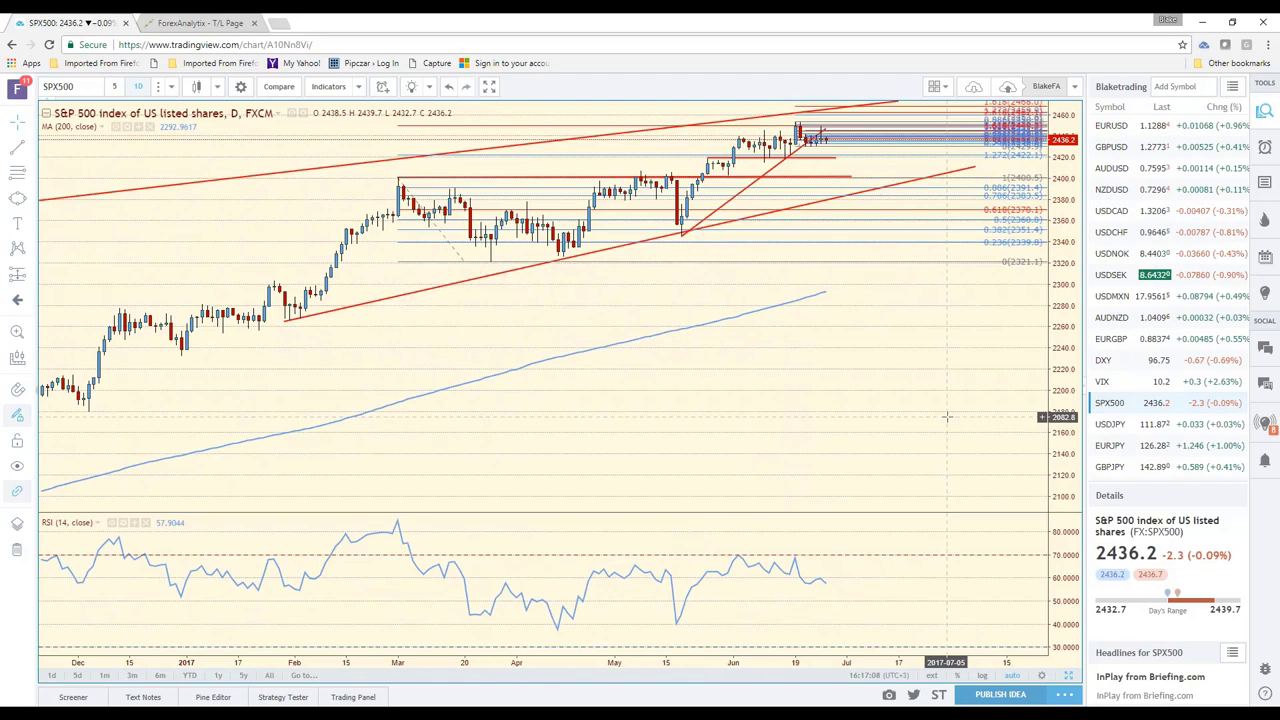
scroll(946, 417, down, 3)
Step: Switch the S&P 500 chart to weekly candles
click(171, 87)
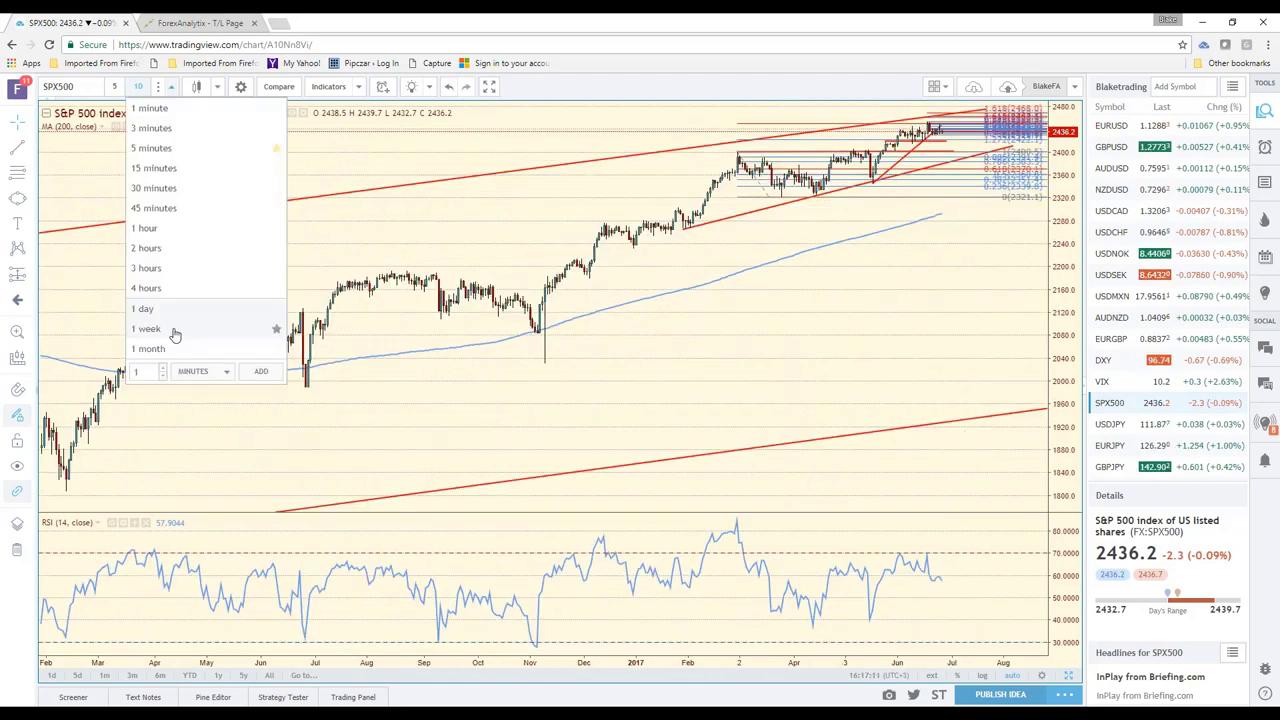
click(146, 328)
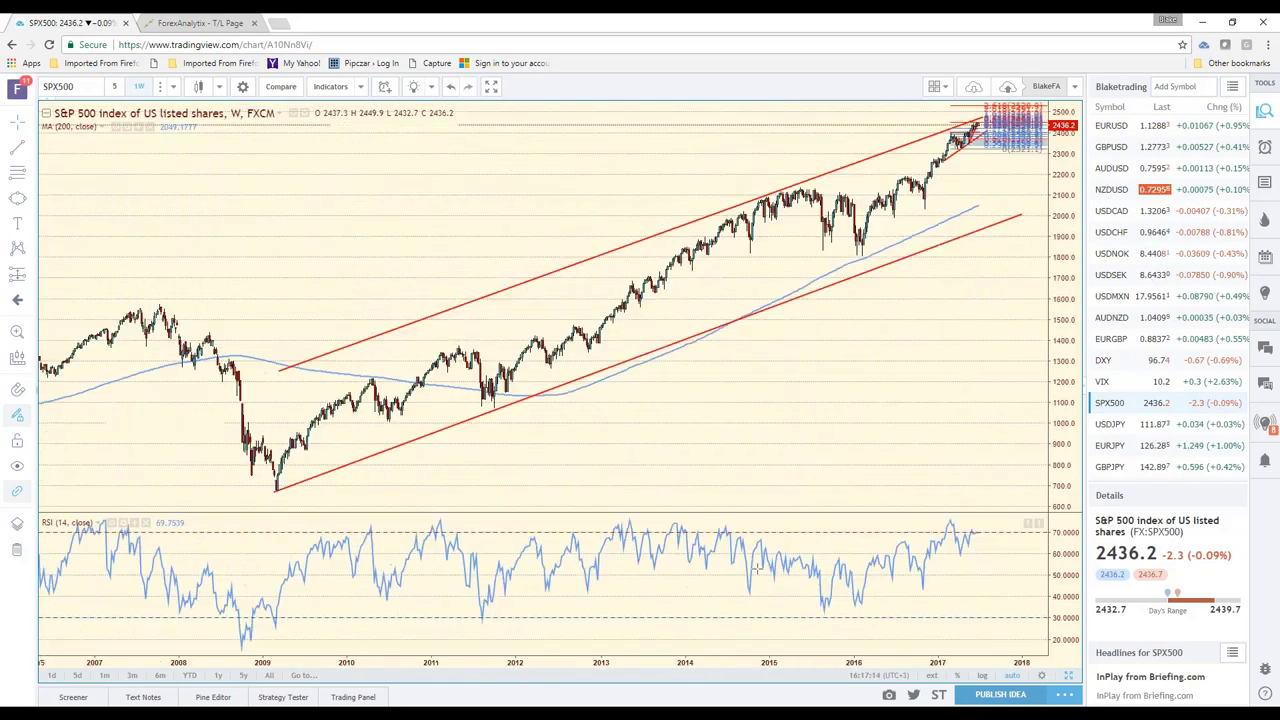
scroll(697, 266, up, 1)
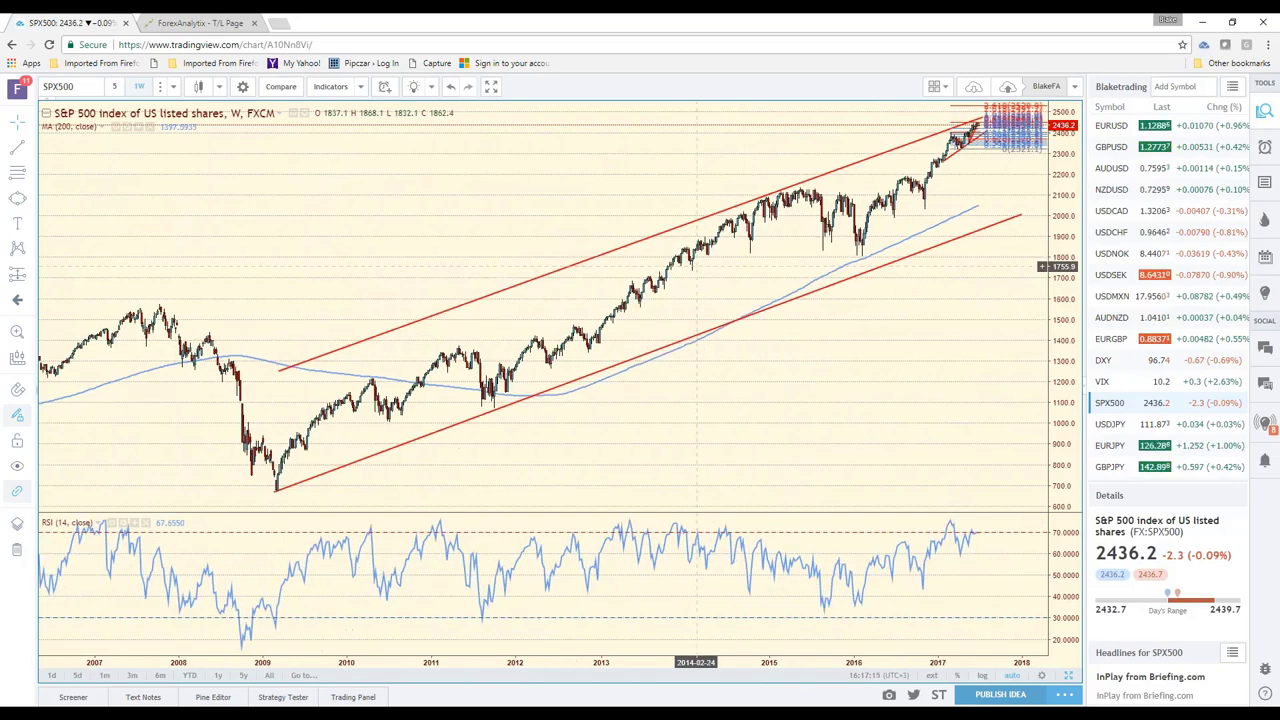
Step: Inspect the upper and lower red channel lines, then switch to monthly bars from 1975
click(685, 224)
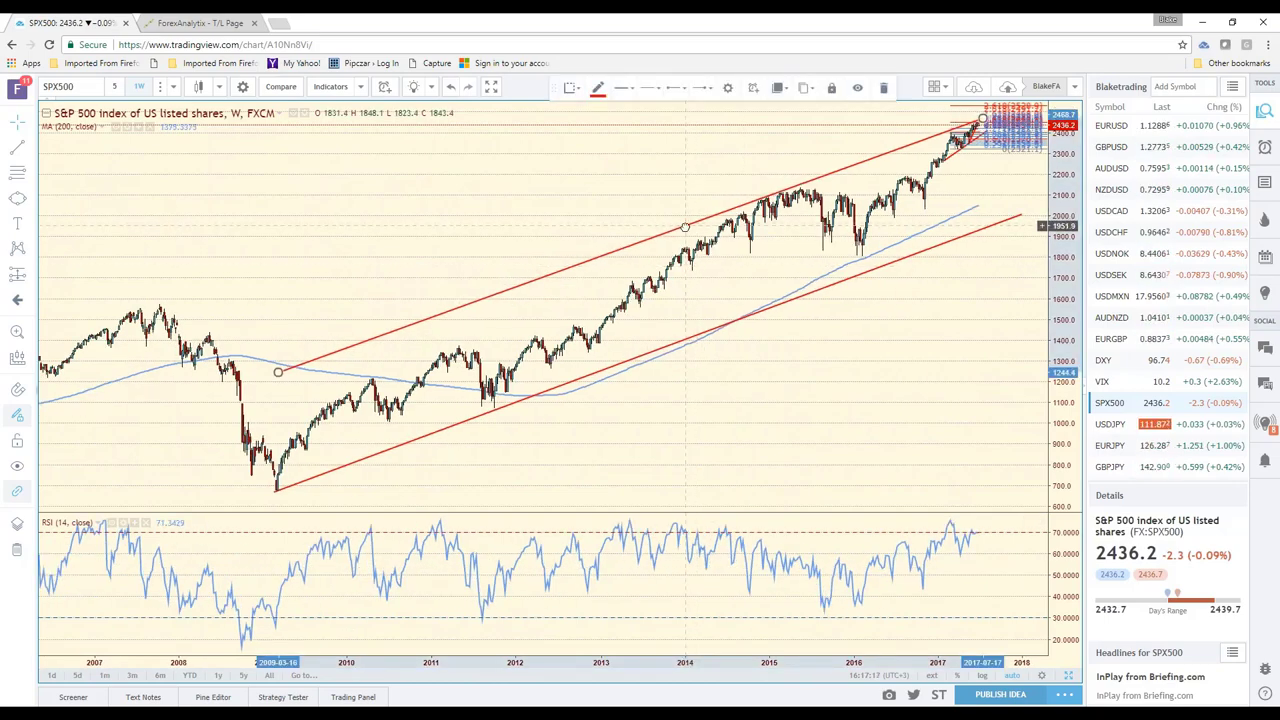
click(840, 297)
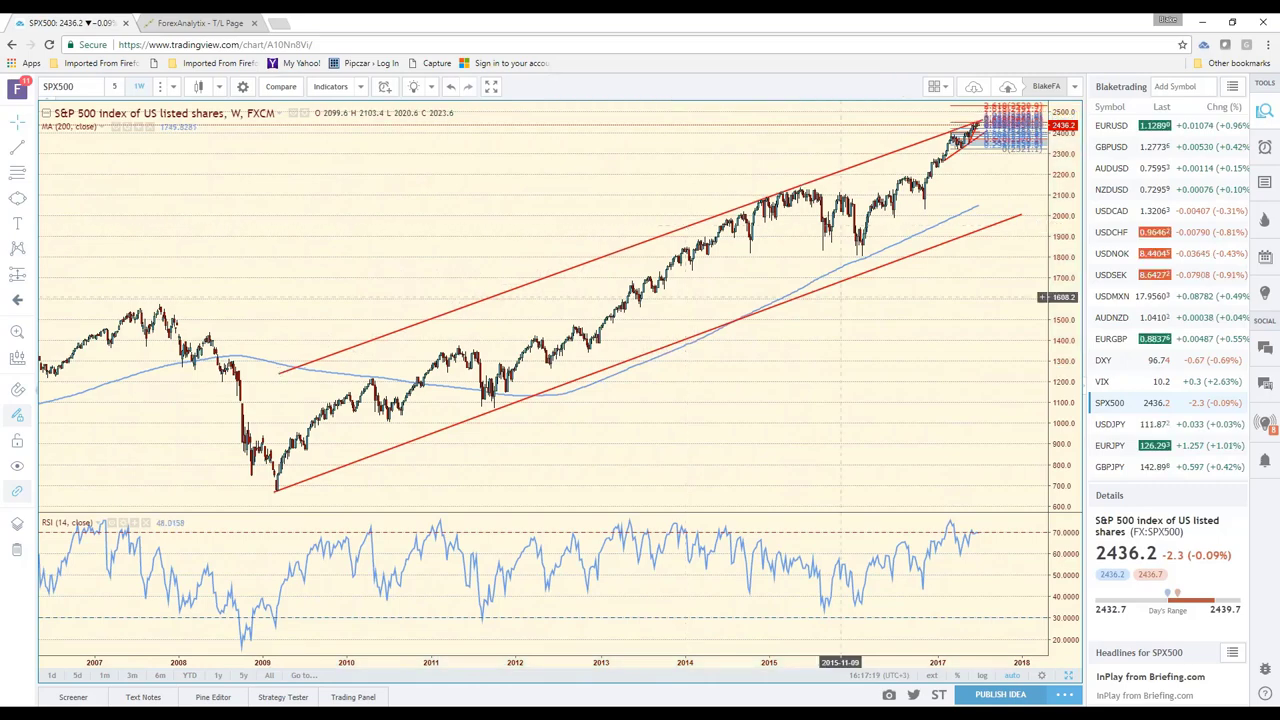
click(984, 229)
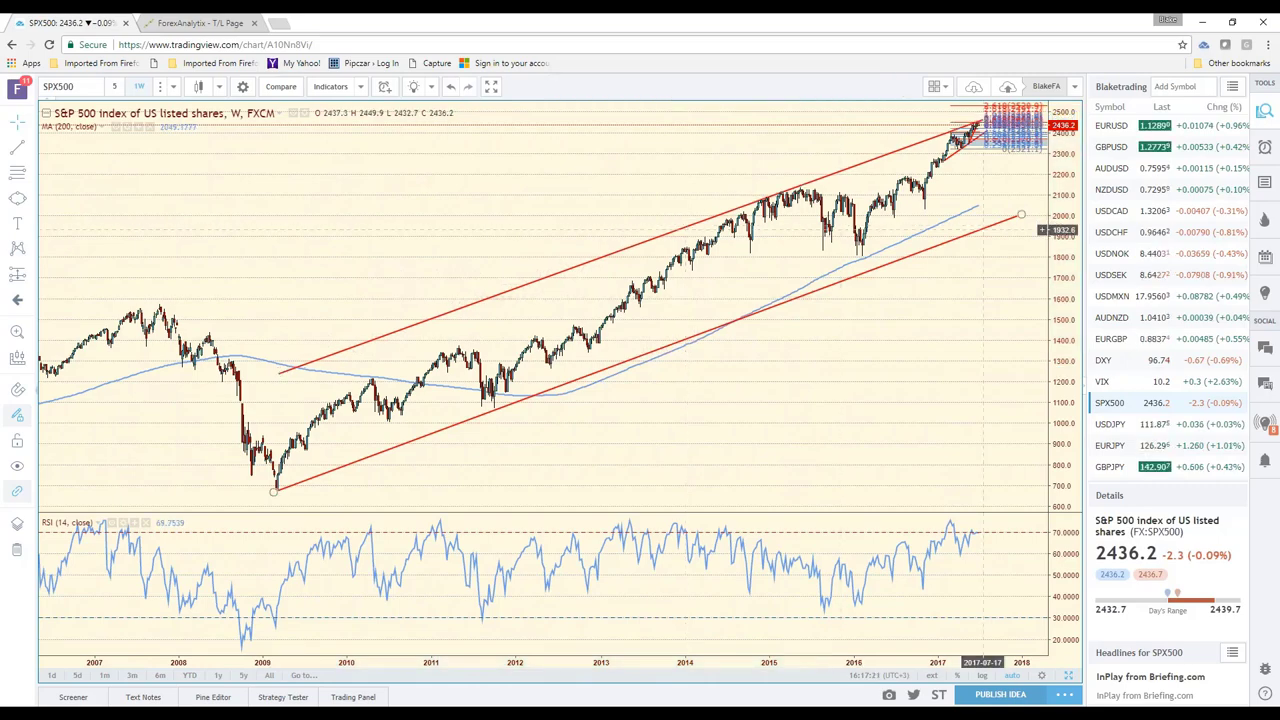
scroll(983, 230, up, 2)
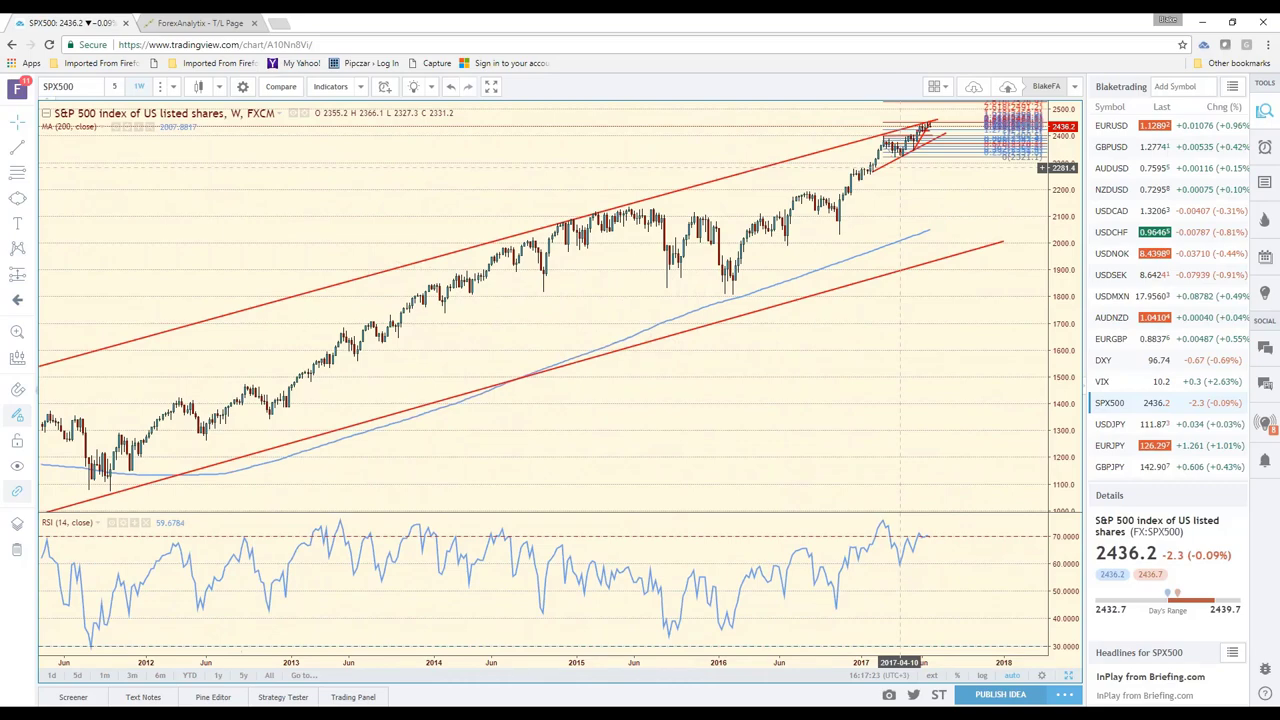
scroll(900, 168, down, 2)
click(173, 86)
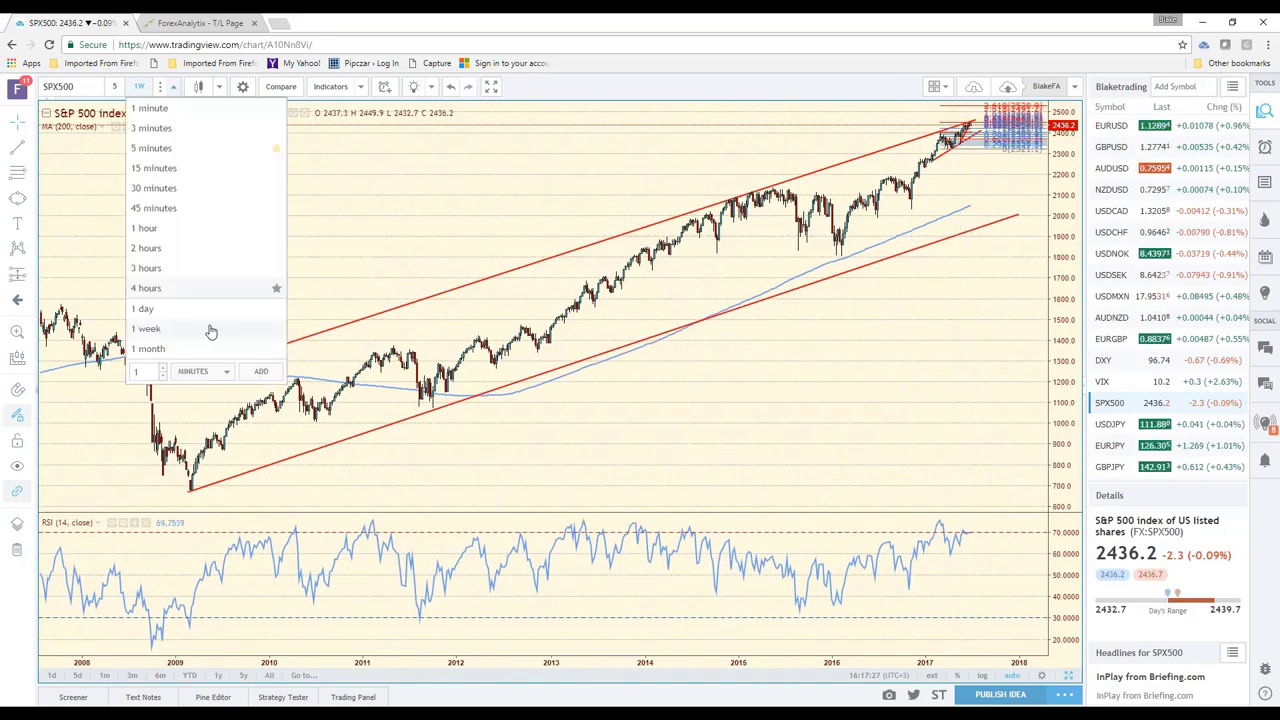
click(211, 331)
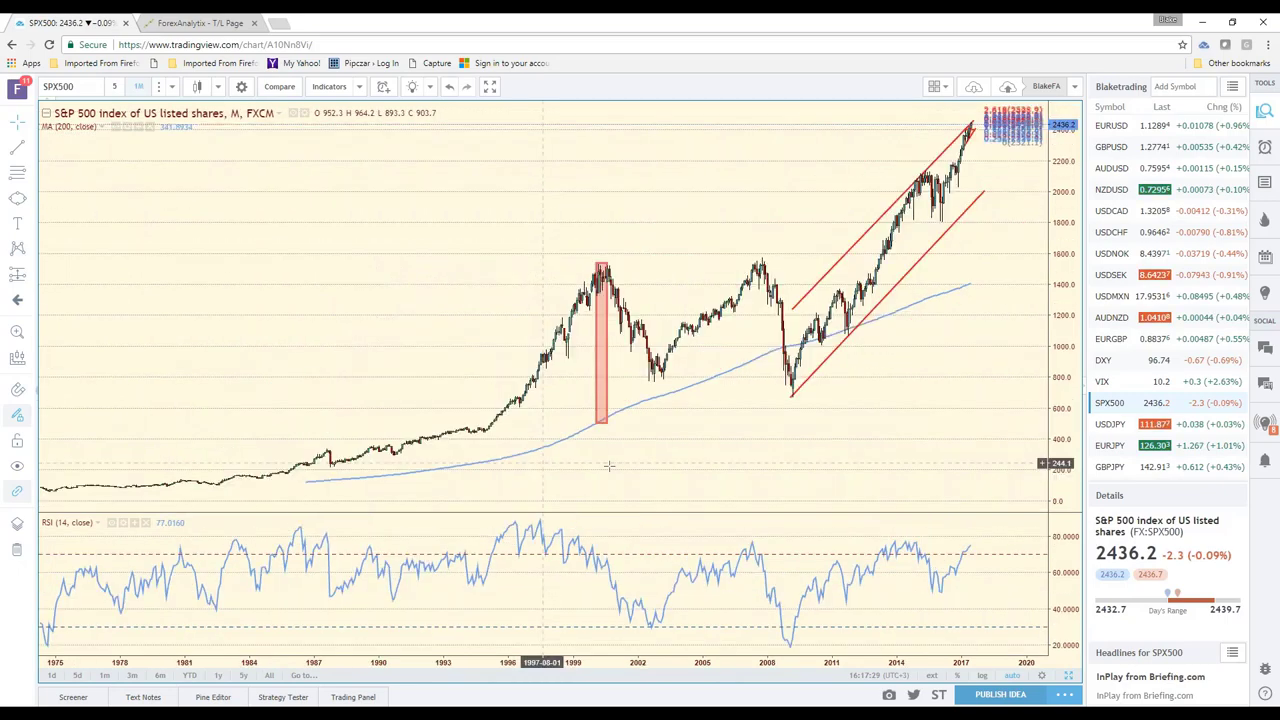
drag(604, 365, 972, 230)
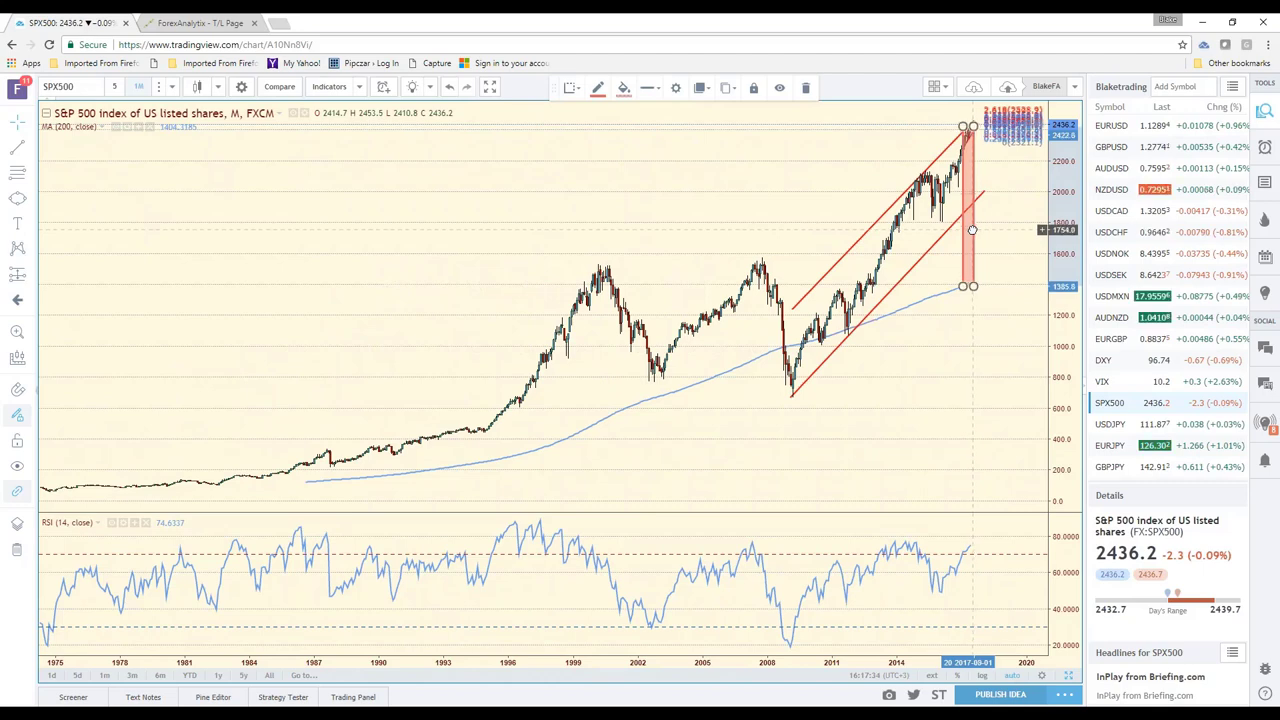
drag(972, 230, 604, 367)
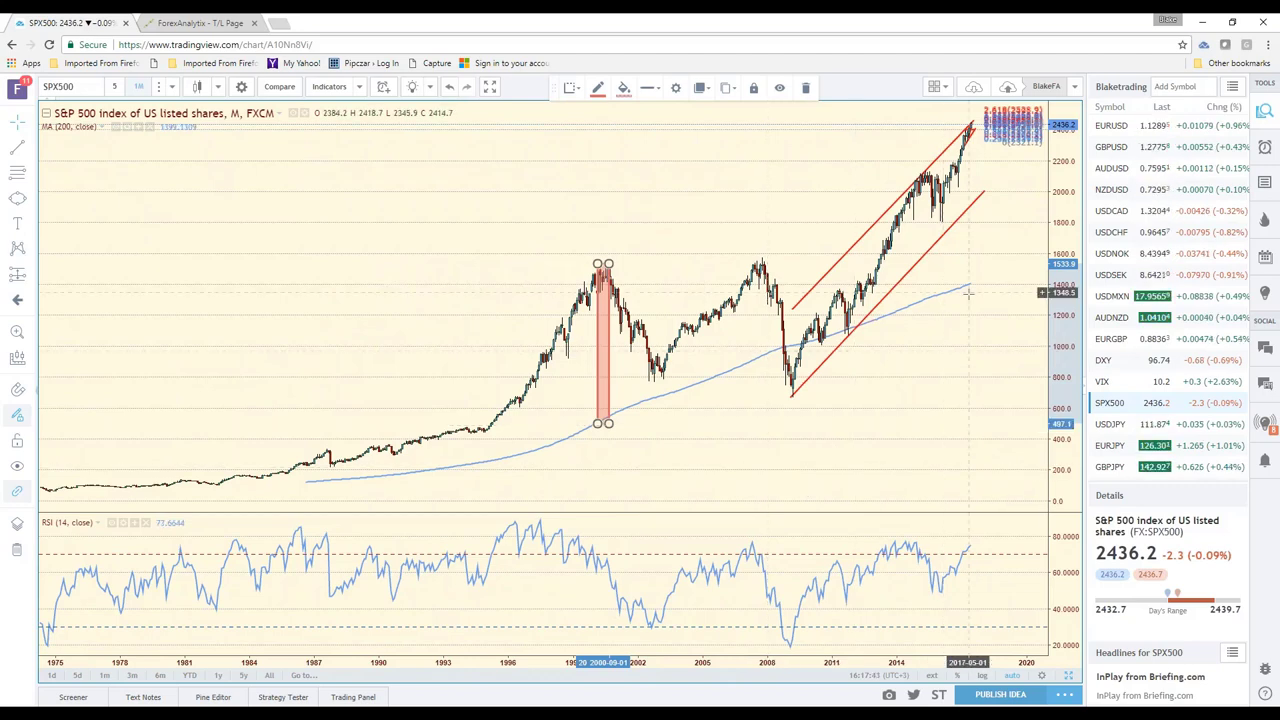
Step: Return the S&P 500 chart to daily candles and zoom to late 2016 through mid-2017
click(174, 87)
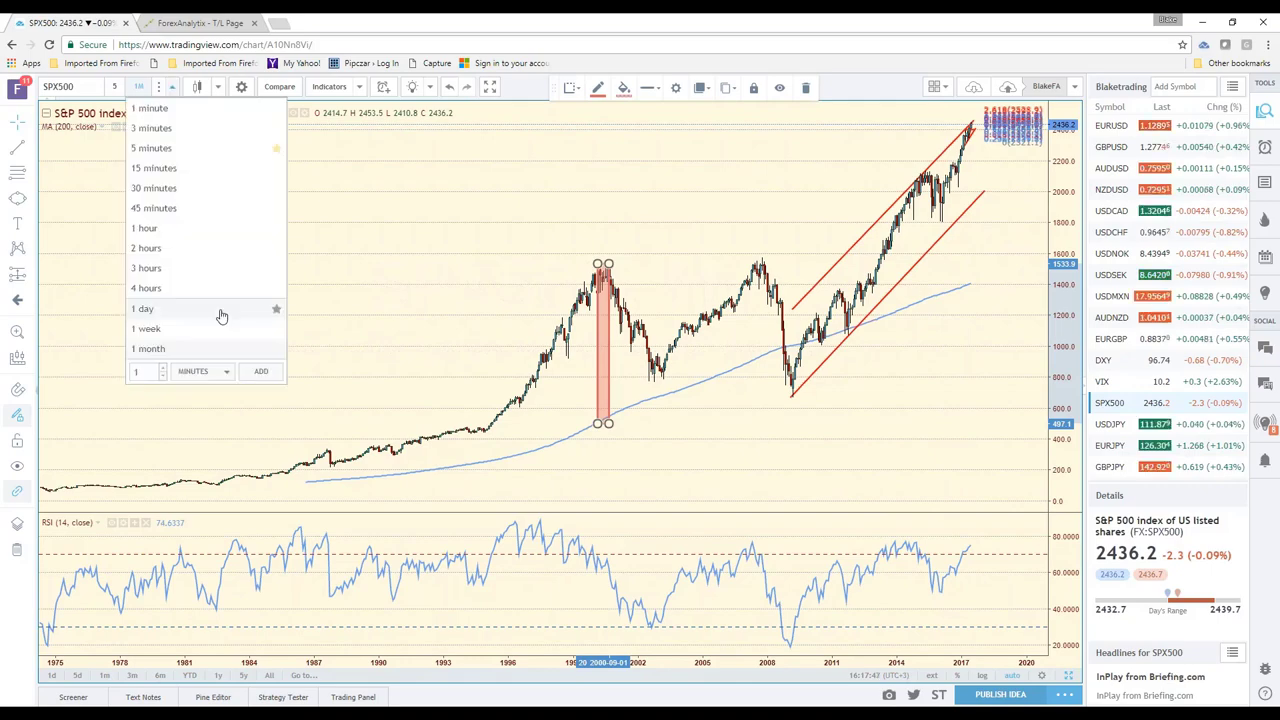
click(143, 308)
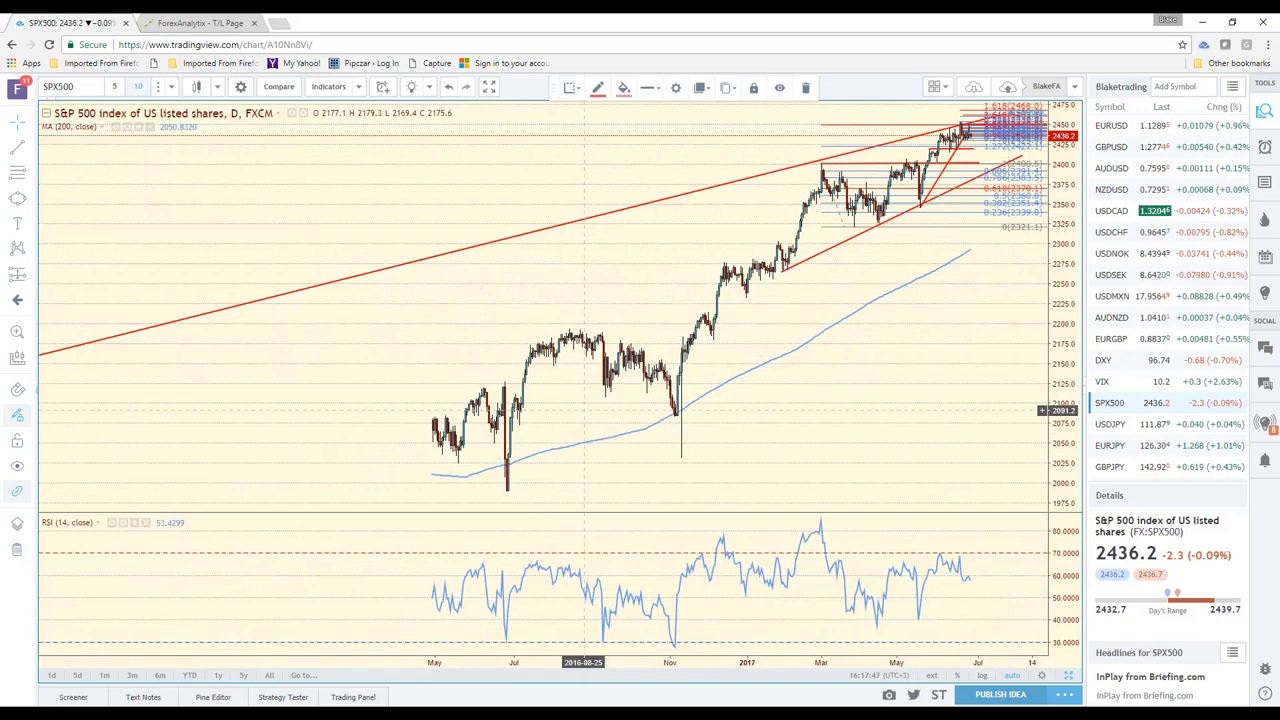
scroll(870, 491, up, 3)
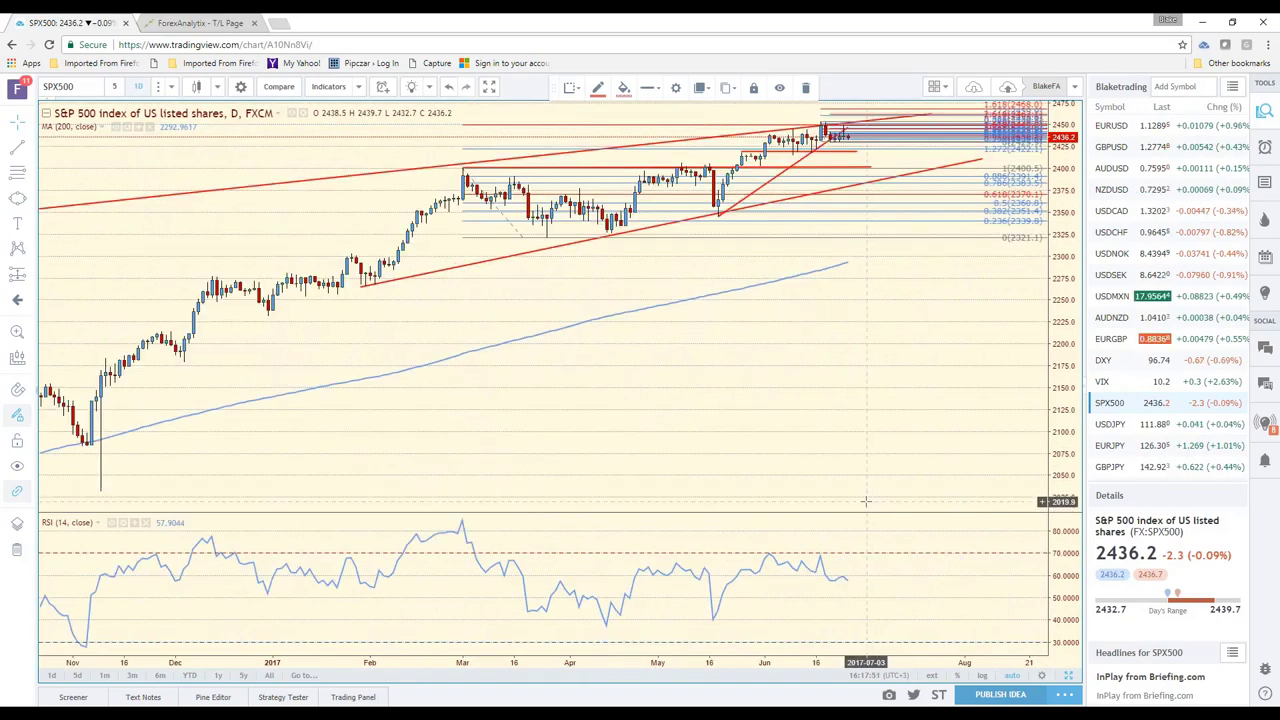
scroll(866, 501, up, 2)
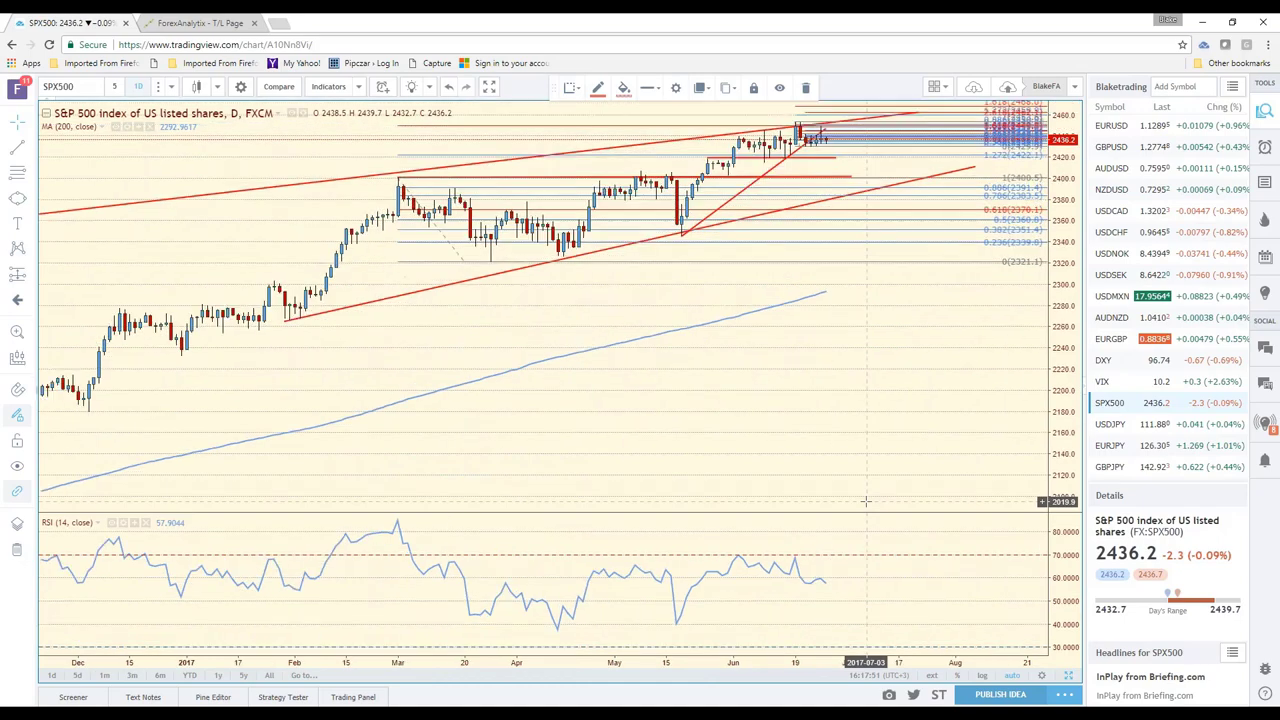
scroll(866, 501, up, 2)
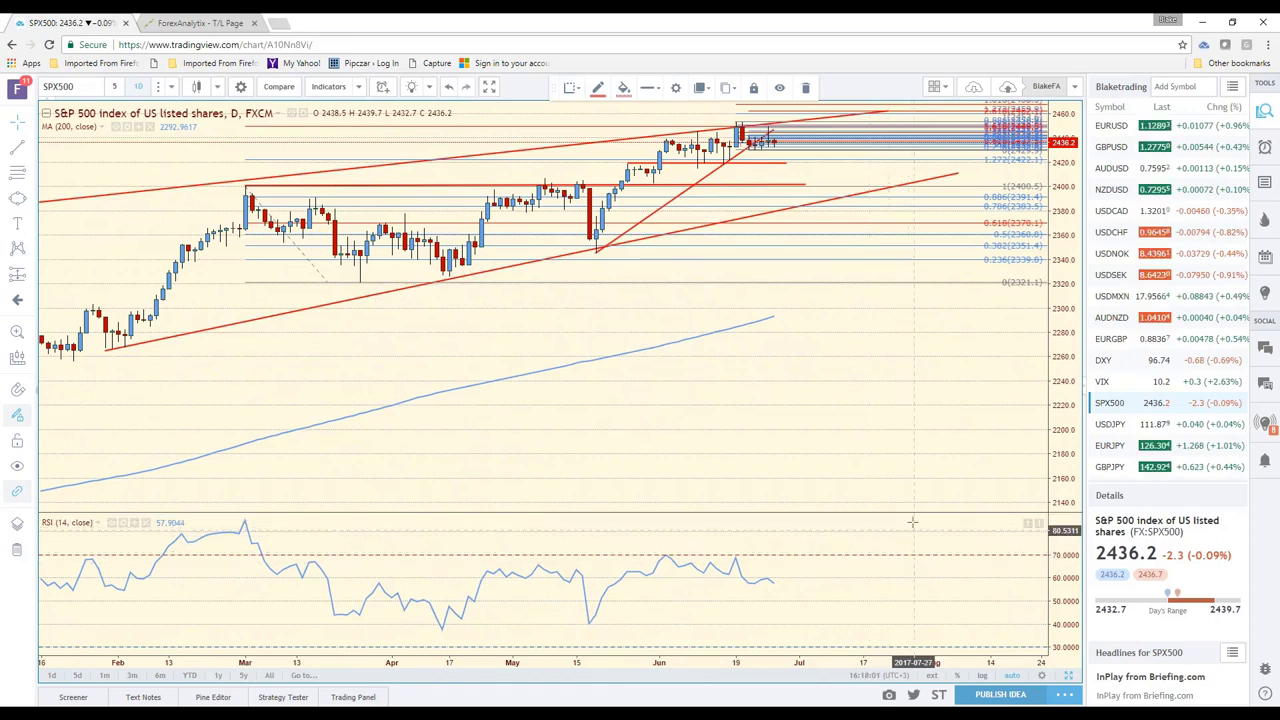
scroll(909, 526, down, 3)
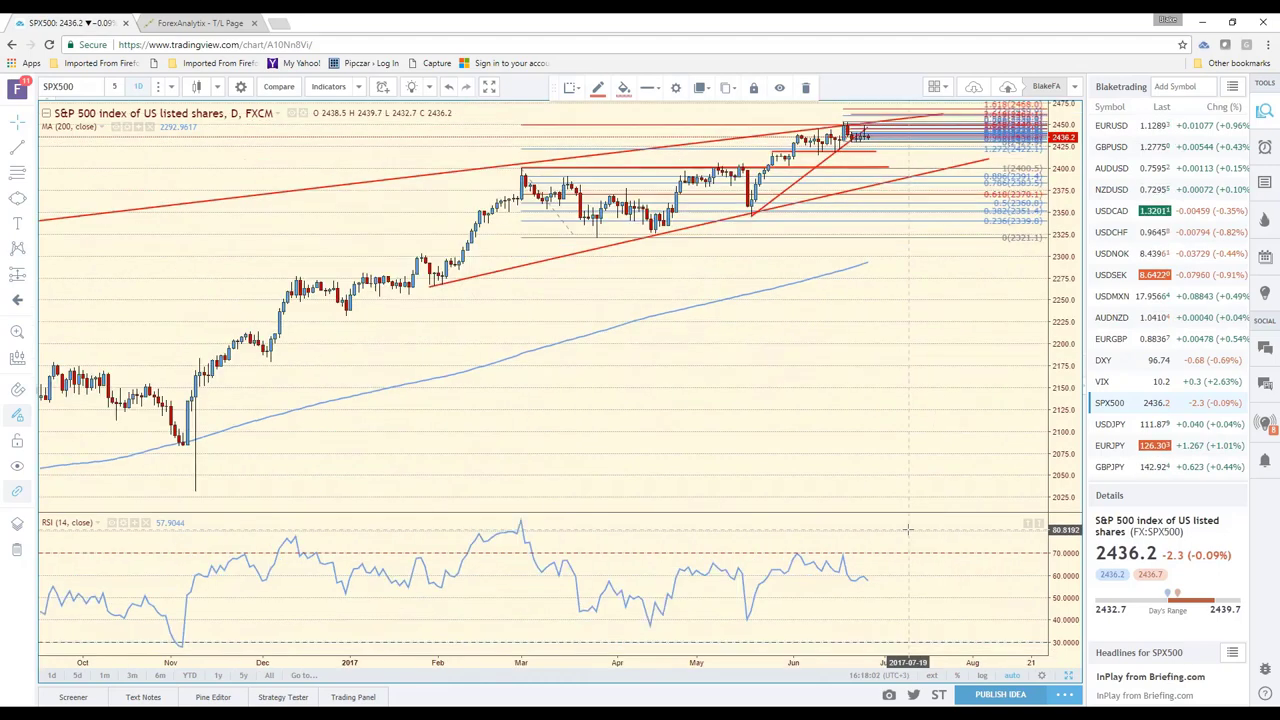
Step: Switch the S&P 500 chart to 4-hour candles
scroll(908, 528, down, 1)
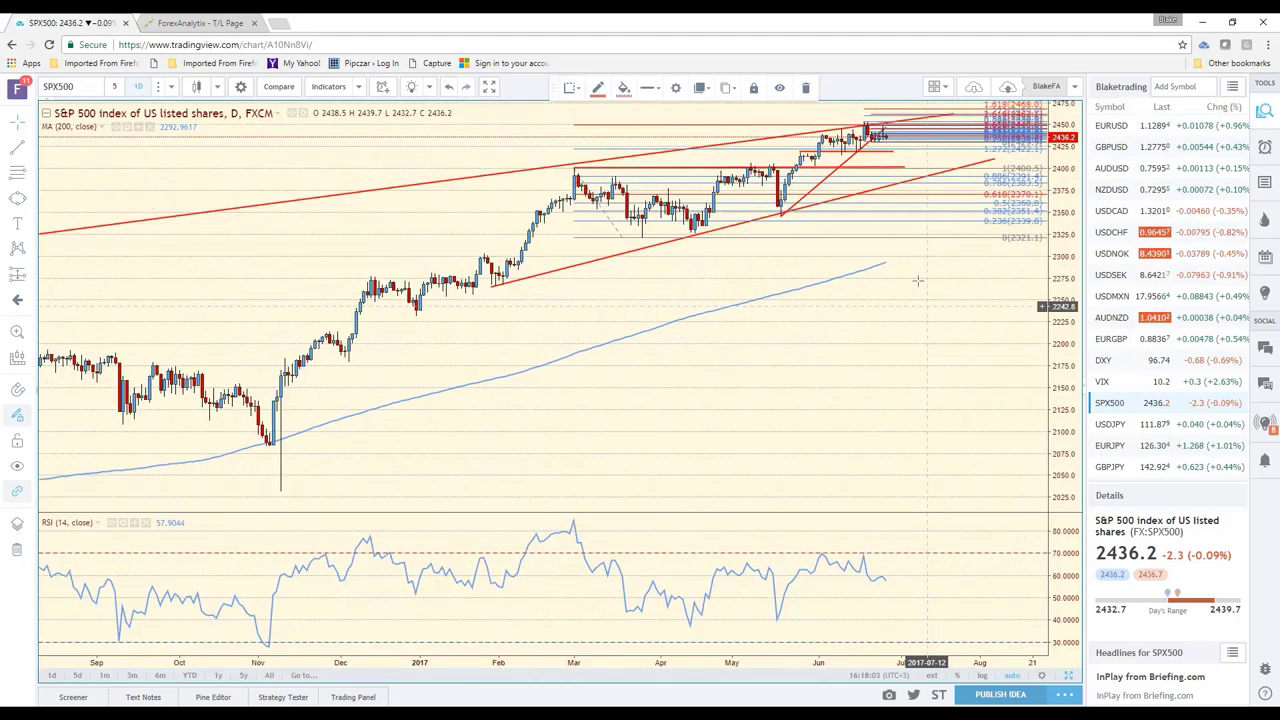
click(171, 87)
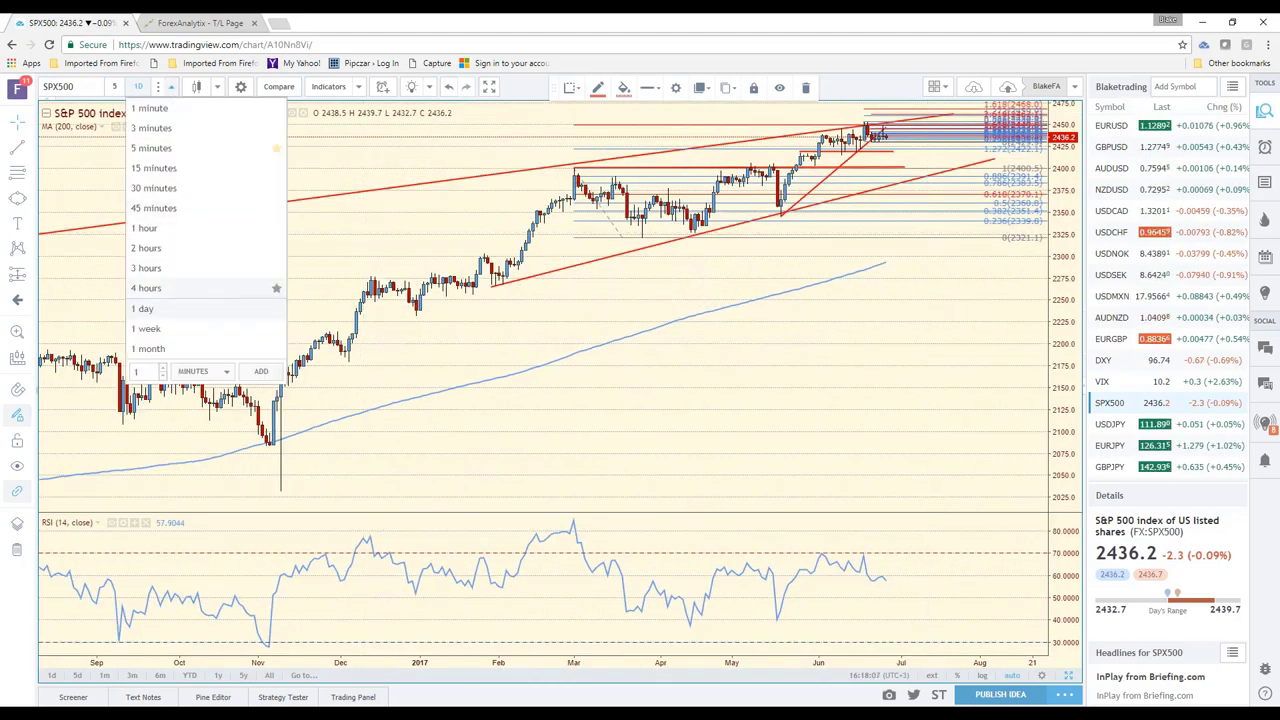
click(146, 288)
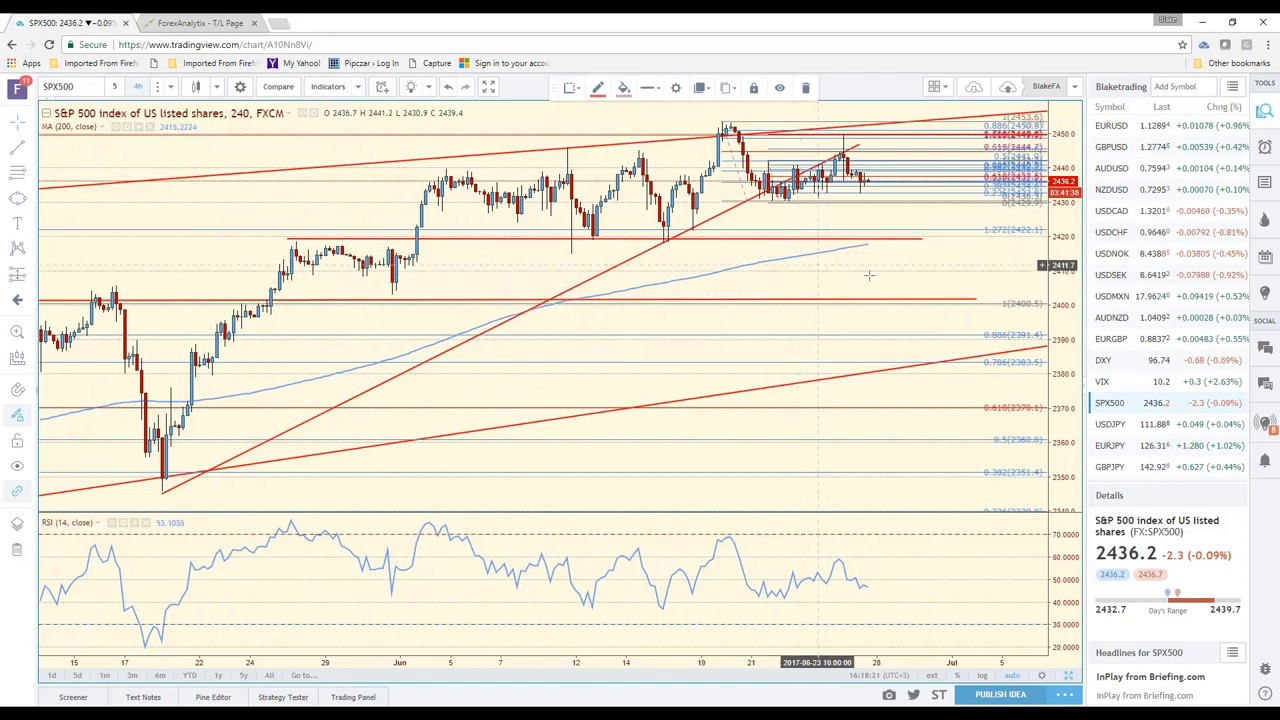
Step: Draw a support line near 2430 under the recent candles and select the red 2400 line
scroll(875, 280, up, 2)
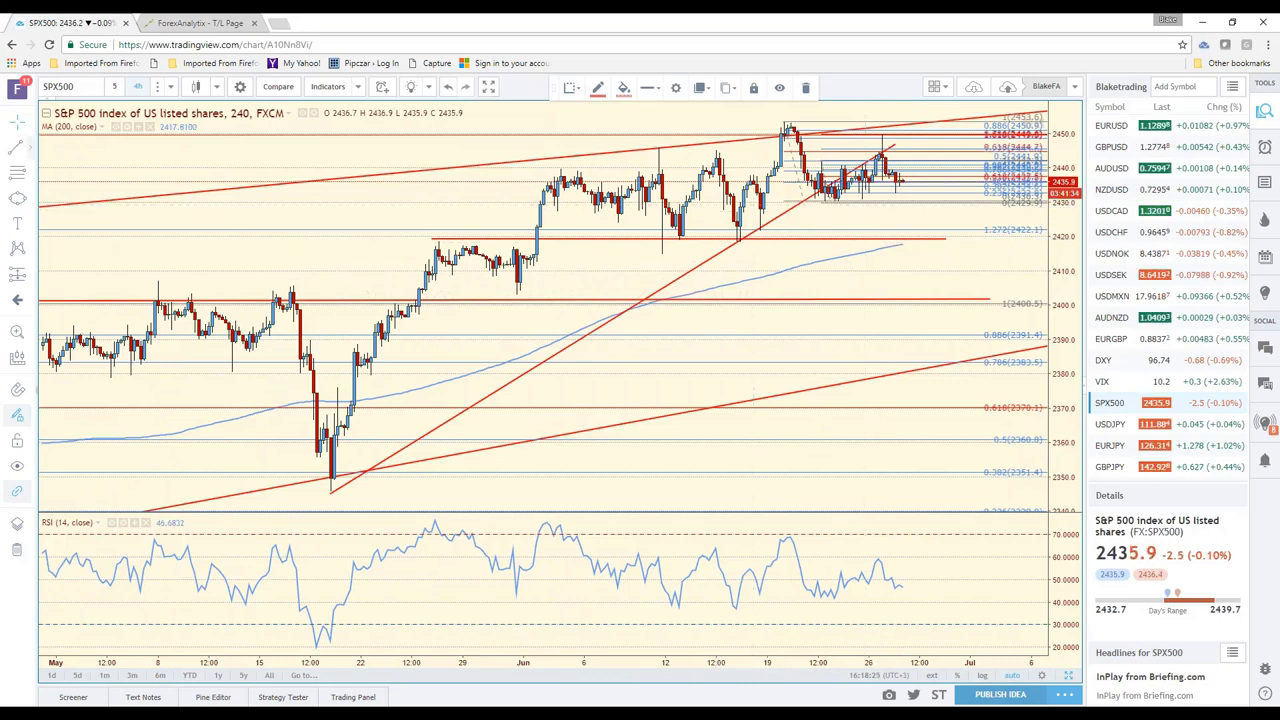
click(783, 203)
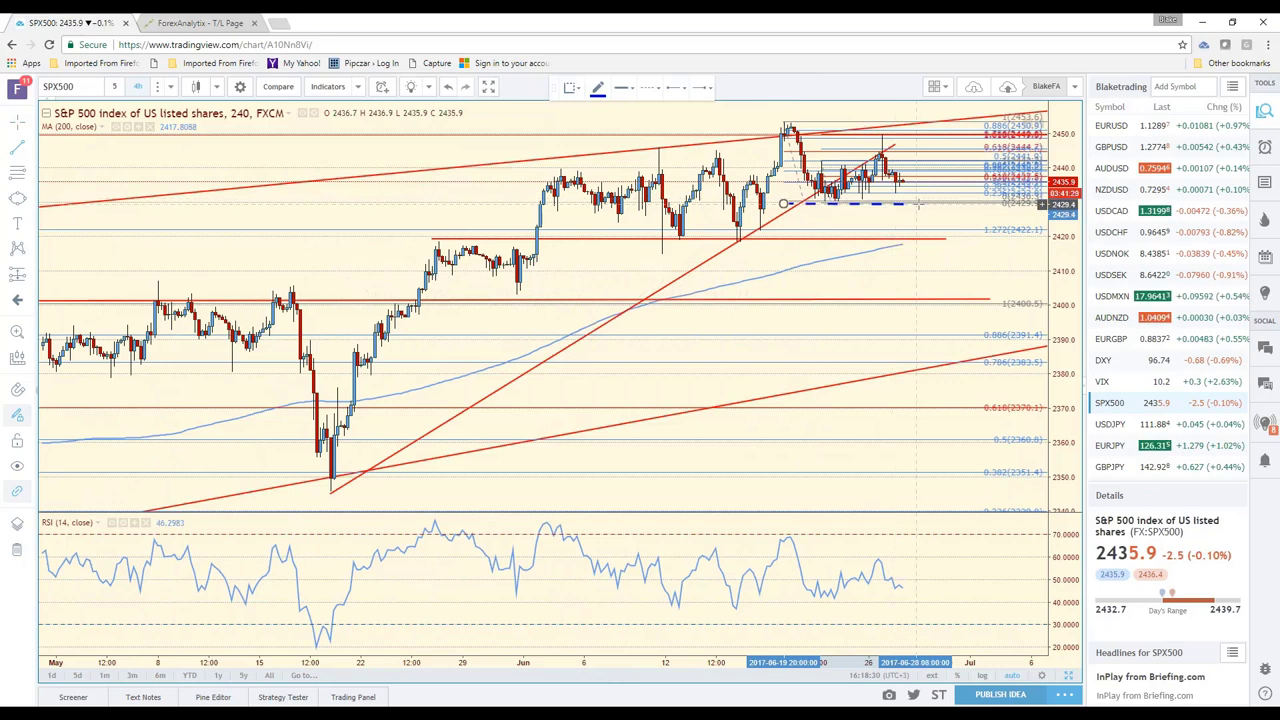
click(918, 204)
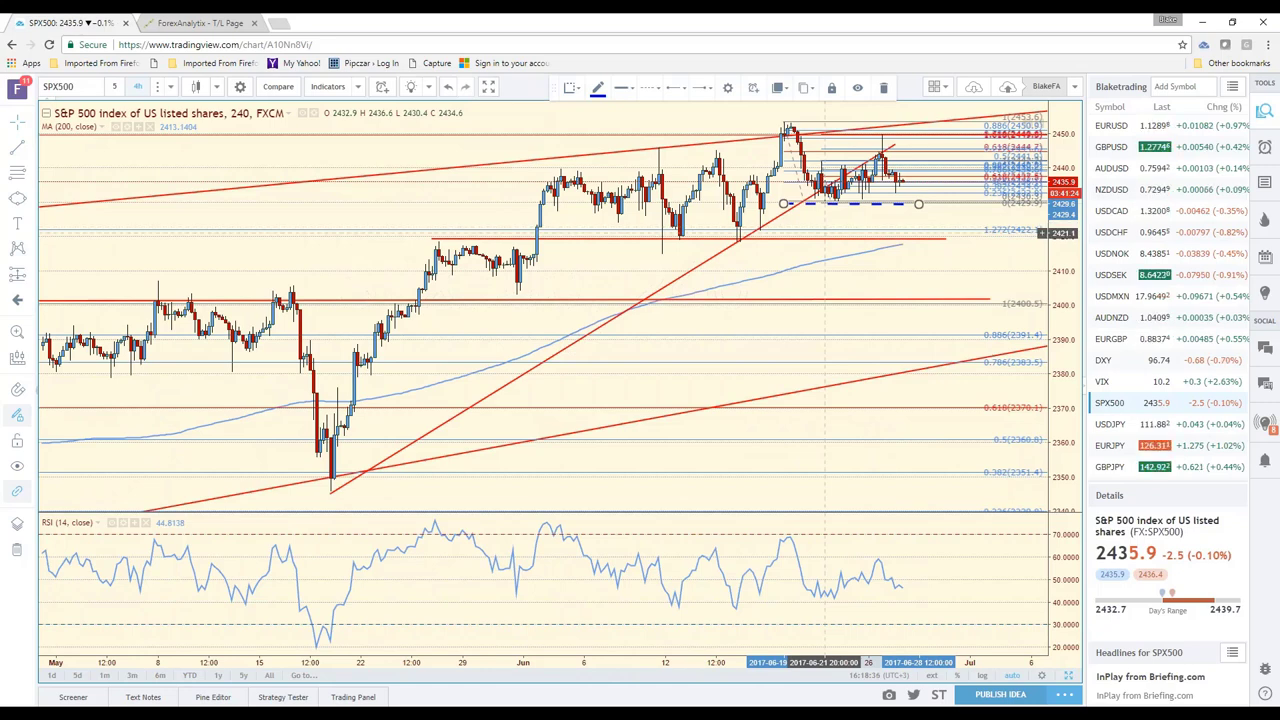
click(820, 238)
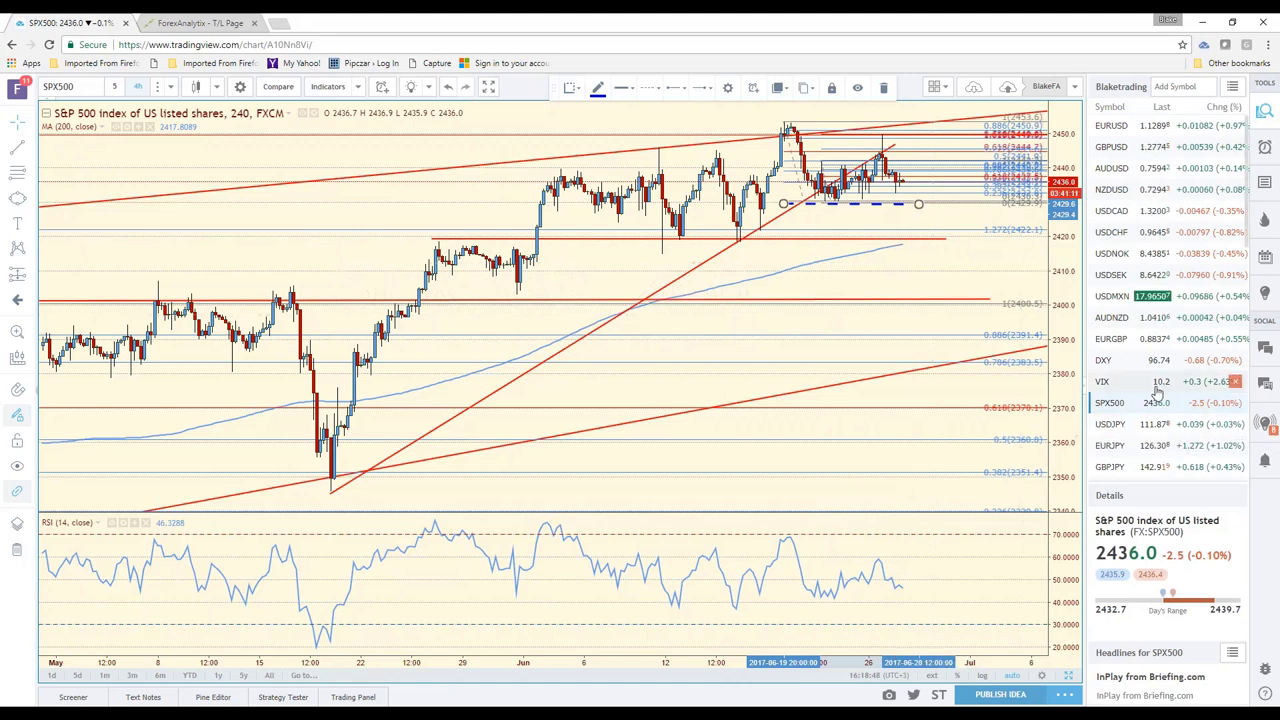
Step: Go through NAS100 in the watchlist and settle on the 4-hour Russell 2000 (RUT) chart
scroll(1157, 390, down, 1)
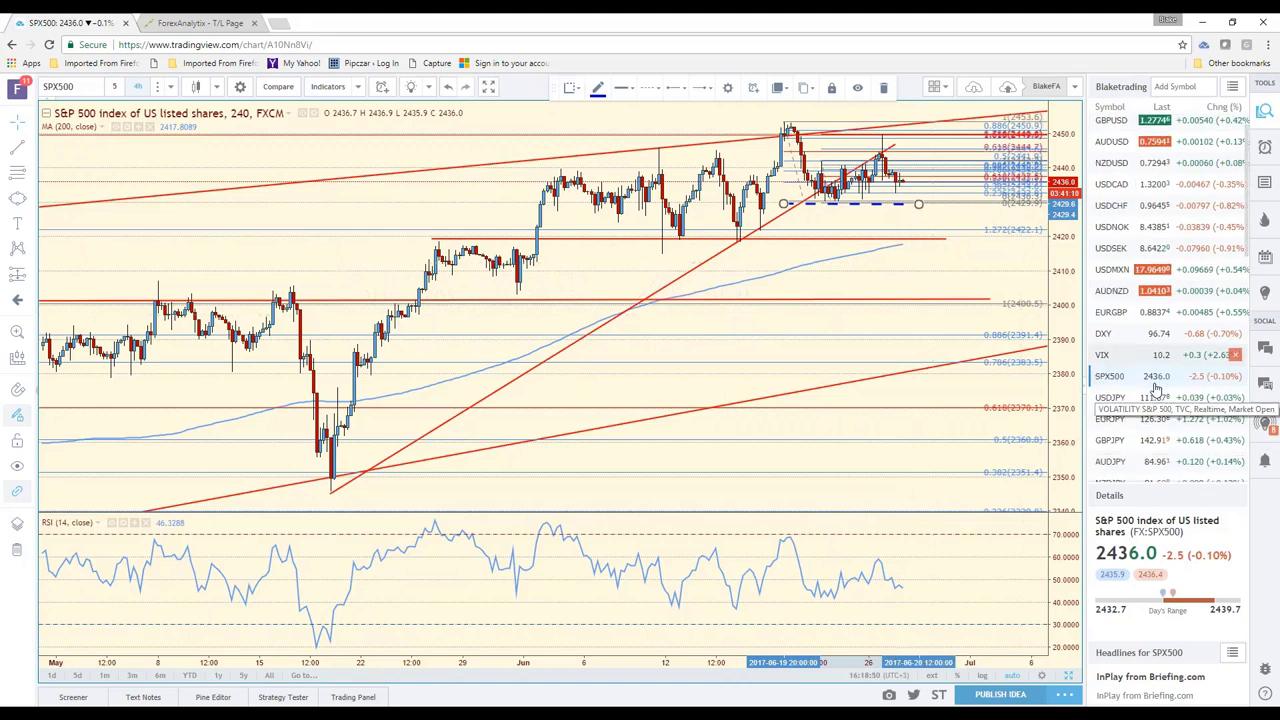
scroll(1157, 390, down, 5)
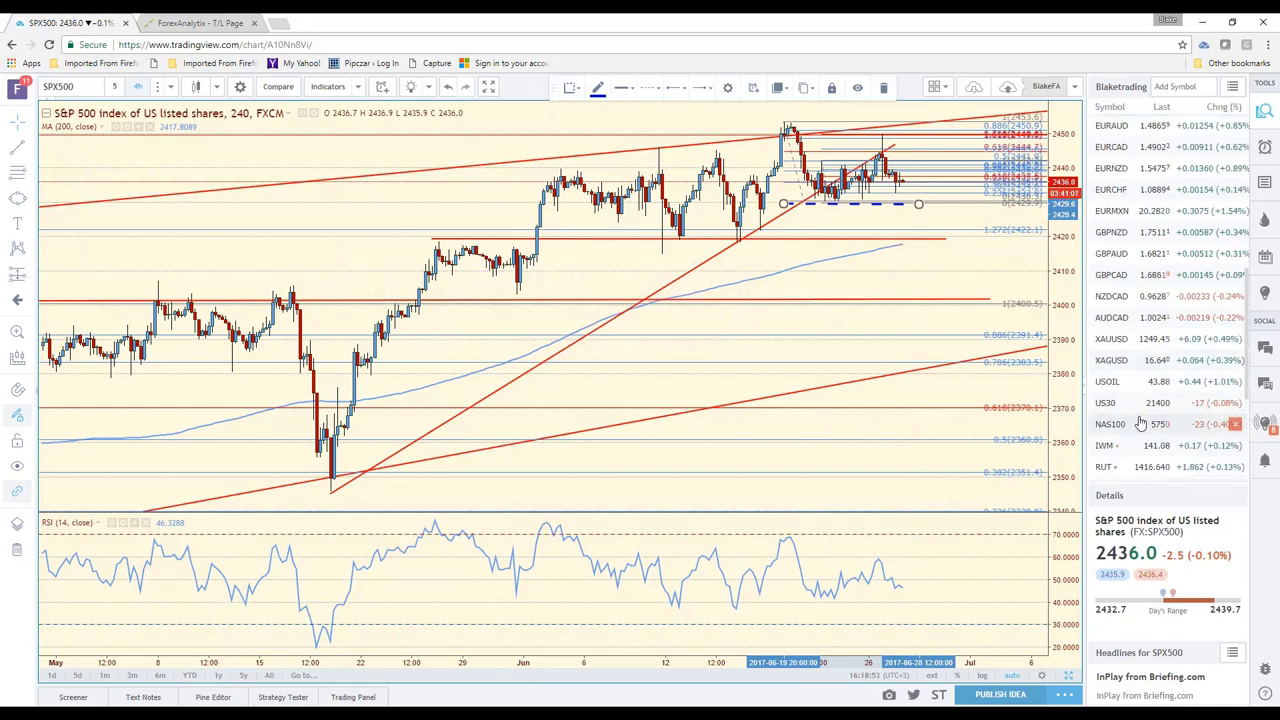
click(1140, 424)
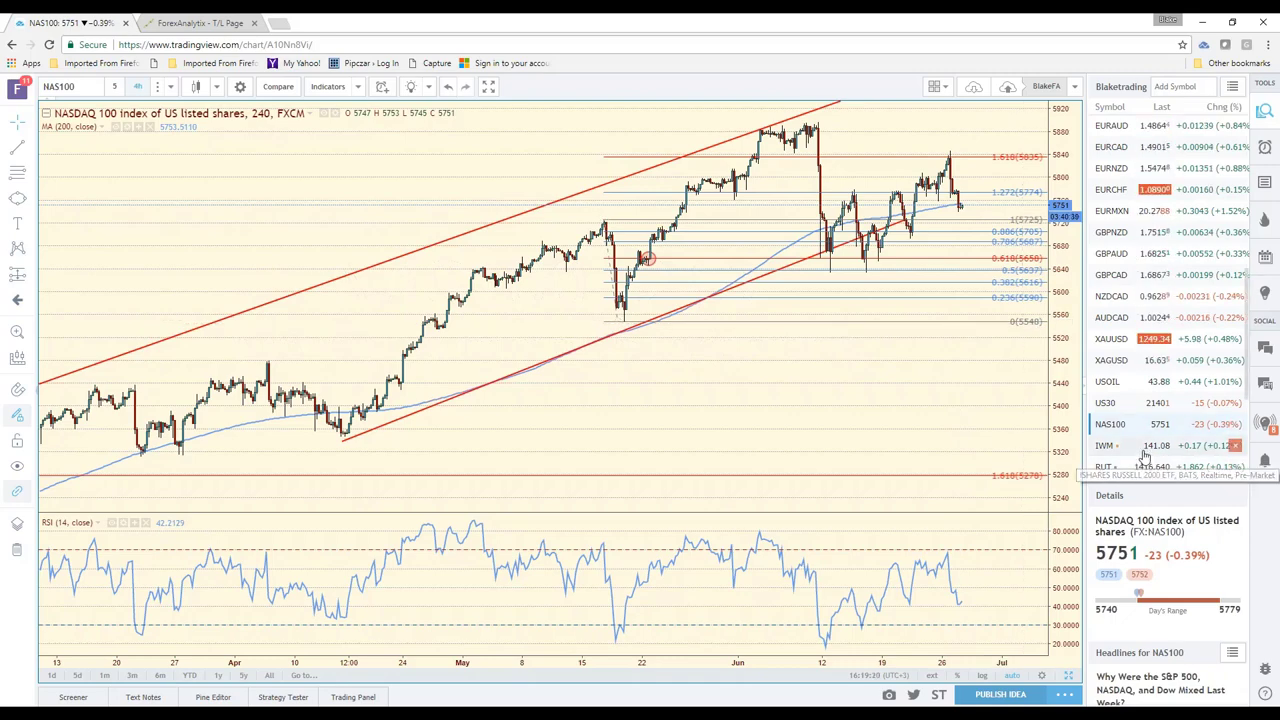
click(1138, 470)
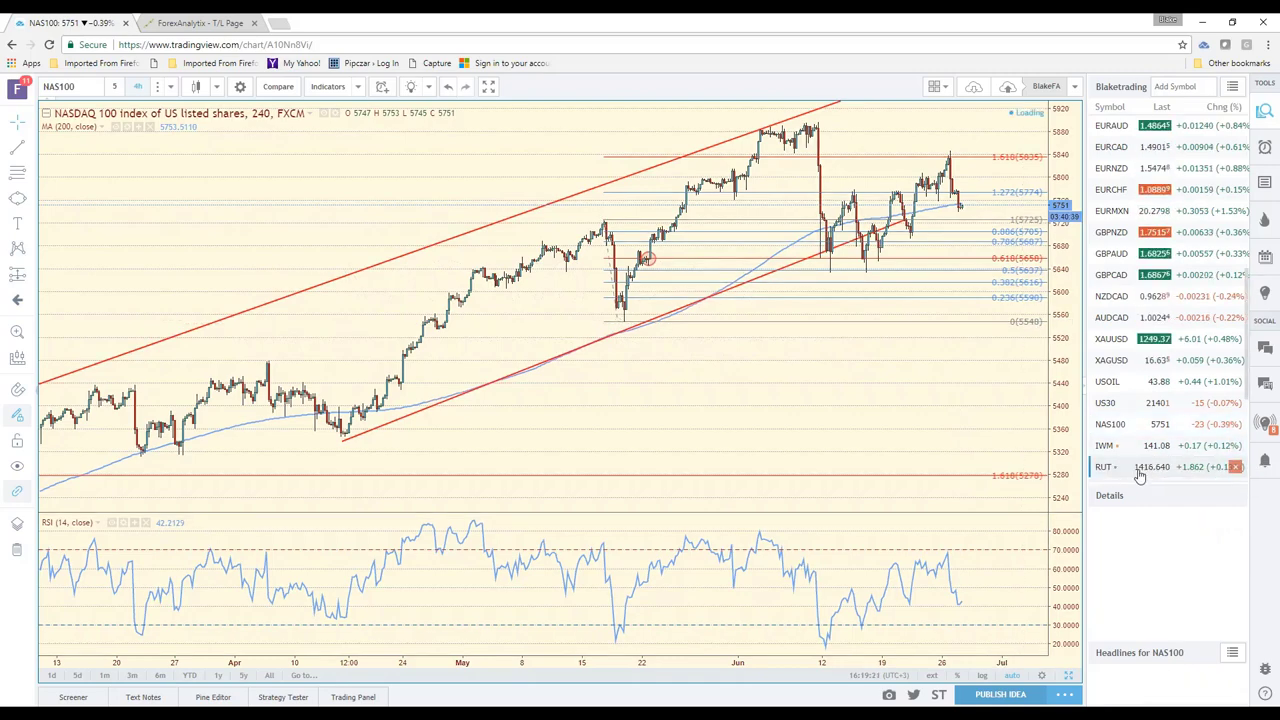
scroll(884, 360, up, 3)
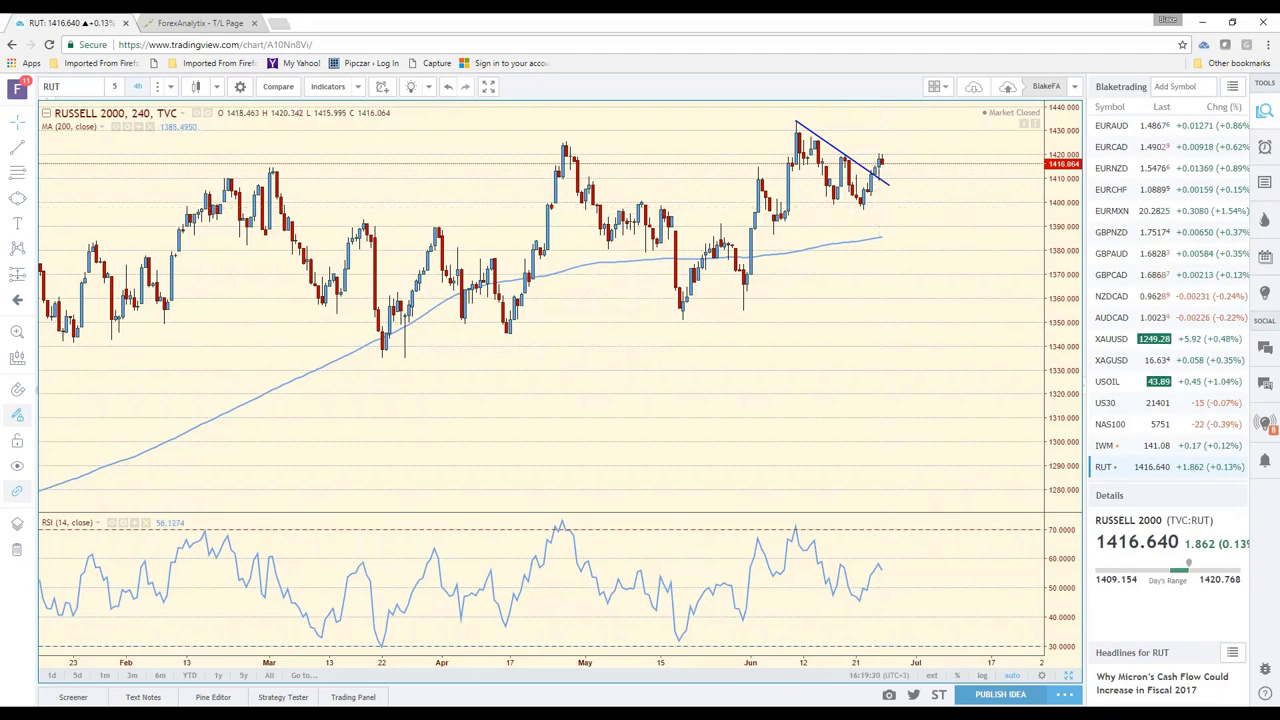
Step: Look at the Dow (US30) chart, then switch to the 4-hour NZDJPY chart
click(1117, 411)
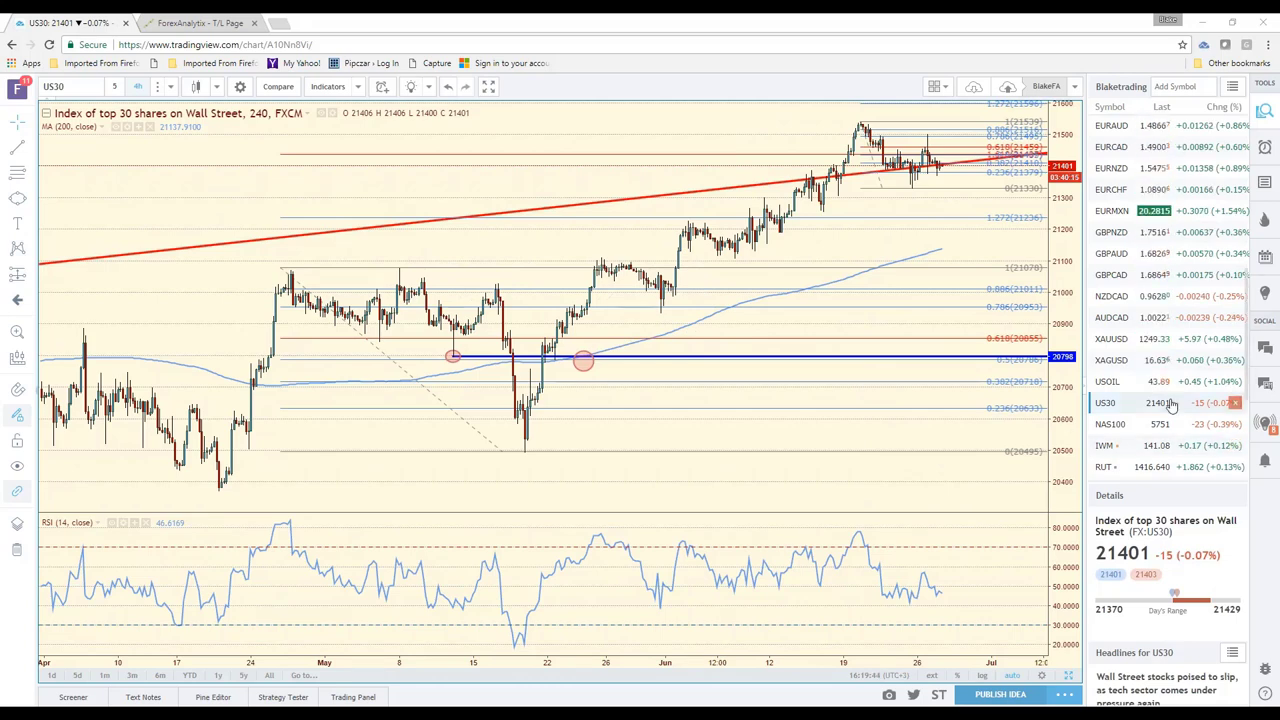
scroll(1172, 402, down, 5)
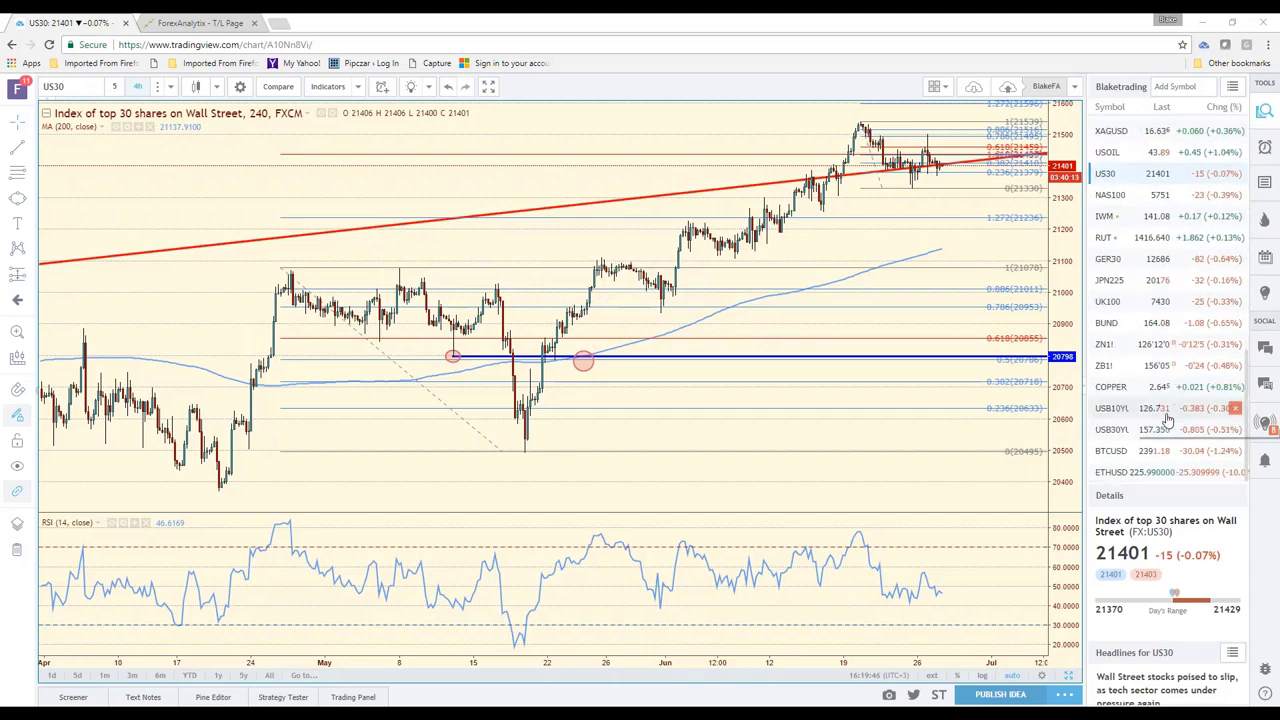
scroll(1168, 420, up, 5)
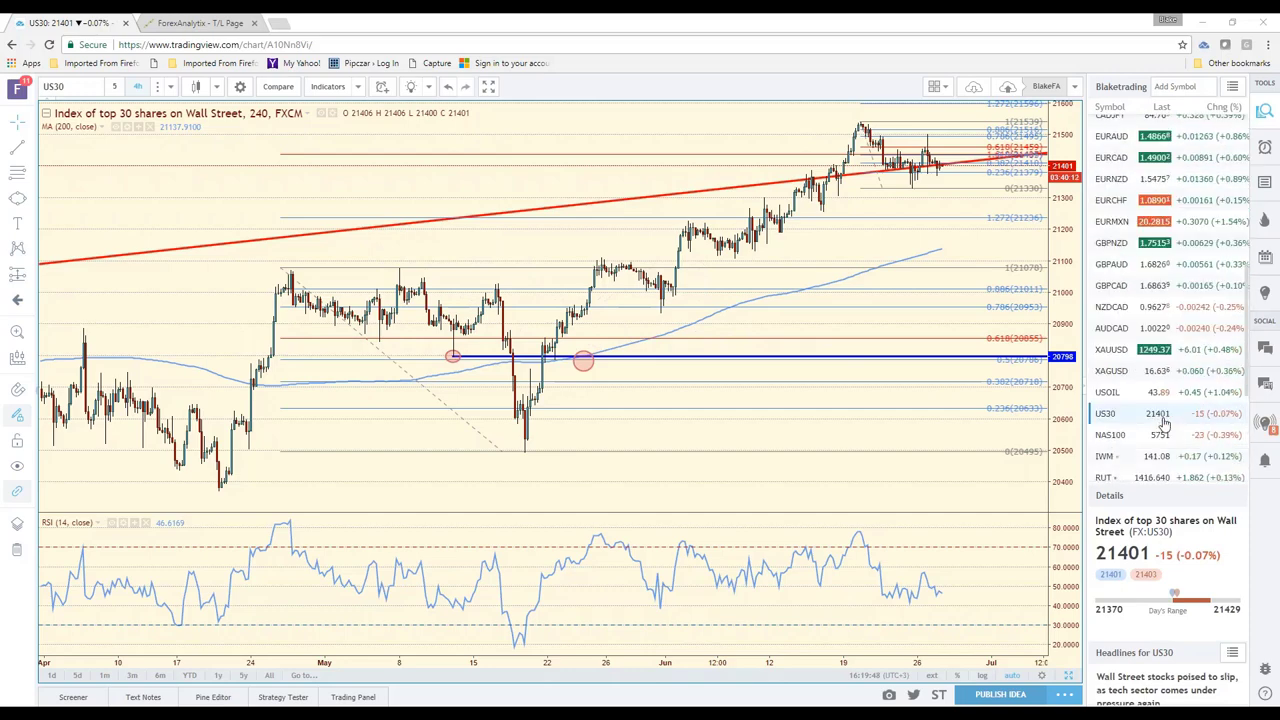
scroll(1163, 423, up, 2)
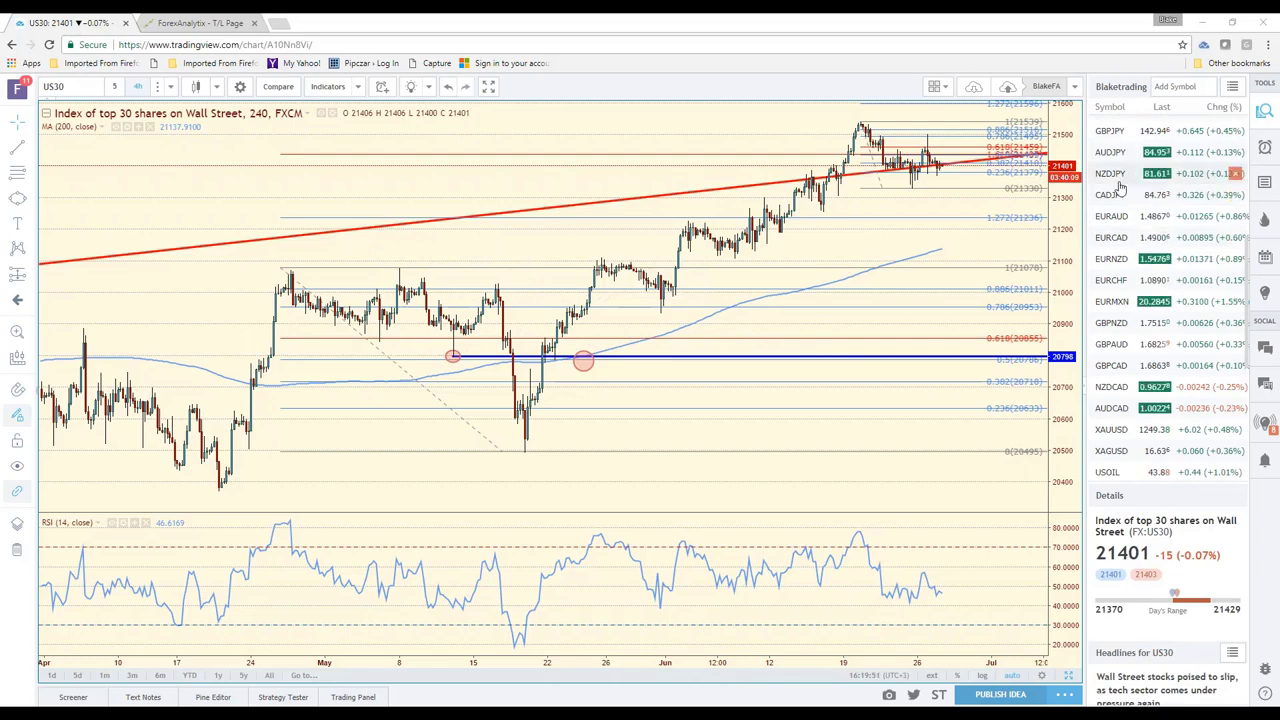
click(1118, 180)
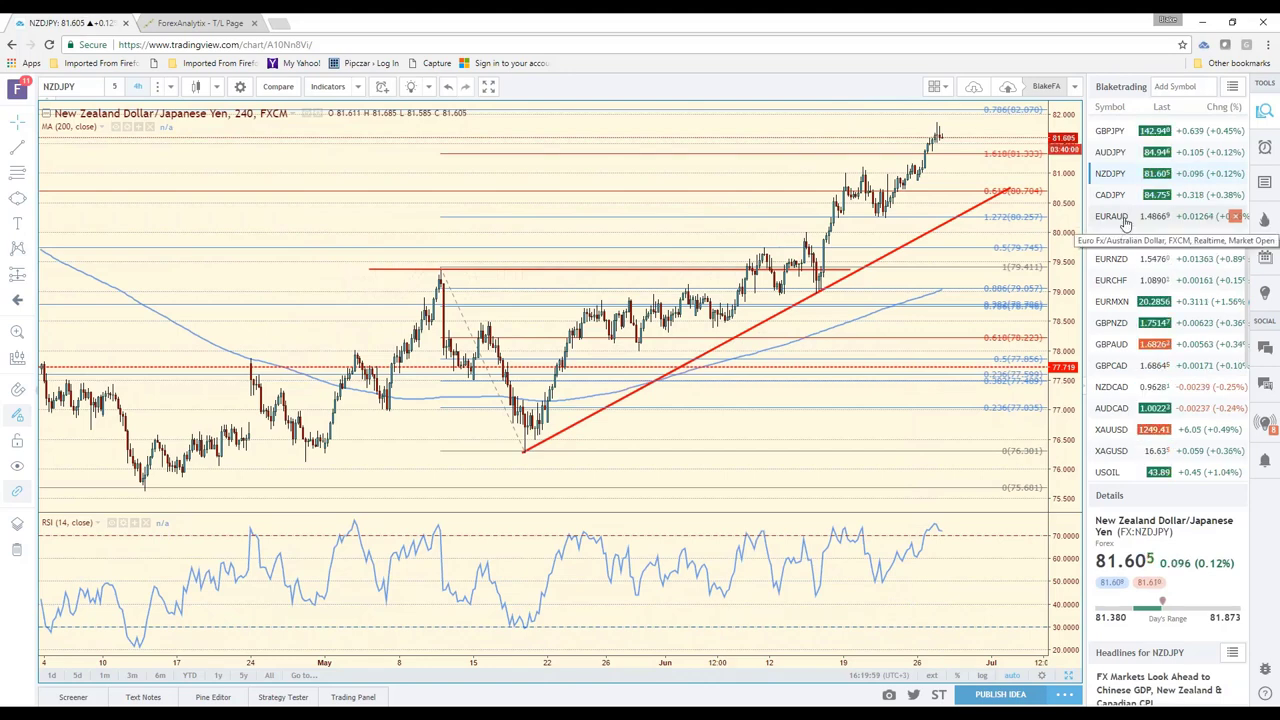
Step: Mark AUDJPY's recent highs with a horizontal line, then bring up the EURJPY chart
click(1122, 155)
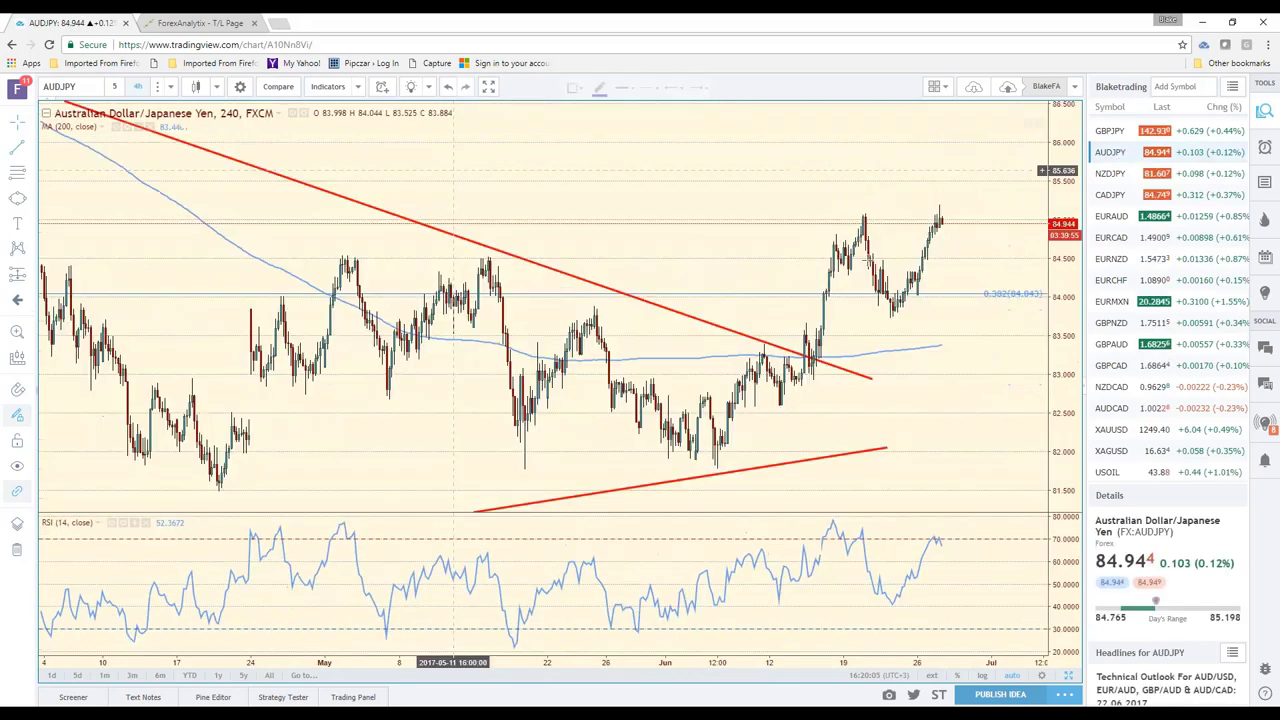
drag(833, 213, 993, 213)
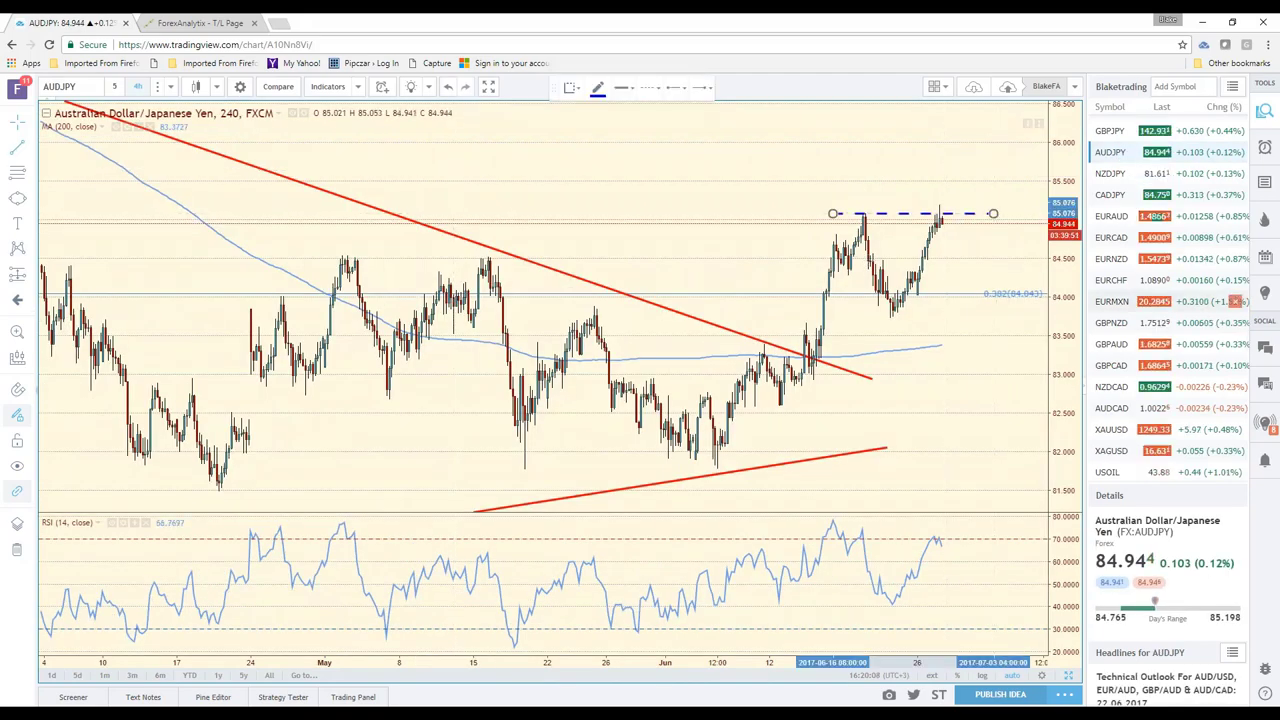
scroll(1113, 377, up, 4)
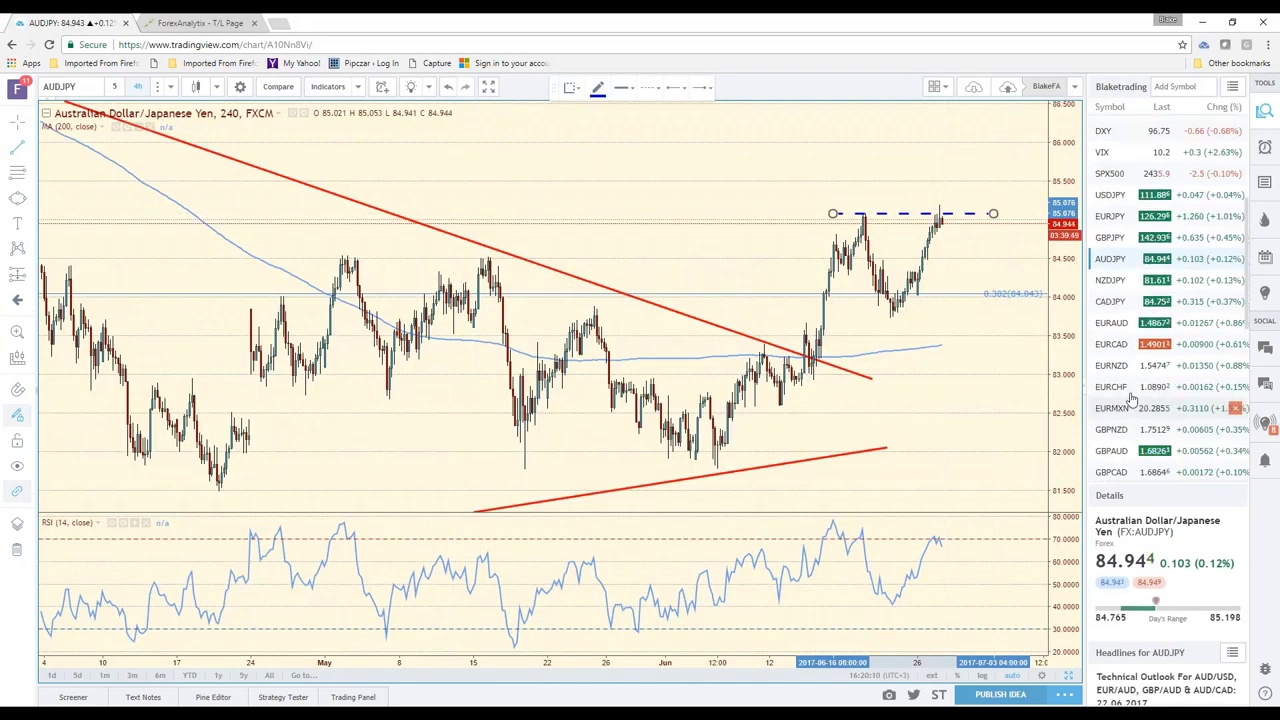
click(1107, 304)
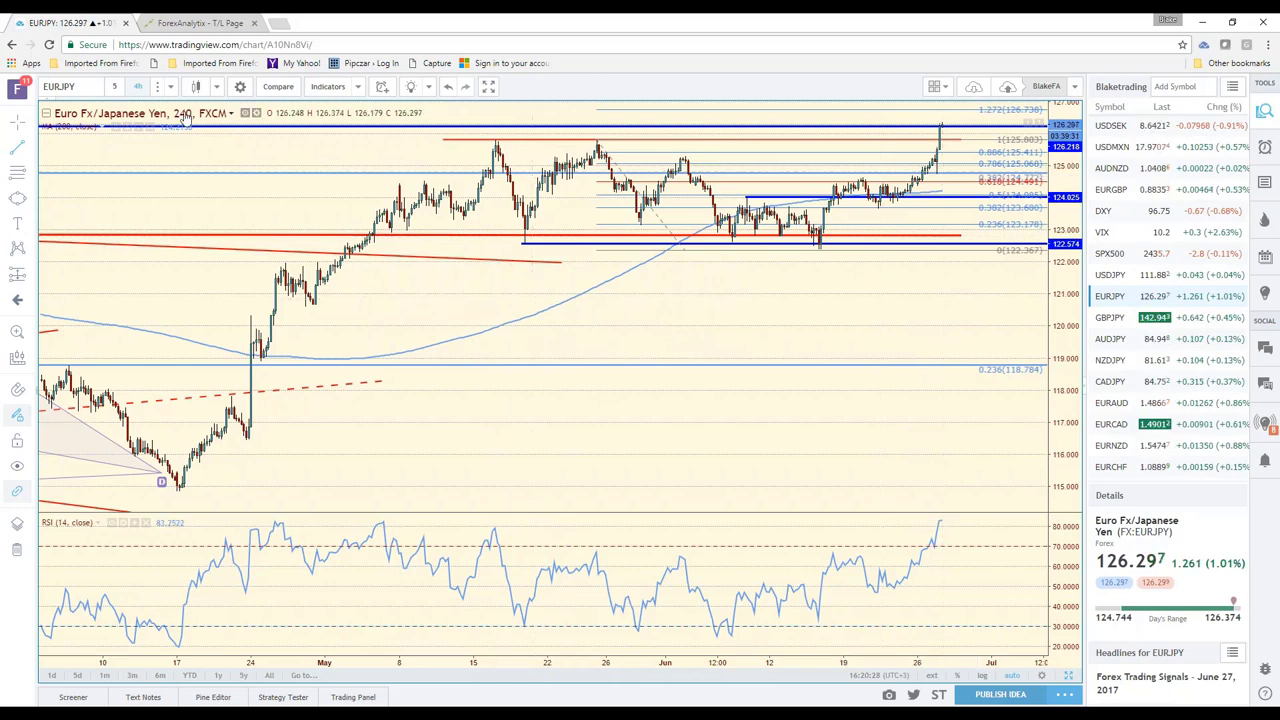
Step: Review EURJPY on weekly candles, then set the interval back to 1 day
click(170, 87)
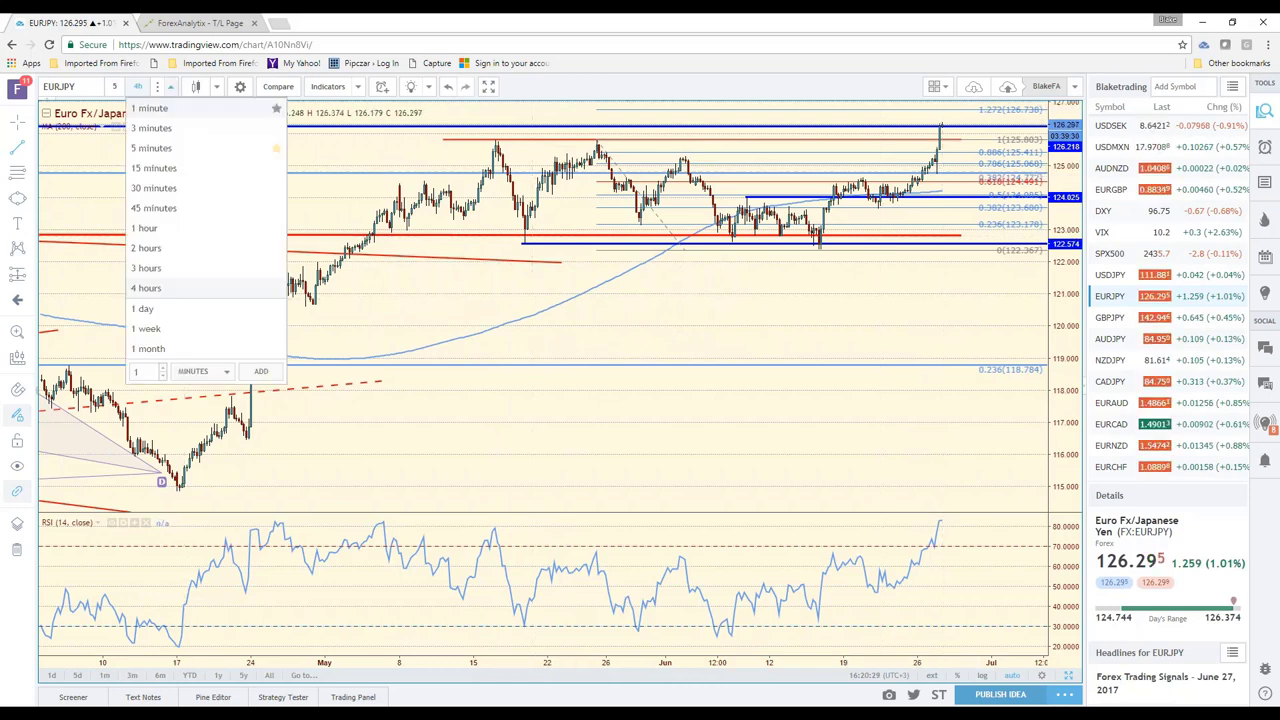
click(202, 331)
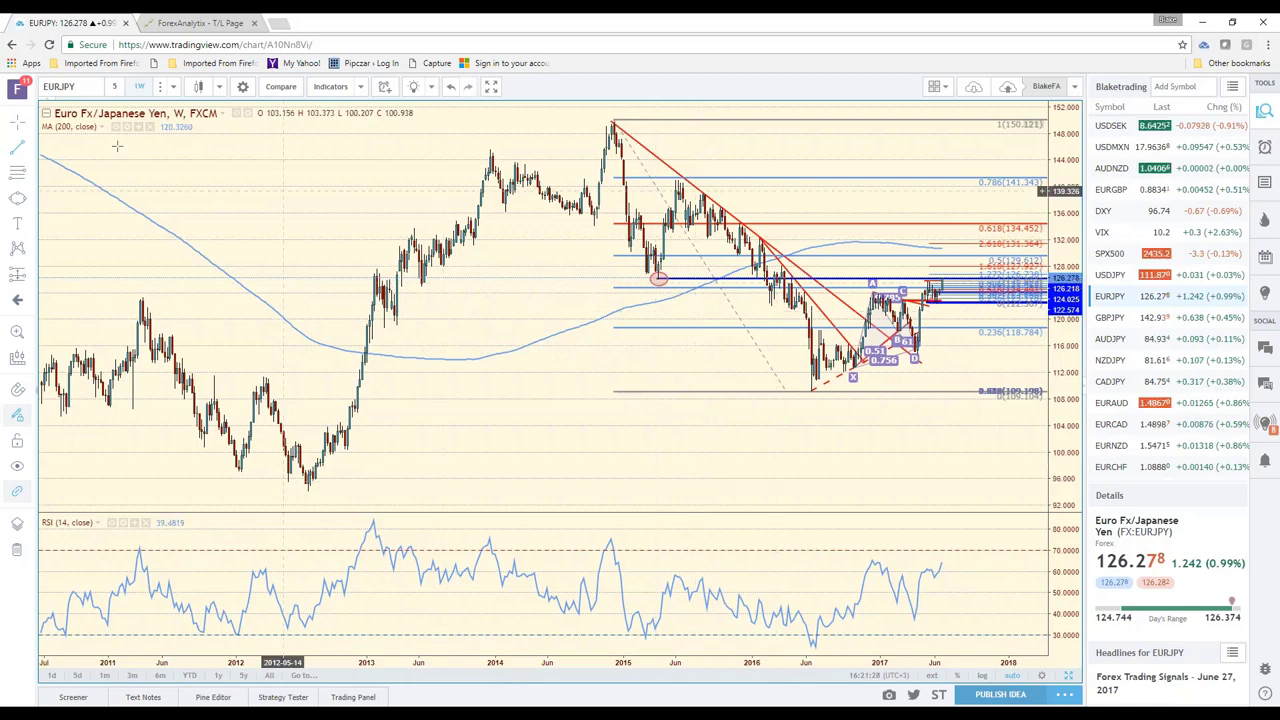
click(173, 88)
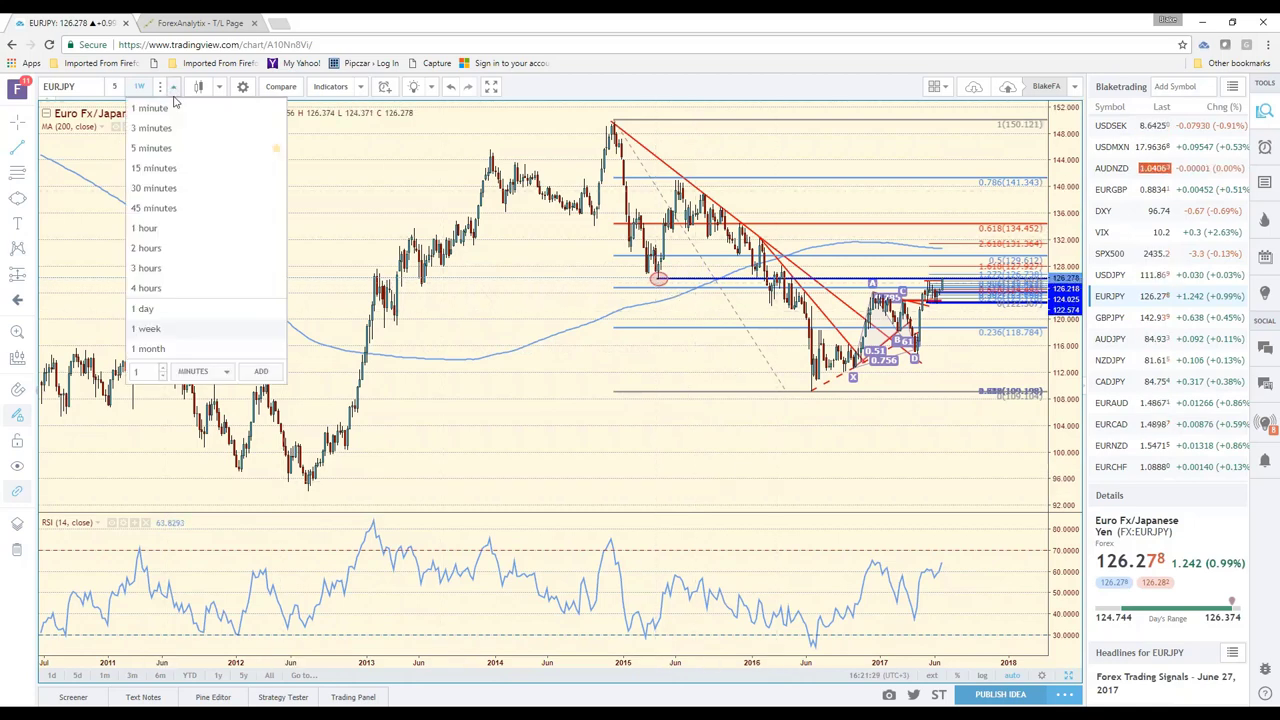
click(176, 316)
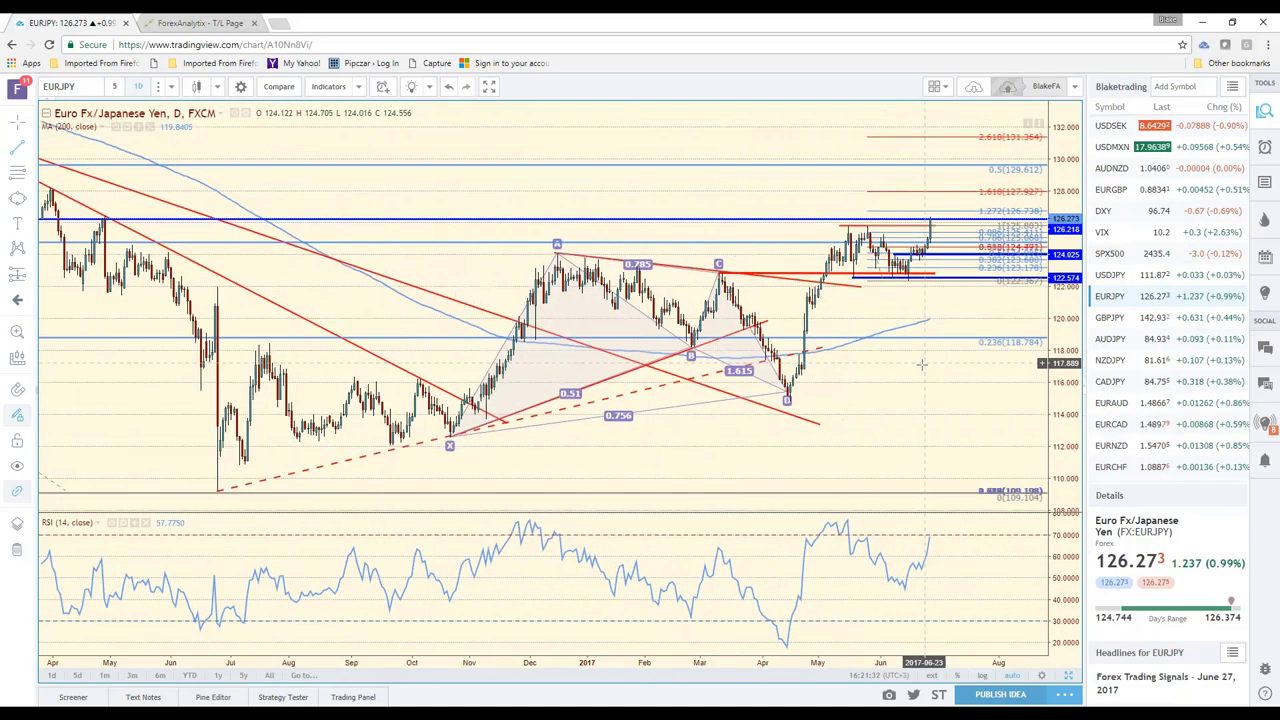
Step: Zoom the daily EURJPY chart in on the recent months
scroll(921, 365, up, 3)
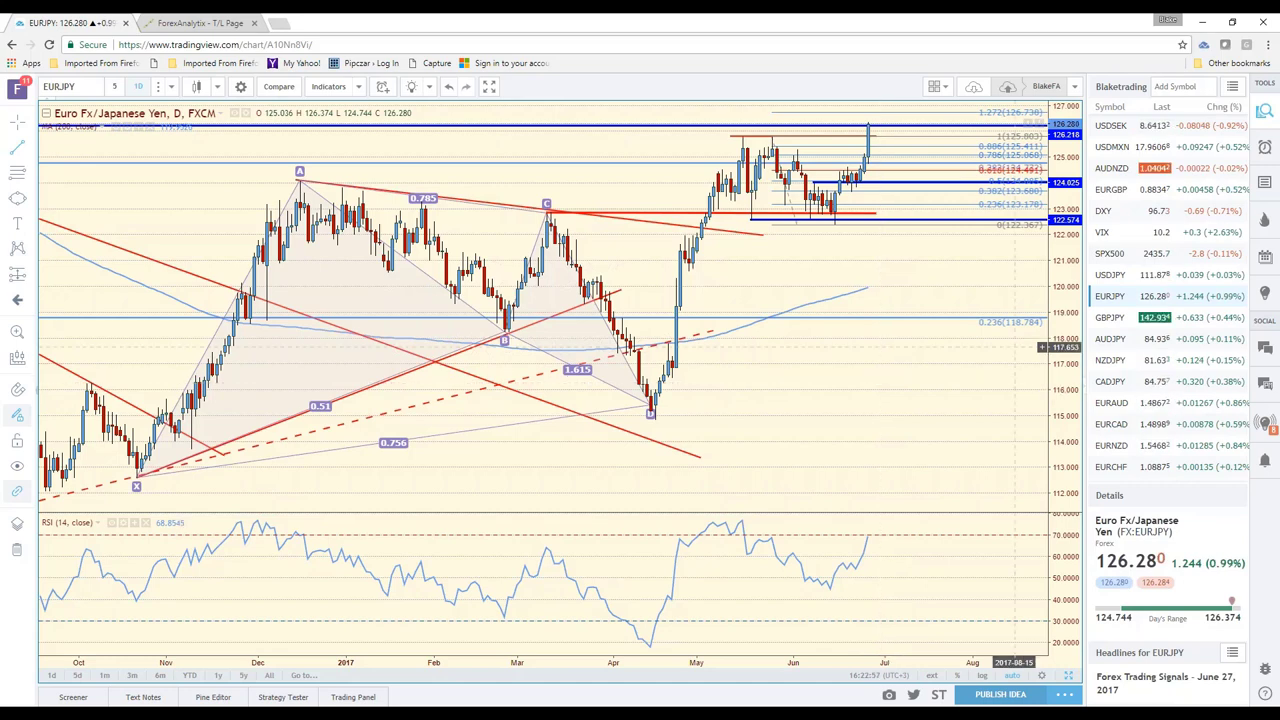
scroll(1148, 127, up, 3)
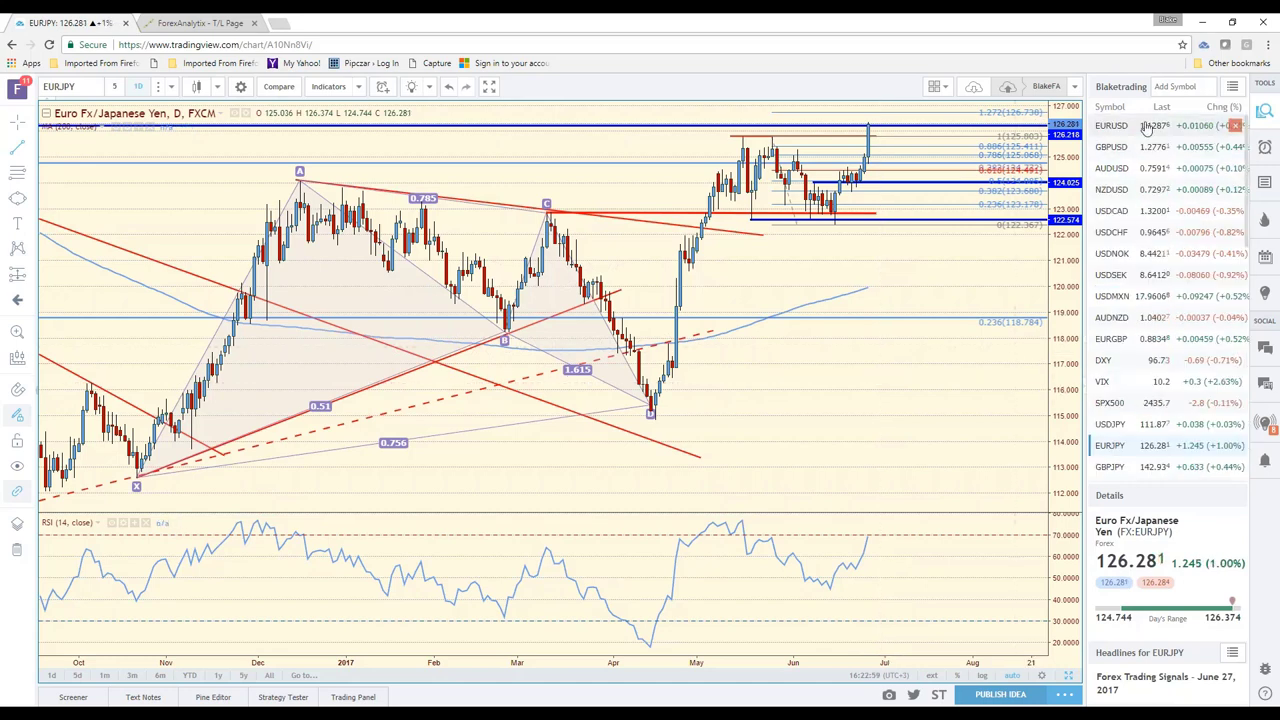
Step: Switch the chart to EURUSD to review its daily trendlines and Fibonacci levels
click(1148, 127)
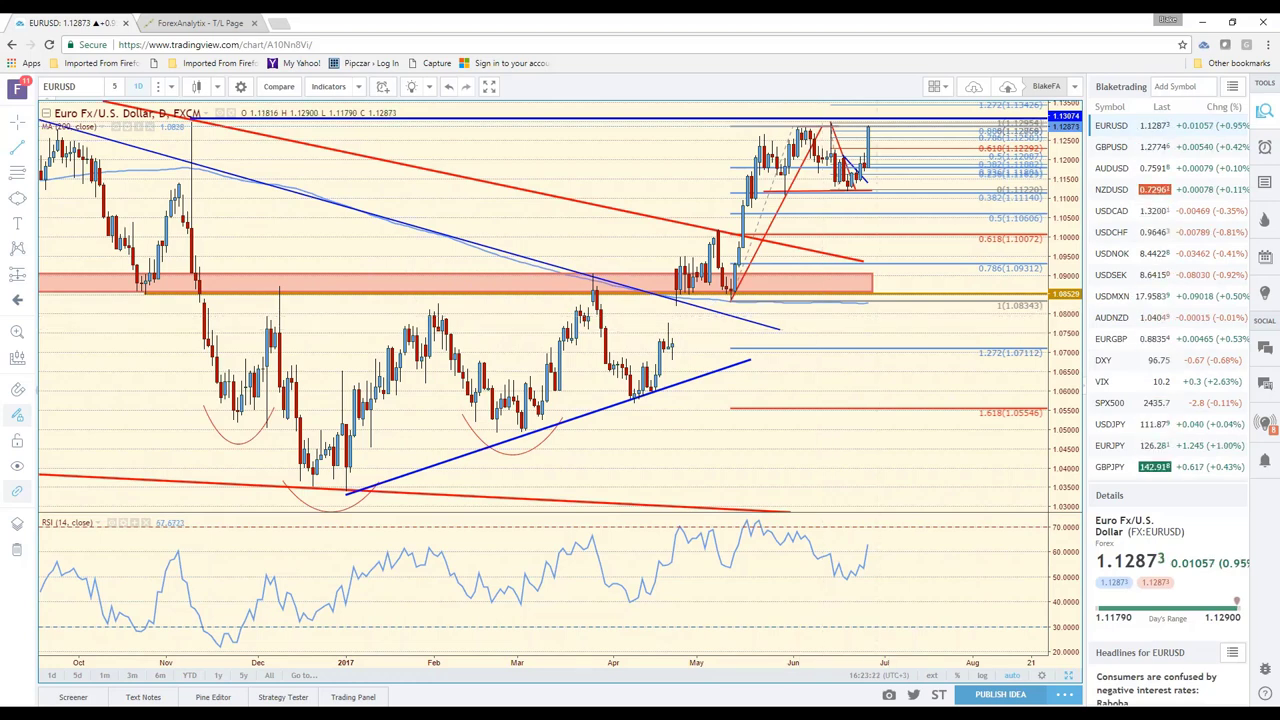
Step: Bring up the daily USDMXN chart from the watchlist
click(1105, 303)
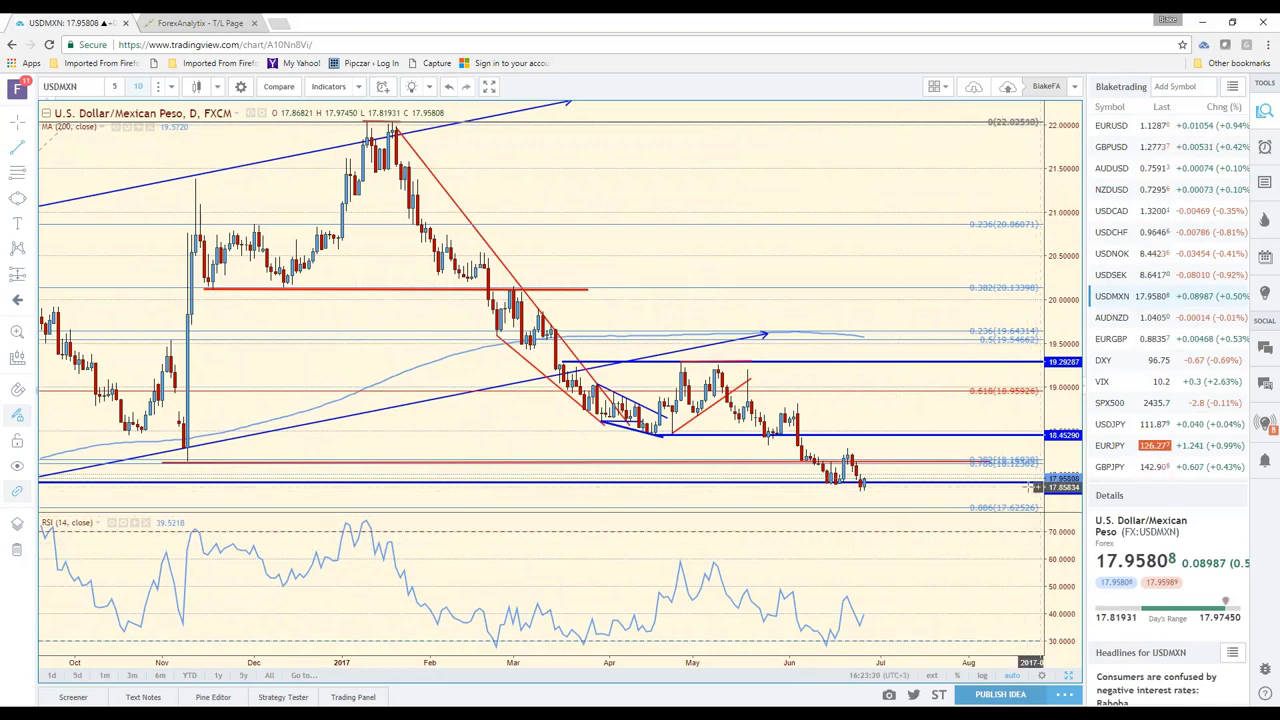
scroll(864, 500, down, 2)
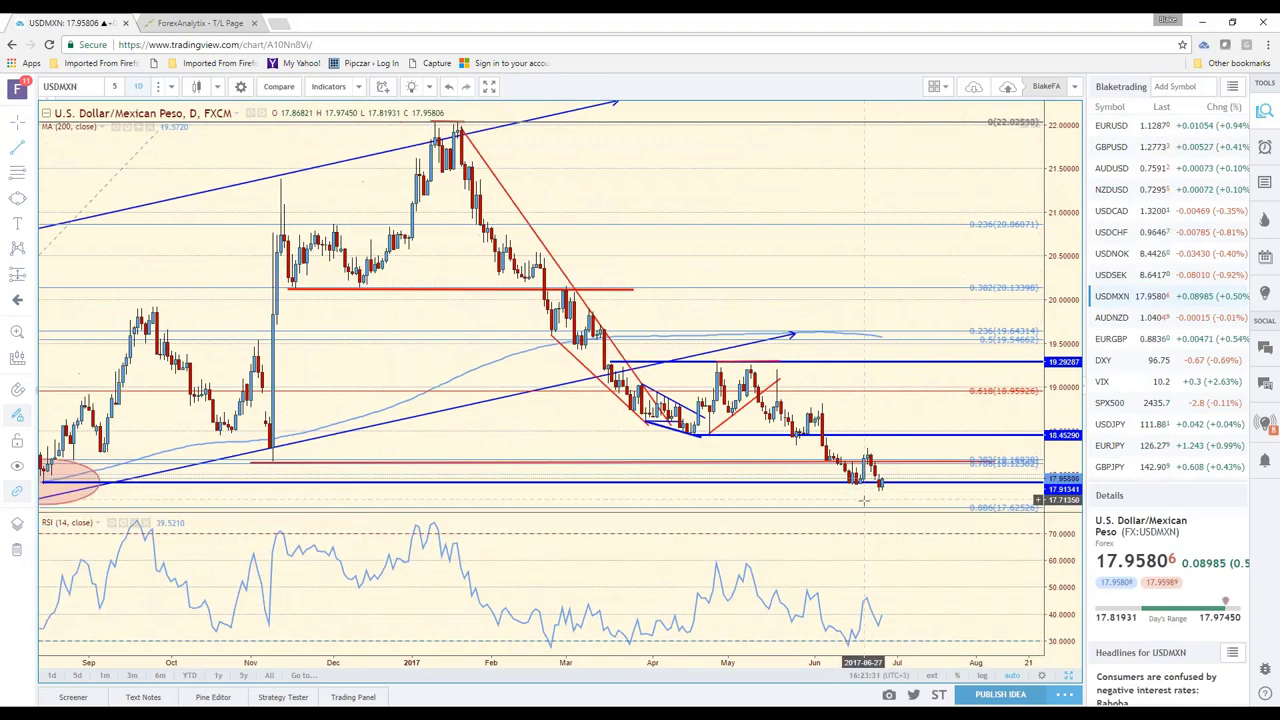
scroll(864, 500, down, 2)
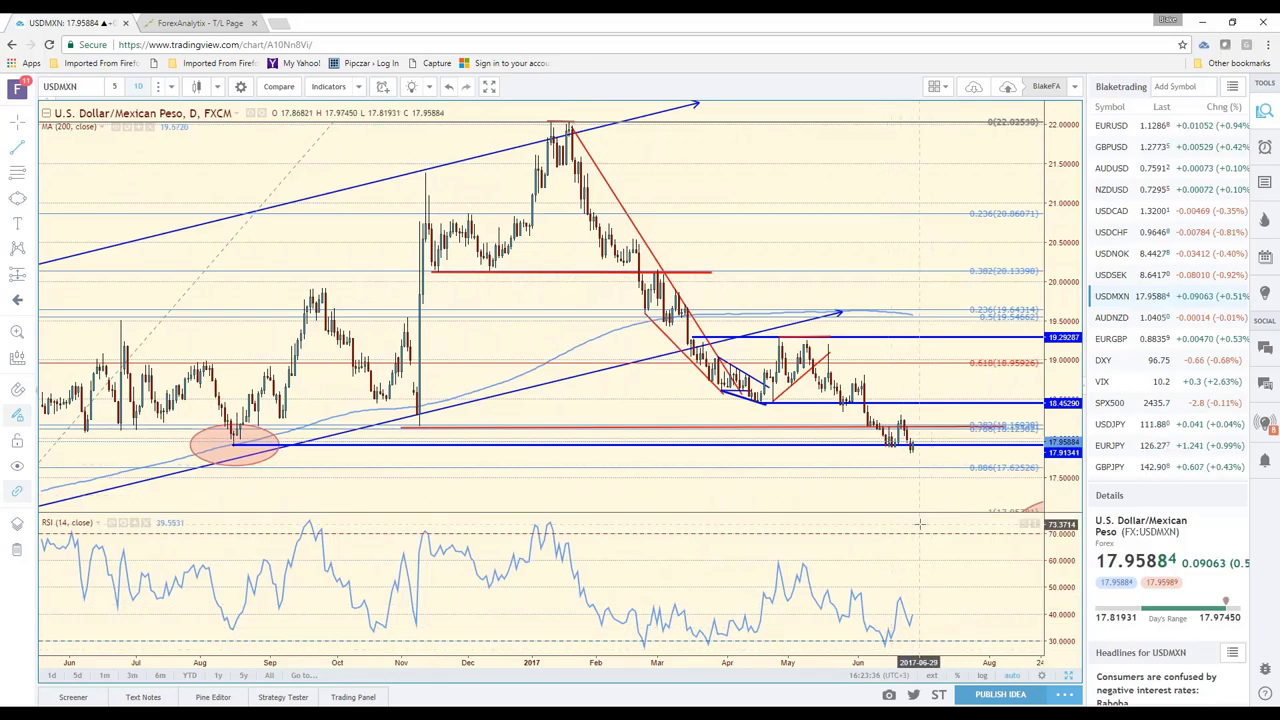
scroll(918, 521, up, 2)
scroll(918, 521, up, 1)
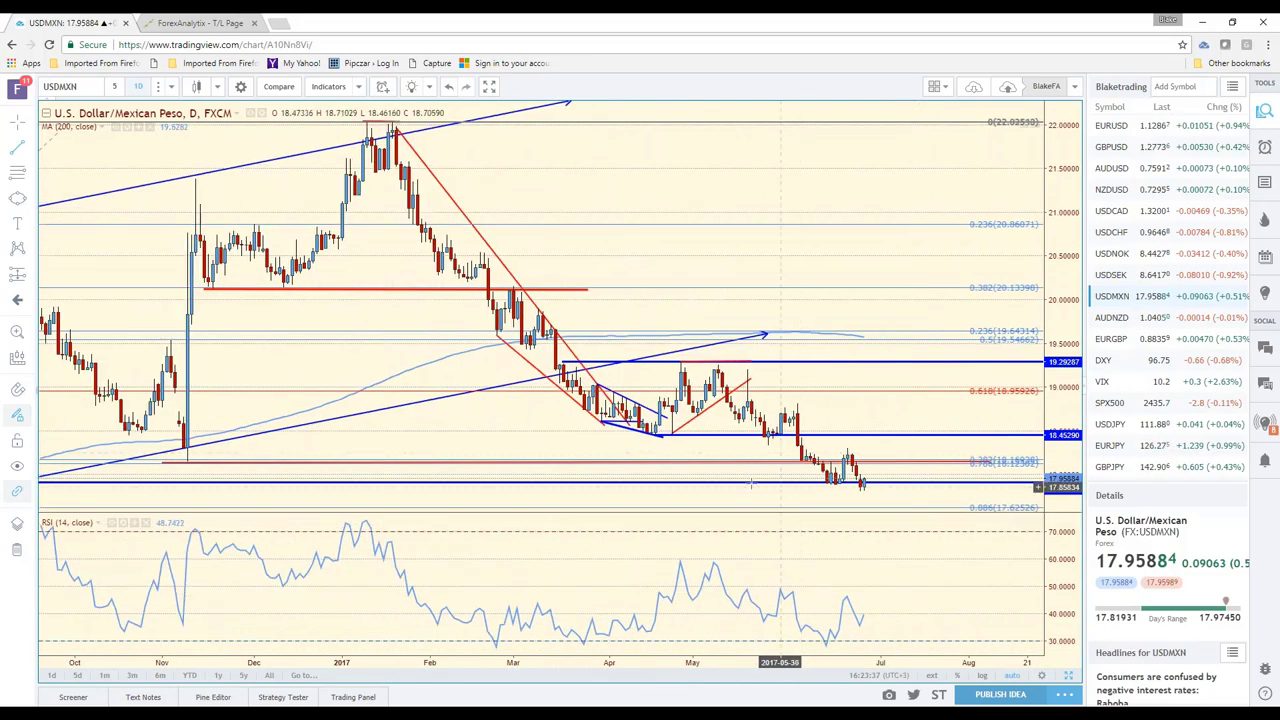
Step: Draw two trend lines from the April low and May high forming a falling wedge
click(30, 147)
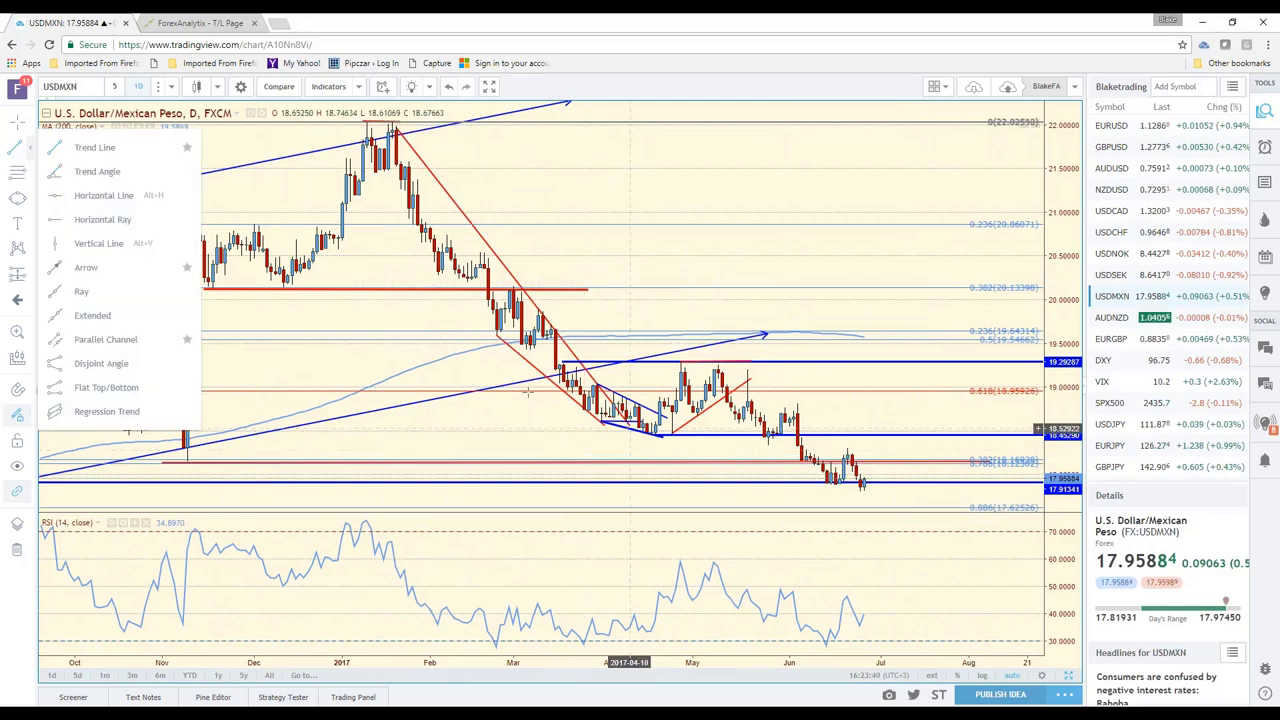
click(131, 156)
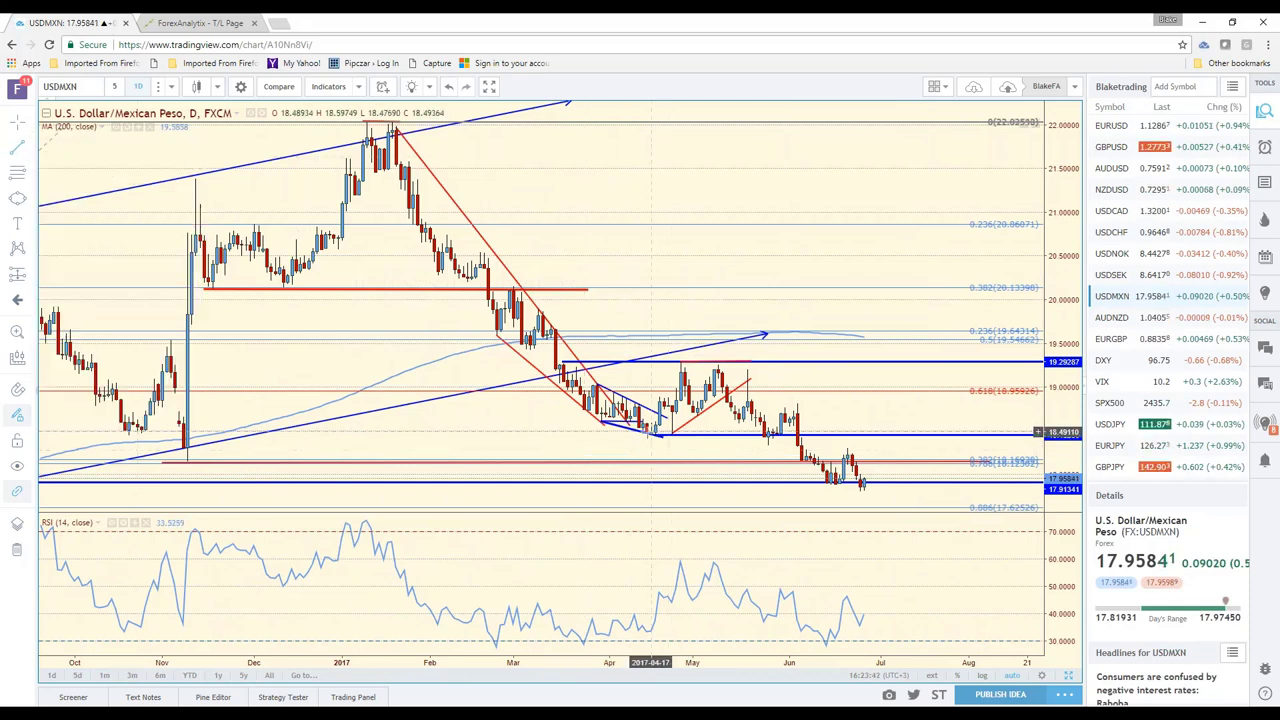
click(646, 432)
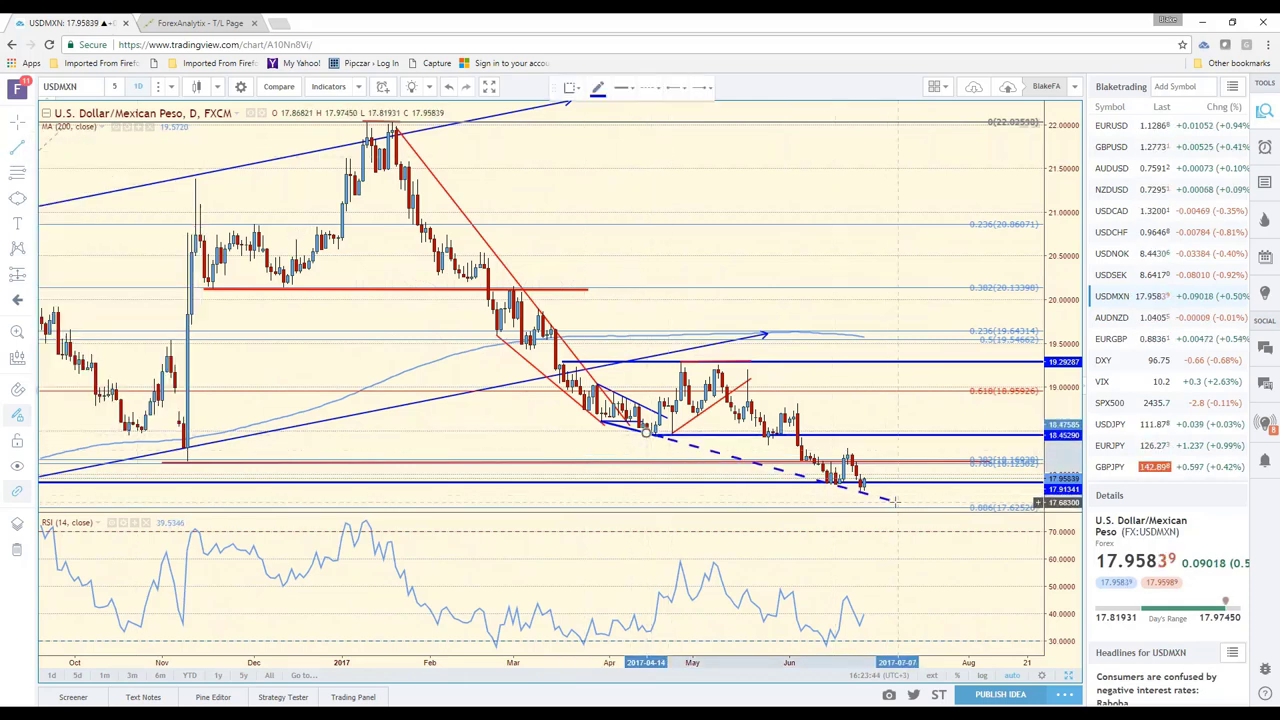
click(892, 501)
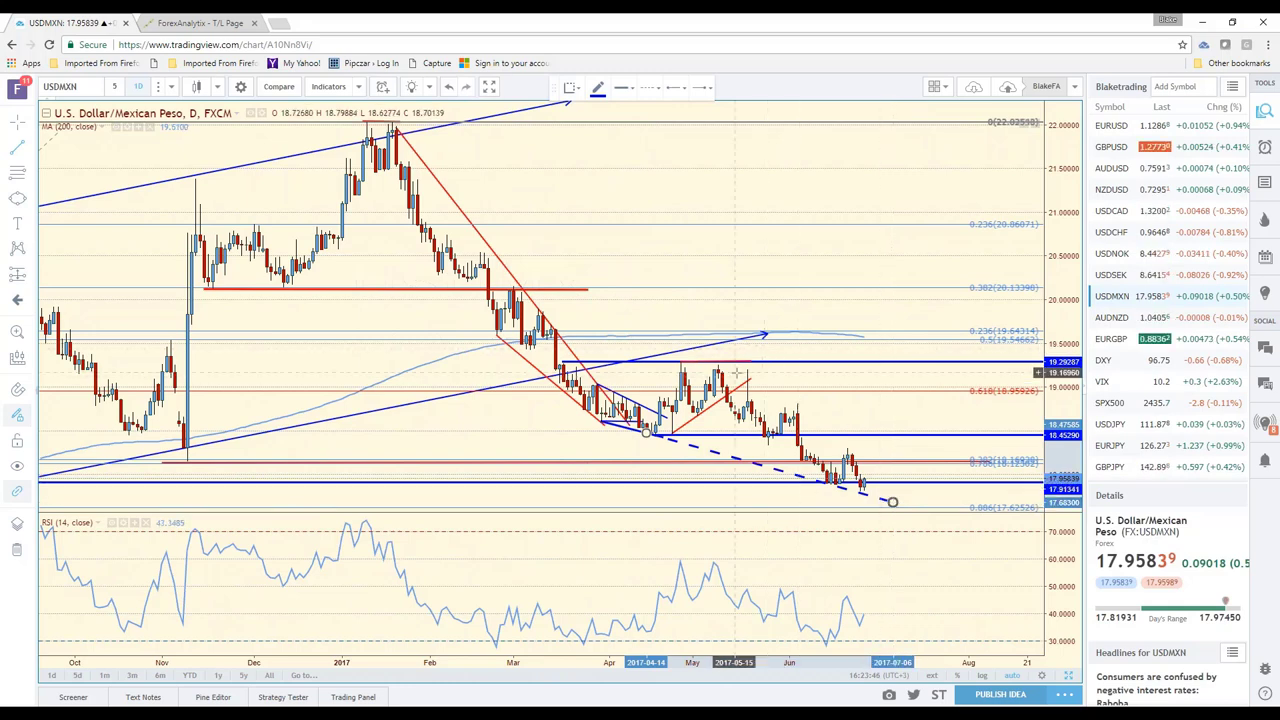
click(747, 370)
click(893, 484)
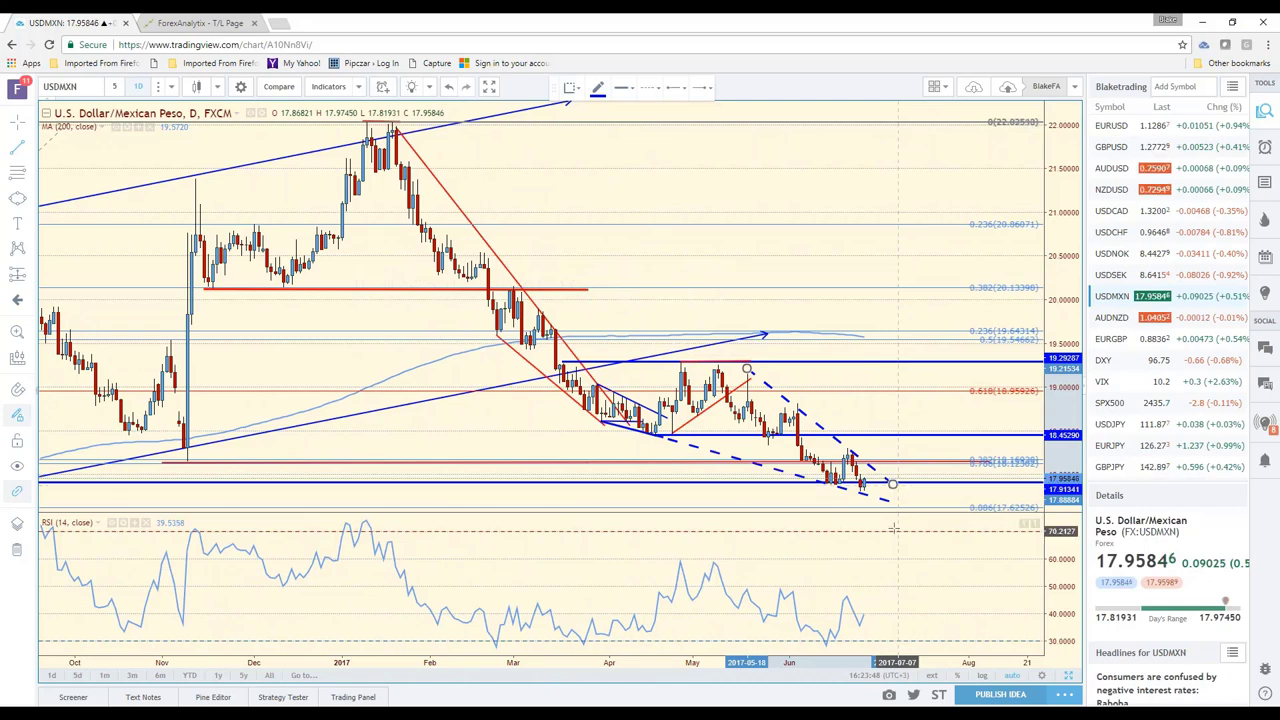
click(893, 528)
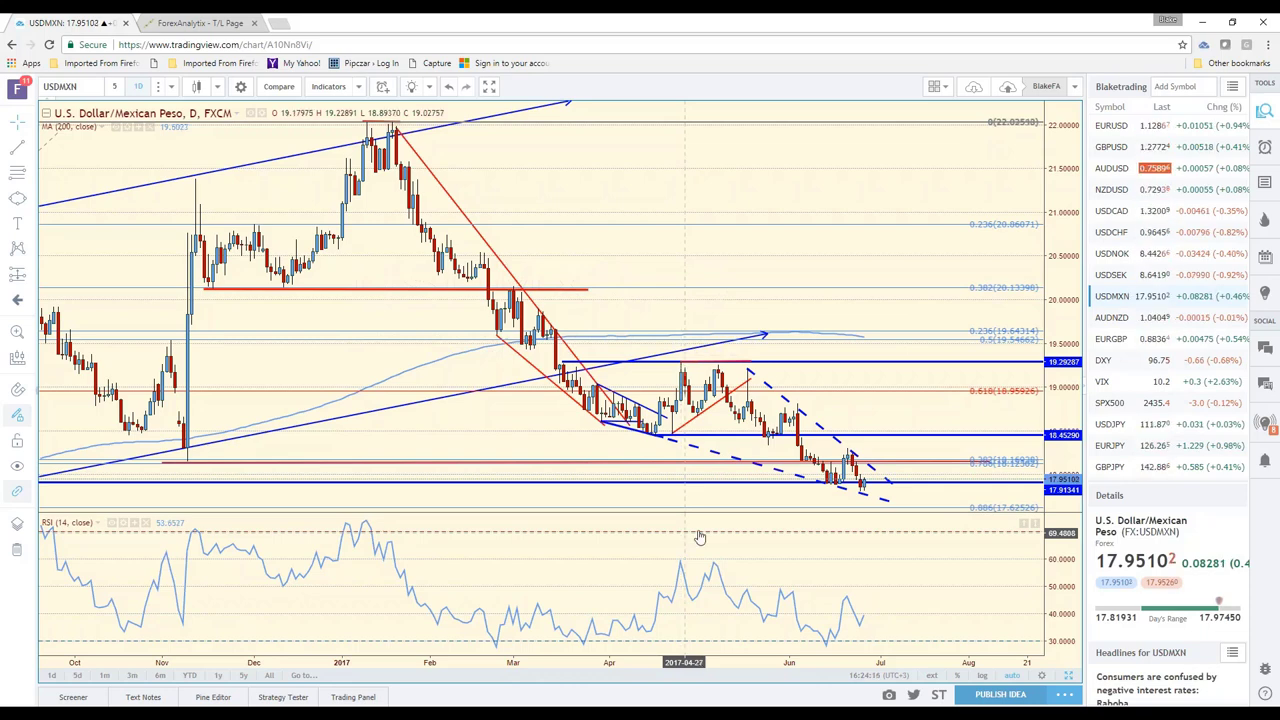
Step: Zoom the USDMXN chart out to show August onward, including the earlier circled low
right_click(542, 475)
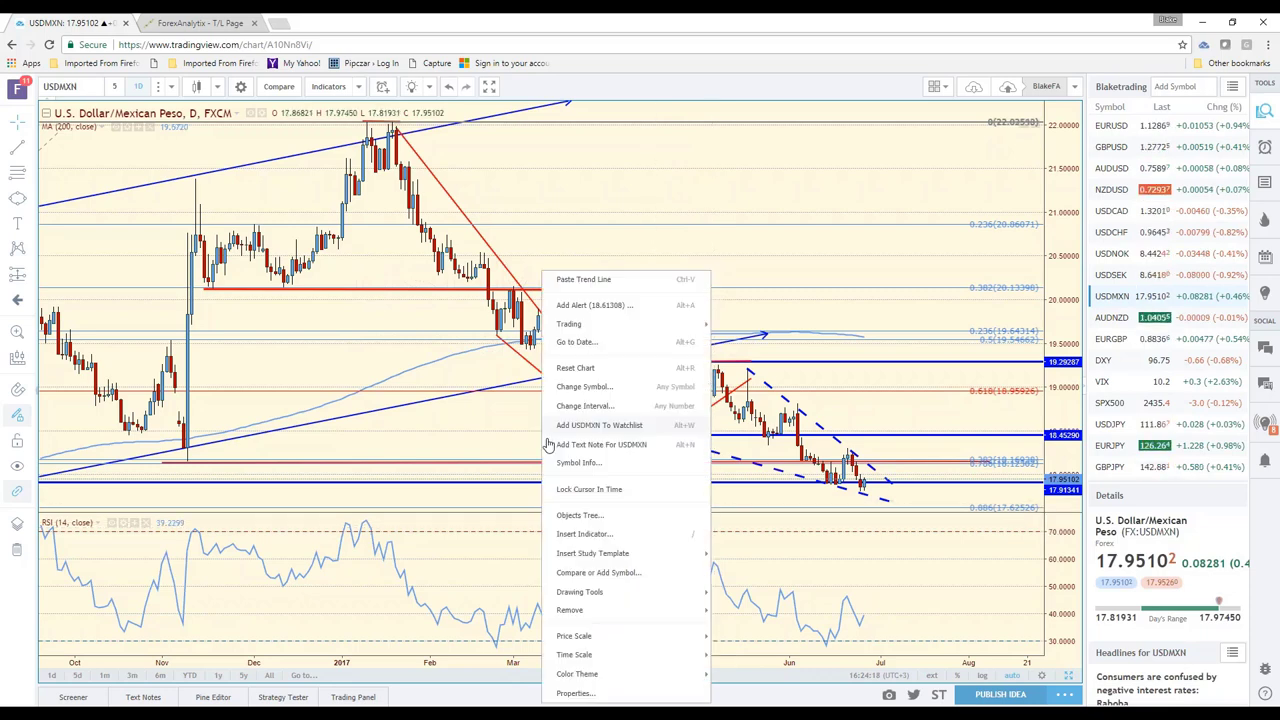
click(545, 476)
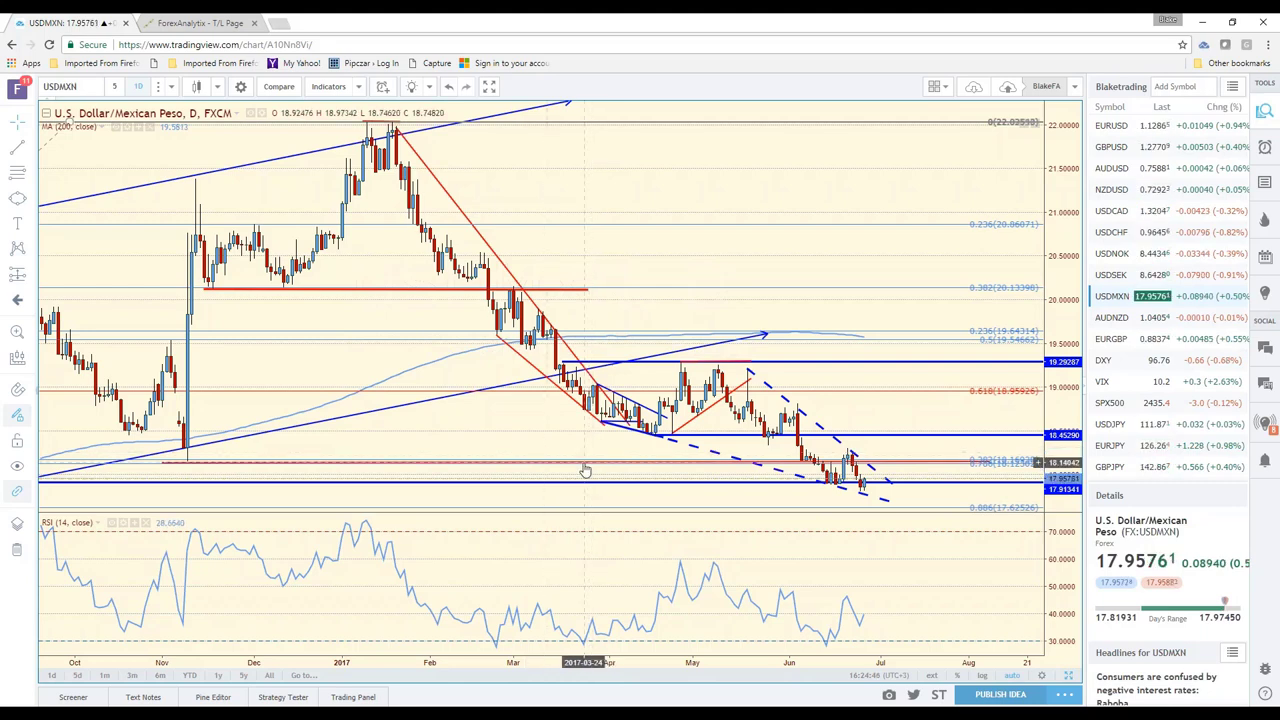
scroll(587, 471, down, 2)
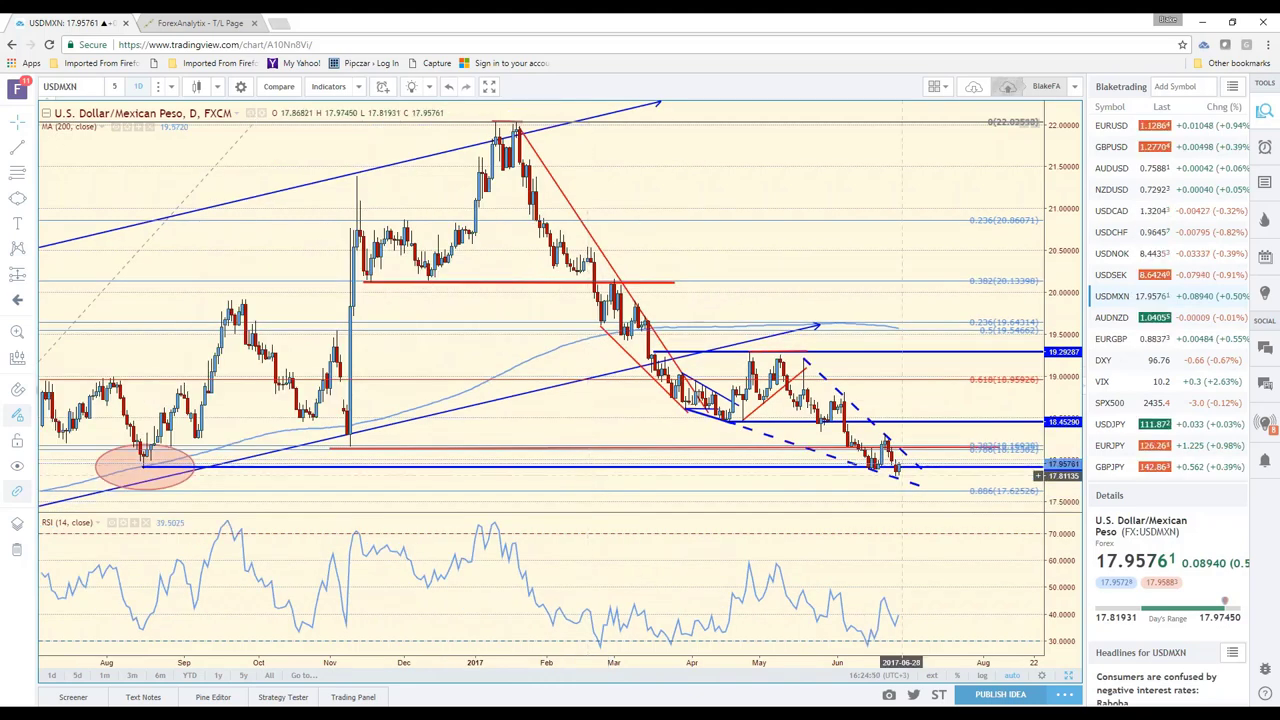
Step: Draw a rising RSI trend line from the mid-June low using a saved red drawing template
click(692, 353)
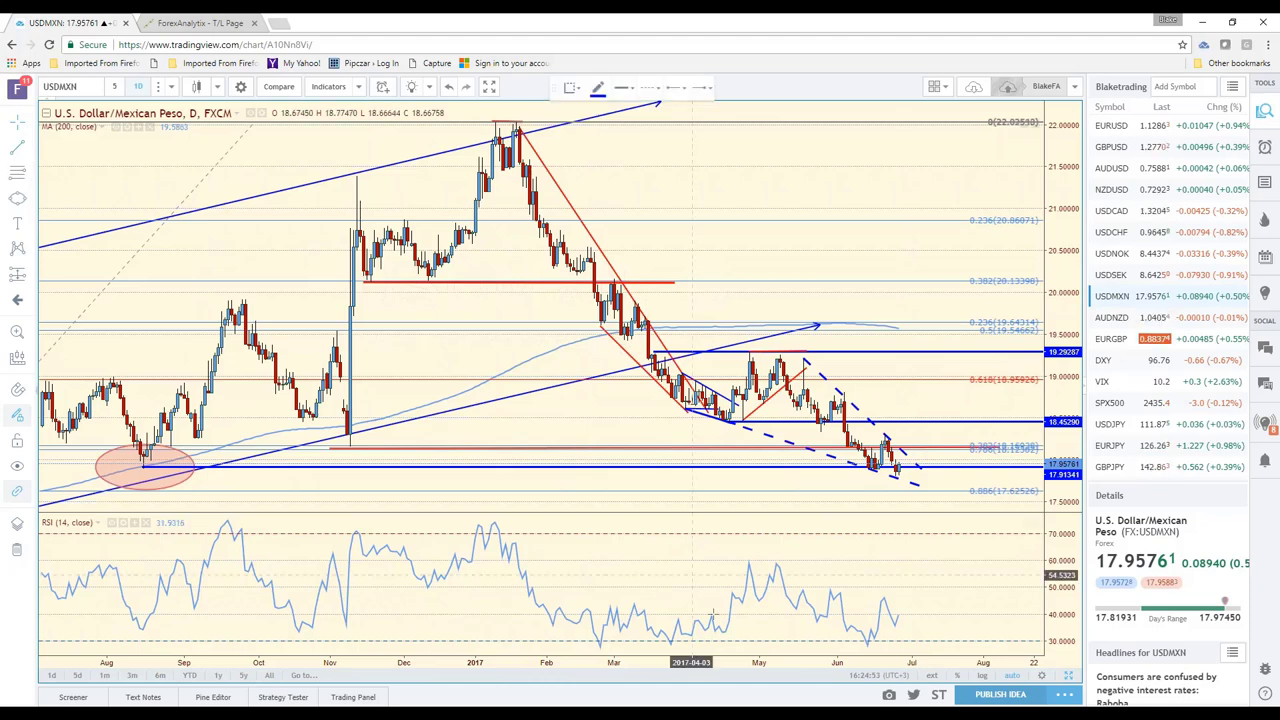
click(867, 645)
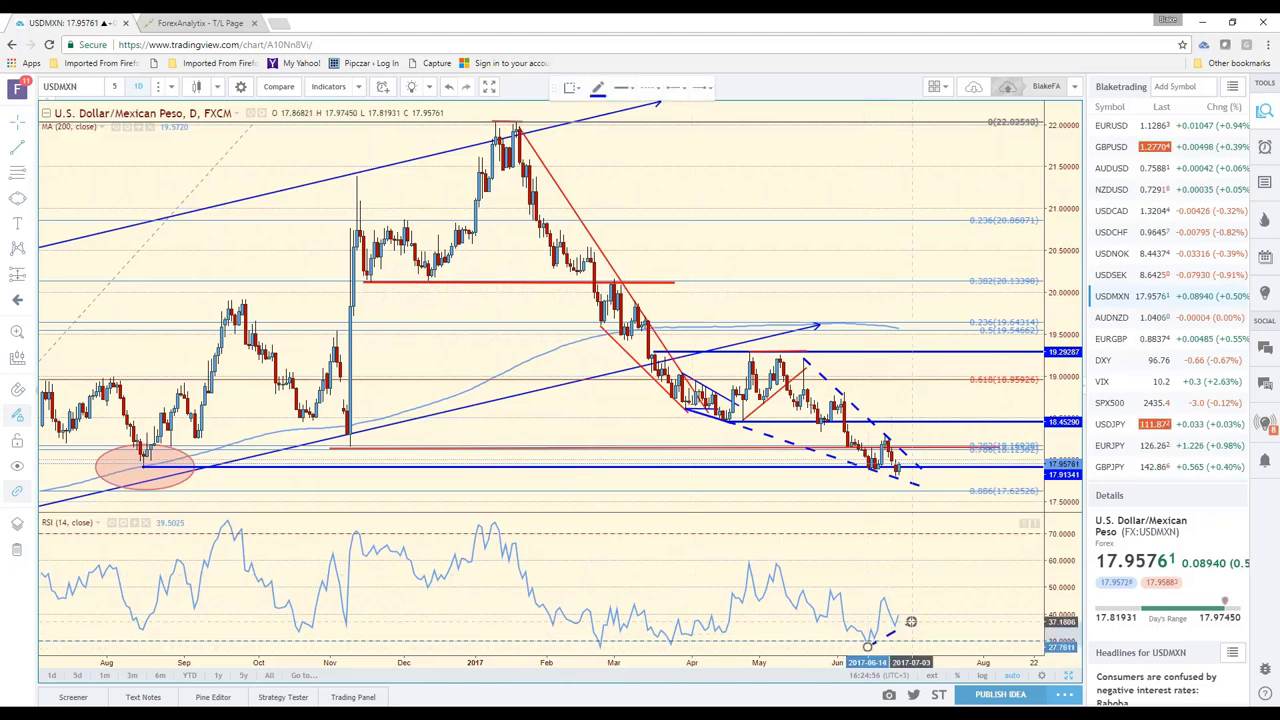
click(570, 88)
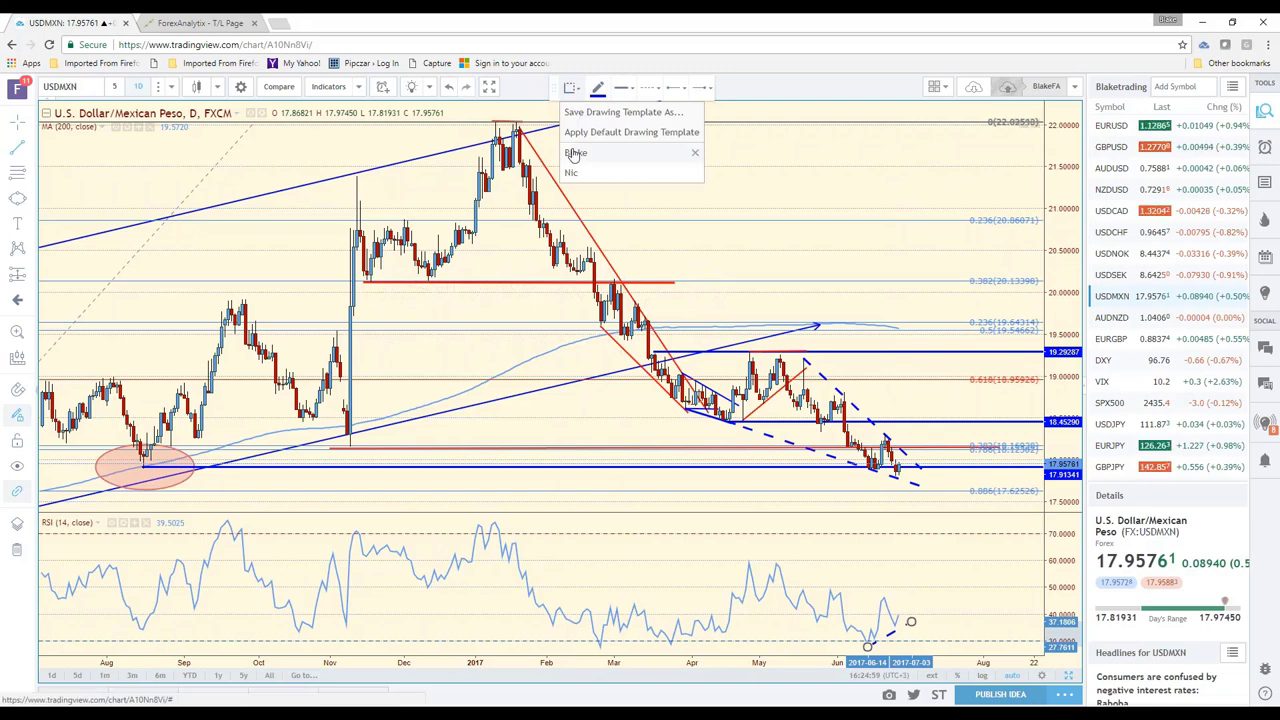
click(575, 153)
click(910, 621)
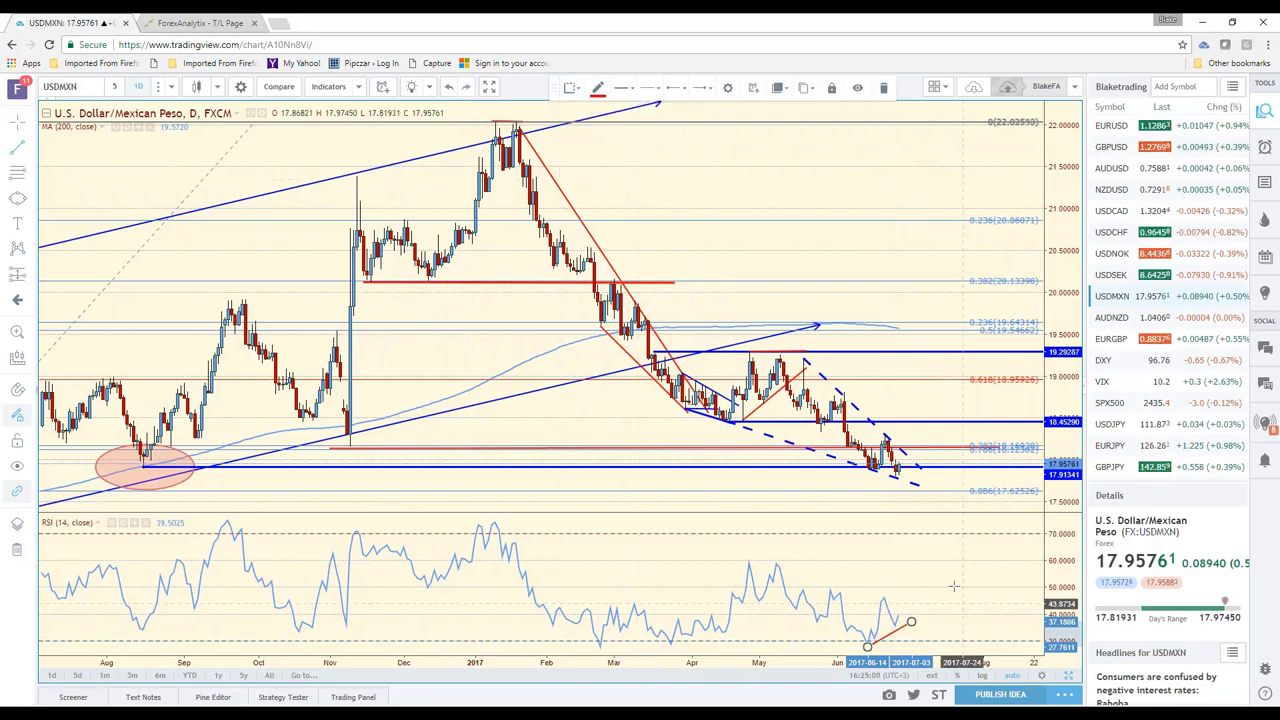
click(953, 586)
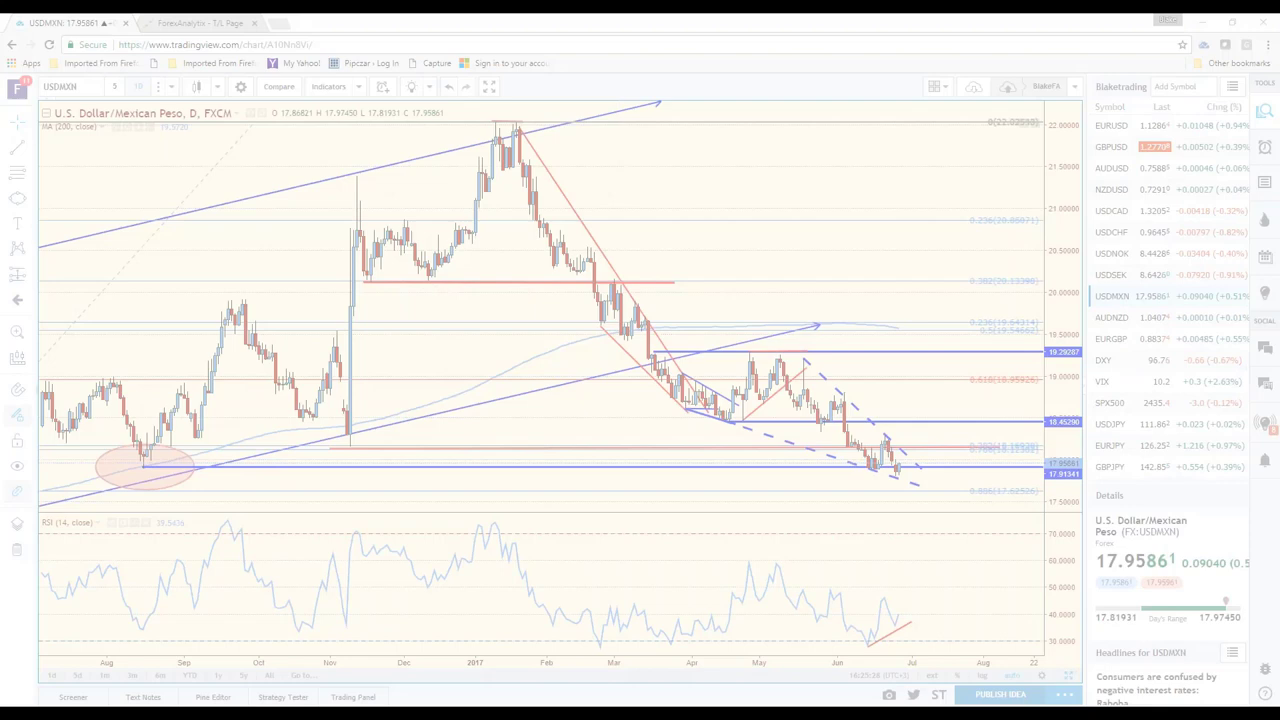
Step: Circle the Mexican Peso readings in the DSI snip, then move it aside for the chart
key(Escape)
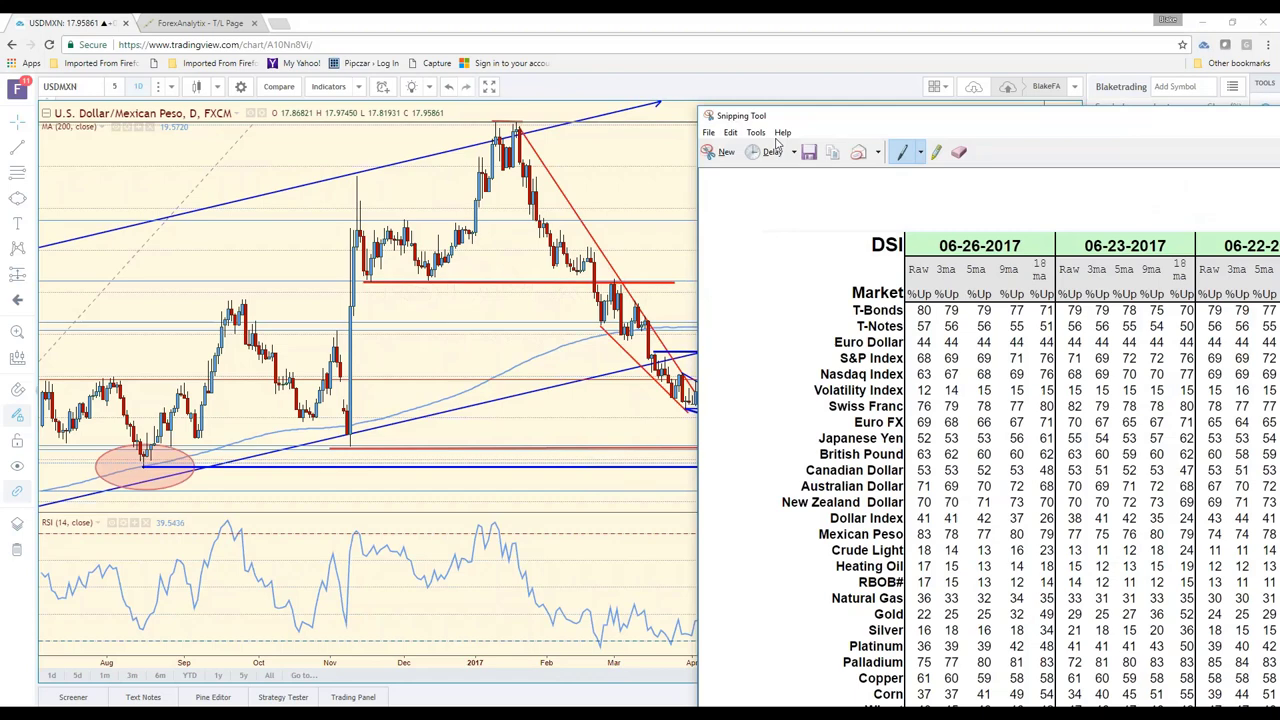
drag(778, 116, 290, 58)
mouse_move(462, 462)
mouse_down()
mouse_move(418, 460)
mouse_move(440, 460)
mouse_up()
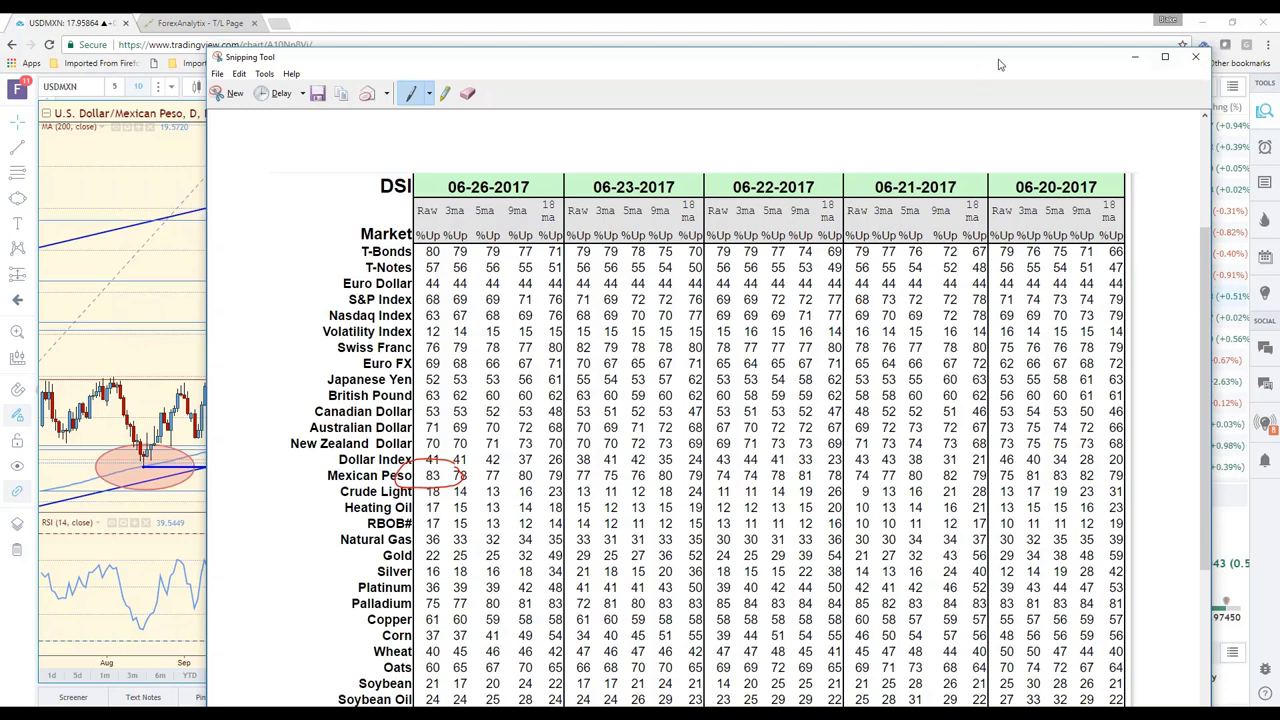
drag(998, 64, 1066, 54)
key(alt+Tab)
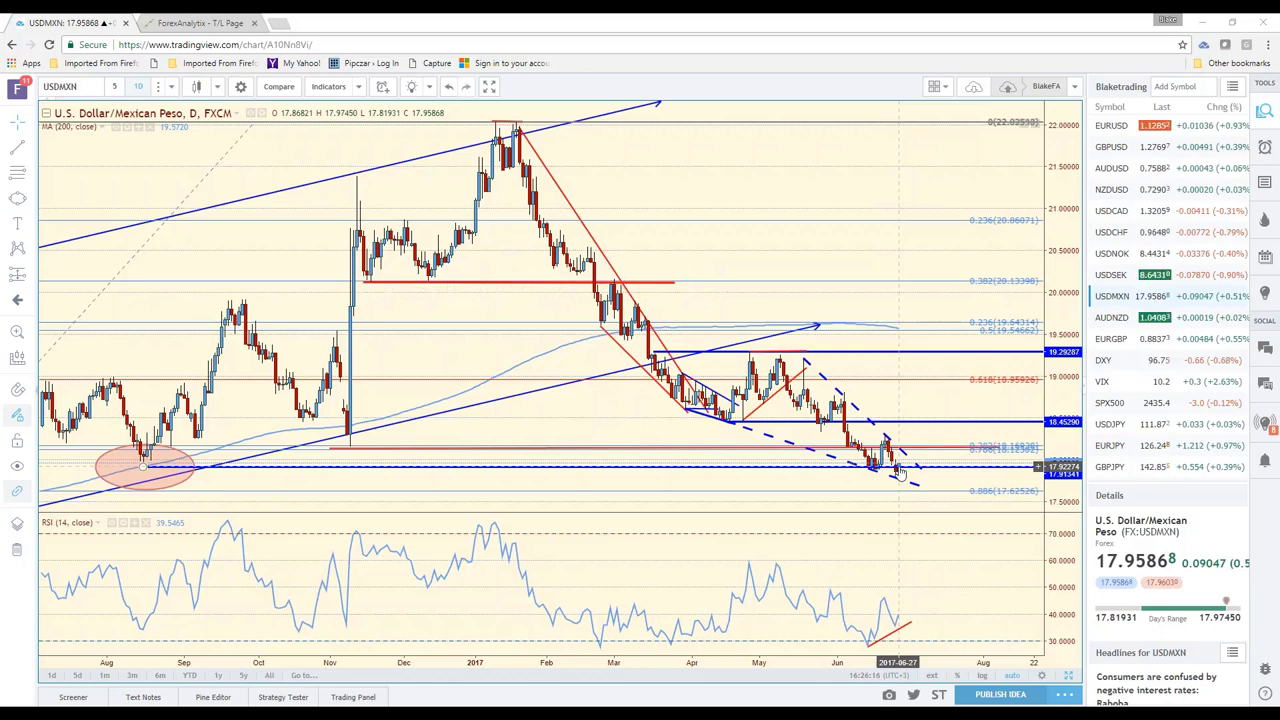
Step: Load the USDZAR chart
click(90, 85)
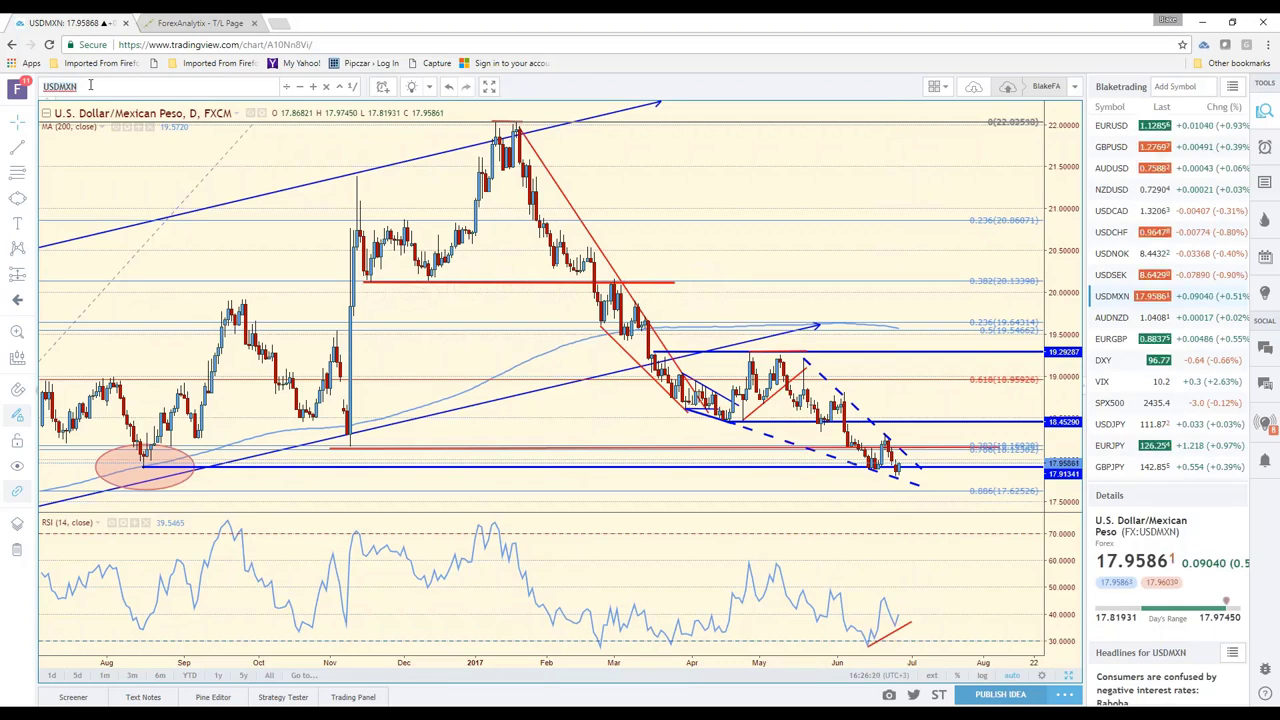
text(USD)
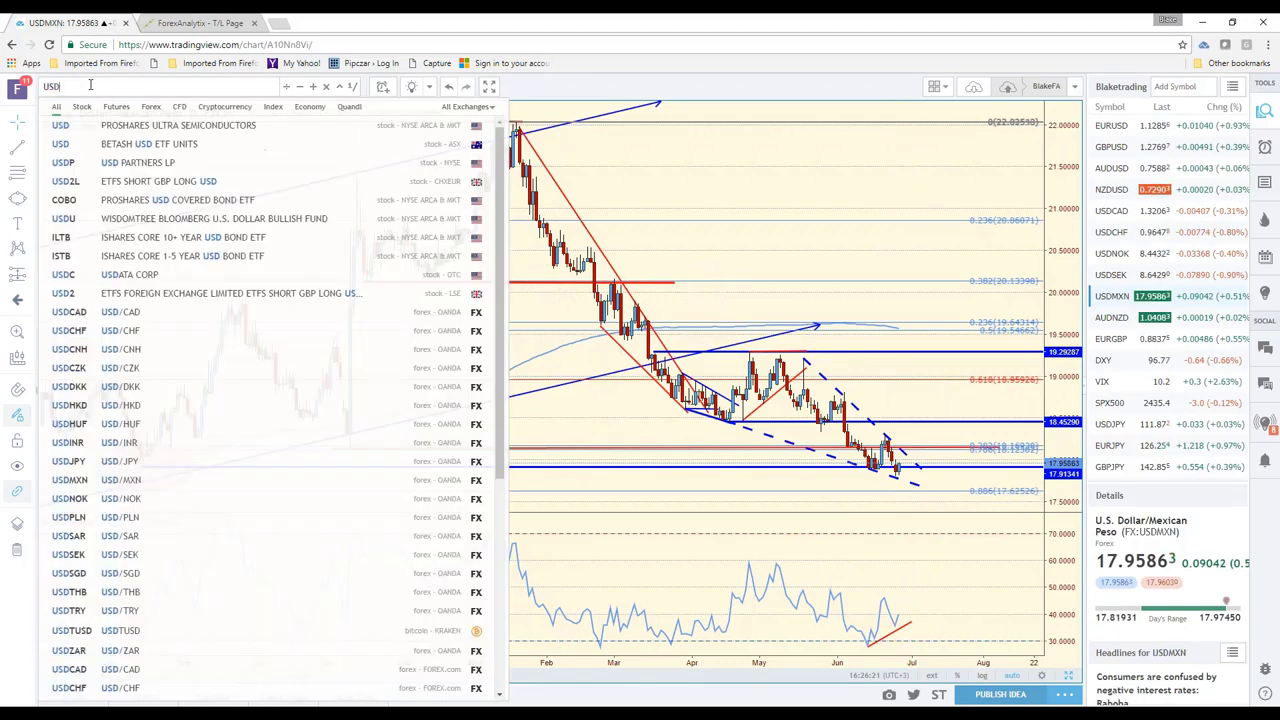
text(ZAR)
key(Return)
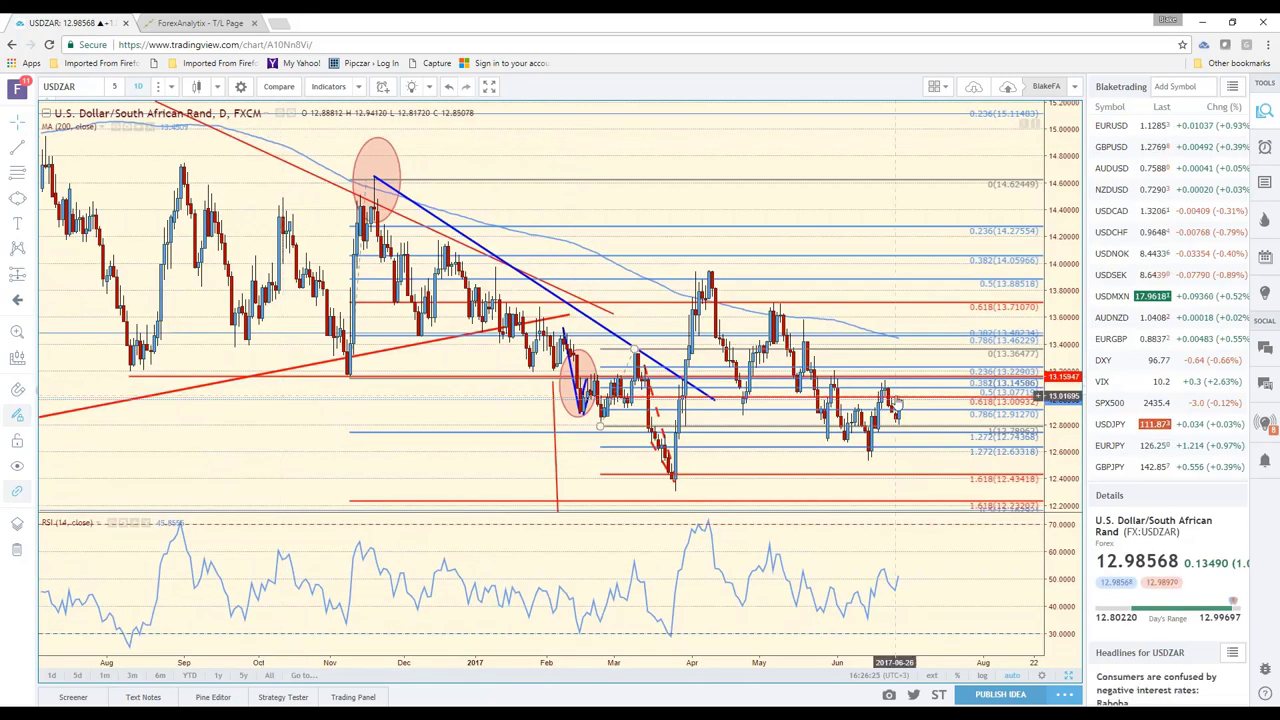
scroll(1150, 378, down, 8)
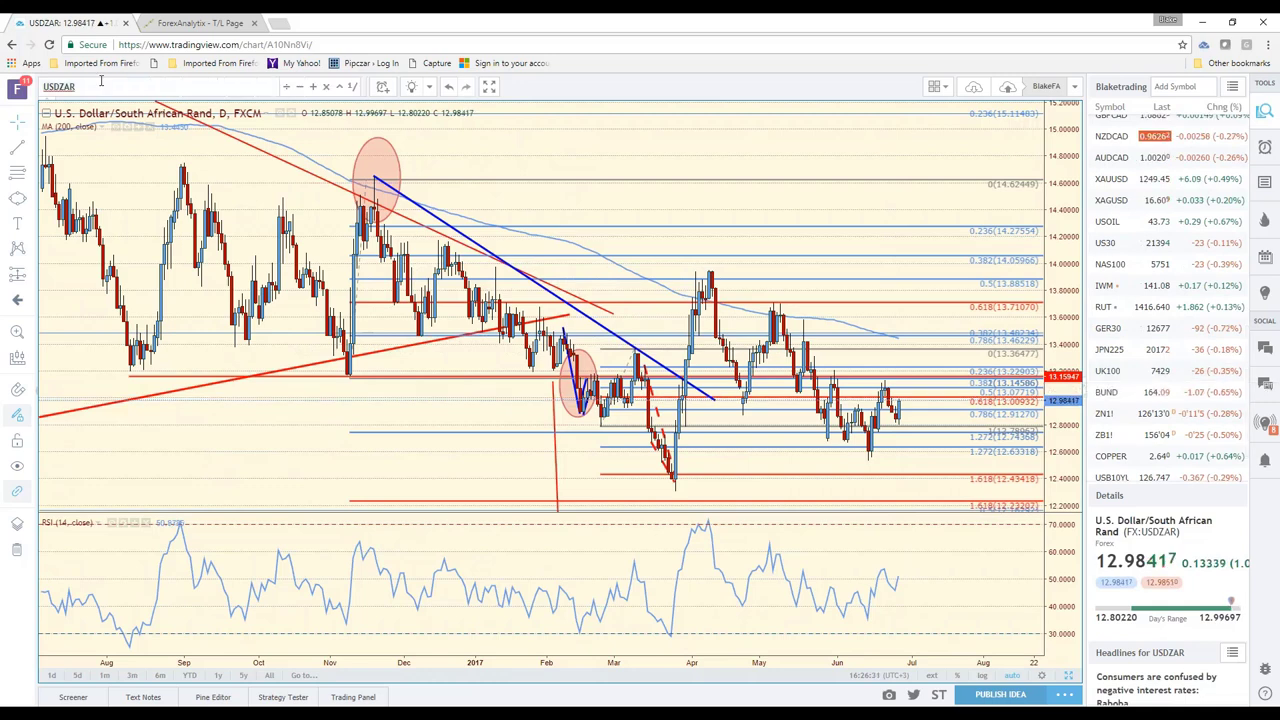
Step: Switch the chart to USDTRY, the daily USD/Turkish Lira pair
click(101, 84)
text(USDTRY)
key(Return)
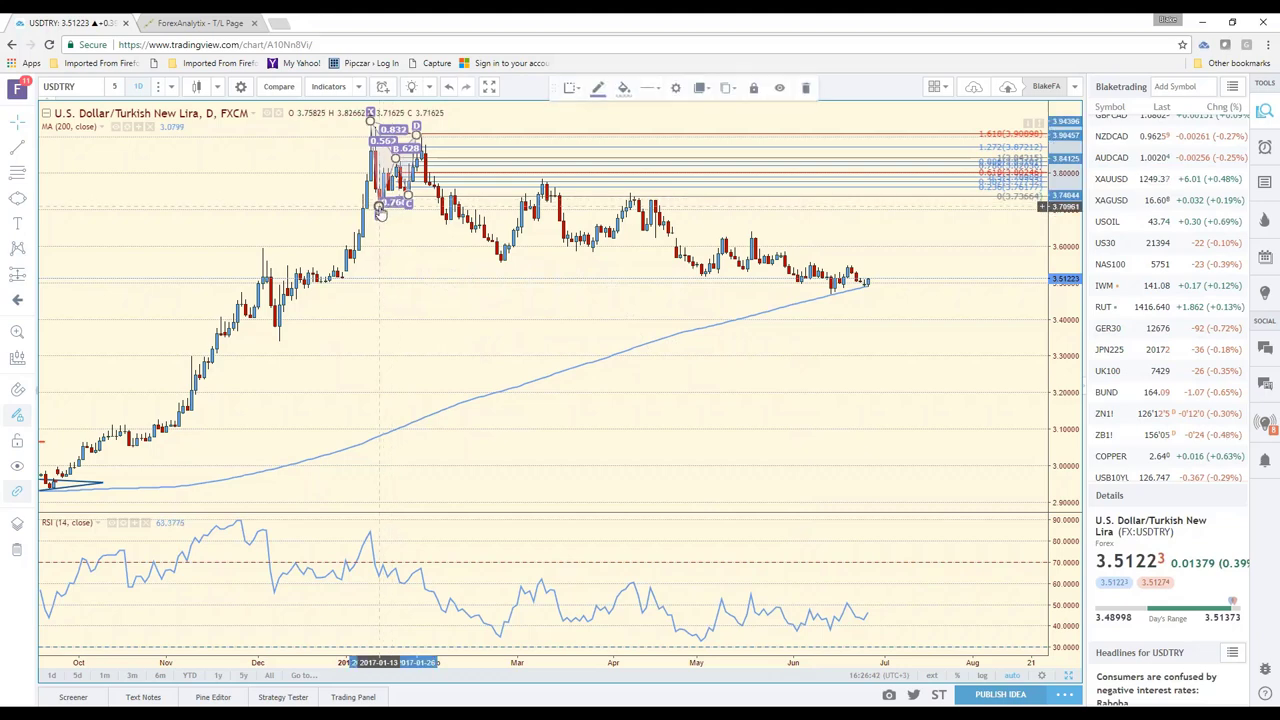
Step: Delete the old Fibonacci drawing and draw red wedge lines from the January high and February low
click(435, 196)
key(Delete)
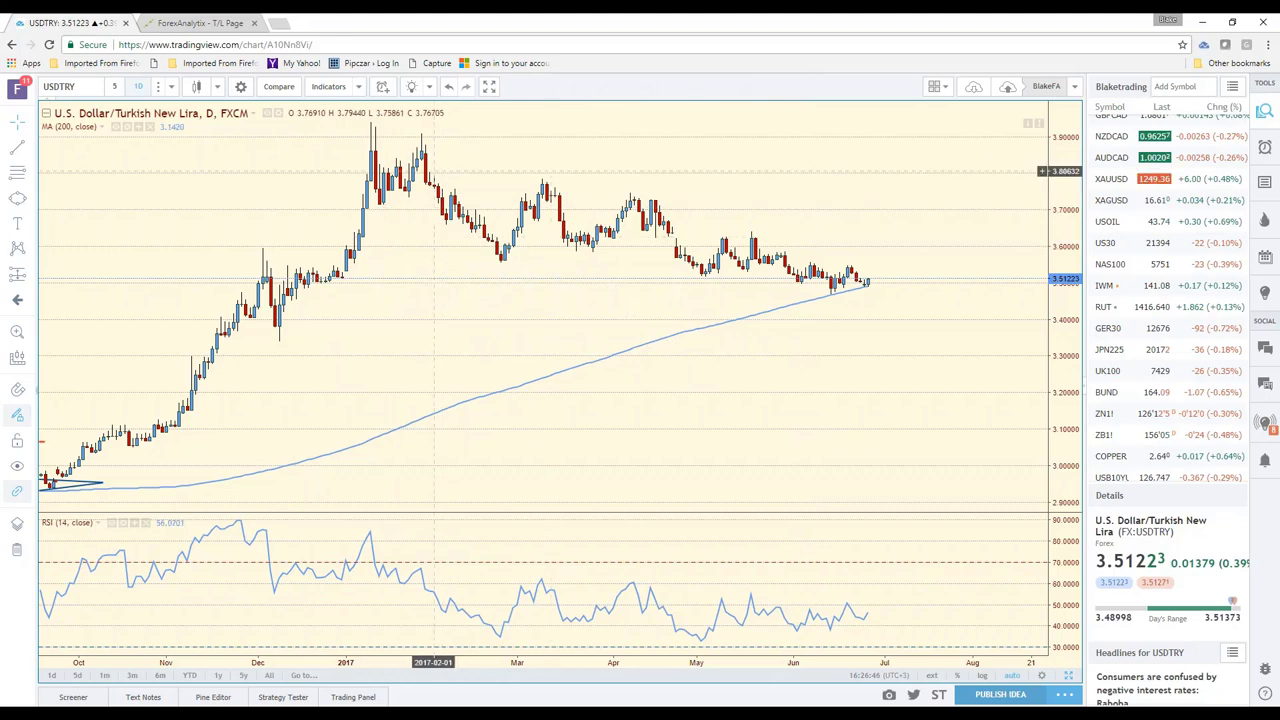
key(alt+t)
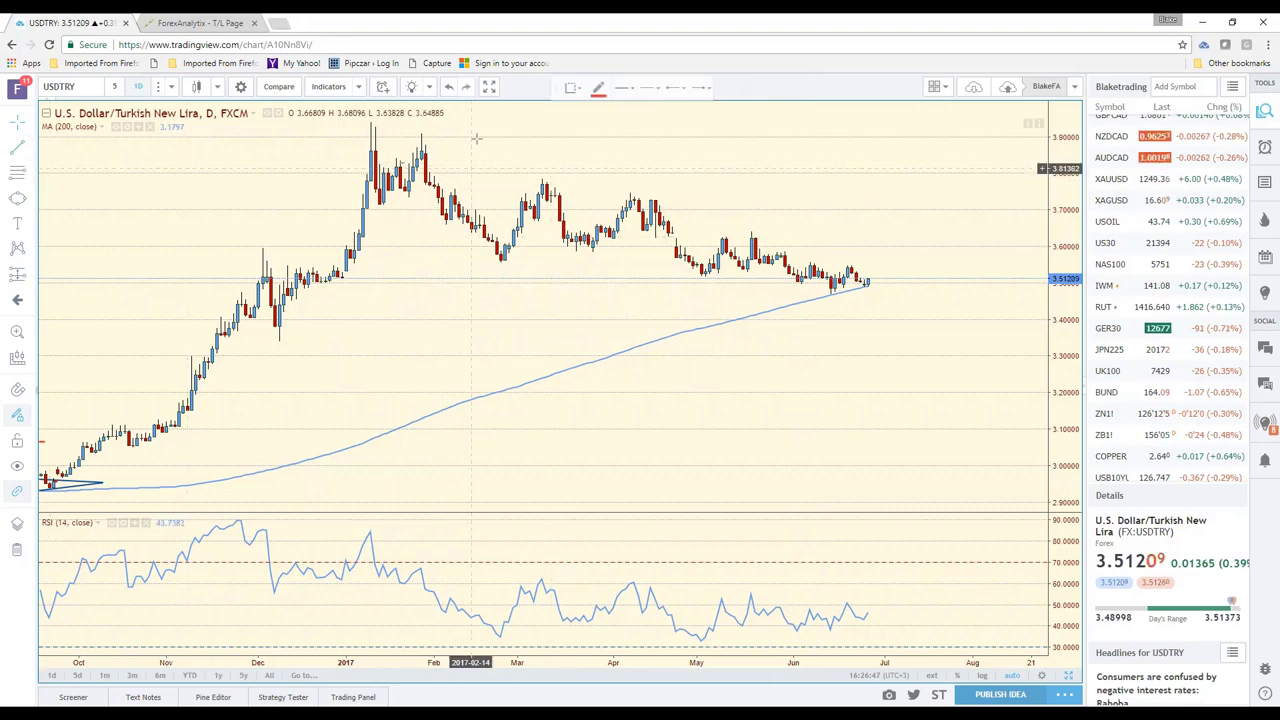
click(420, 133)
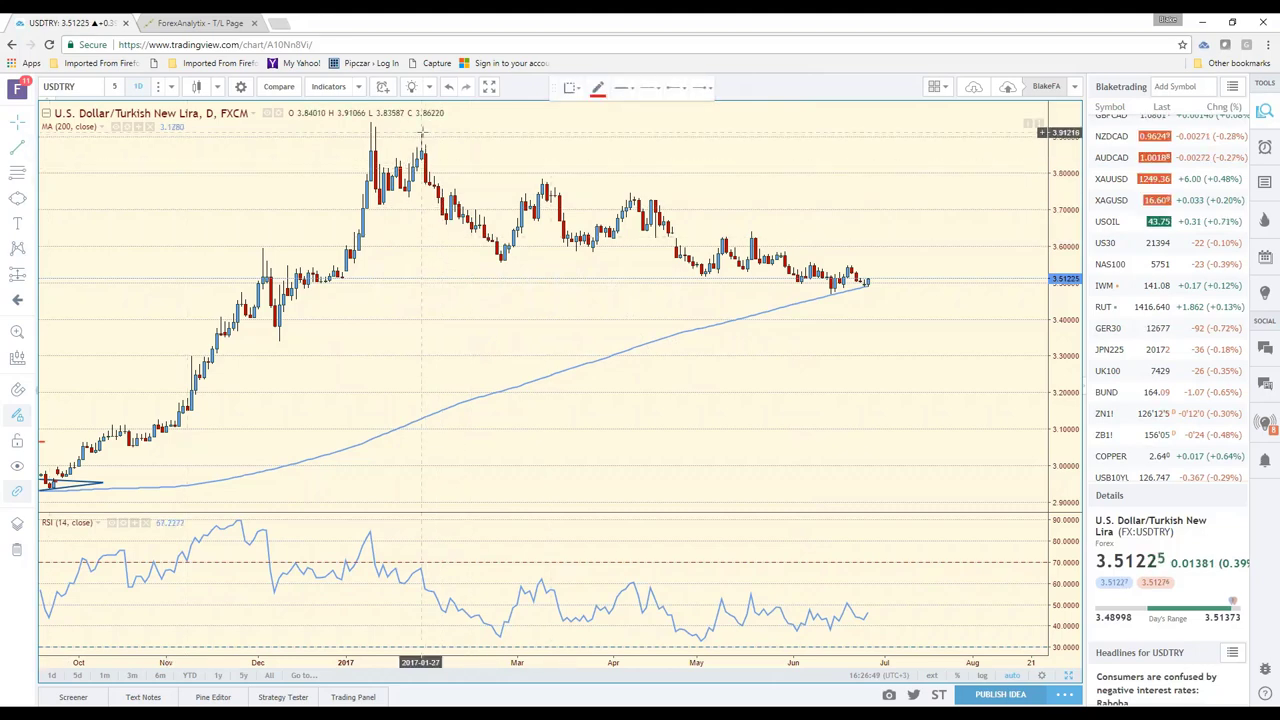
click(900, 273)
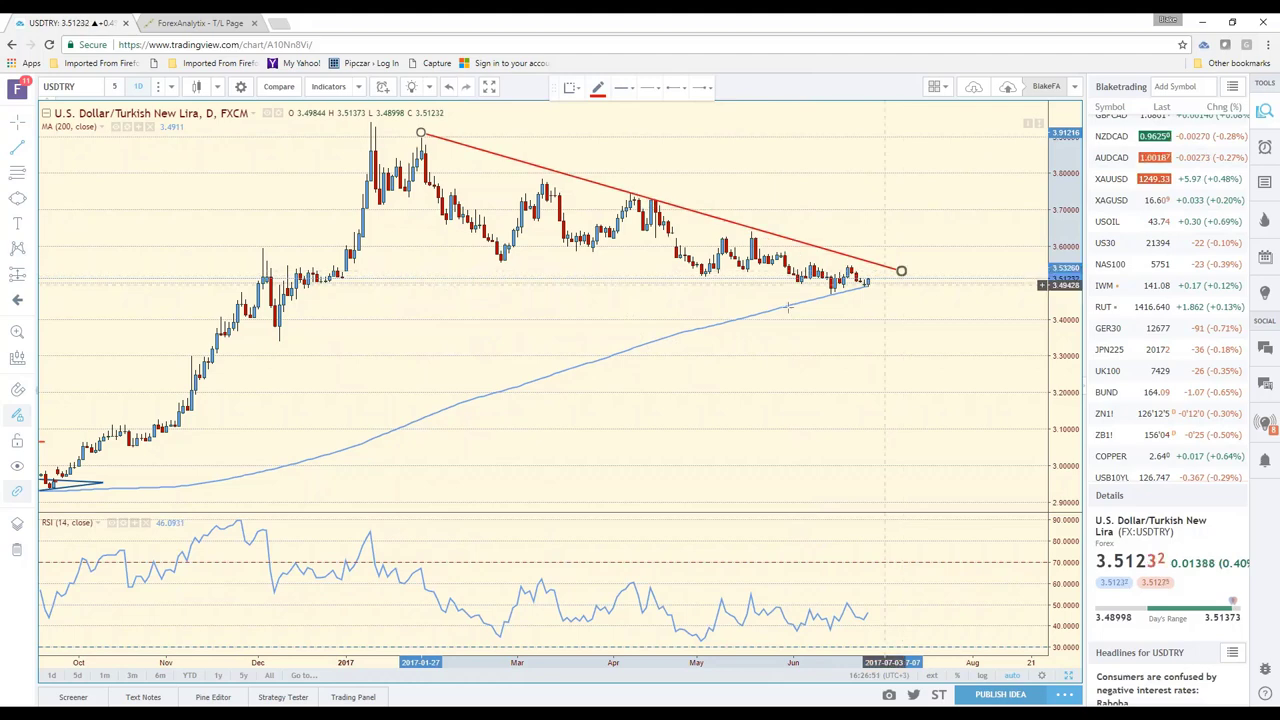
click(496, 262)
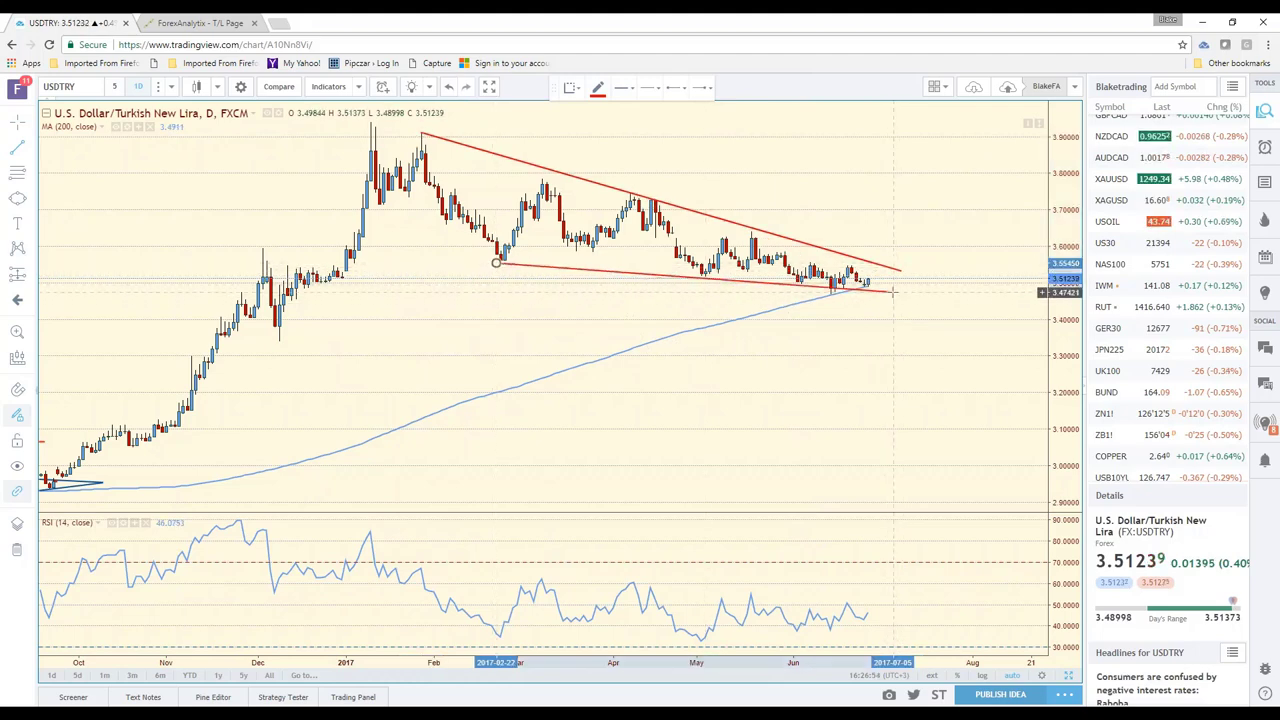
click(893, 291)
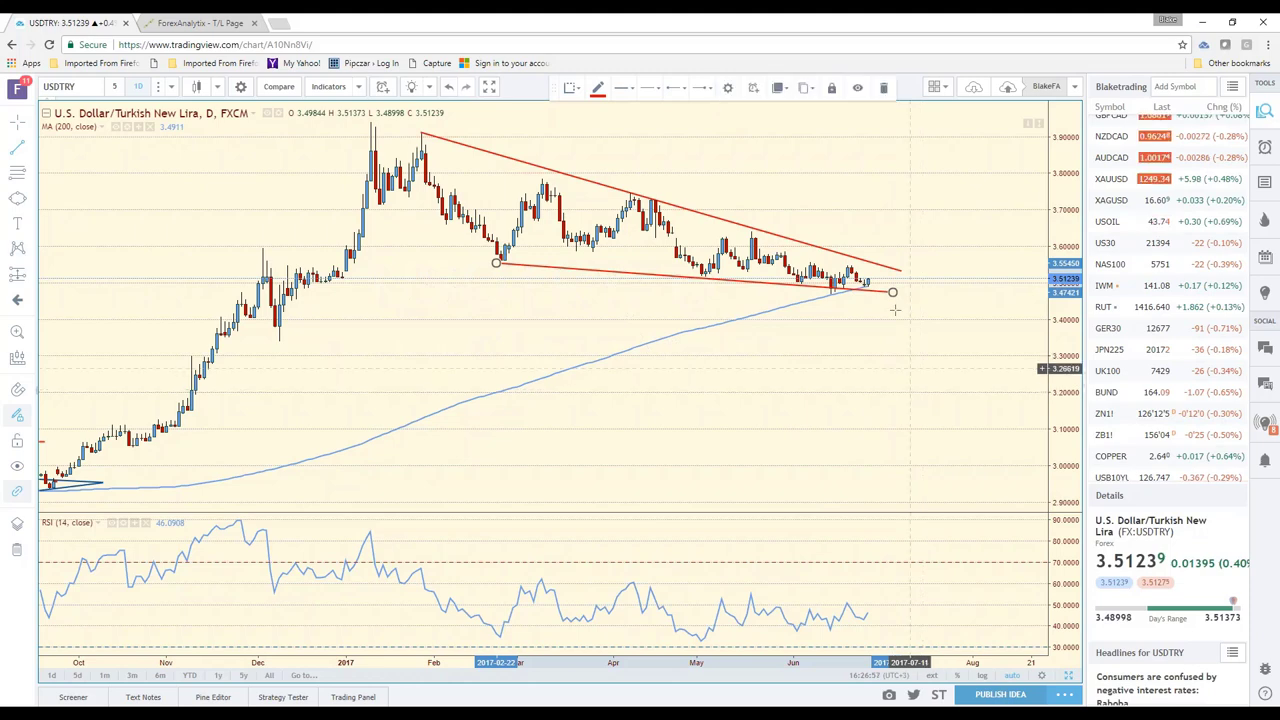
click(895, 270)
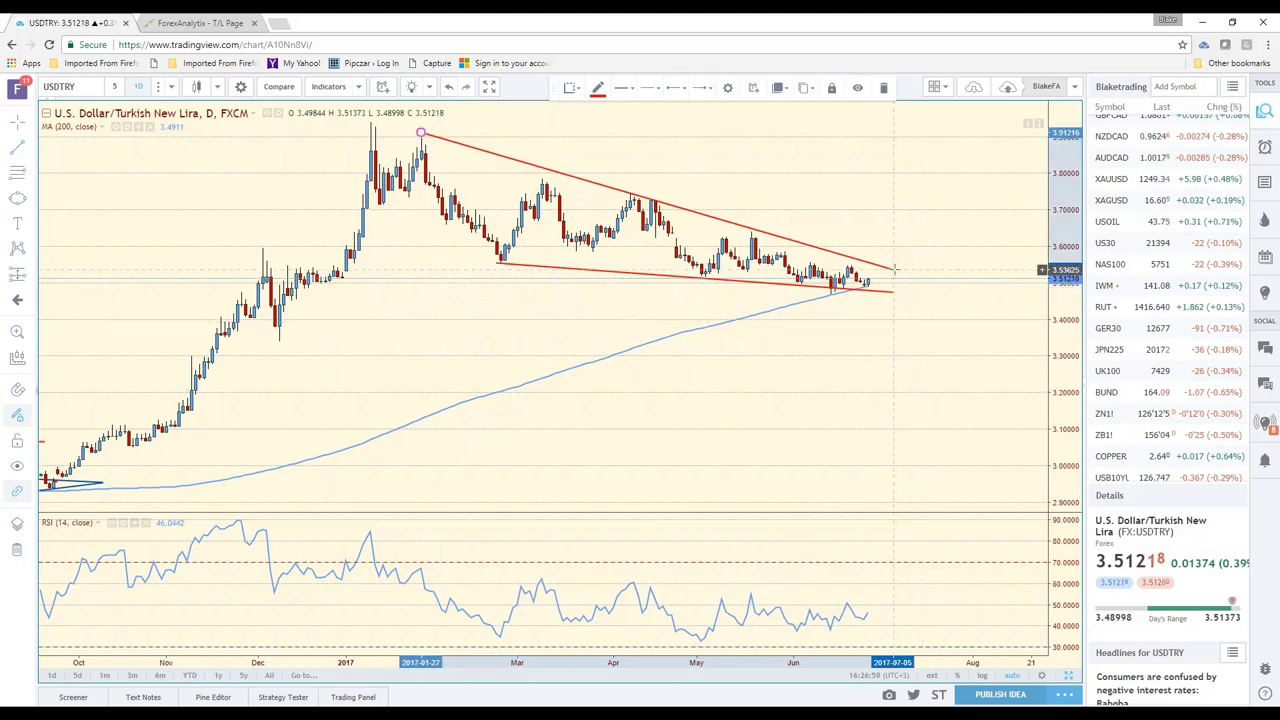
click(916, 252)
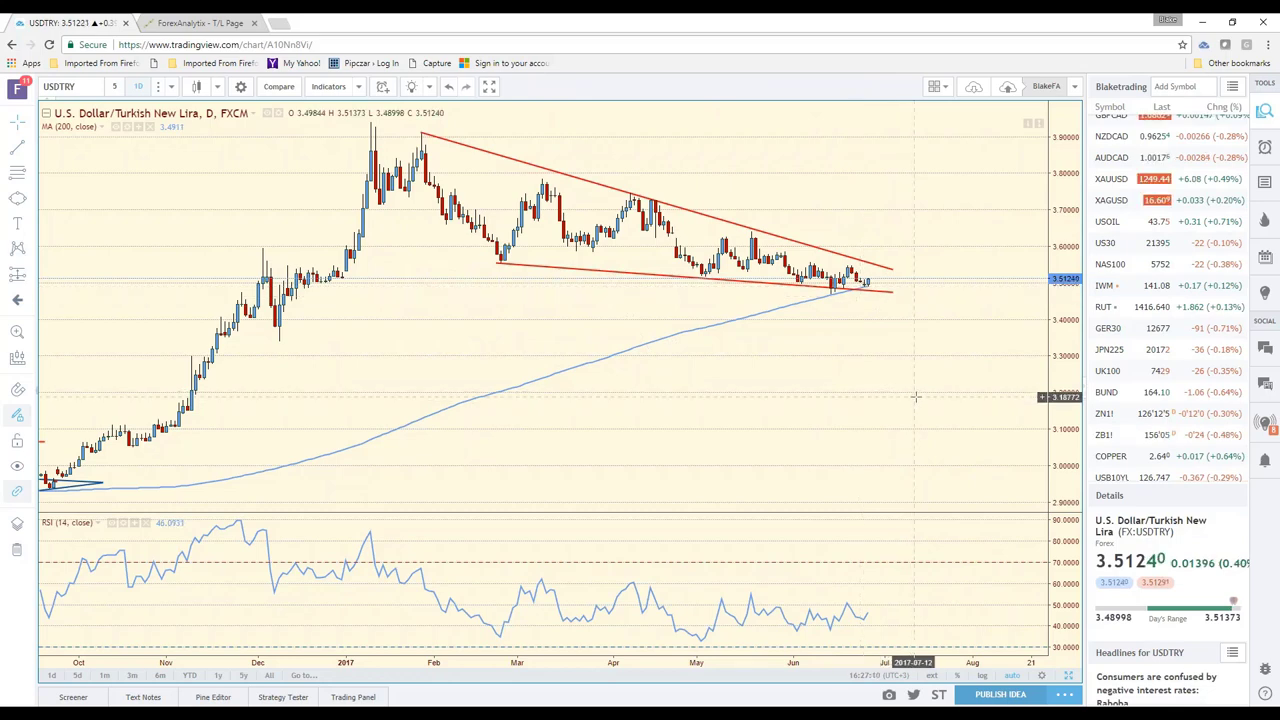
Step: Switch the interval to 5-minute, then 4-hour, then back to daily bars
click(115, 87)
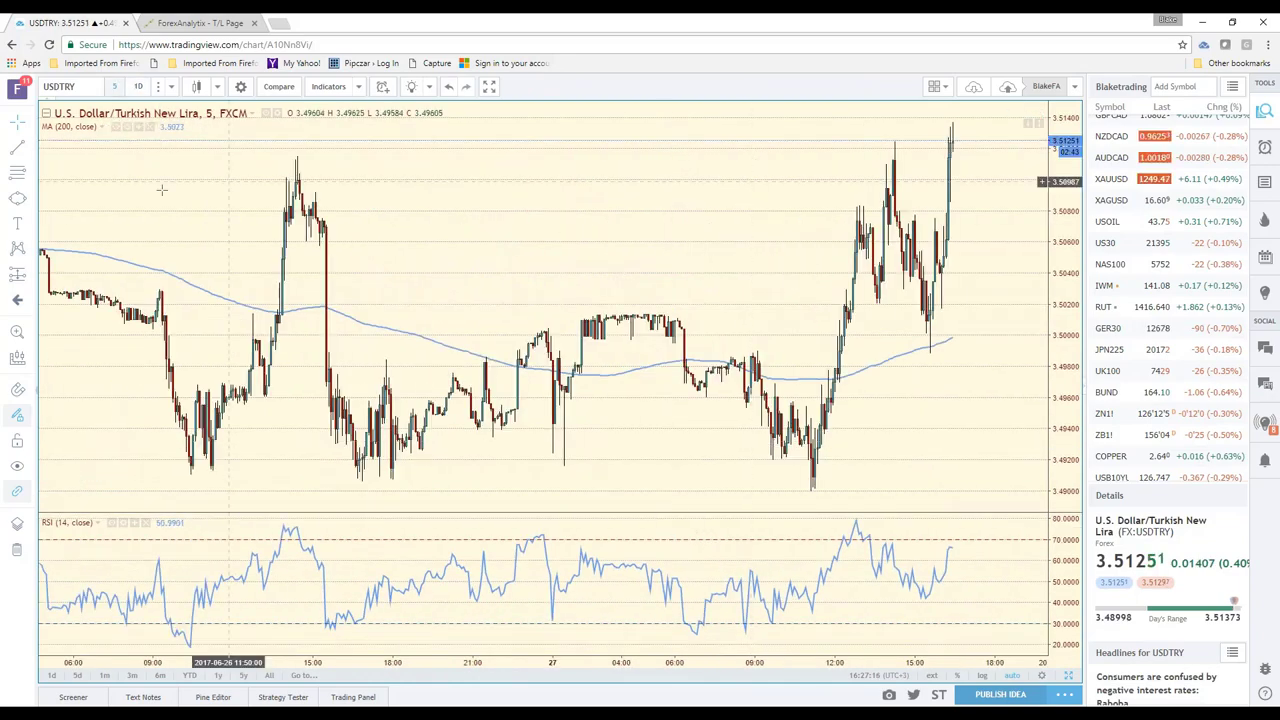
click(171, 87)
click(186, 278)
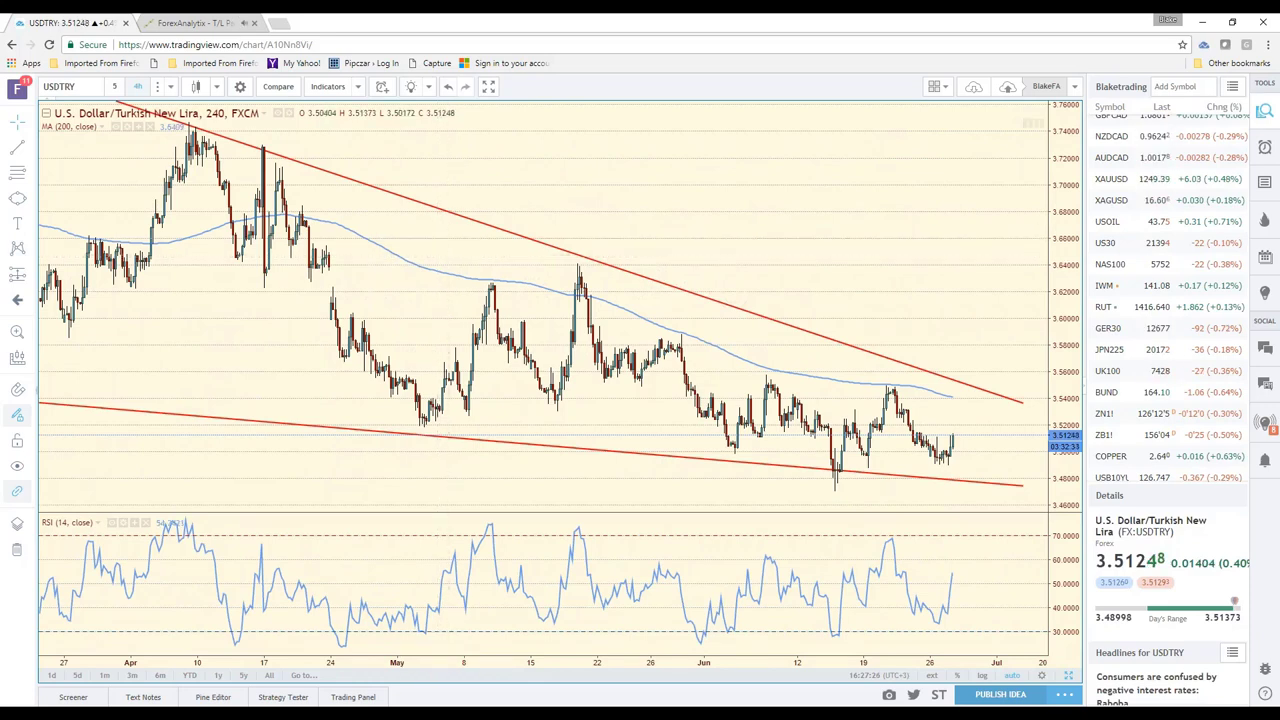
click(138, 86)
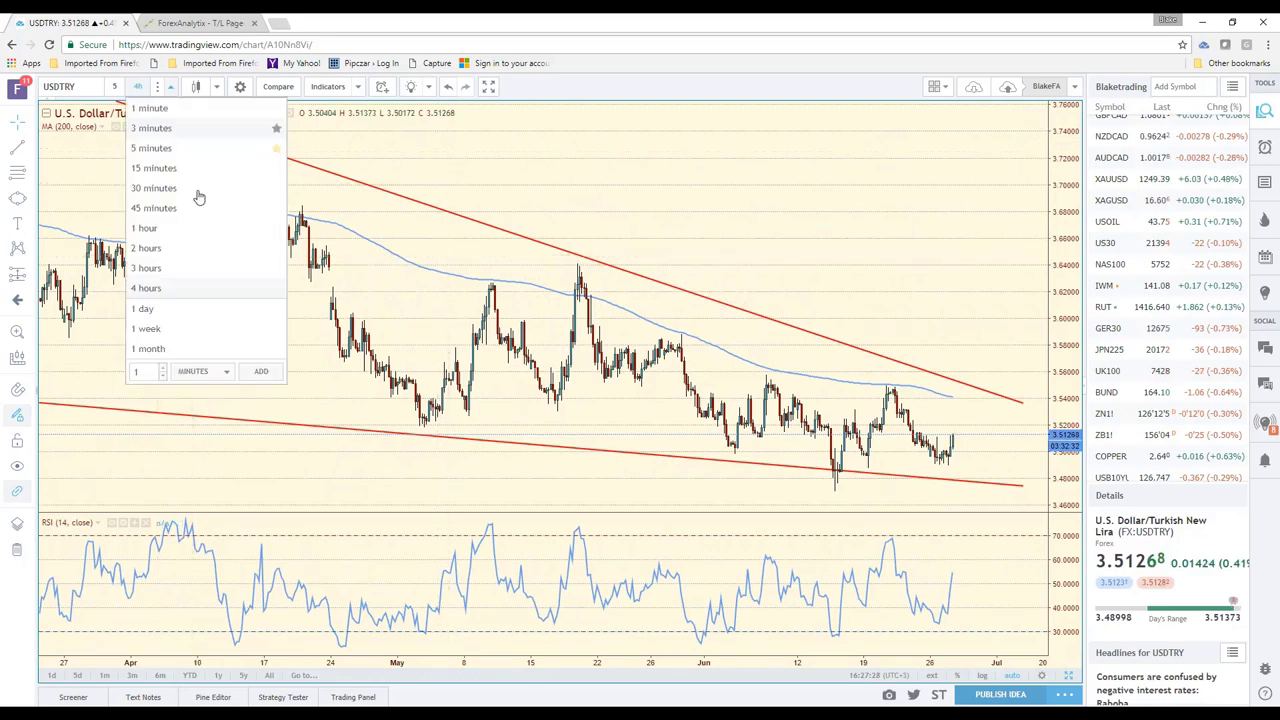
click(222, 309)
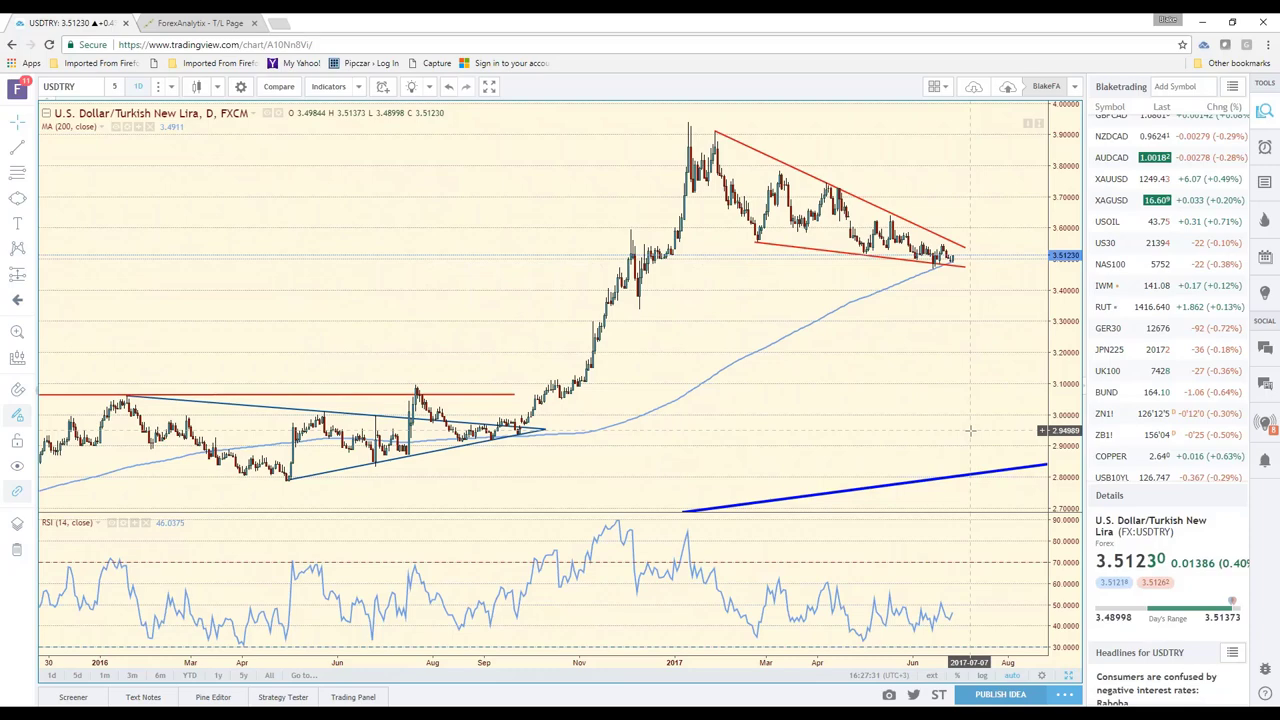
Step: Zoom out to history back to 2015 and extend the red horizontal line further right
scroll(471, 375, down, 3)
drag(733, 302, 814, 299)
click(570, 290)
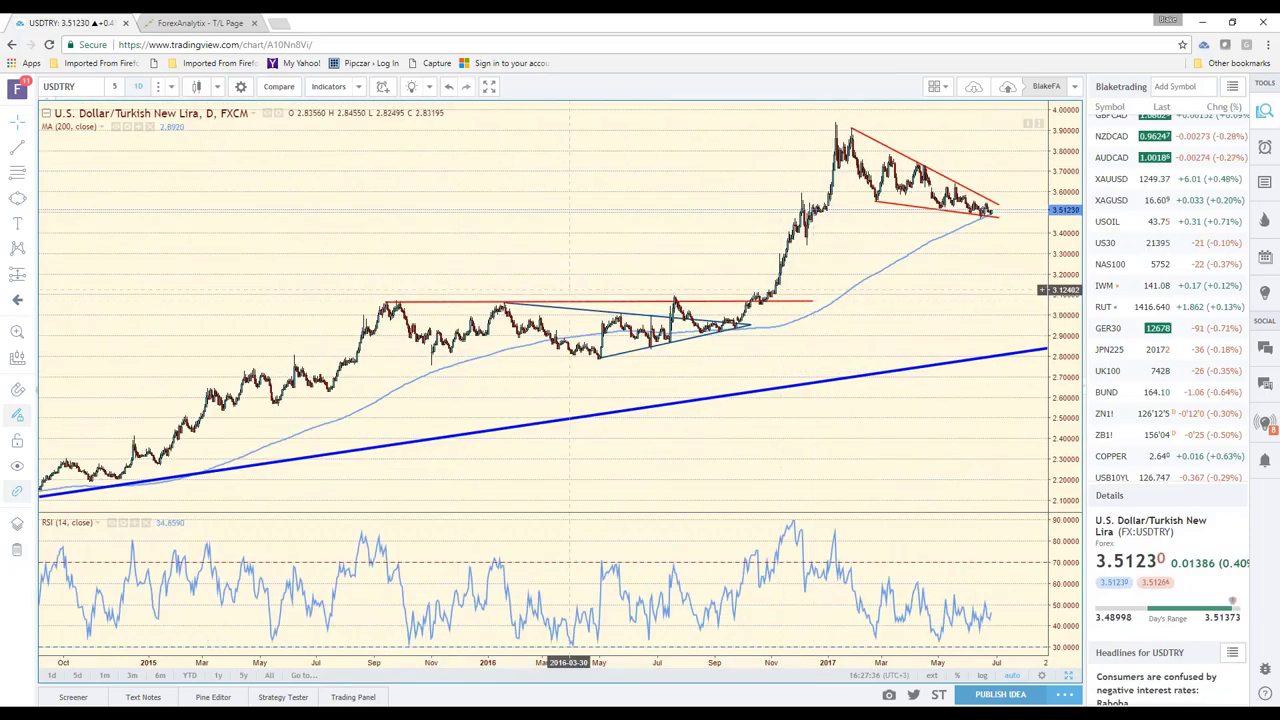
click(525, 301)
click(305, 251)
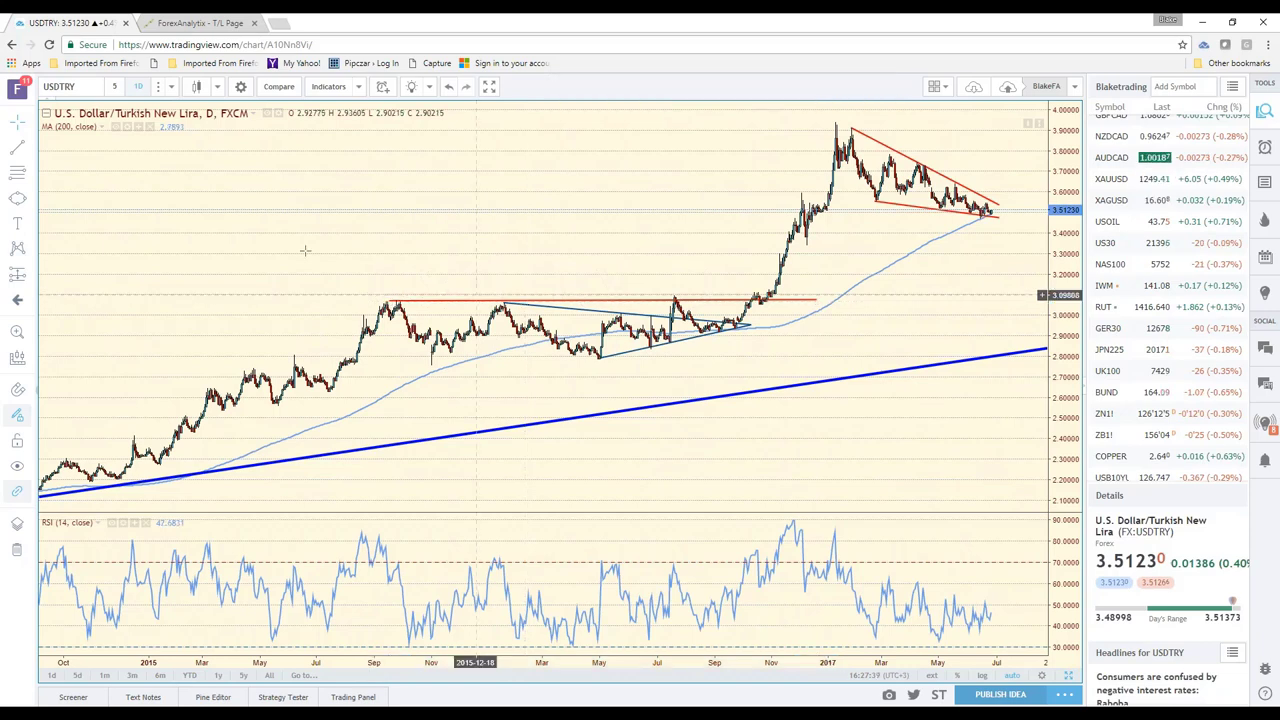
Step: Circle the USDTRY wedge apex with a red ellipse
click(996, 210)
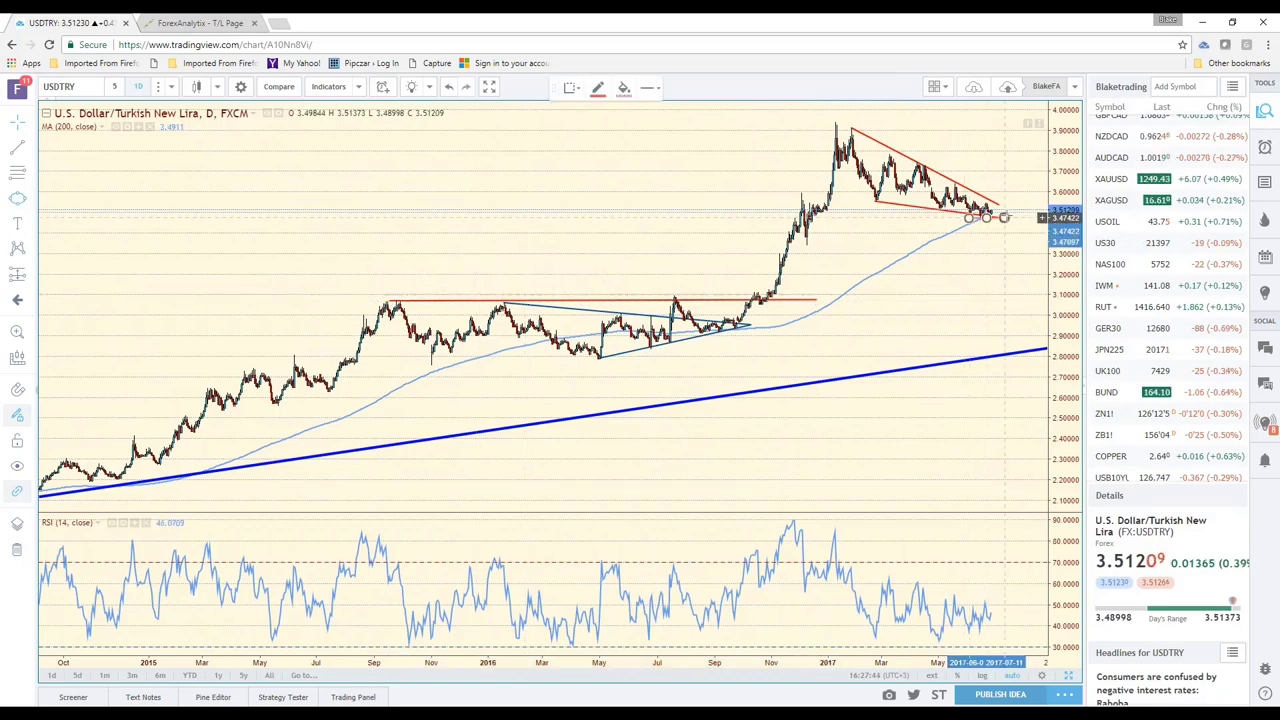
click(1004, 217)
click(1014, 316)
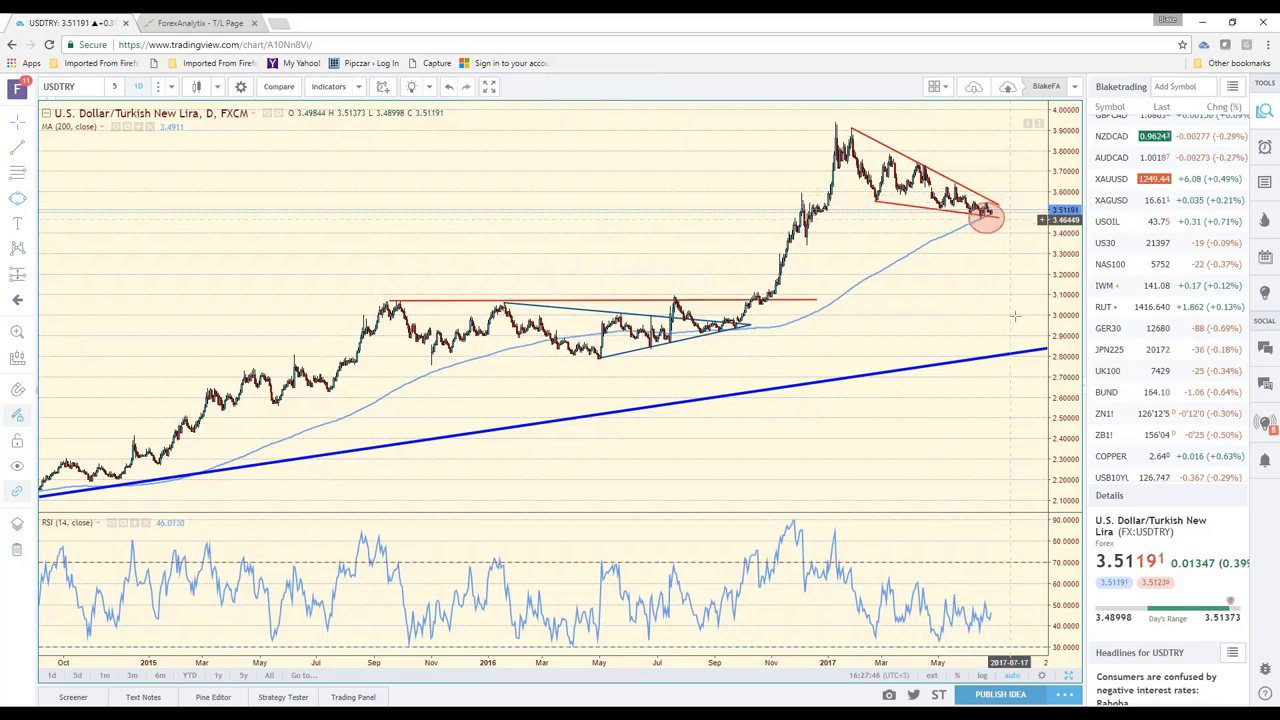
drag(966, 297, 940, 295)
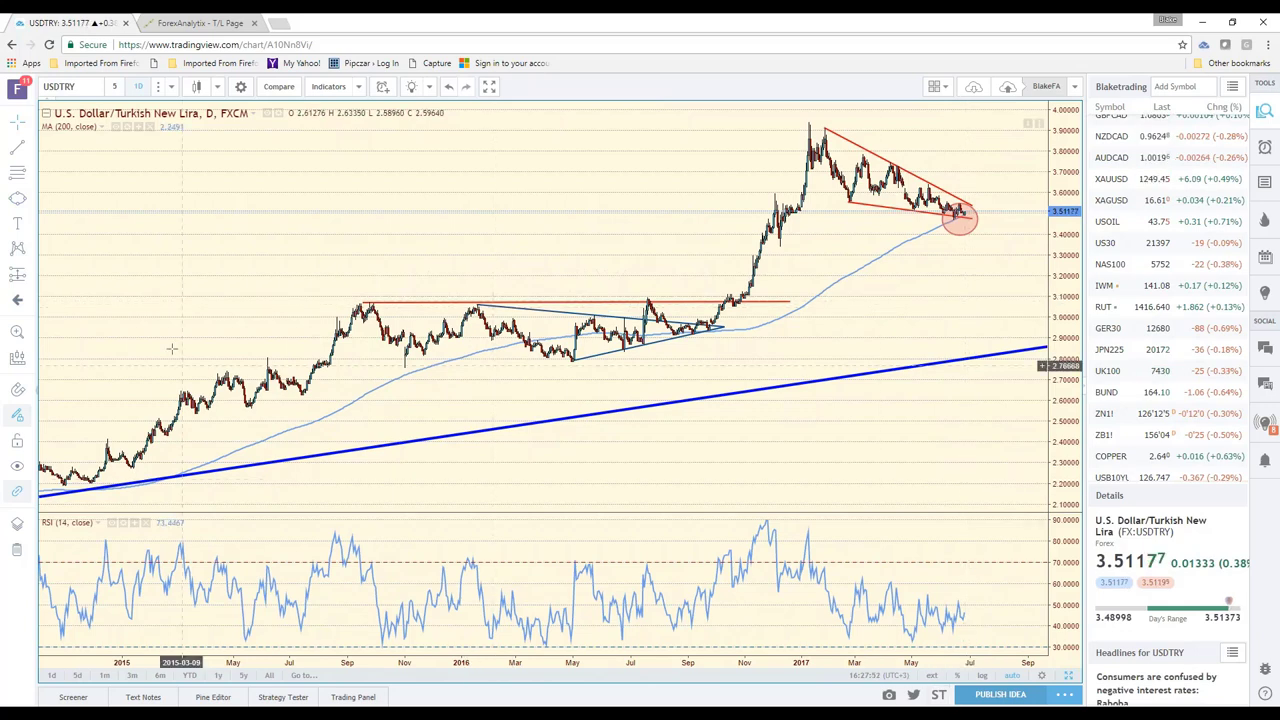
Step: Draw a converging wedge on the RSI from the April peak and May low, then snapshot the chart
click(17, 147)
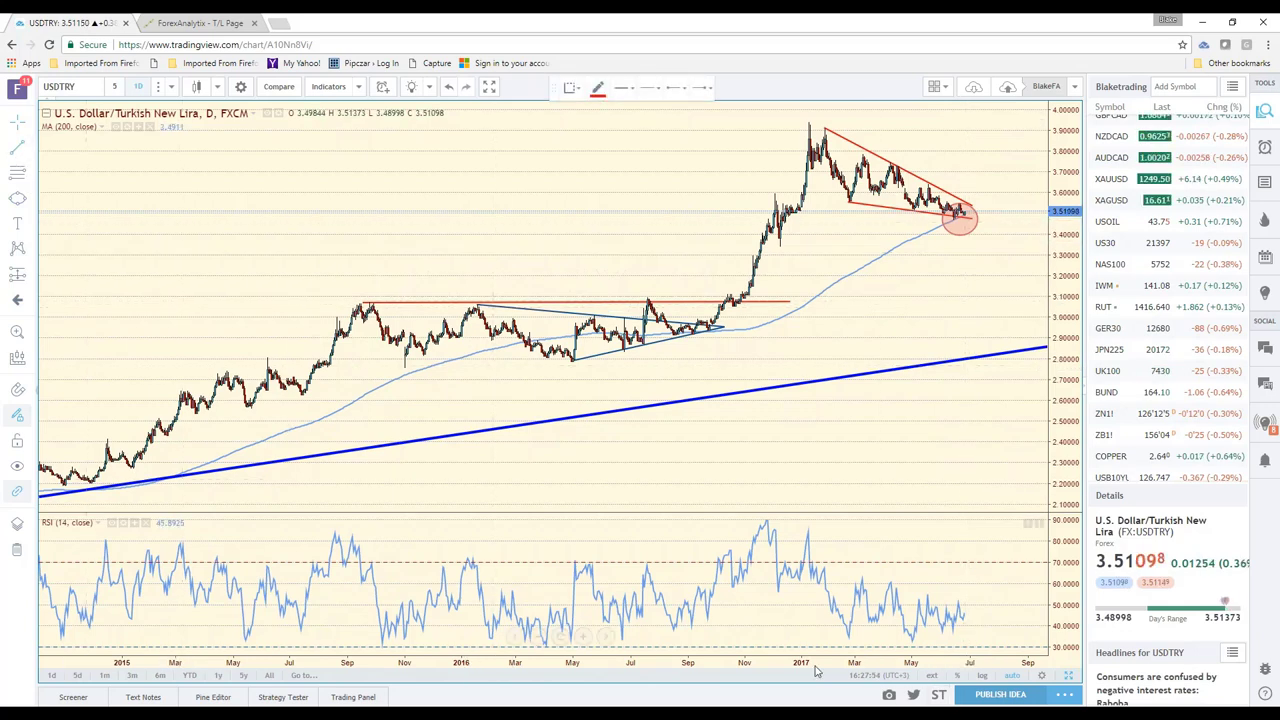
click(885, 577)
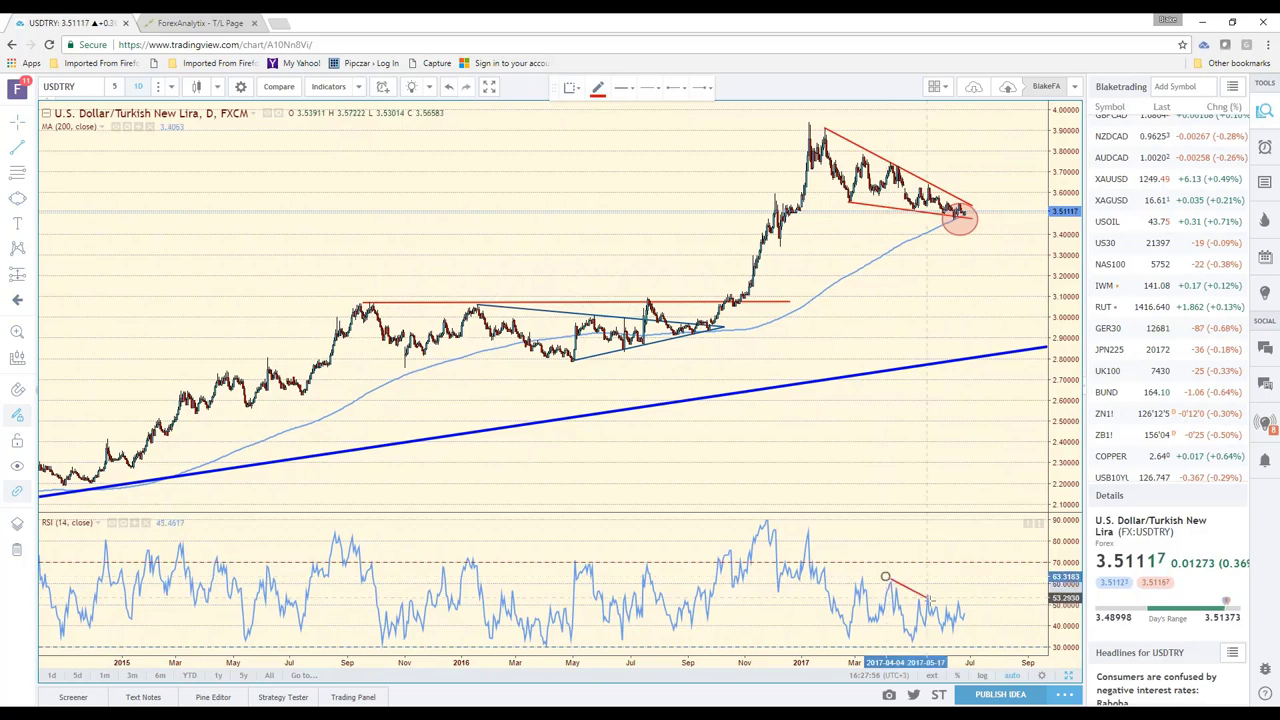
click(978, 606)
click(912, 646)
click(977, 626)
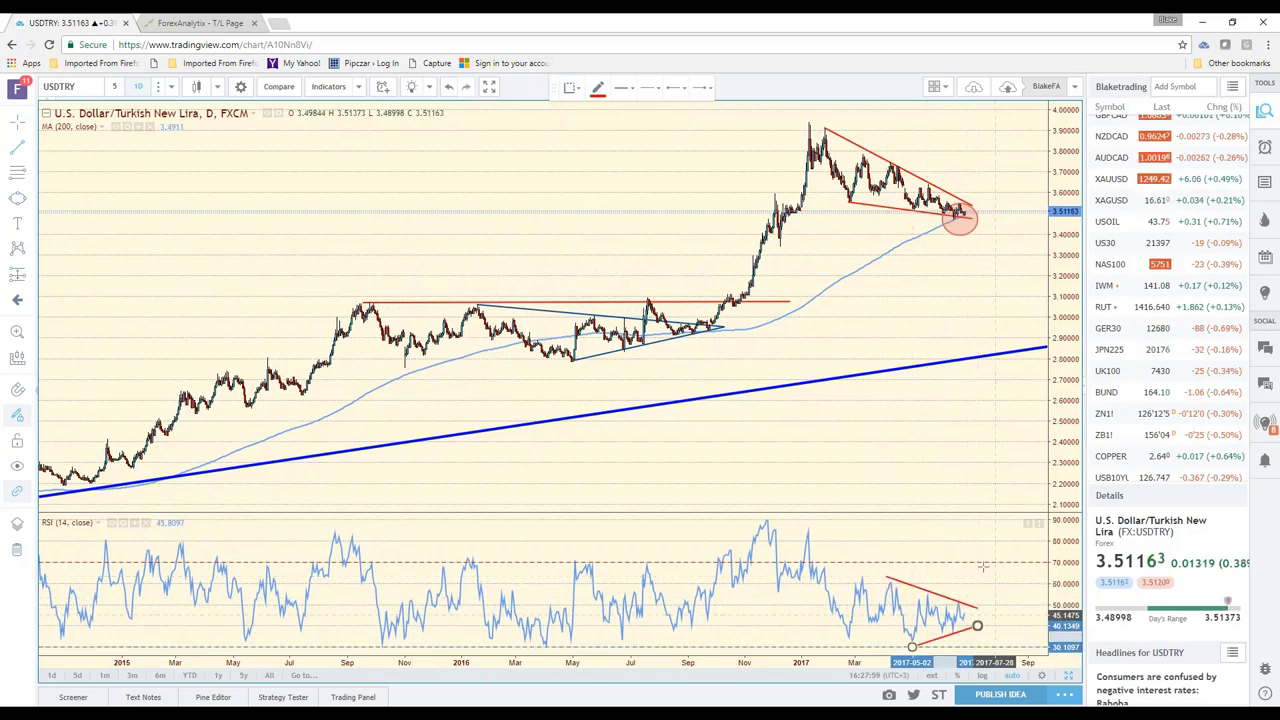
key(Escape)
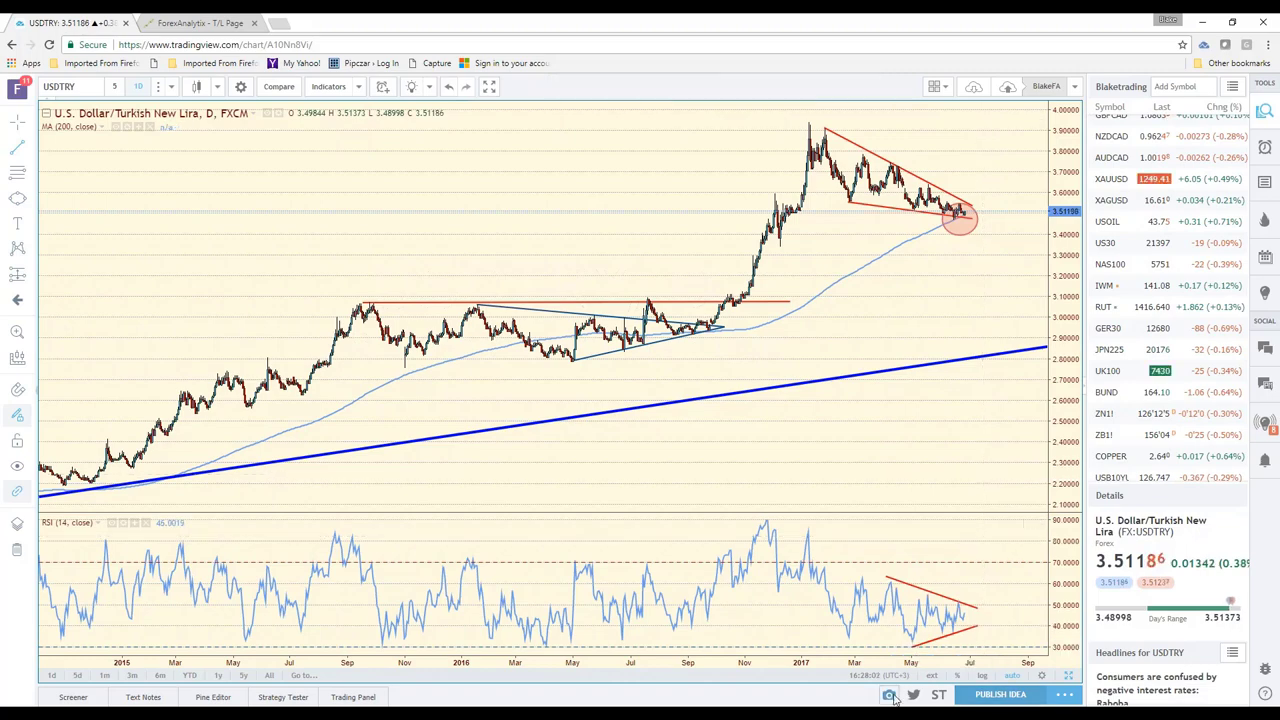
click(889, 695)
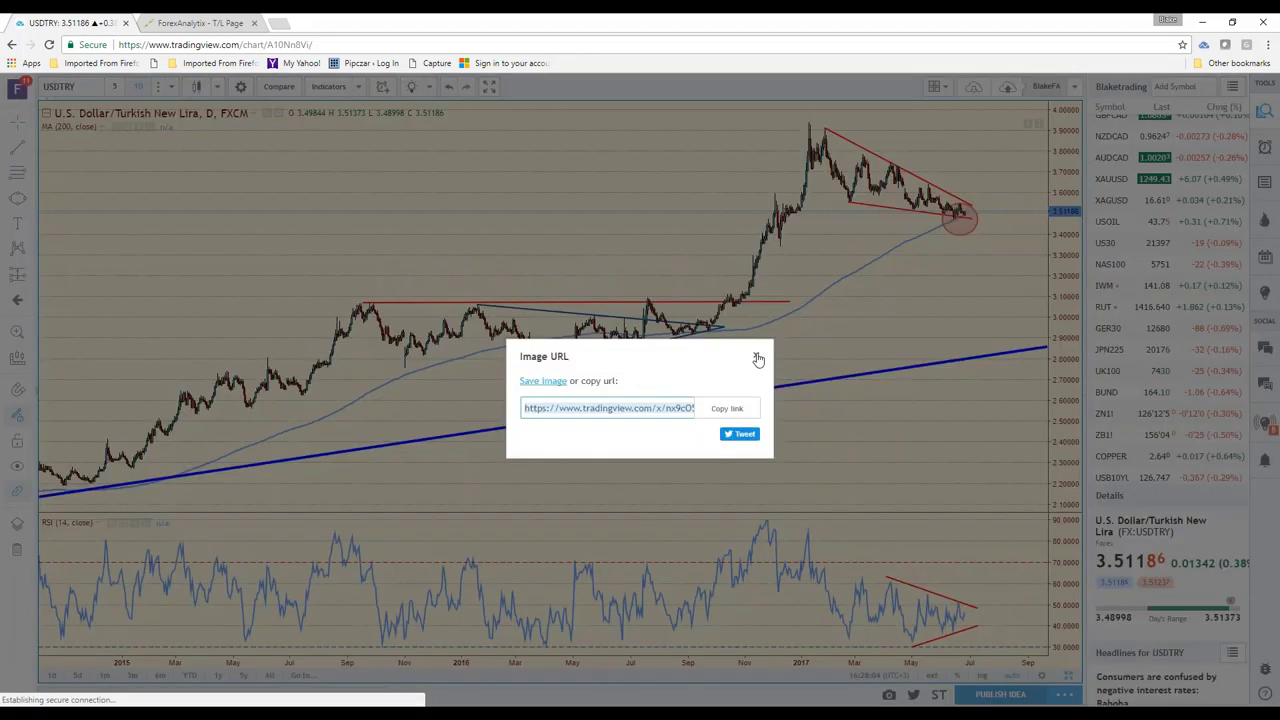
Step: Close the snapshot's Image URL dialog
click(757, 358)
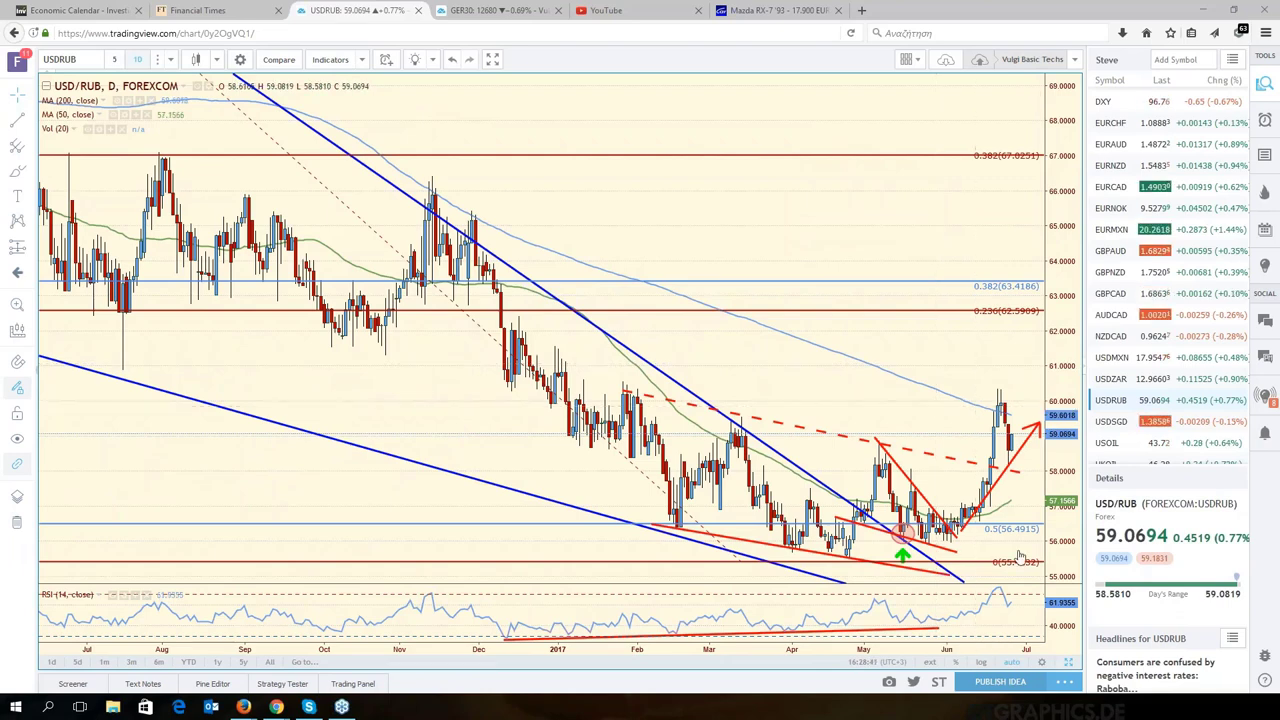
Step: Select the Rectangle tool and reload USDRUB after briefly stepping to USD/SGD
drag(979, 347, 909, 355)
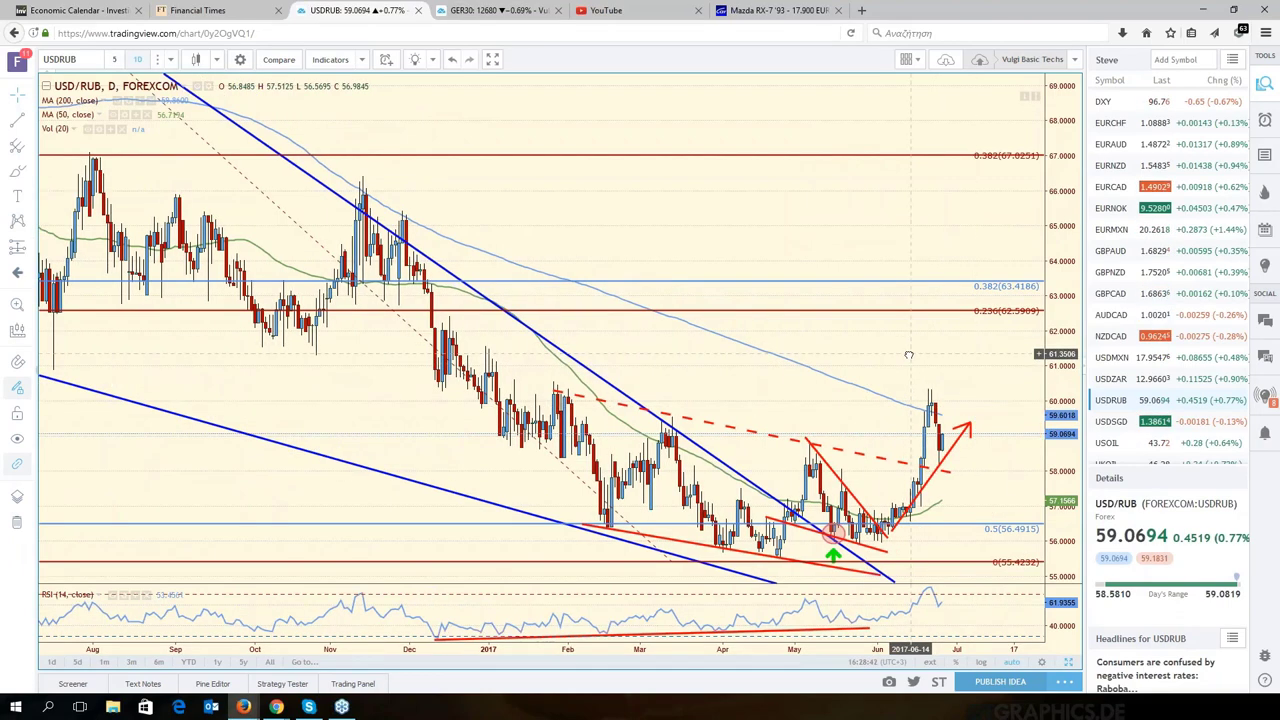
click(24, 171)
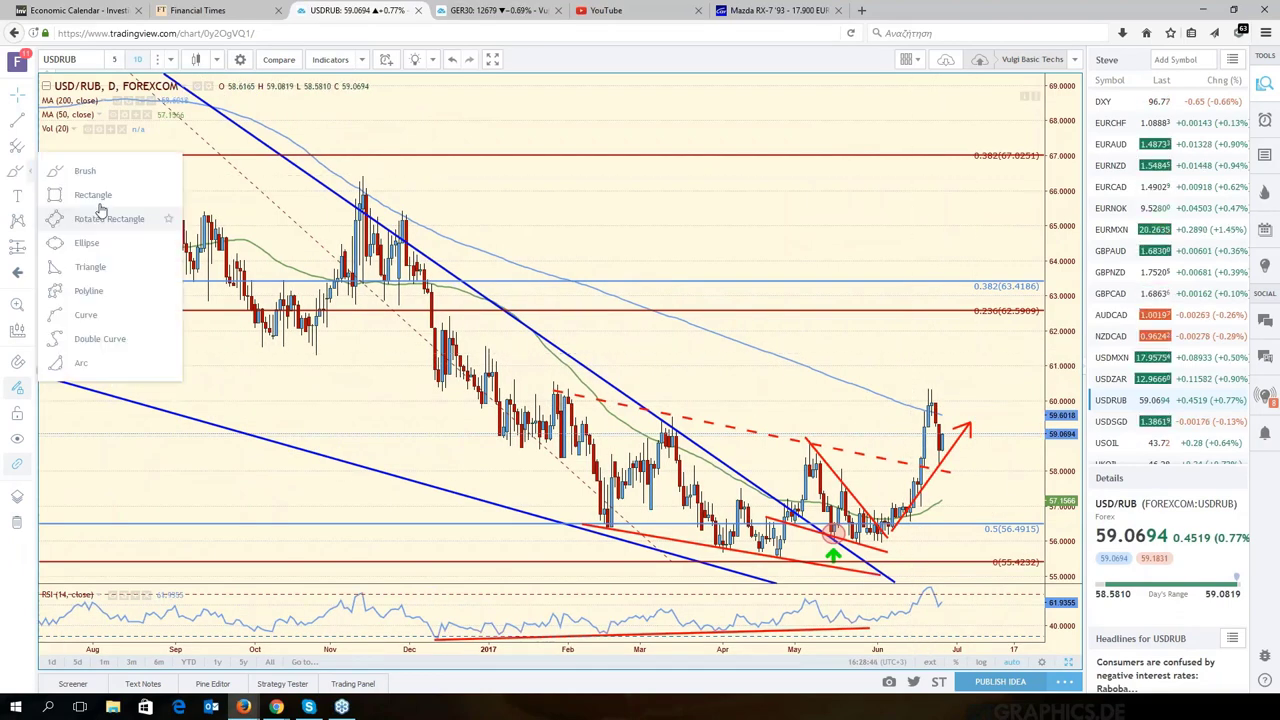
click(93, 195)
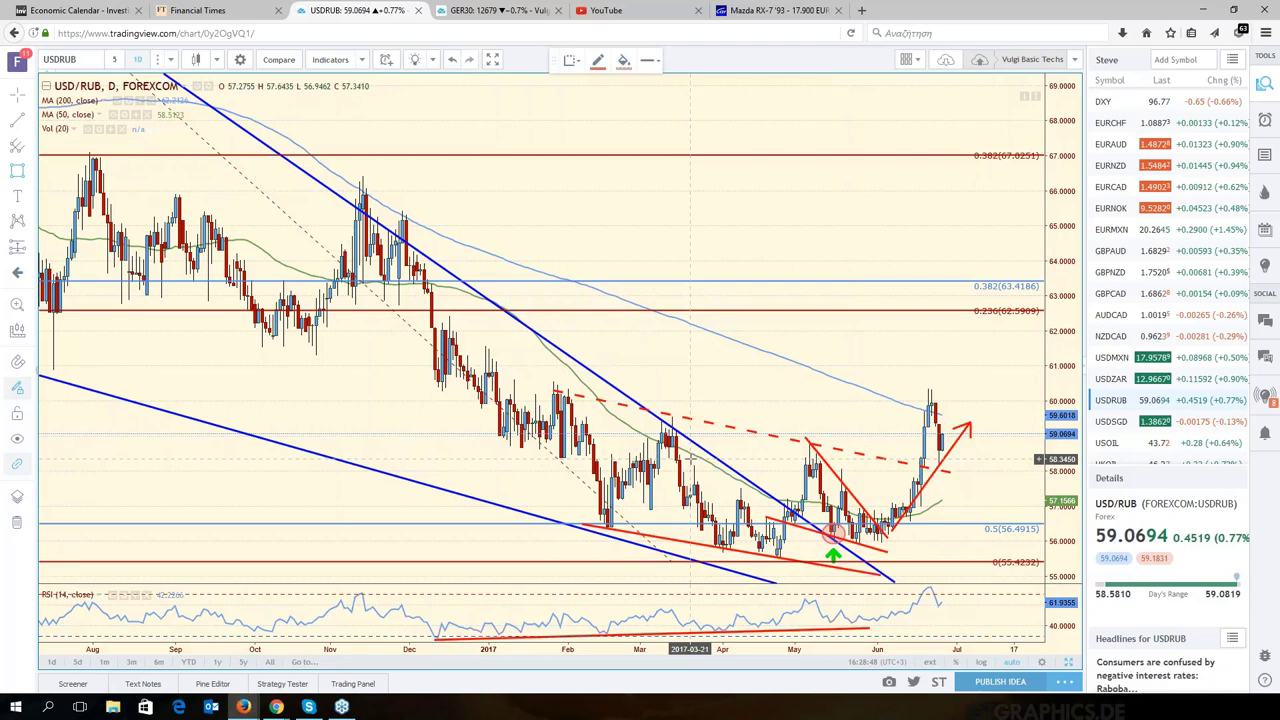
key(Down)
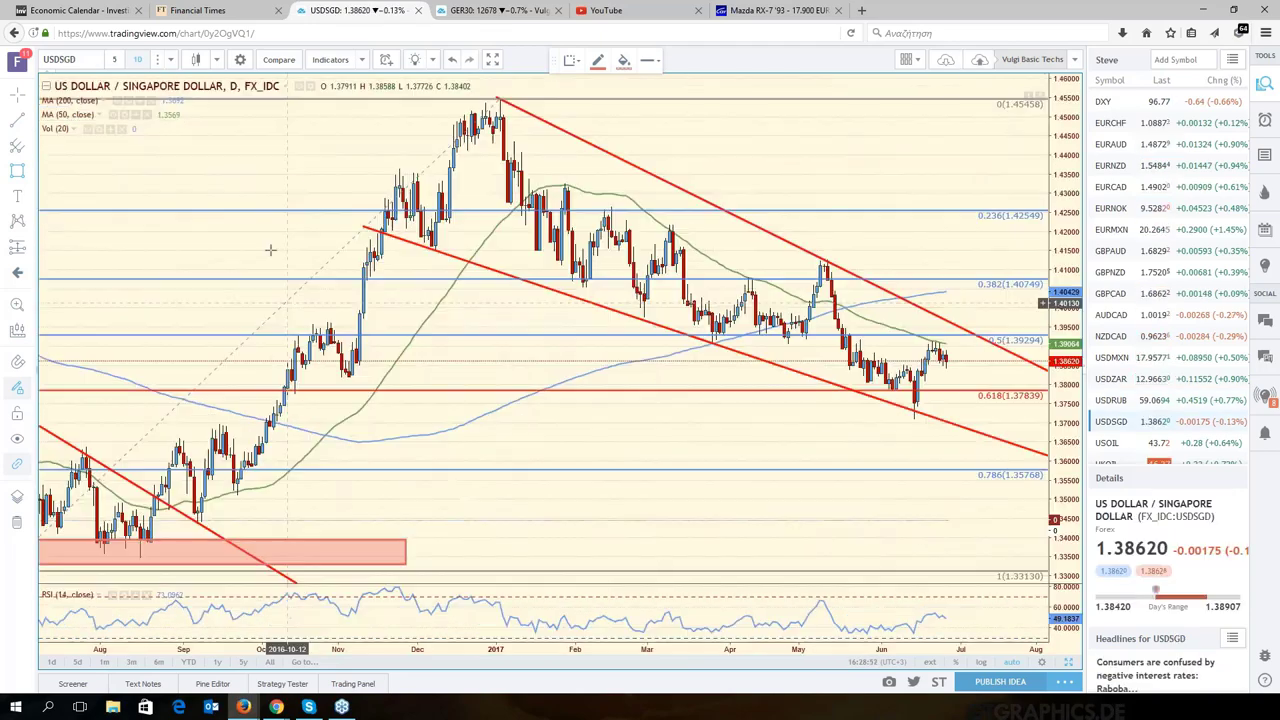
text(USDR)
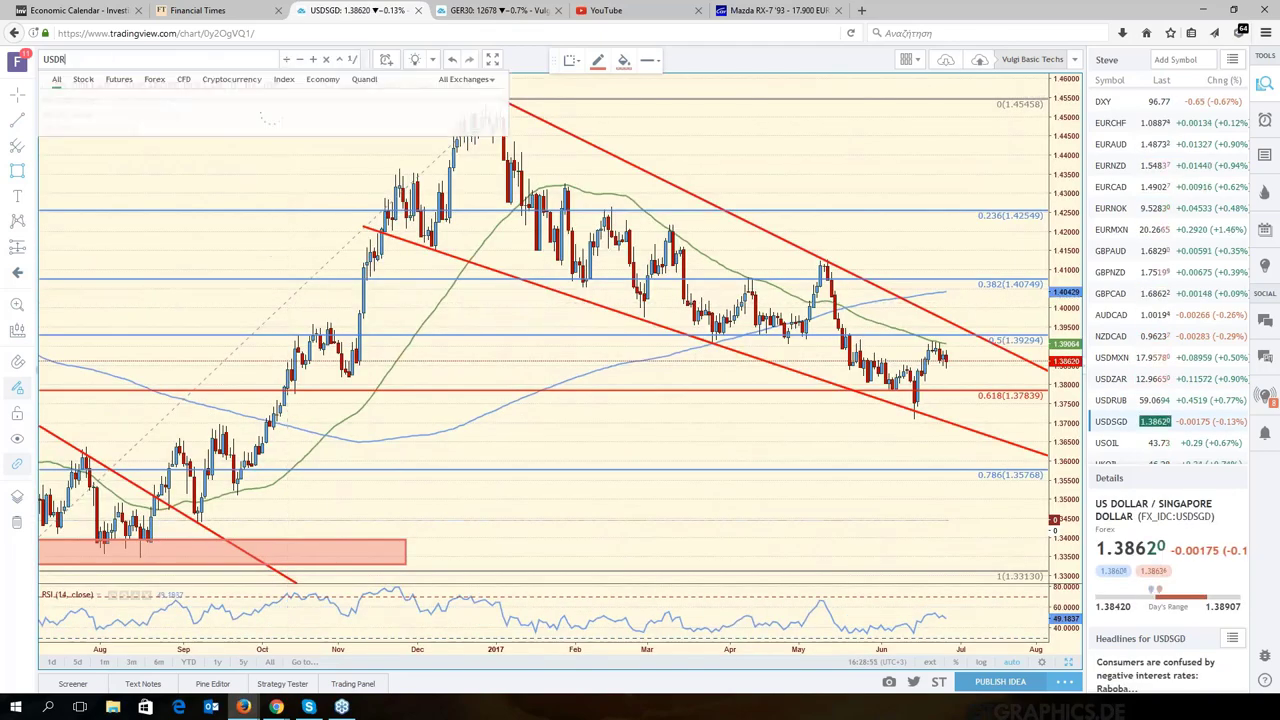
text(UB)
key(Return)
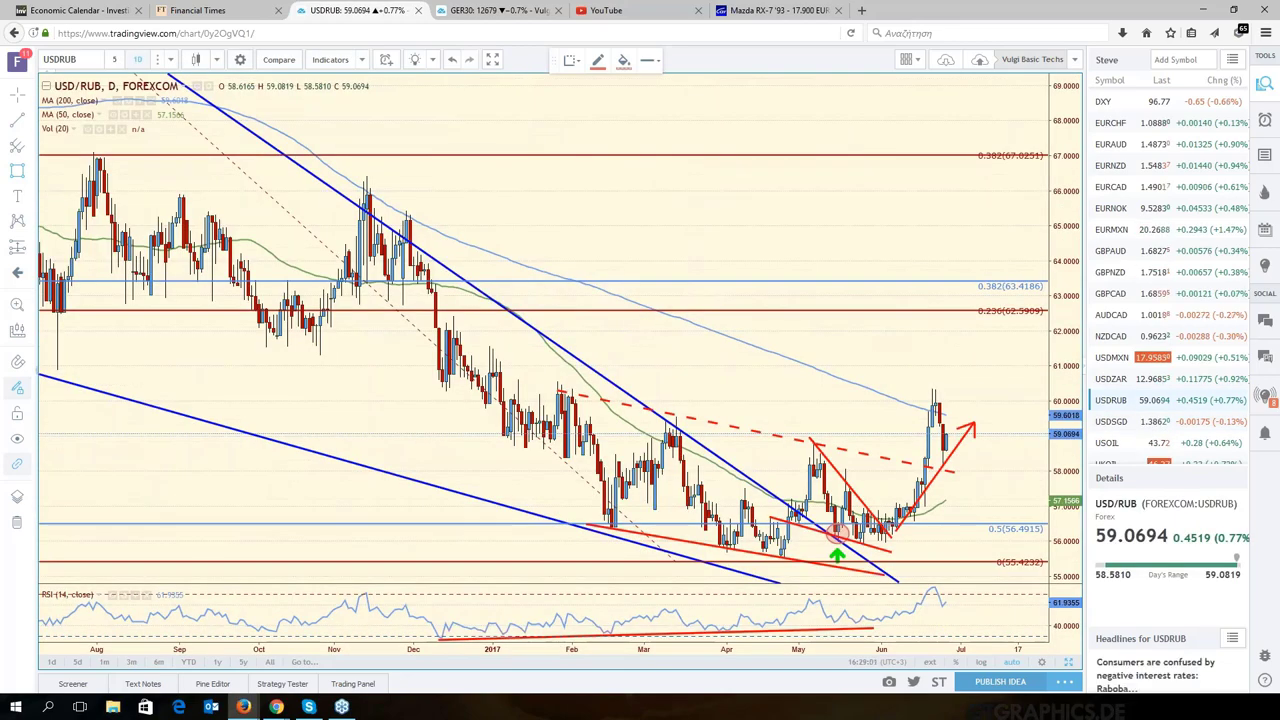
Step: Draw a thin pink zone at about 58.2 from February past the latest bars
click(17, 172)
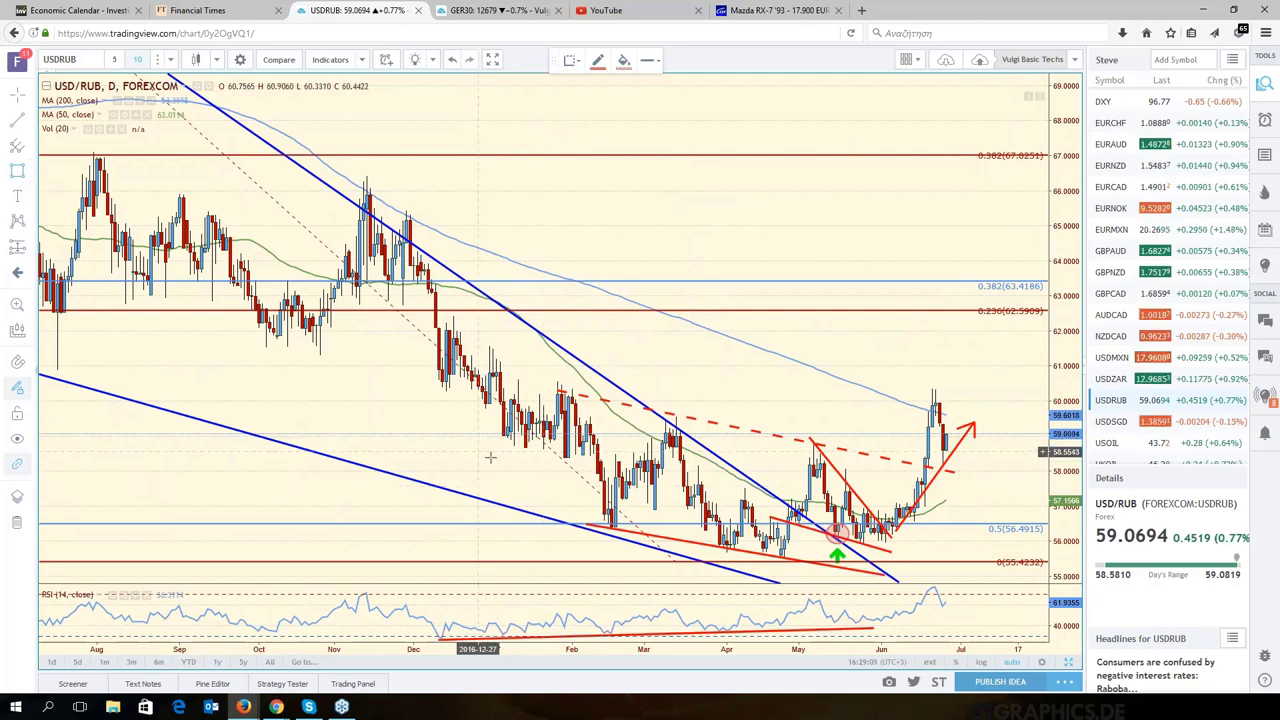
drag(507, 453, 1022, 465)
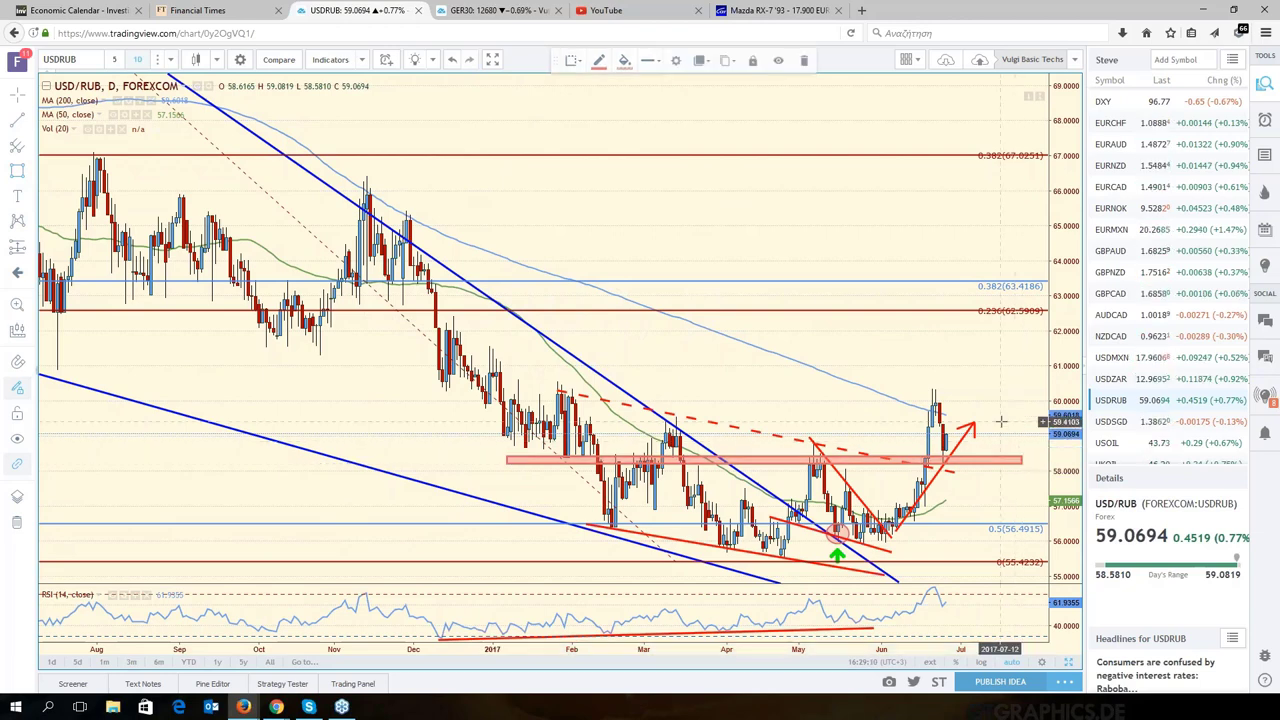
click(998, 417)
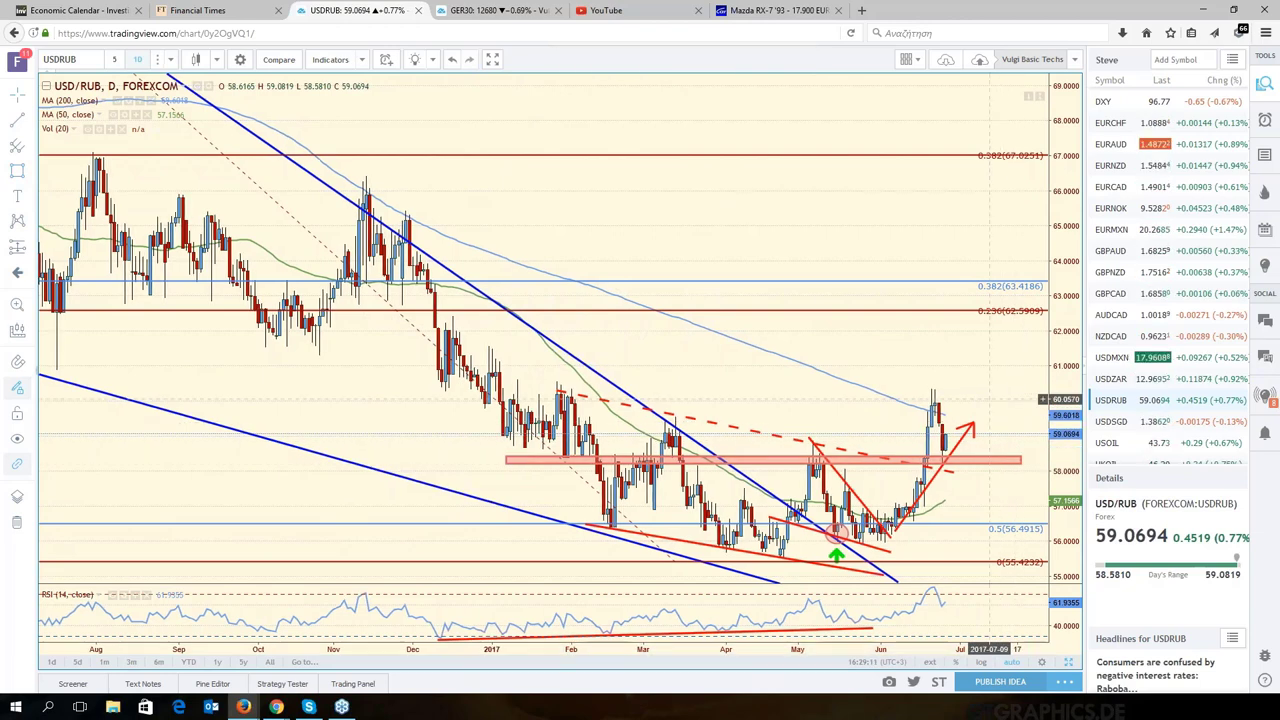
drag(990, 399, 963, 402)
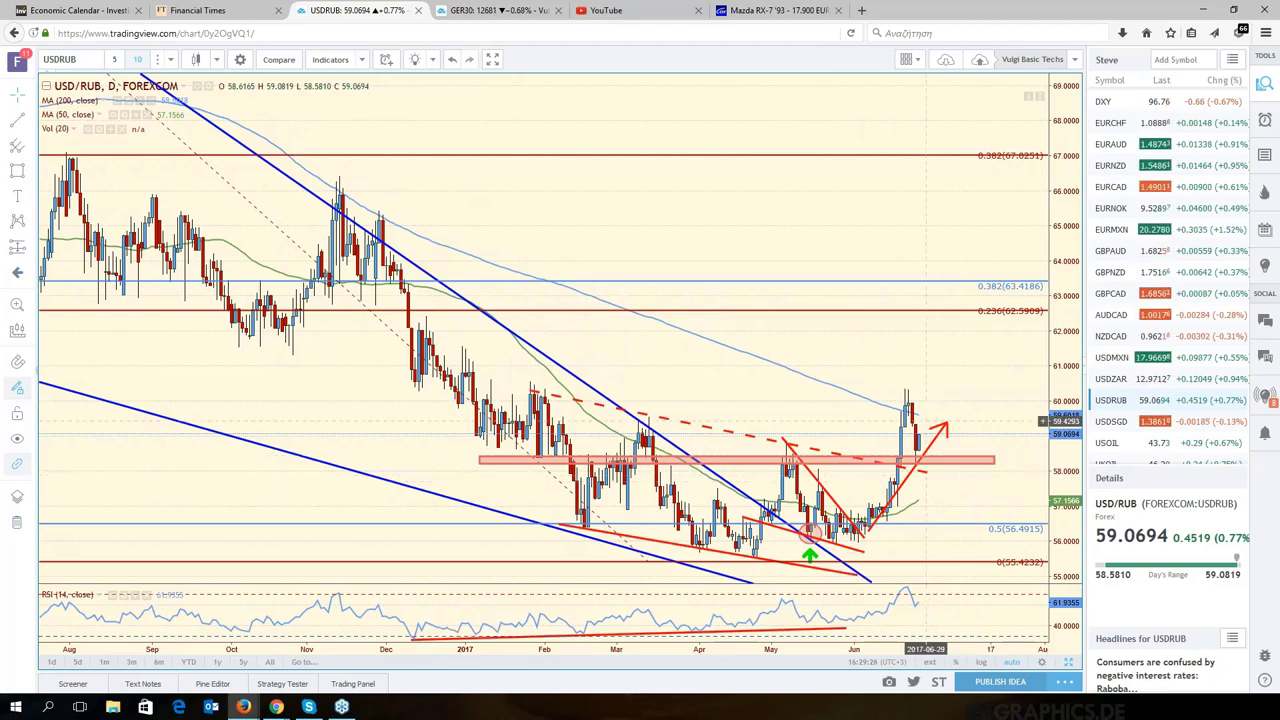
Step: Circle the latest USD/RUB spike near 60 with a pink ellipse
click(28, 170)
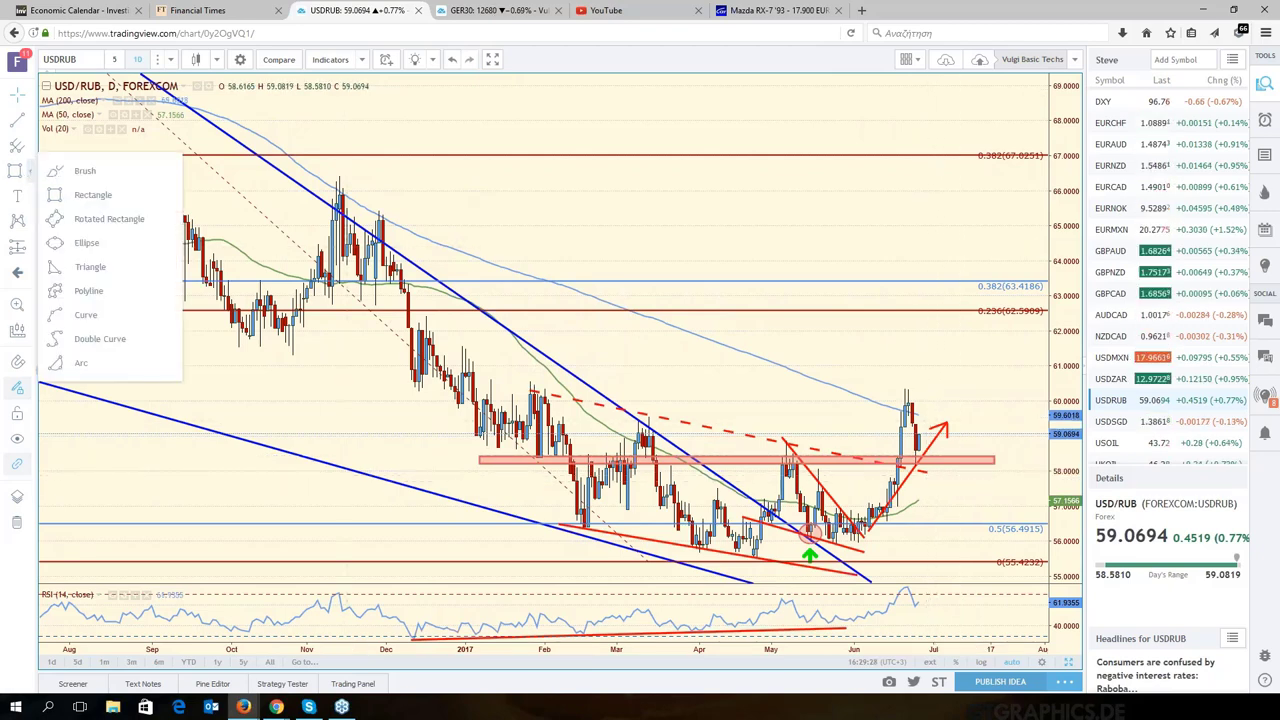
click(87, 243)
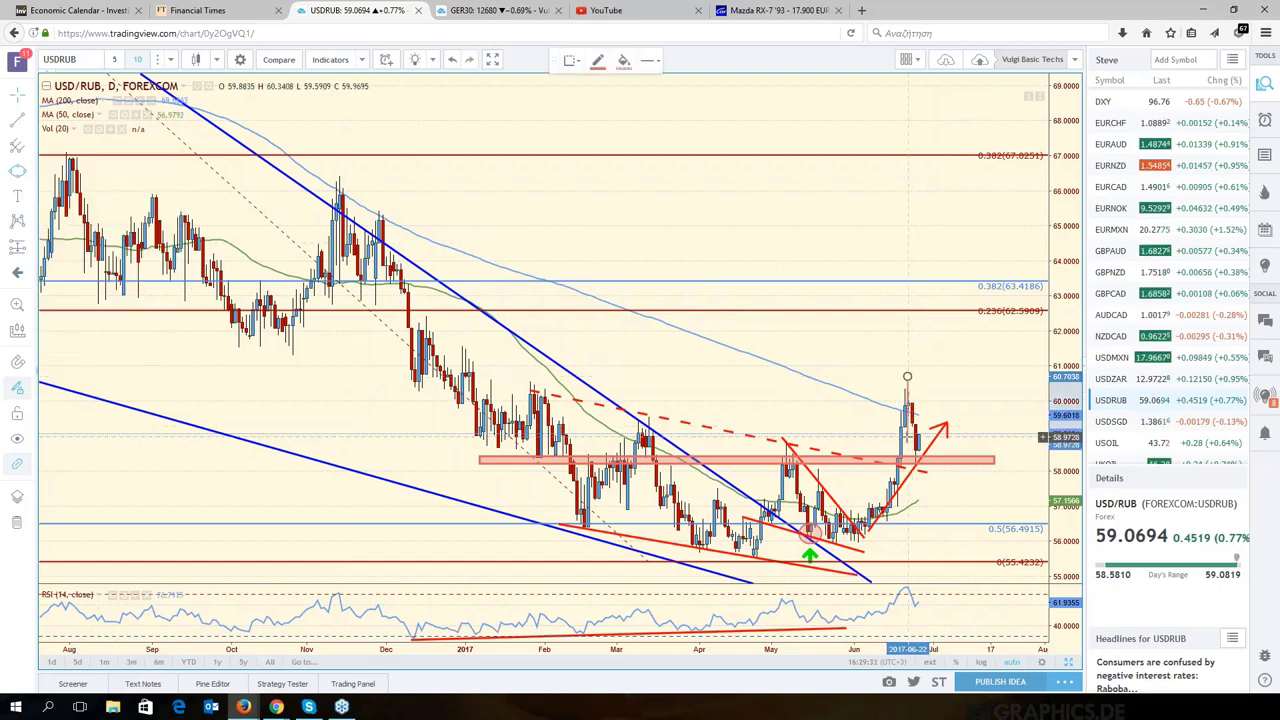
drag(907, 378, 914, 440)
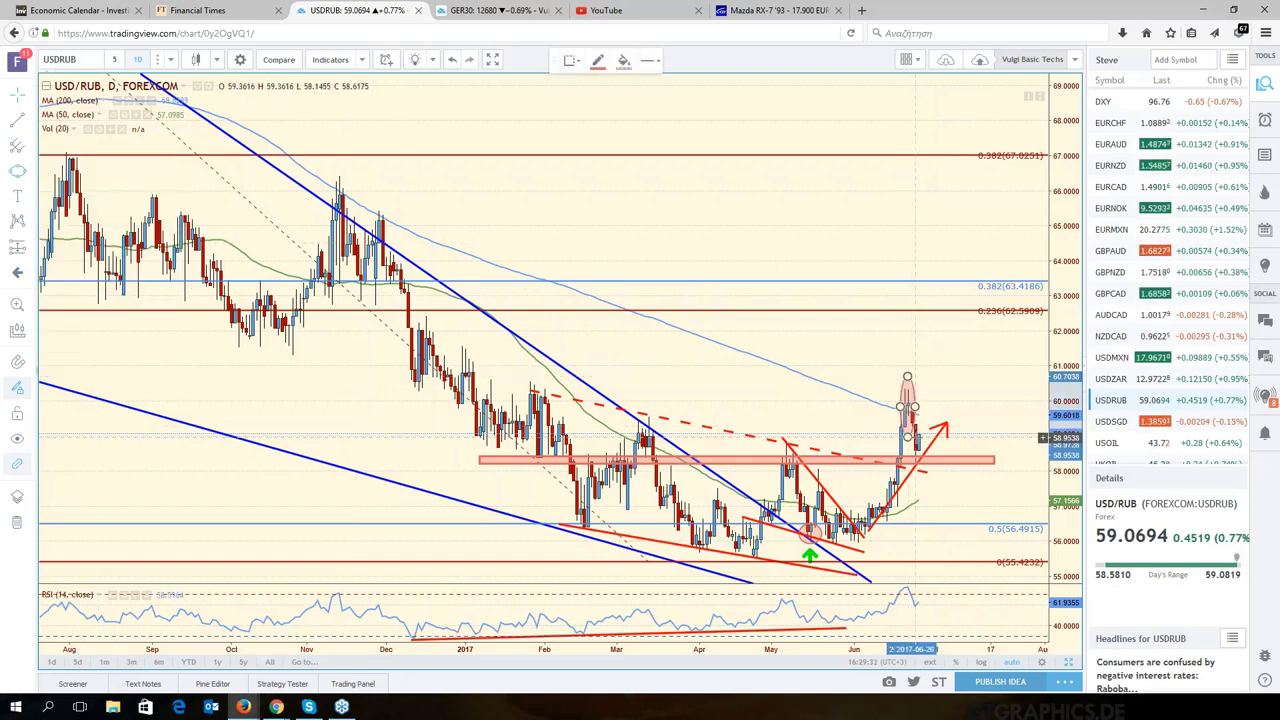
click(947, 392)
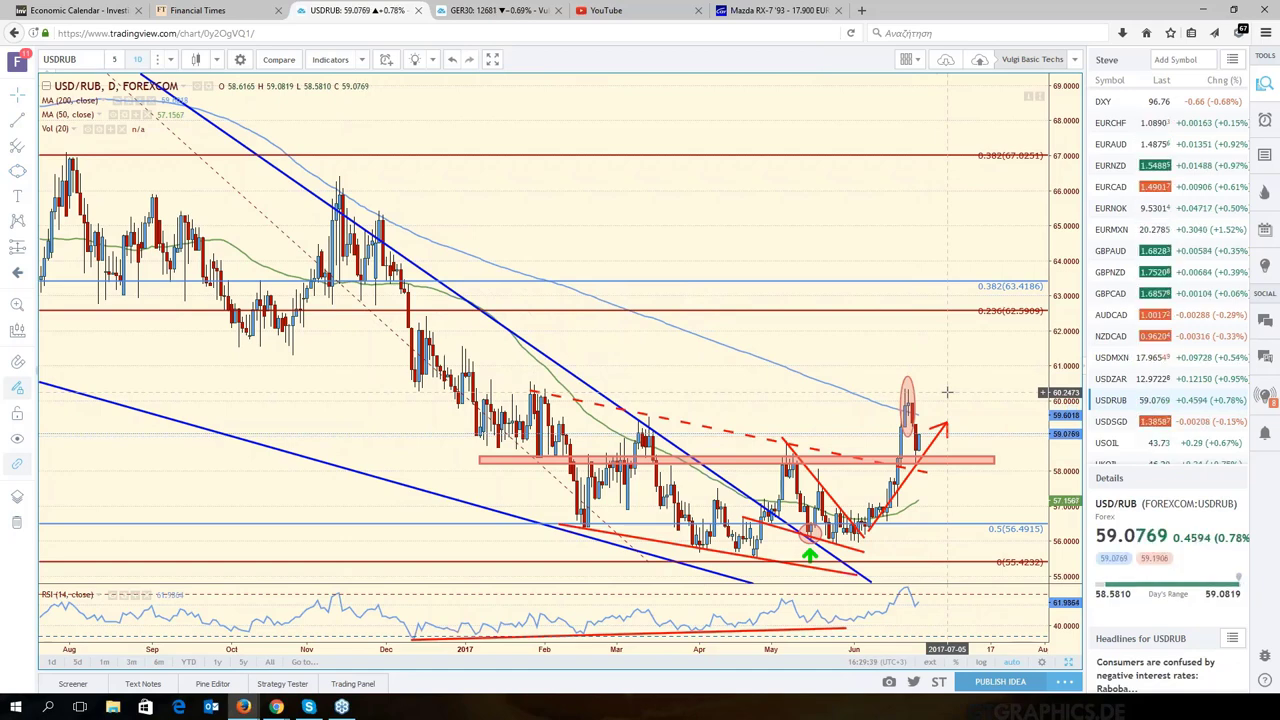
Step: Reset the chart view and adjust the framing slightly
right_click(940, 390)
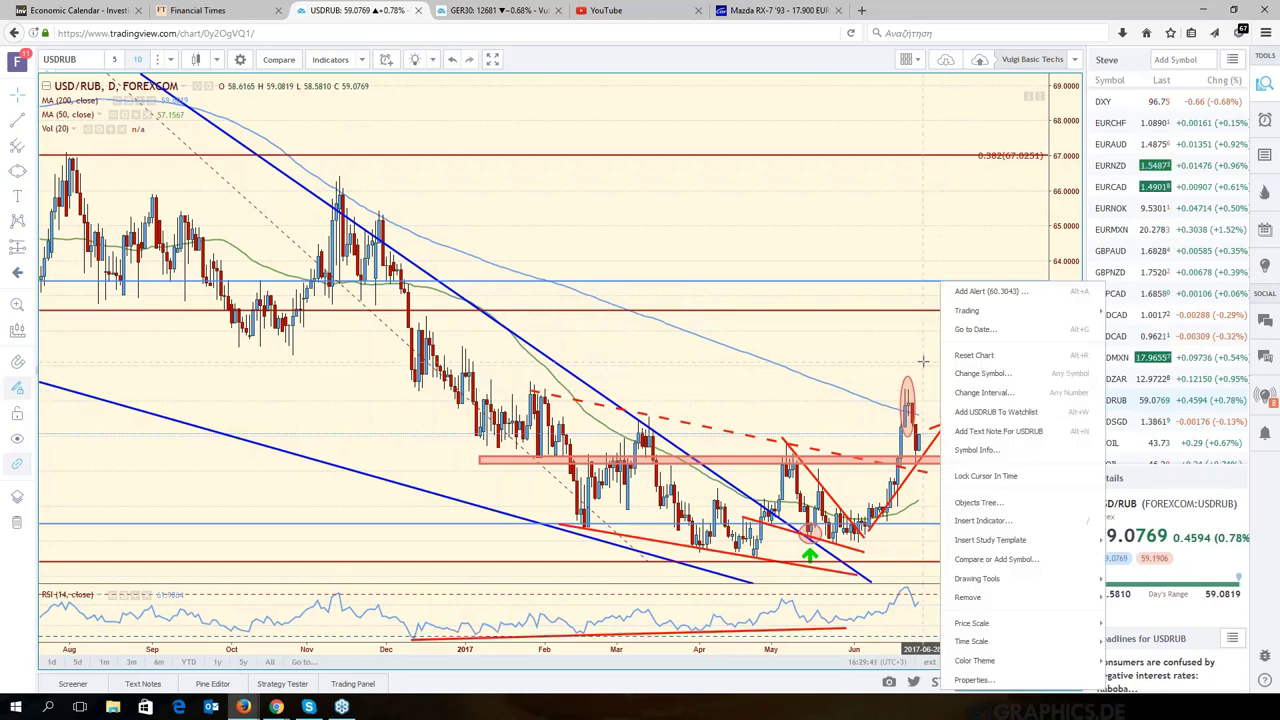
click(922, 362)
key(alt+r)
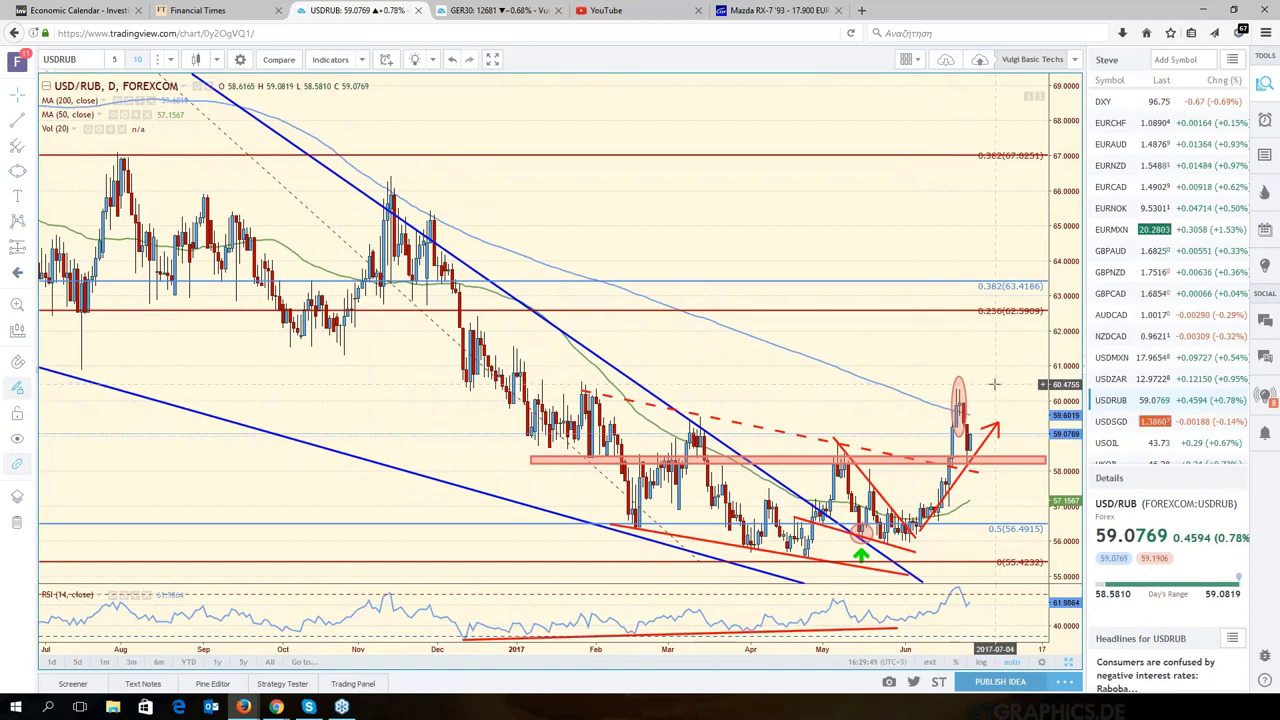
drag(994, 383, 973, 394)
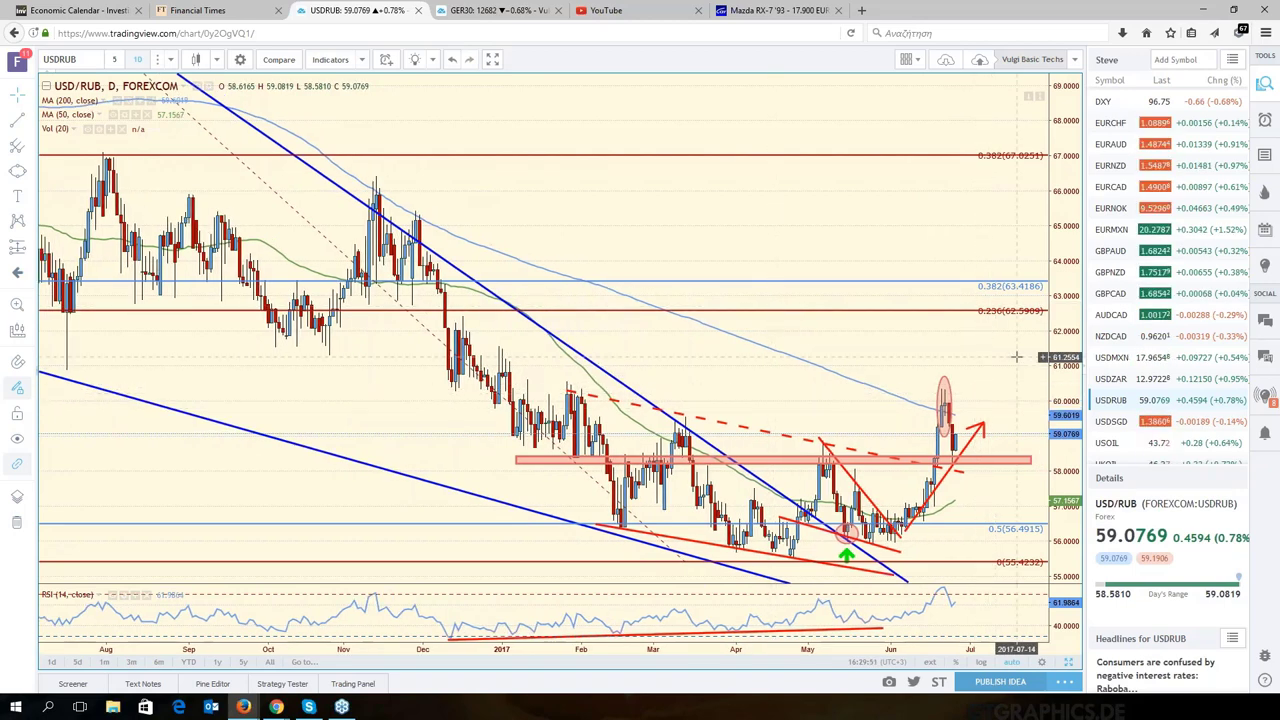
scroll(1149, 394, down, 2)
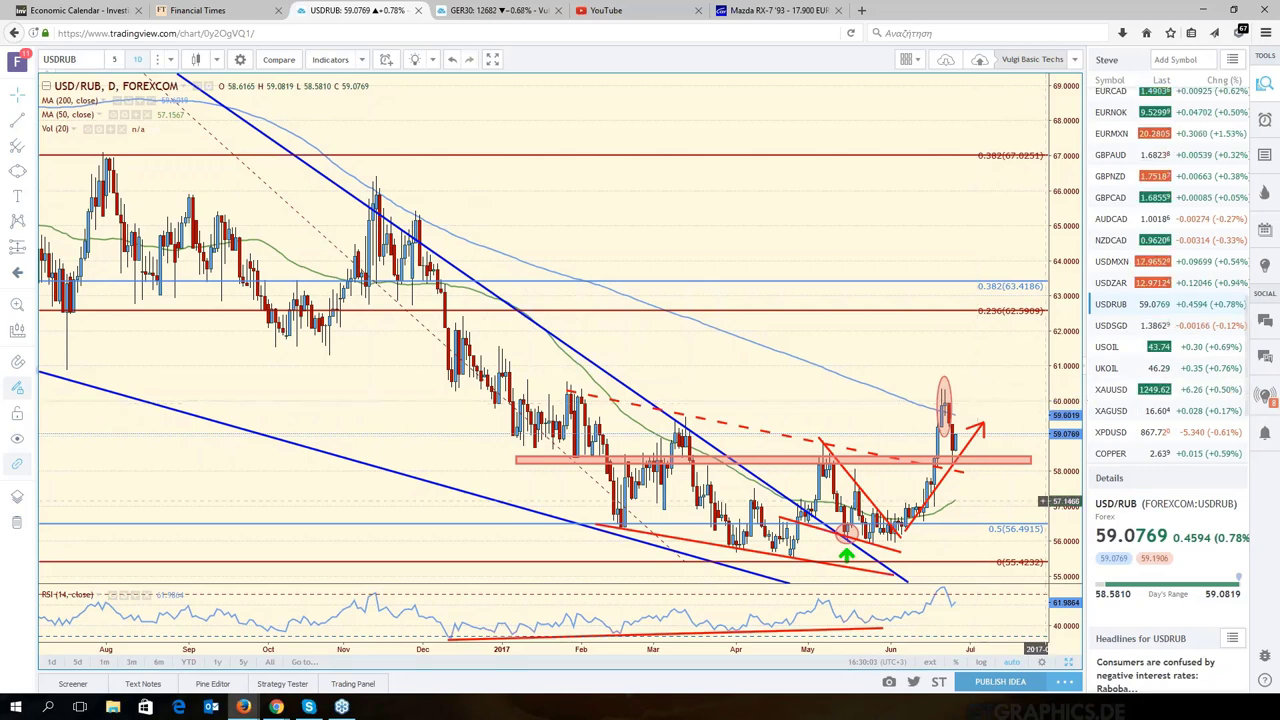
Step: Restore the six-chart grid and make the bottom-right Dollar Index panel active
click(1069, 665)
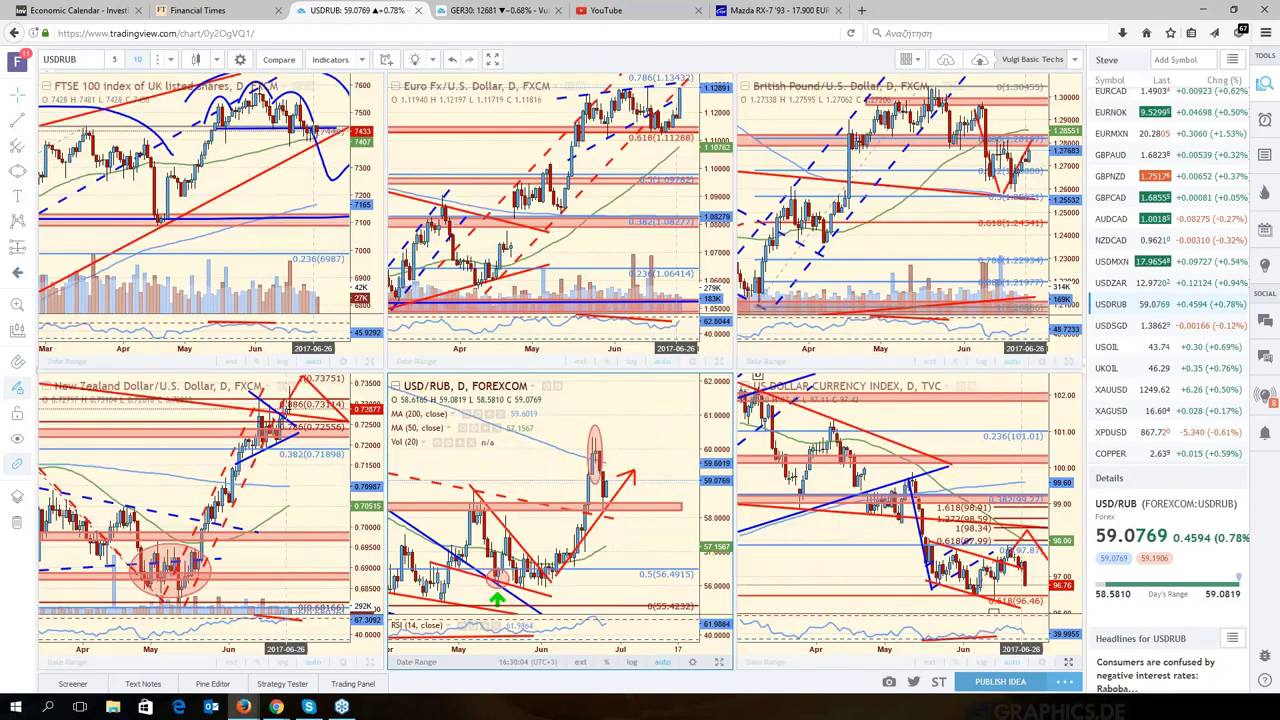
click(1000, 664)
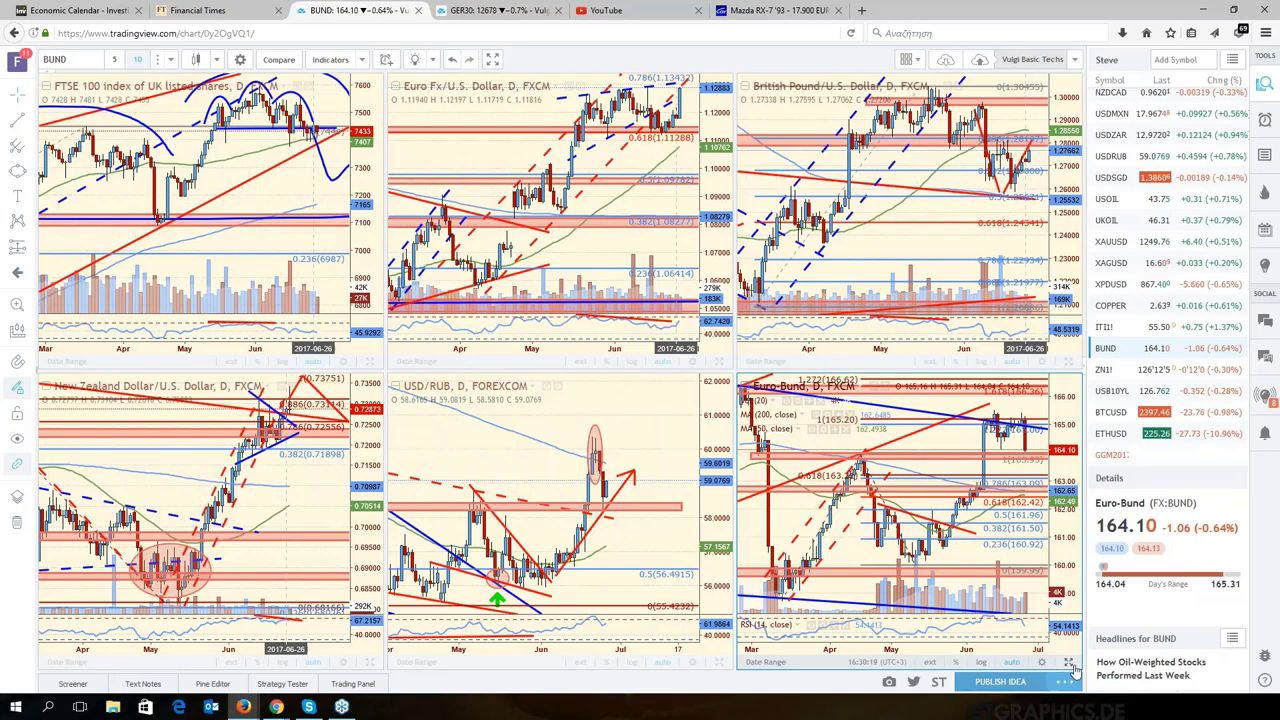
Step: Maximize the Euro-Bund daily chart and review it from August to the latest bars
click(1069, 665)
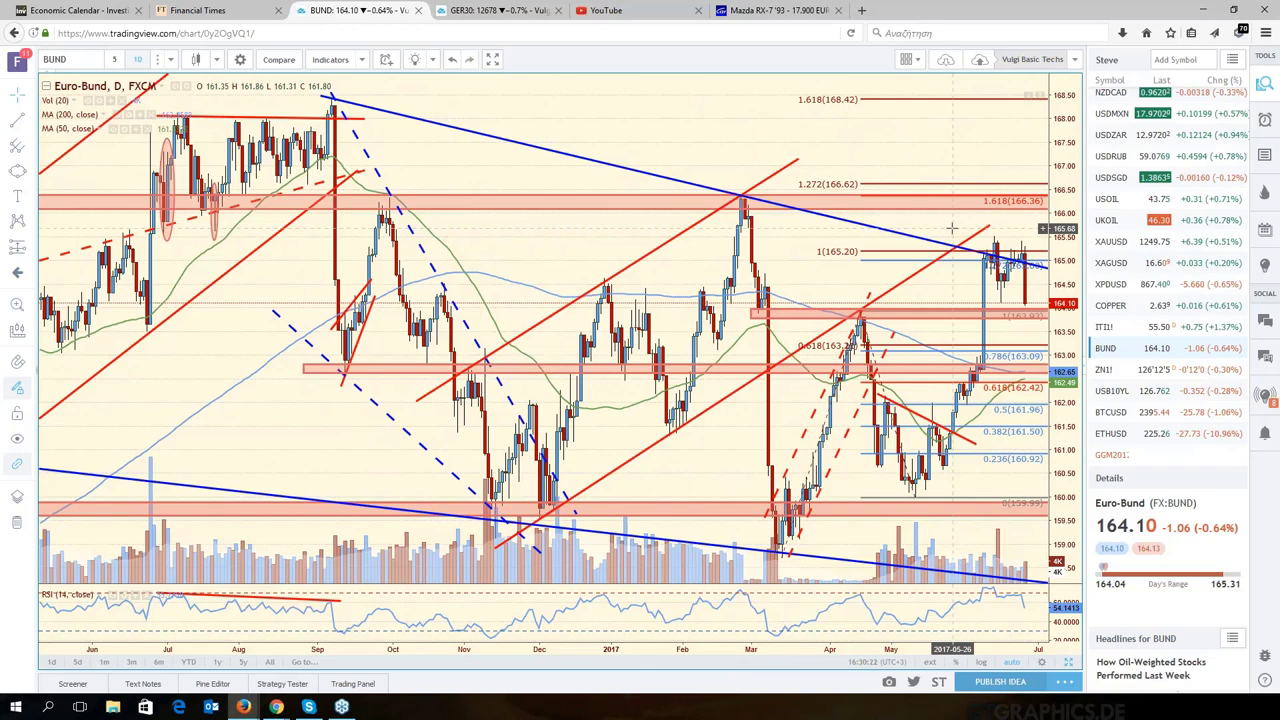
drag(952, 228, 855, 243)
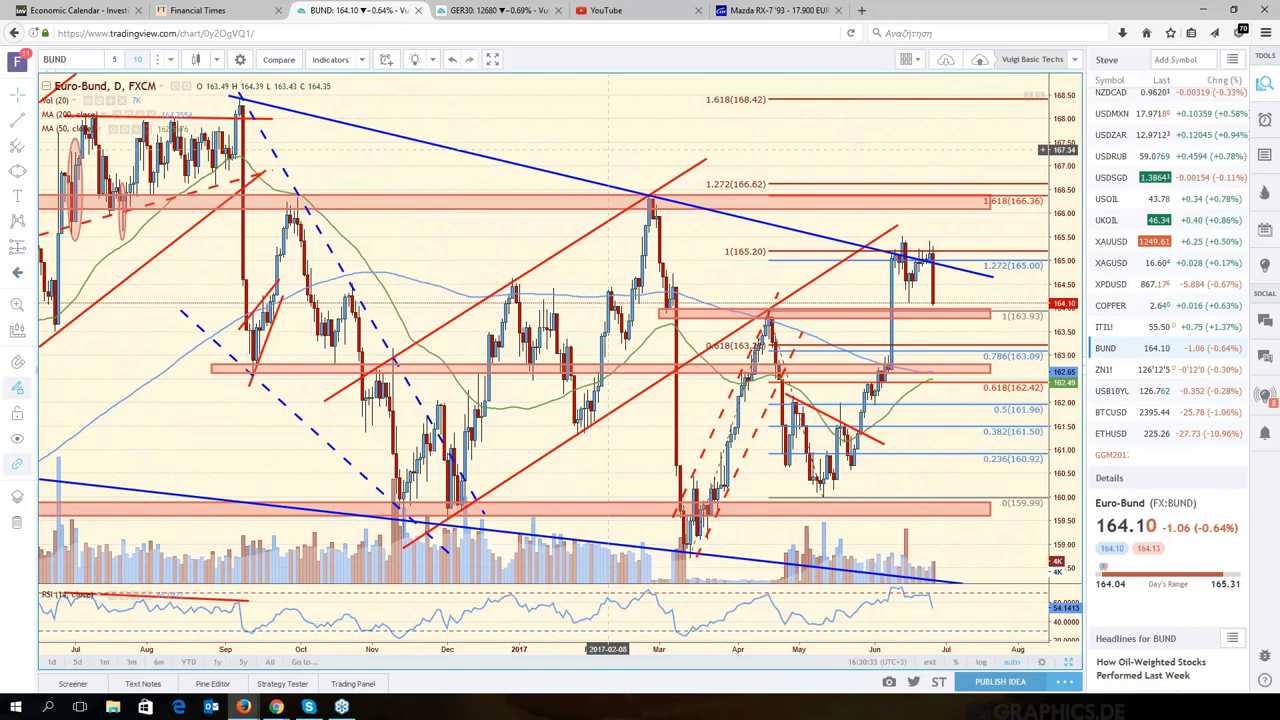
scroll(620, 200, down, 2)
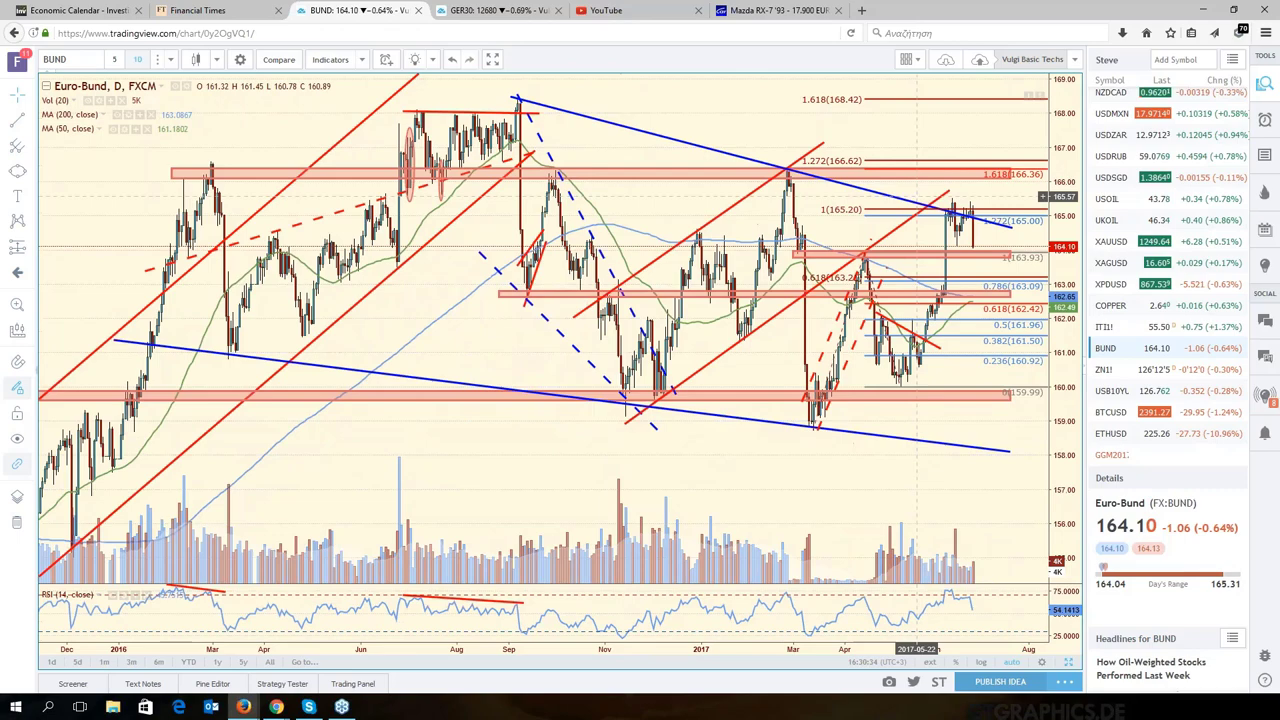
scroll(916, 197, up, 3)
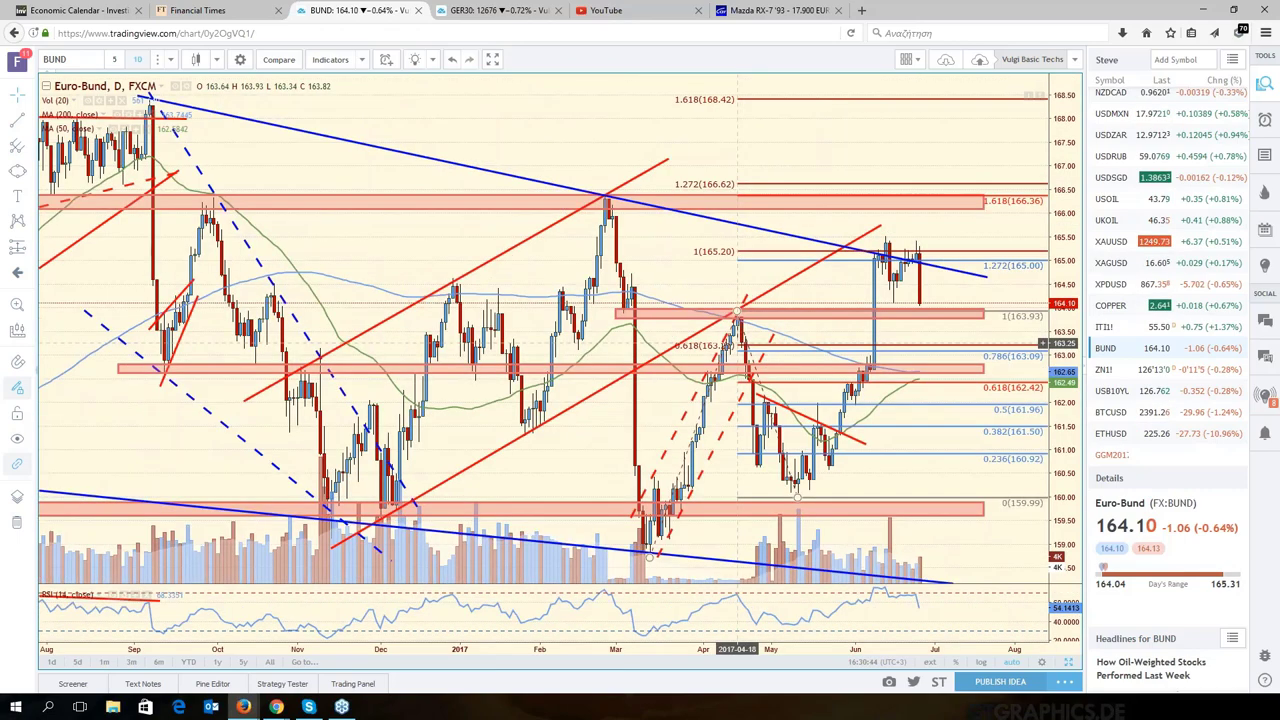
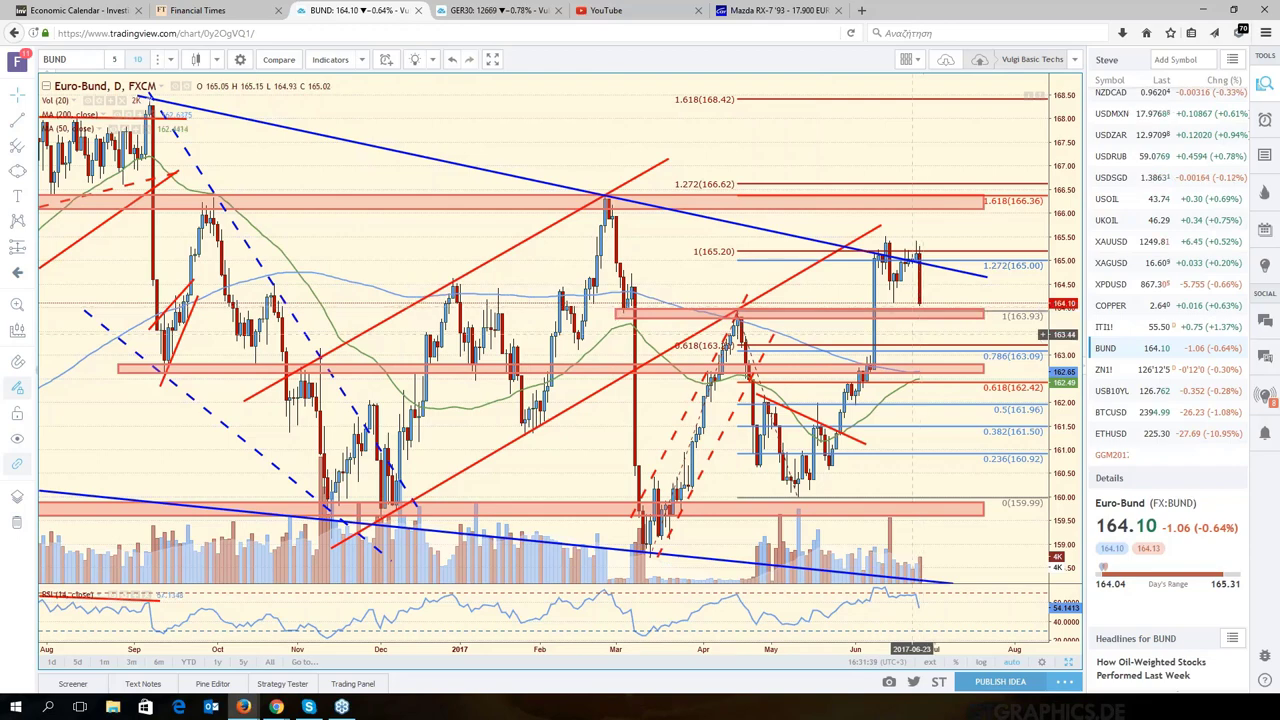
Step: Zoom out the Euro-Bund chart and draw a red line from about 164 down to the channel near 158.5
scroll(915, 334, down, 2)
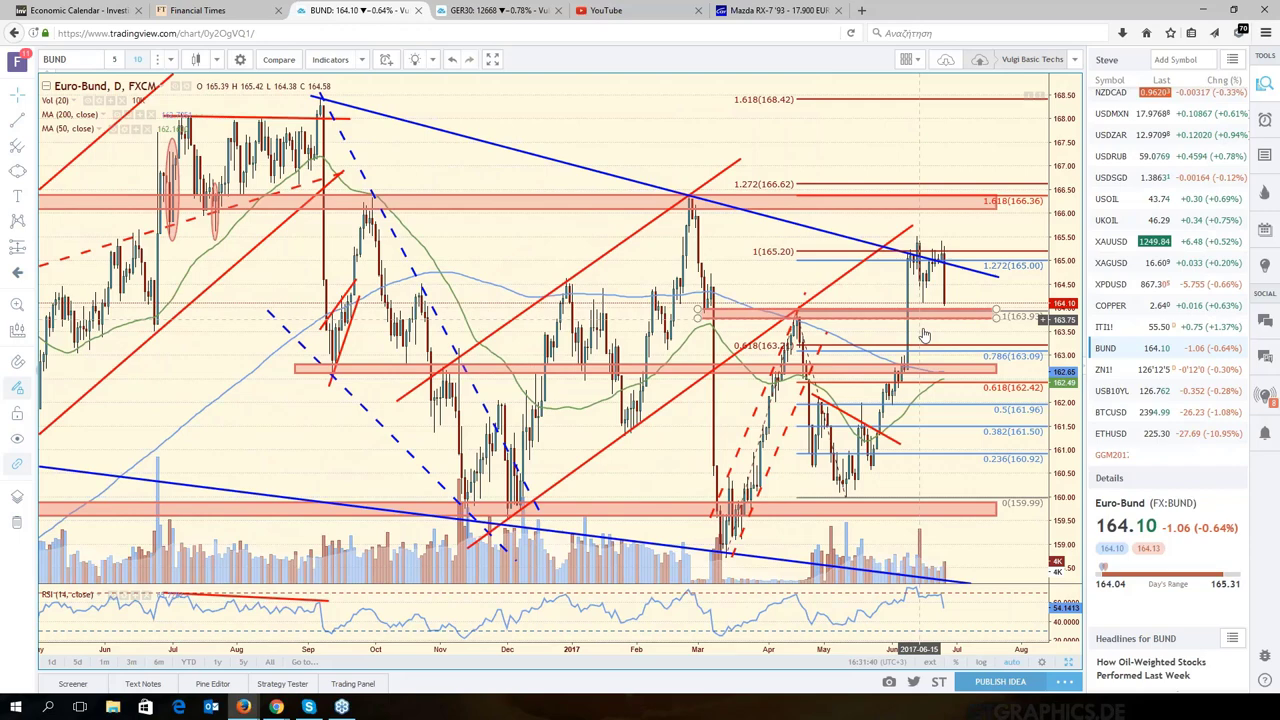
scroll(925, 334, down, 2)
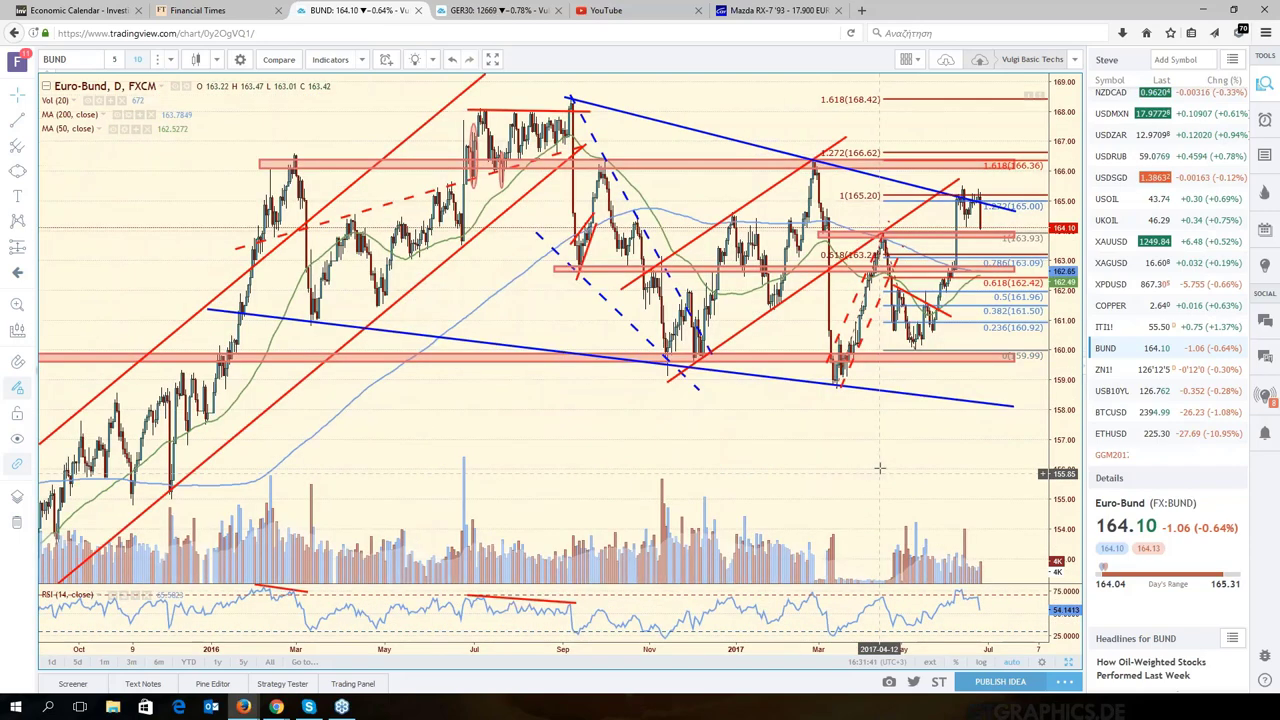
click(903, 228)
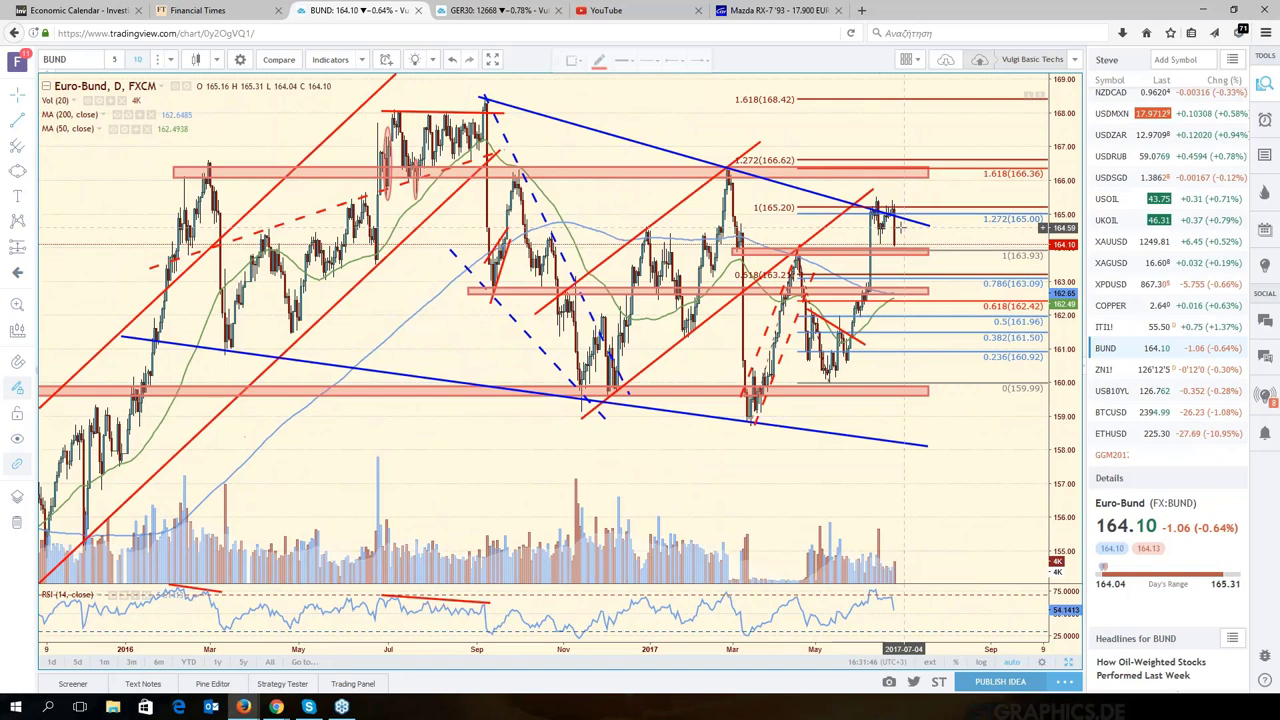
drag(900, 228, 917, 433)
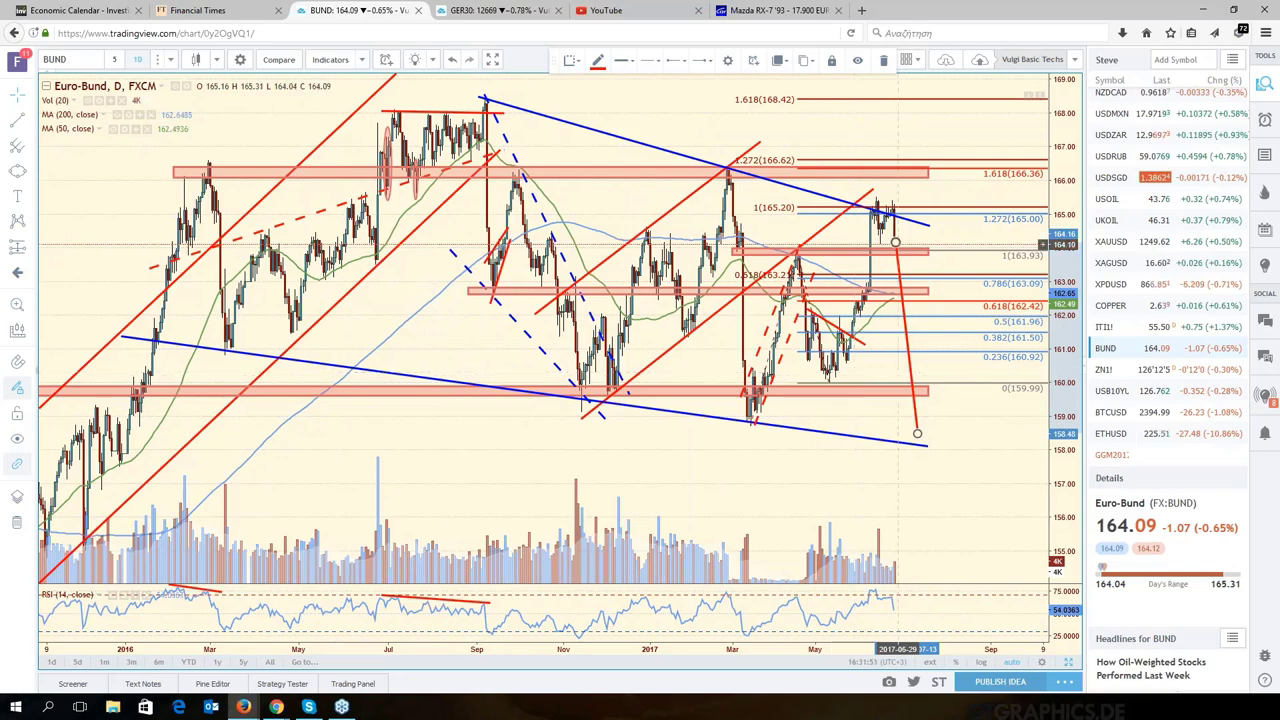
scroll(897, 244, up, 3)
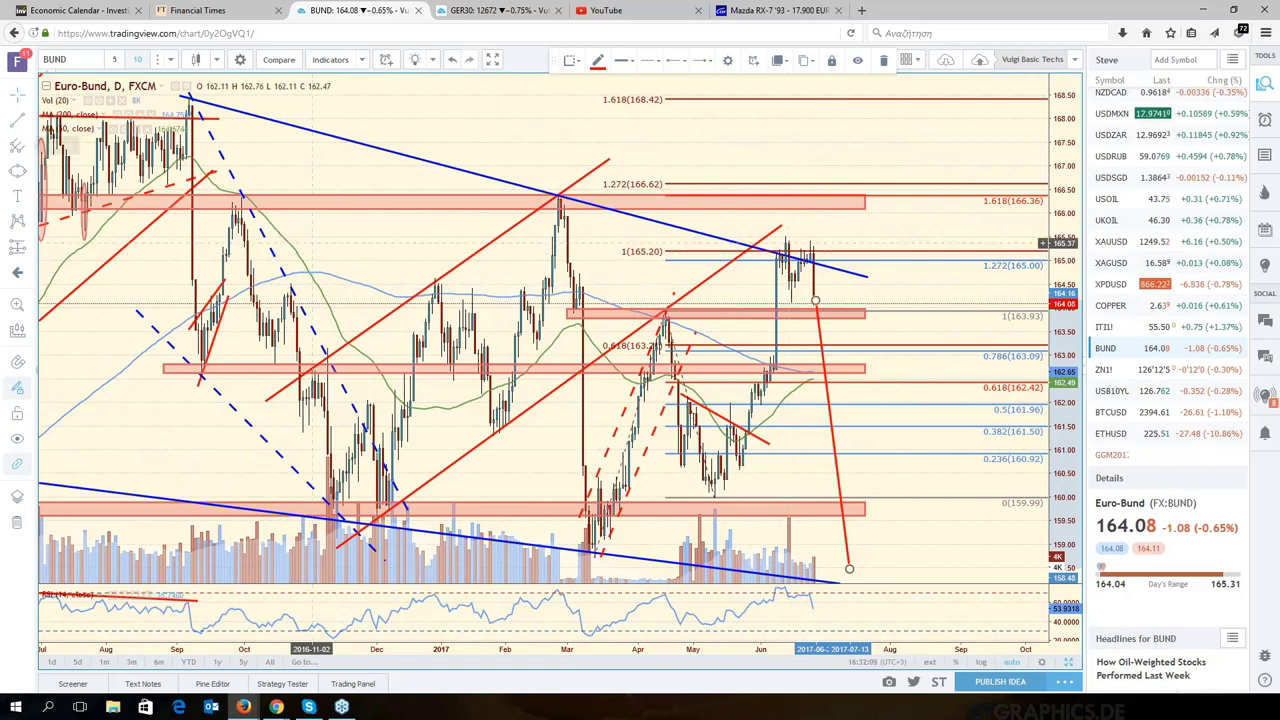
Step: Draw a second red line rising from the 164 pullback toward 166, then toggle the pane and pan back
click(818, 303)
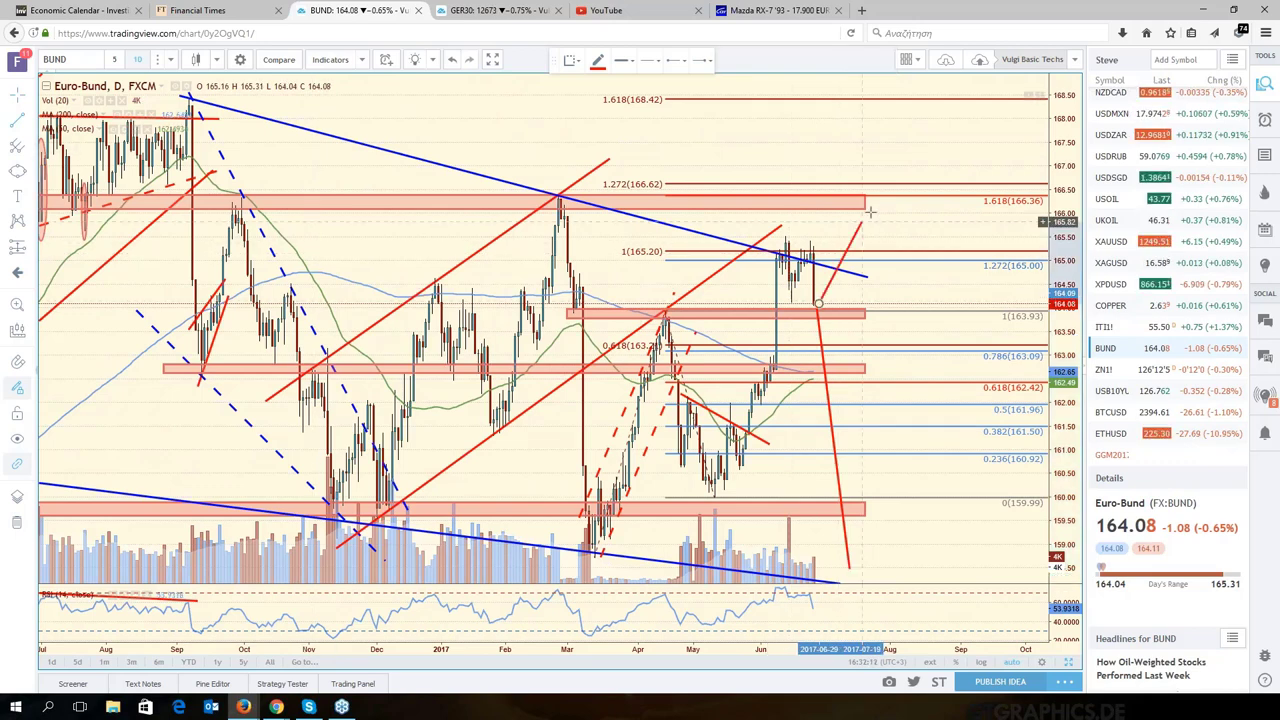
click(870, 212)
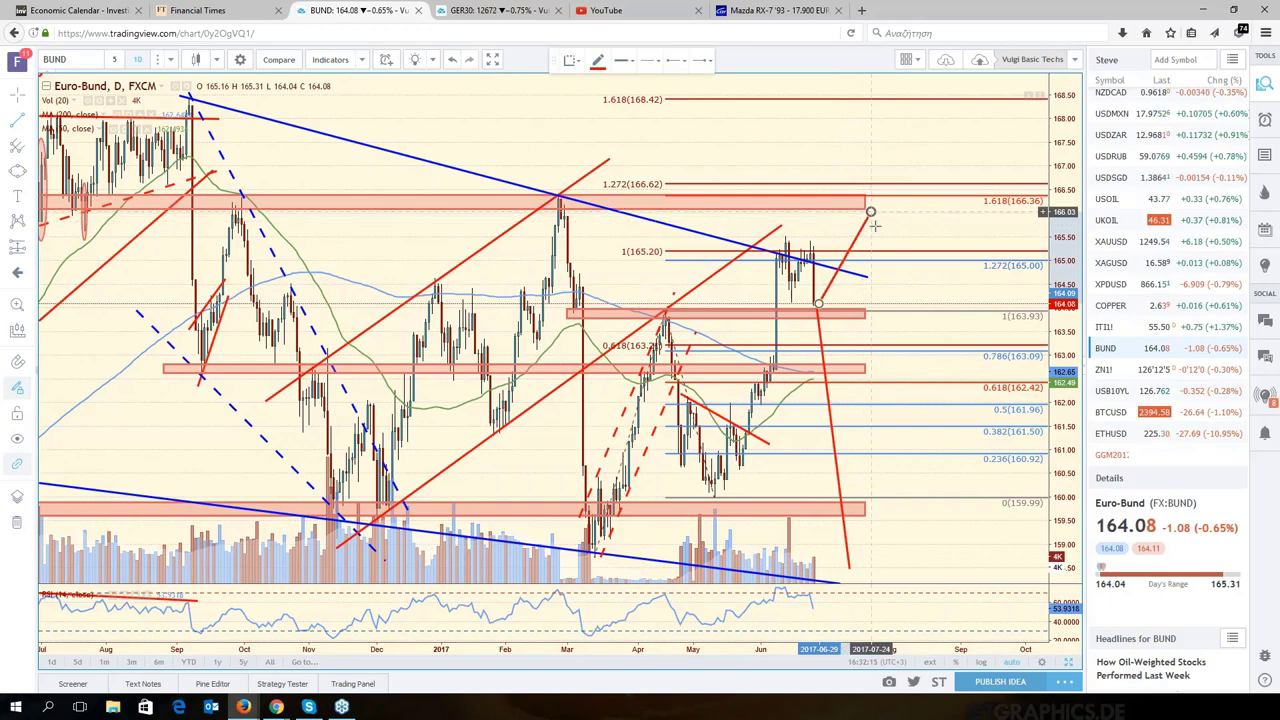
double_click(882, 252)
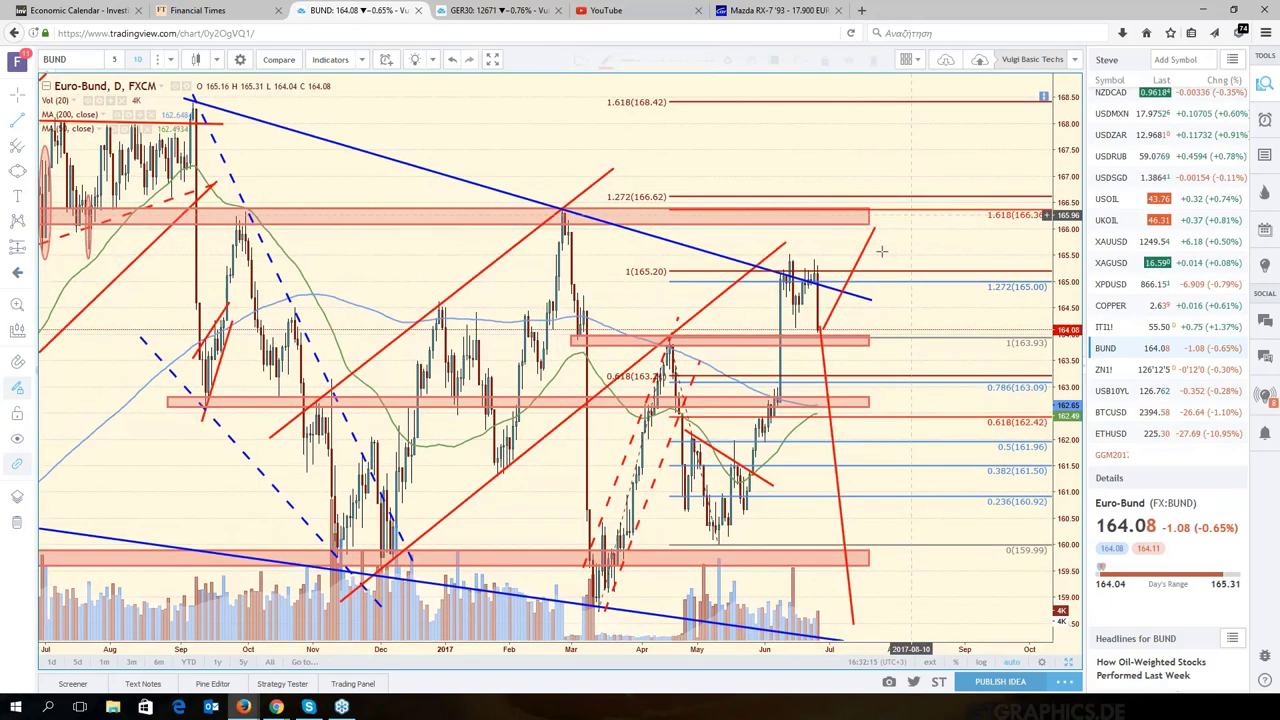
double_click(858, 259)
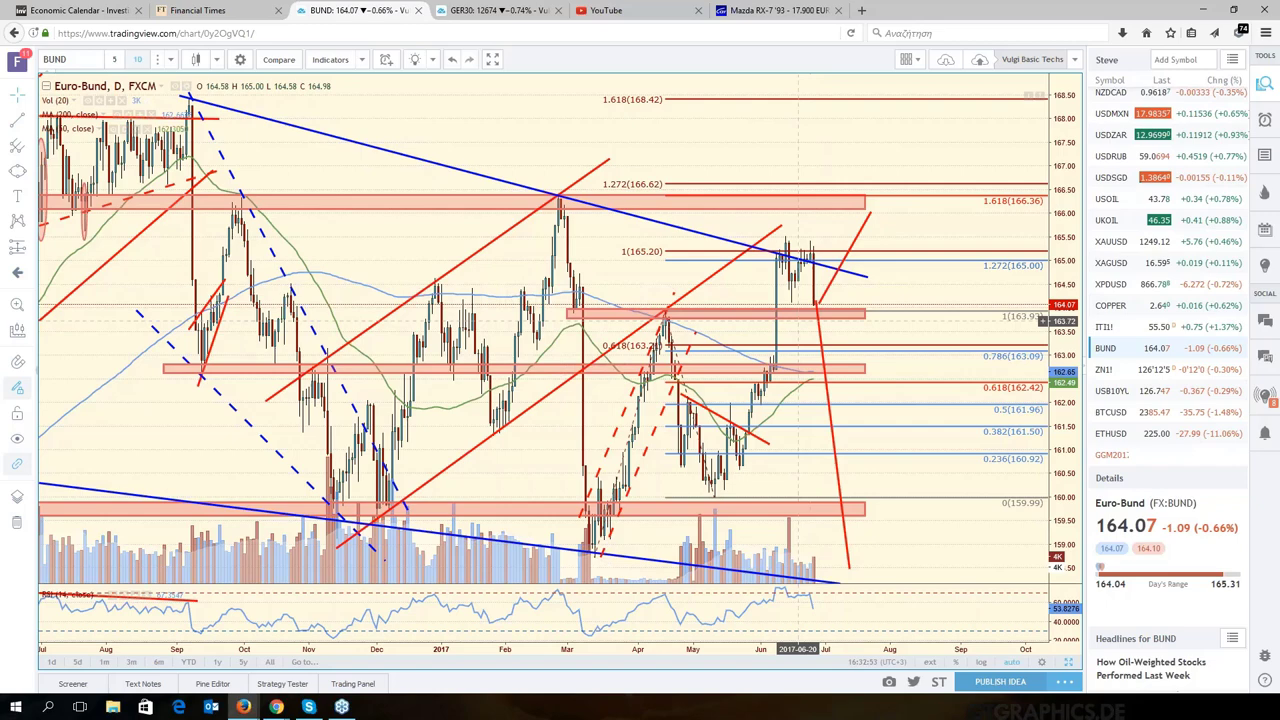
scroll(798, 321, up, 2)
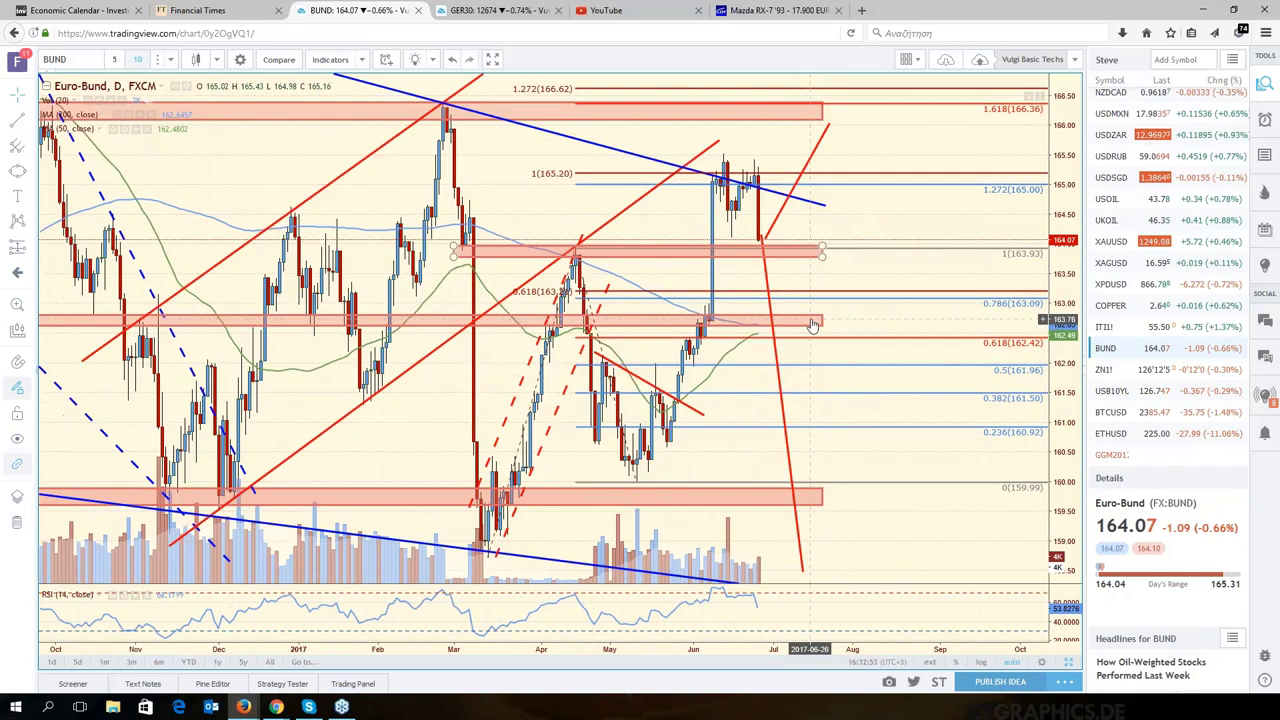
drag(813, 325, 951, 305)
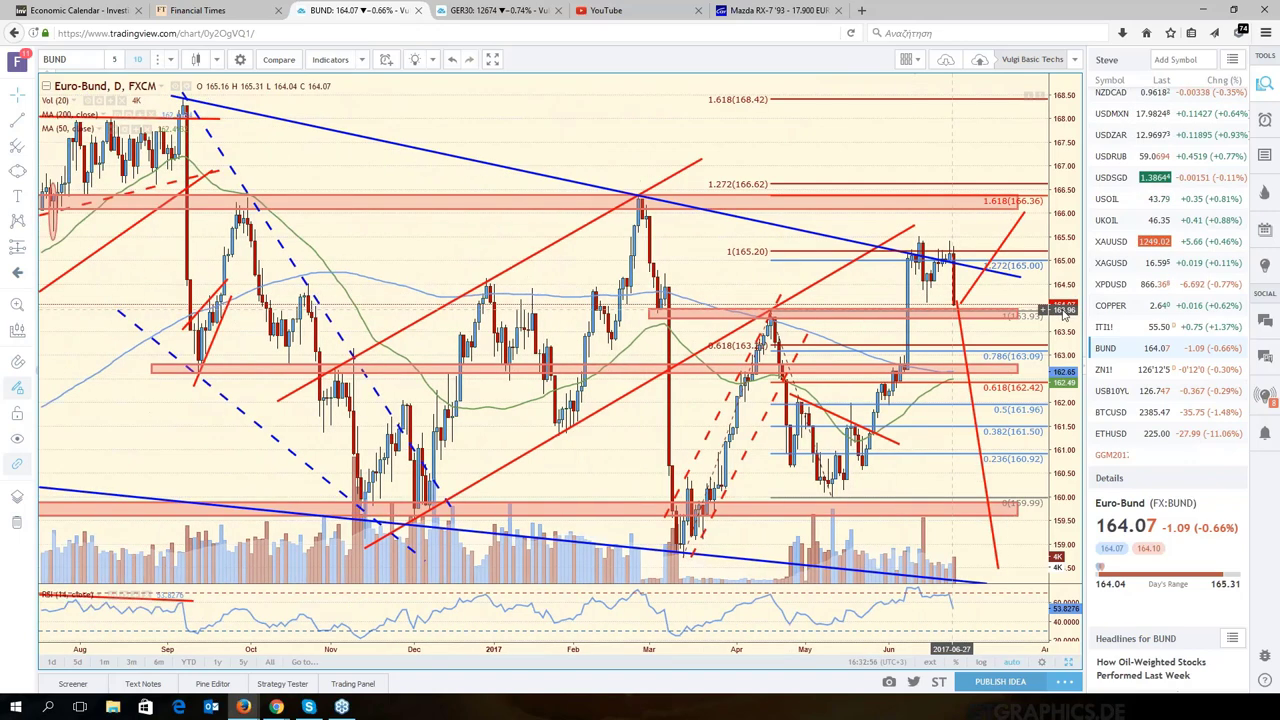
Step: Return to the six-chart grid, load EURAUD into the top-middle chart and maximize it
click(1069, 662)
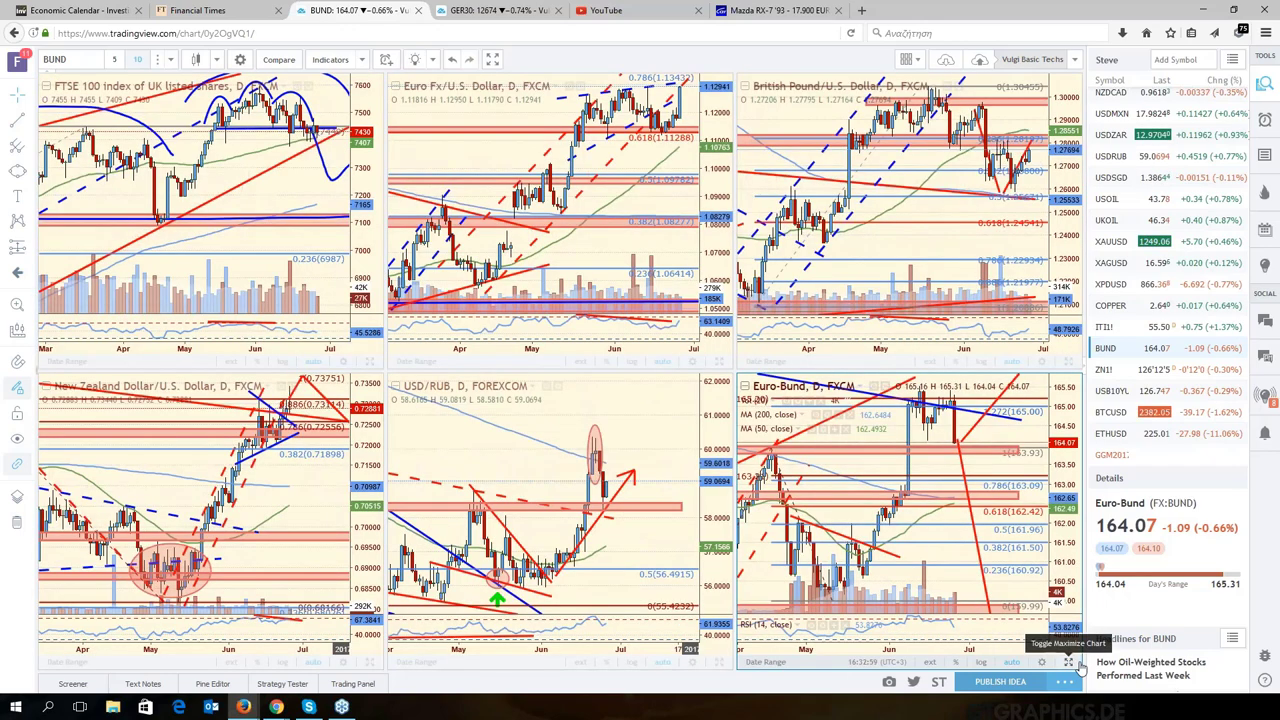
scroll(1130, 167, up, 5)
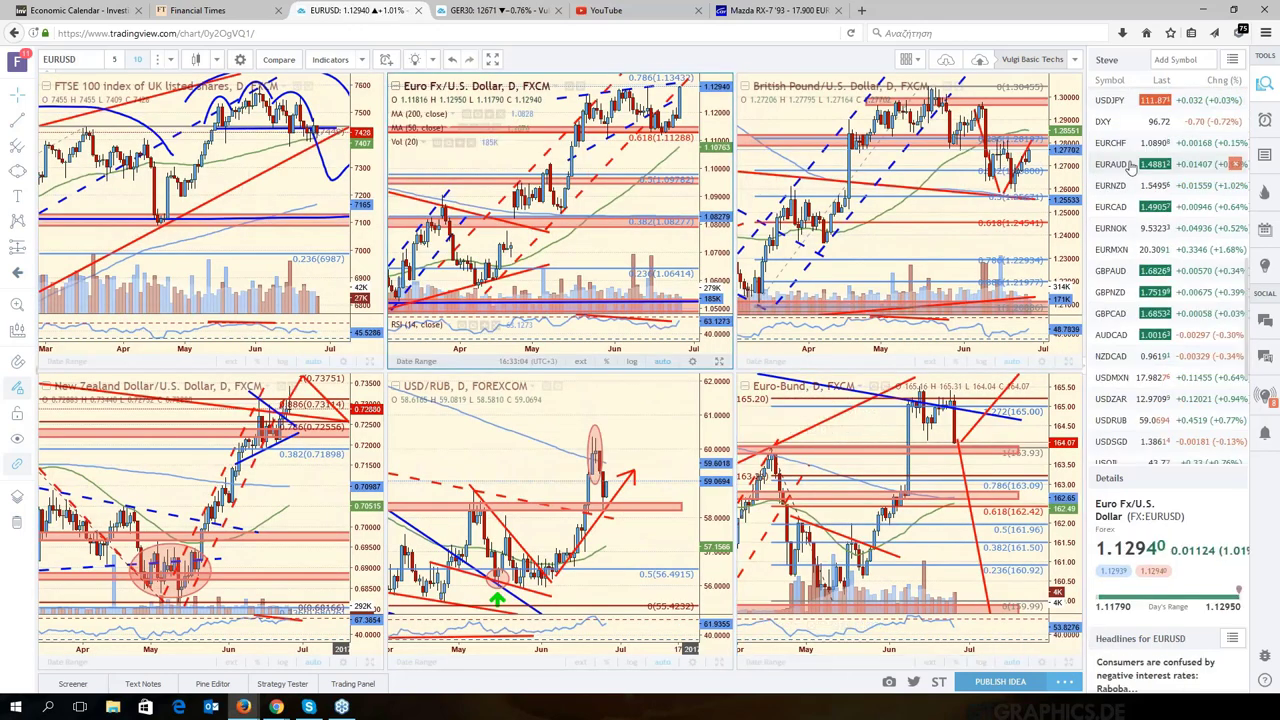
click(1128, 165)
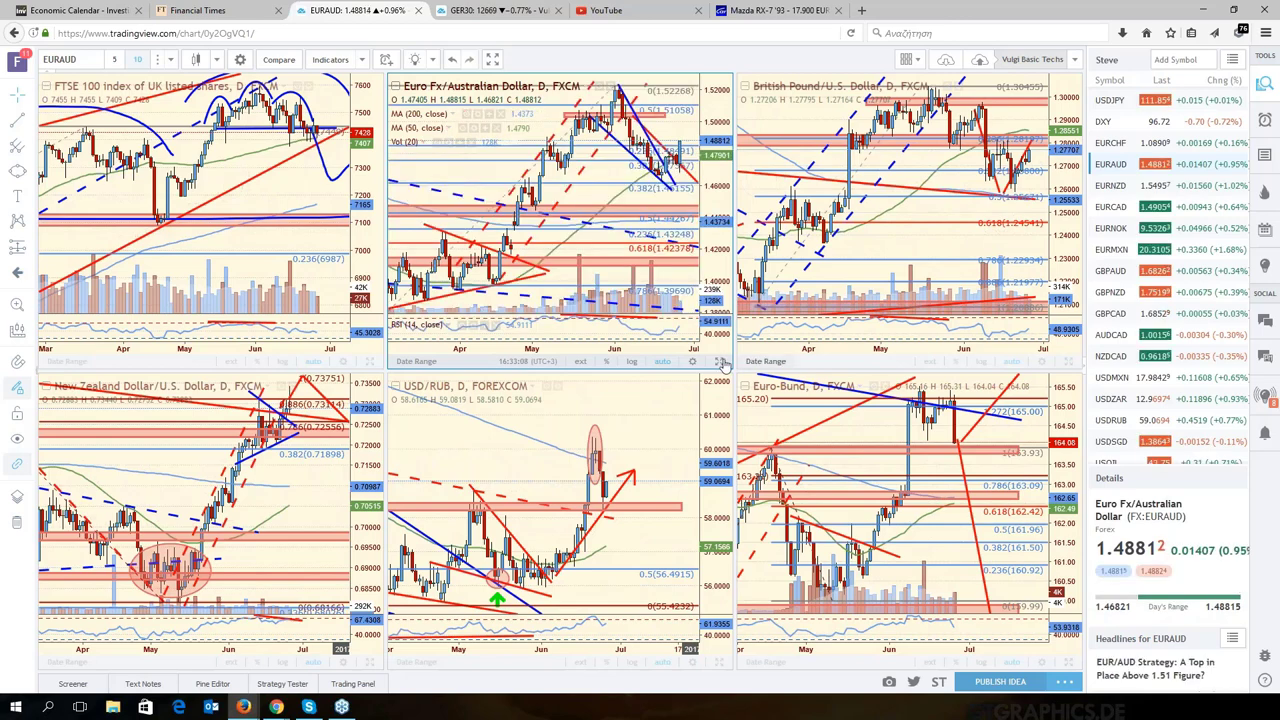
click(720, 362)
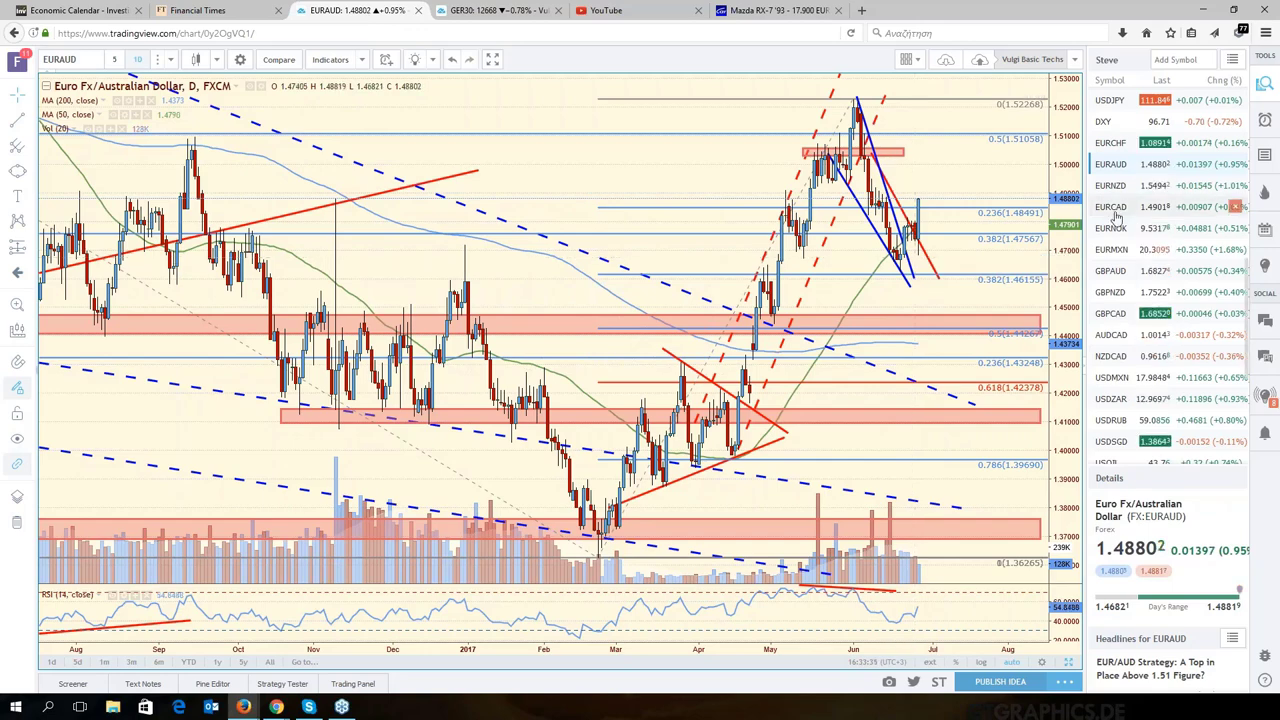
Step: Step the watchlist down from EURAUD to EURNZD
key(Down)
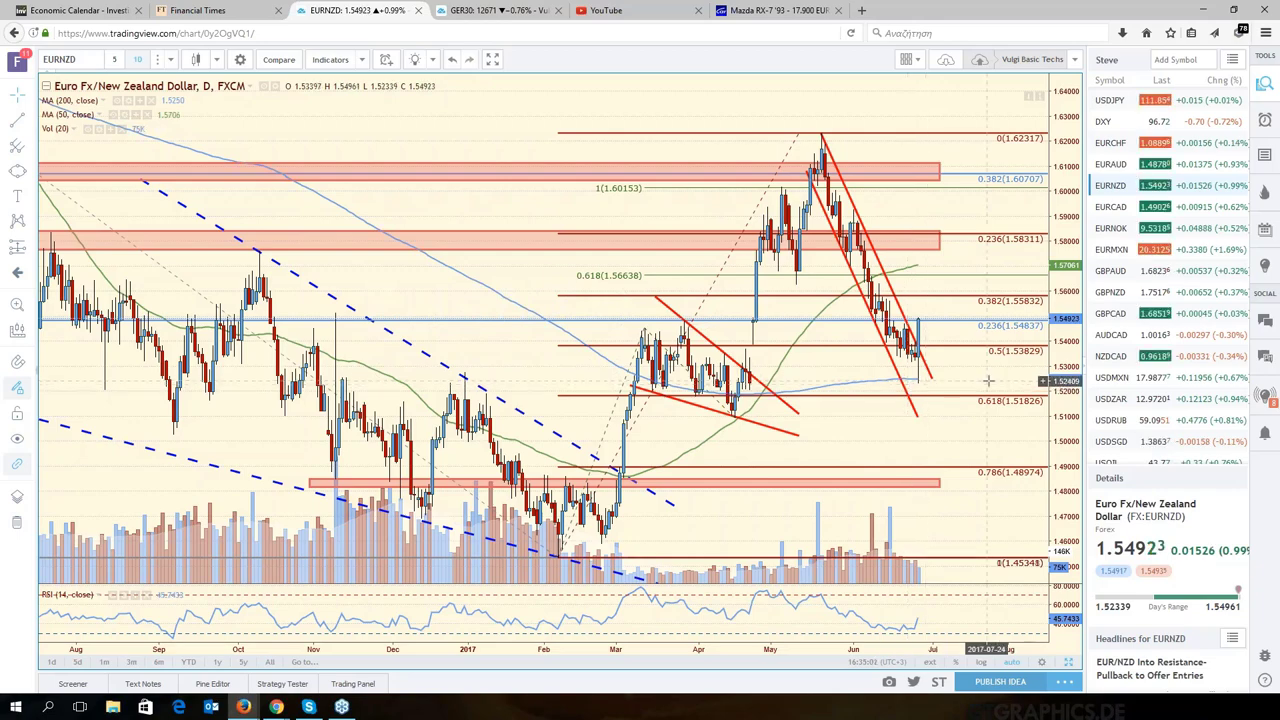
Step: Pan the EURNZD chart back through earlier history and forward again to the latest bars
drag(988, 380, 1063, 393)
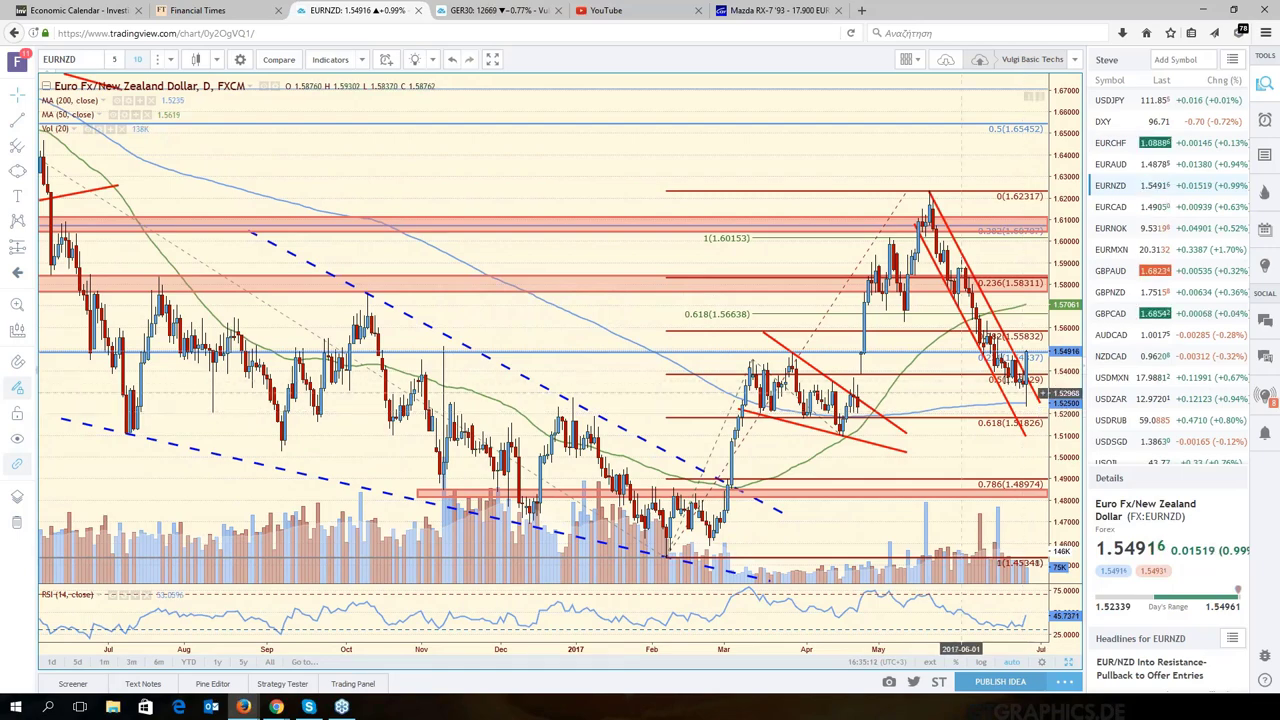
drag(958, 398, 934, 398)
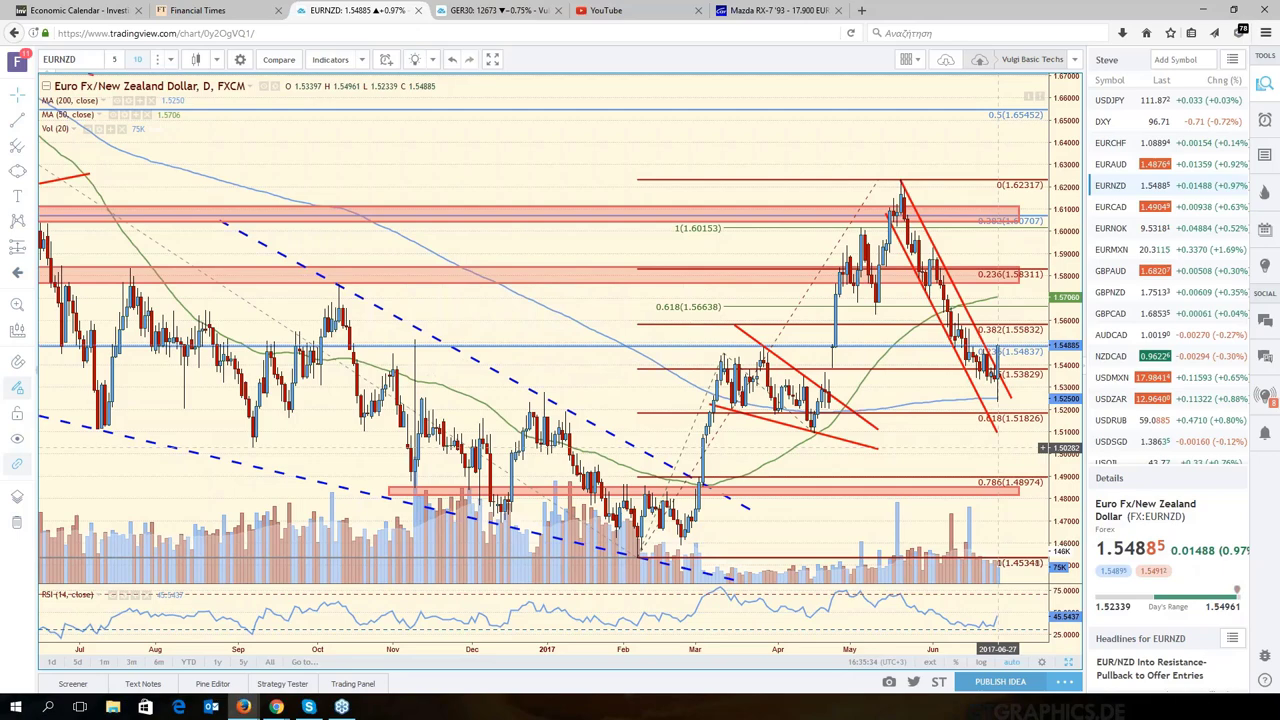
drag(997, 447, 953, 449)
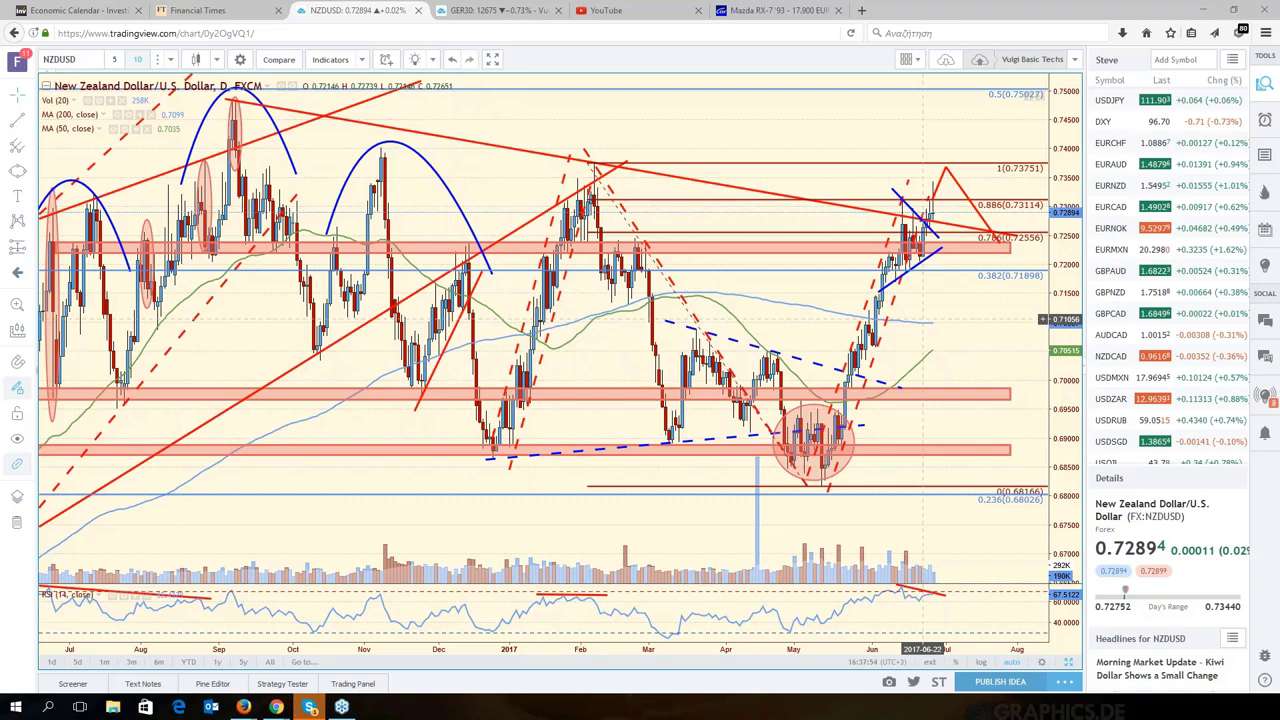
scroll(940, 326, right, 2)
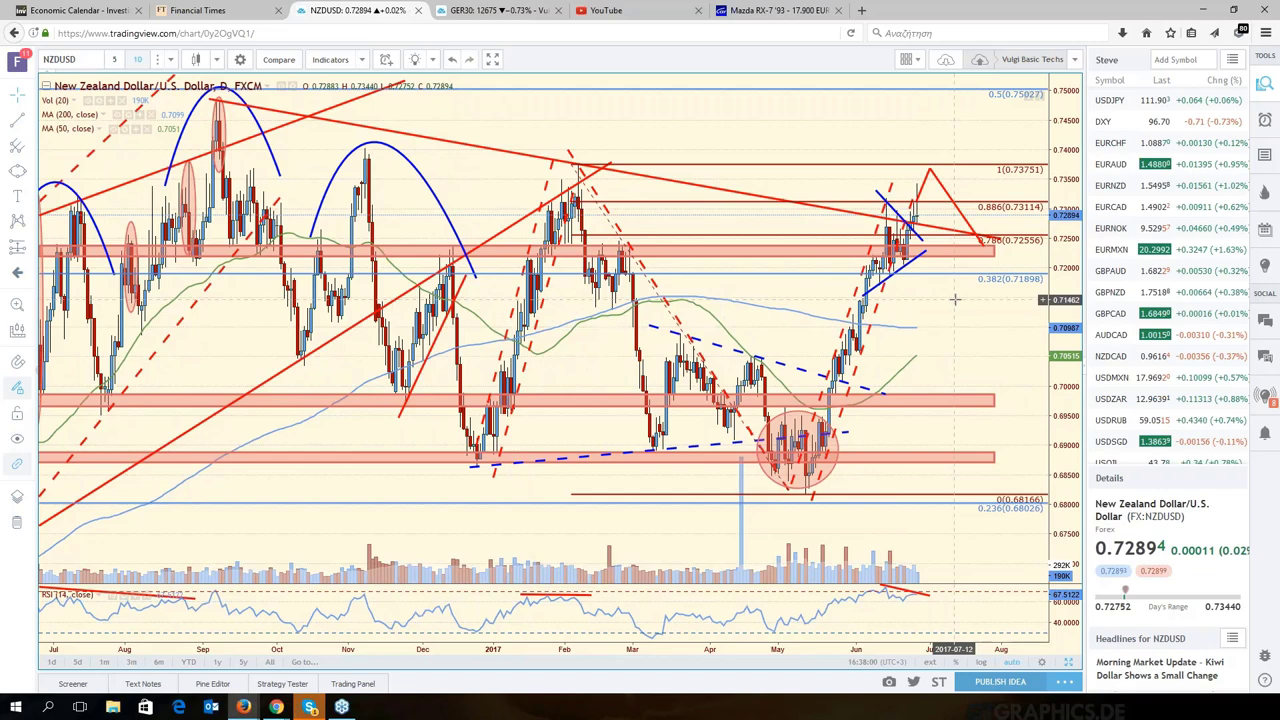
drag(954, 298, 984, 314)
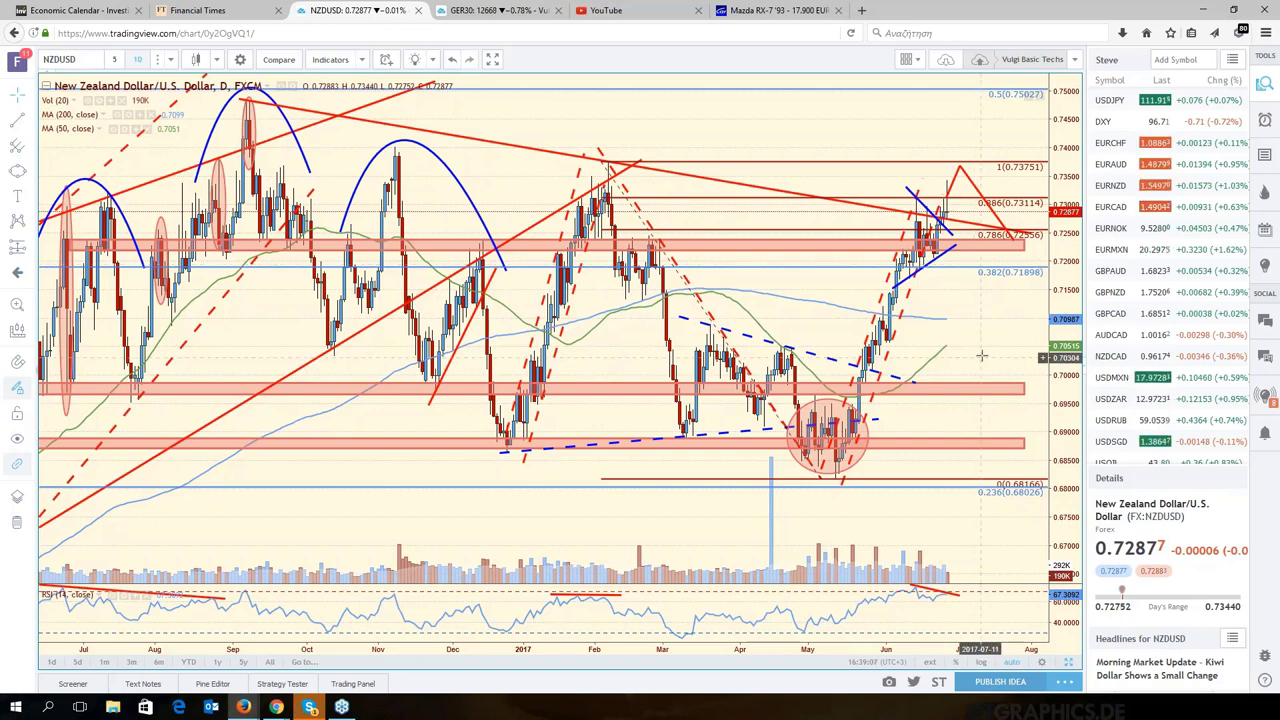
drag(981, 355, 1010, 361)
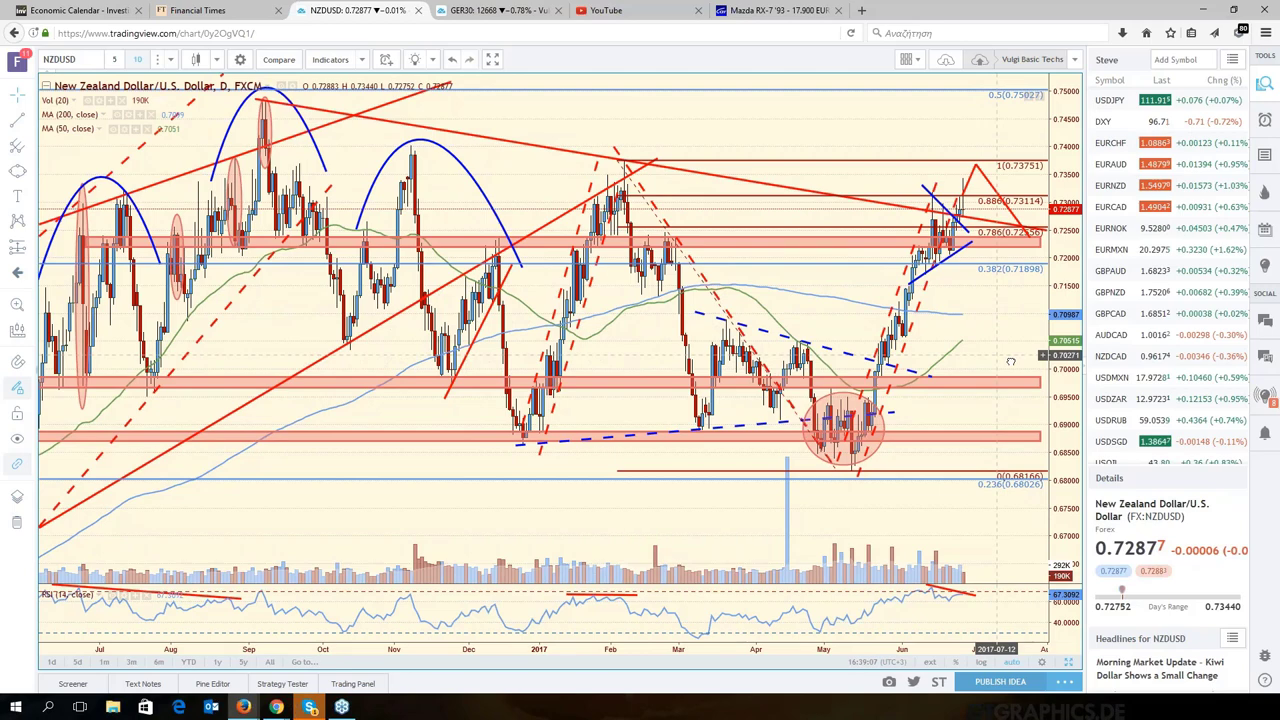
Step: Jump to the latest bar, then drag the GBPUSD chart to reveal earlier price history
click(1068, 663)
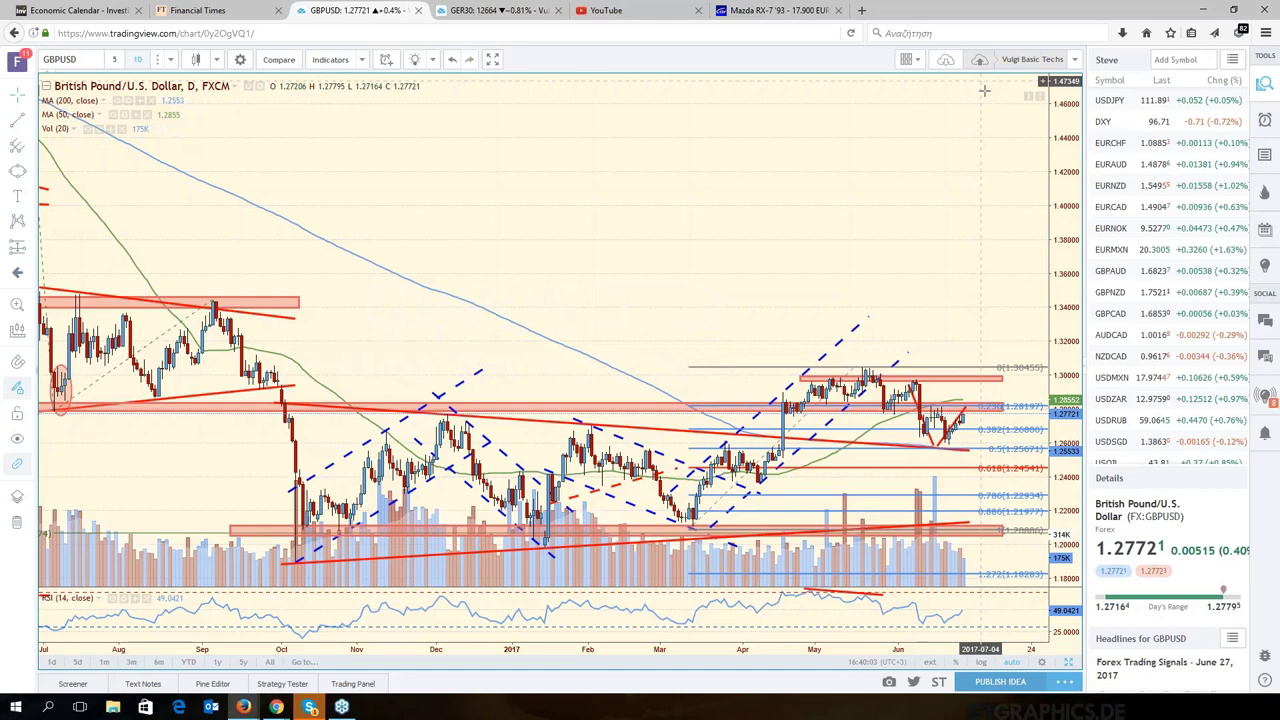
drag(984, 90, 998, 240)
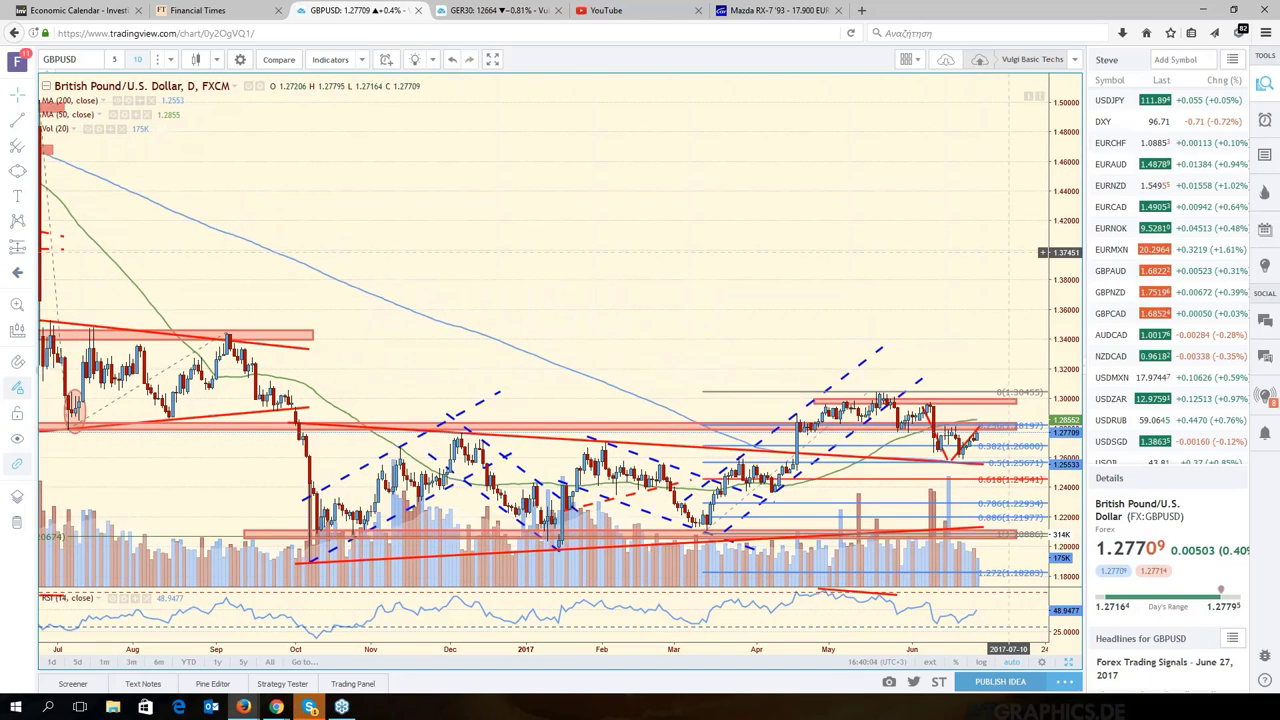
click(1108, 272)
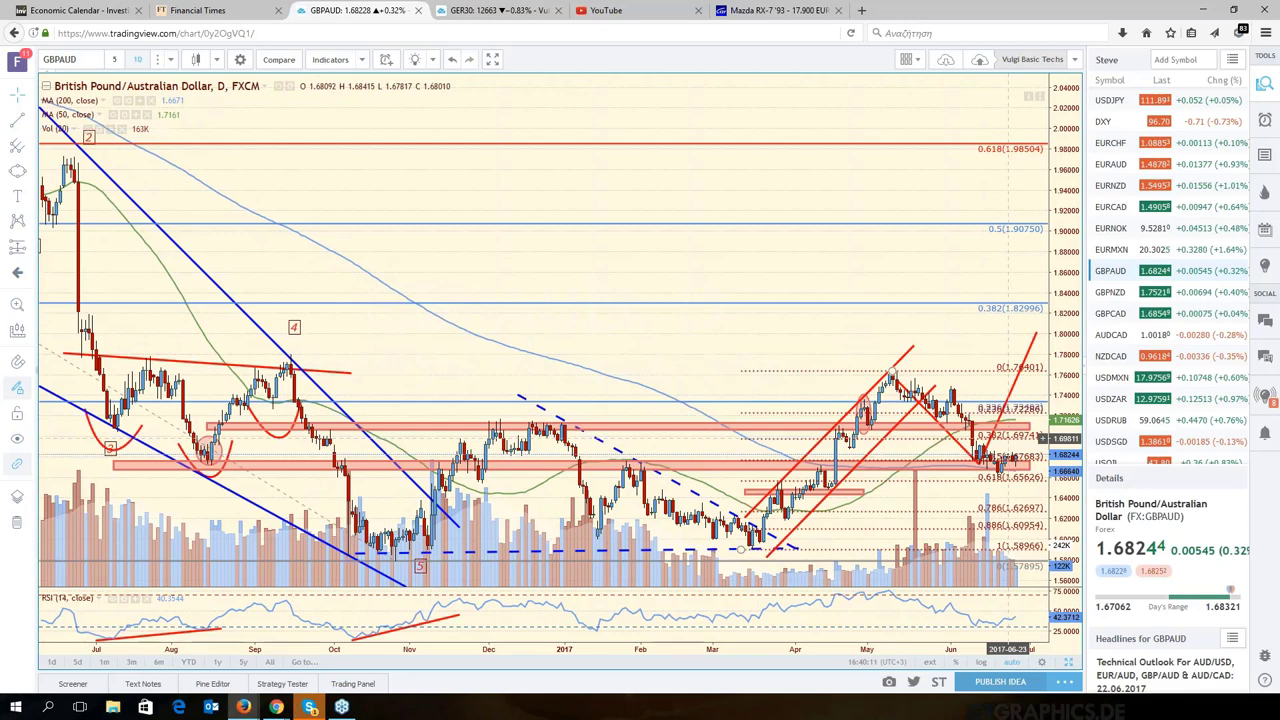
drag(1007, 438, 915, 480)
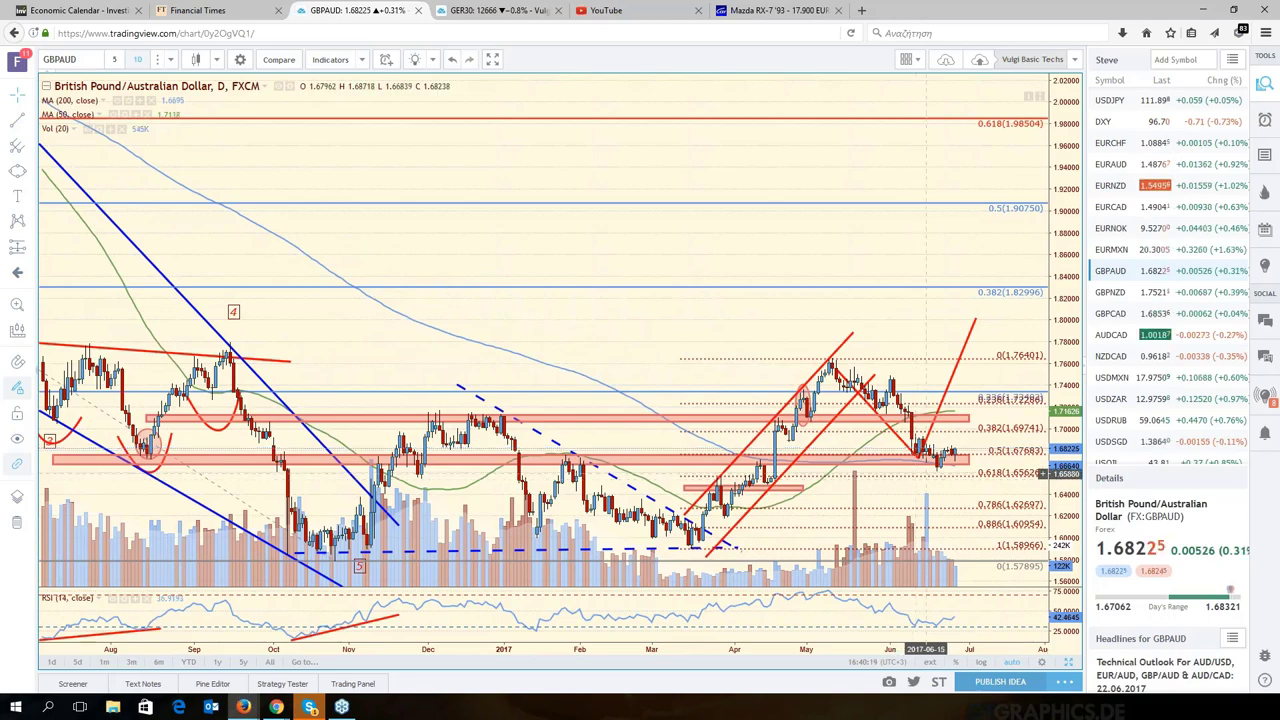
scroll(925, 472, up, 3)
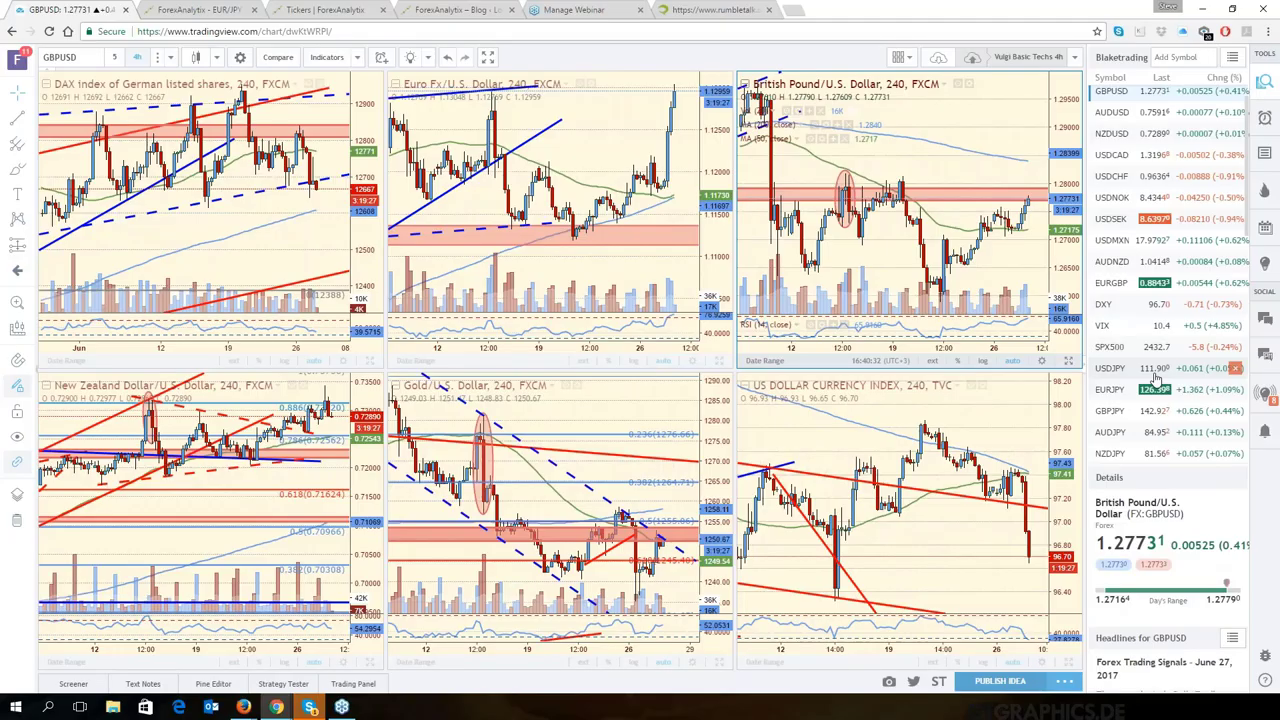
Step: Load GBPAUD, maximize it, and draw a red descending trend line across the June highs
scroll(1155, 375, down, 5)
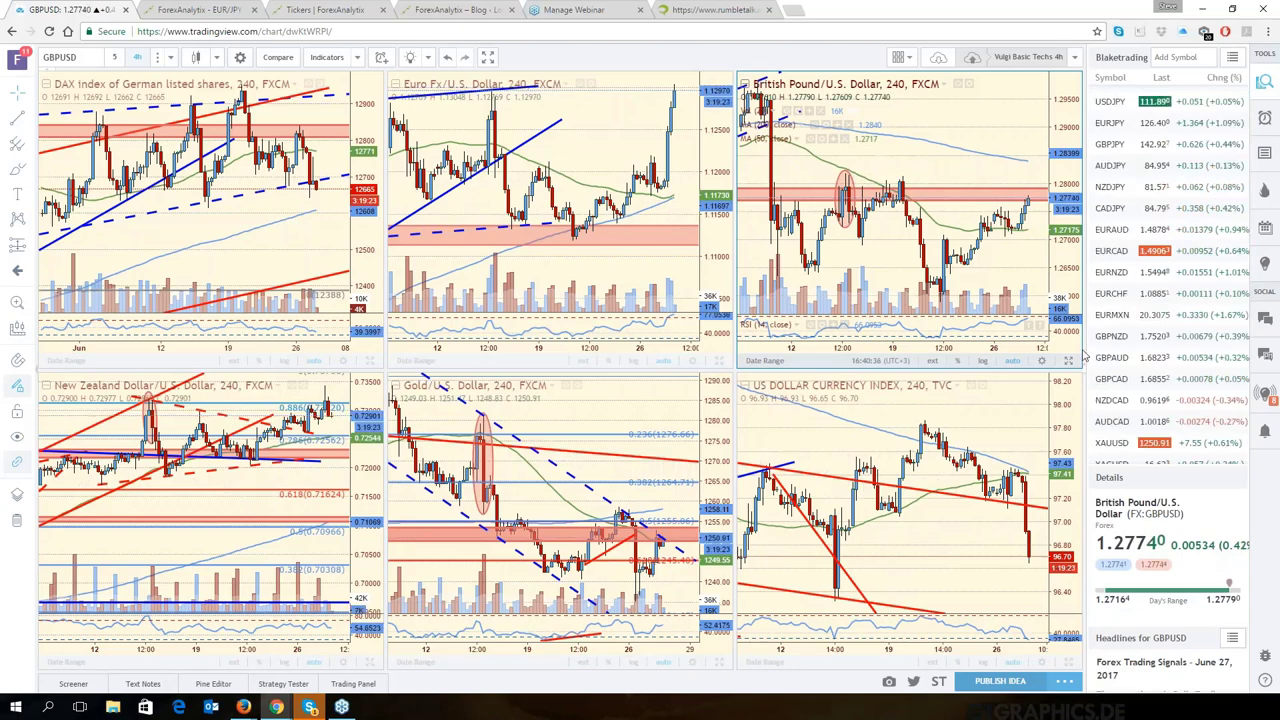
click(1111, 357)
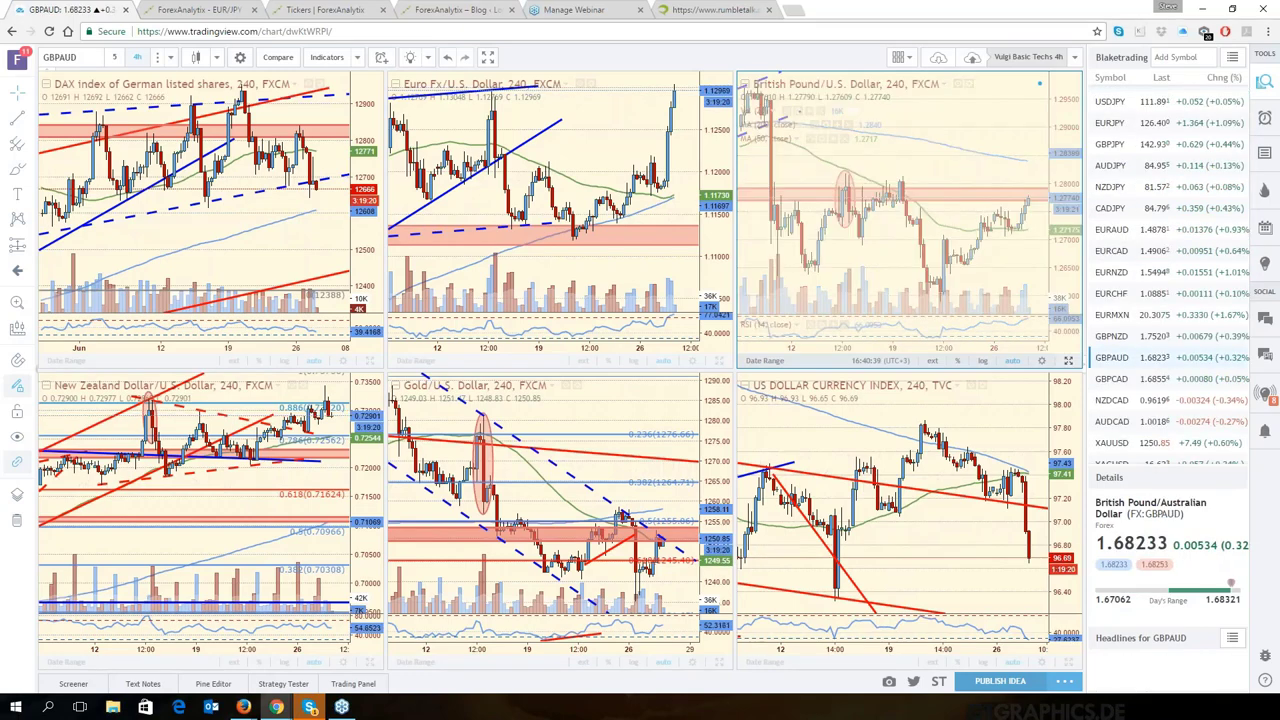
click(1068, 360)
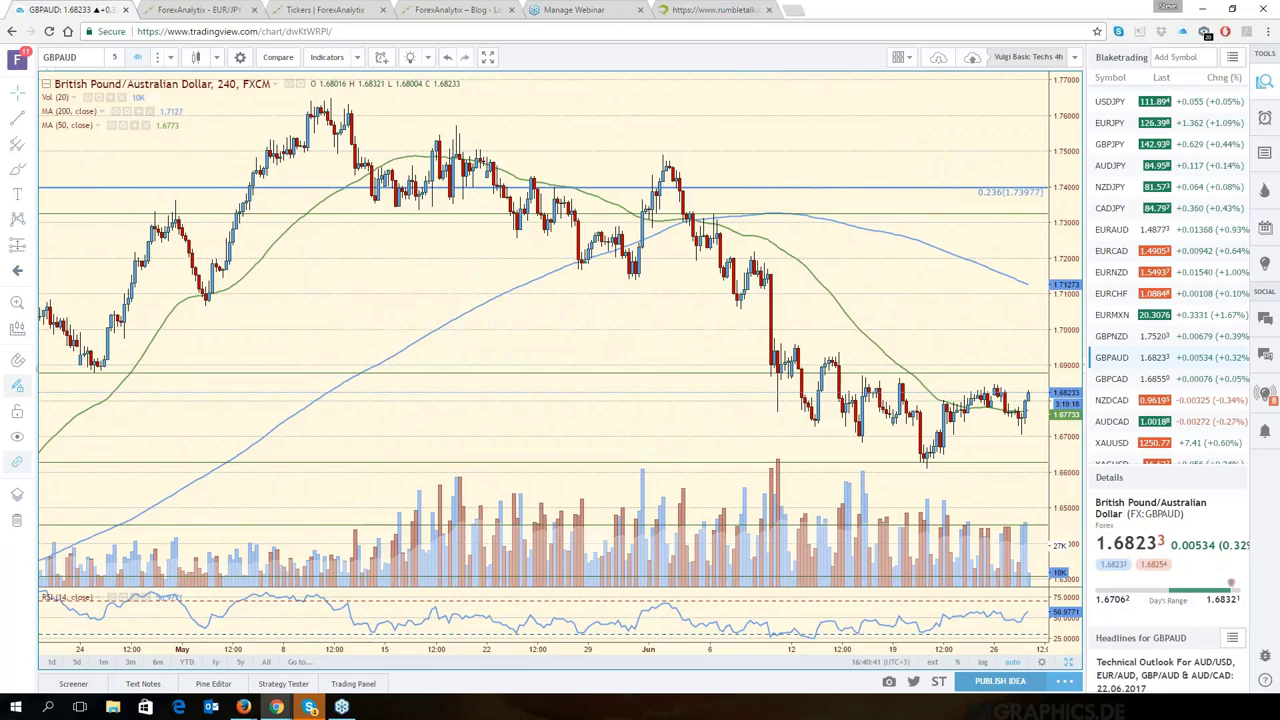
drag(205, 138, 55, 138)
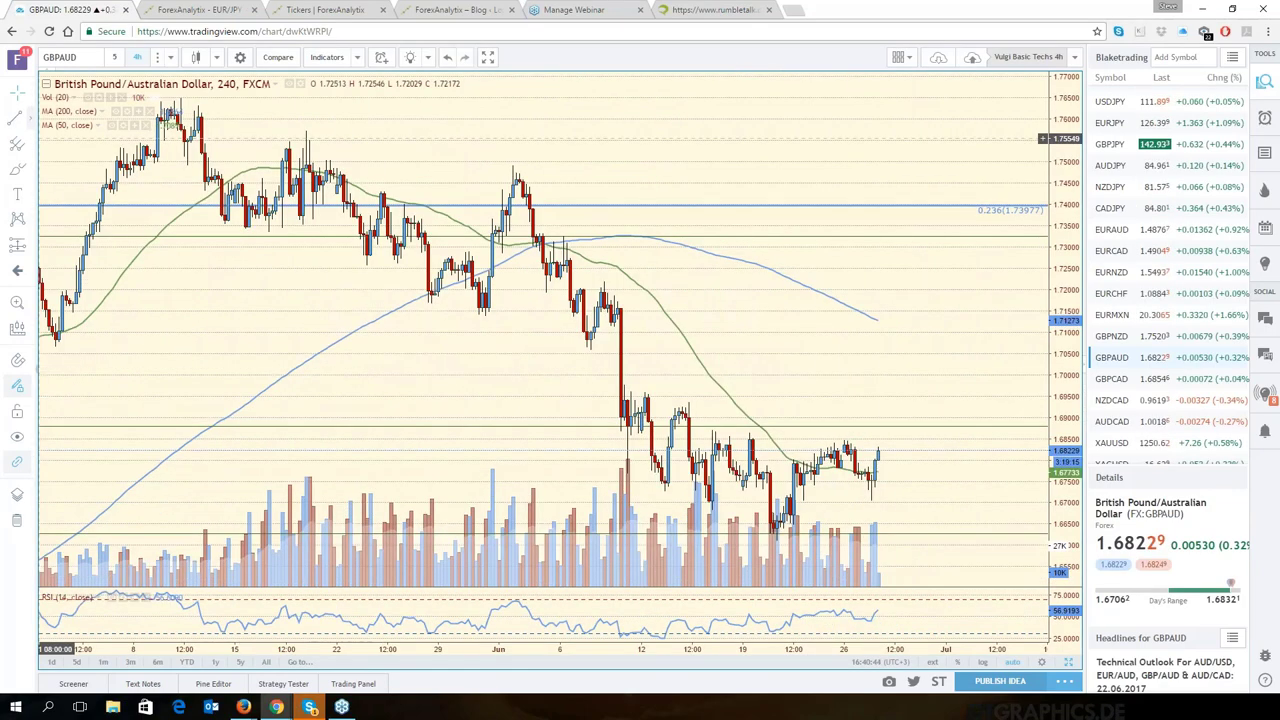
drag(622, 397, 930, 458)
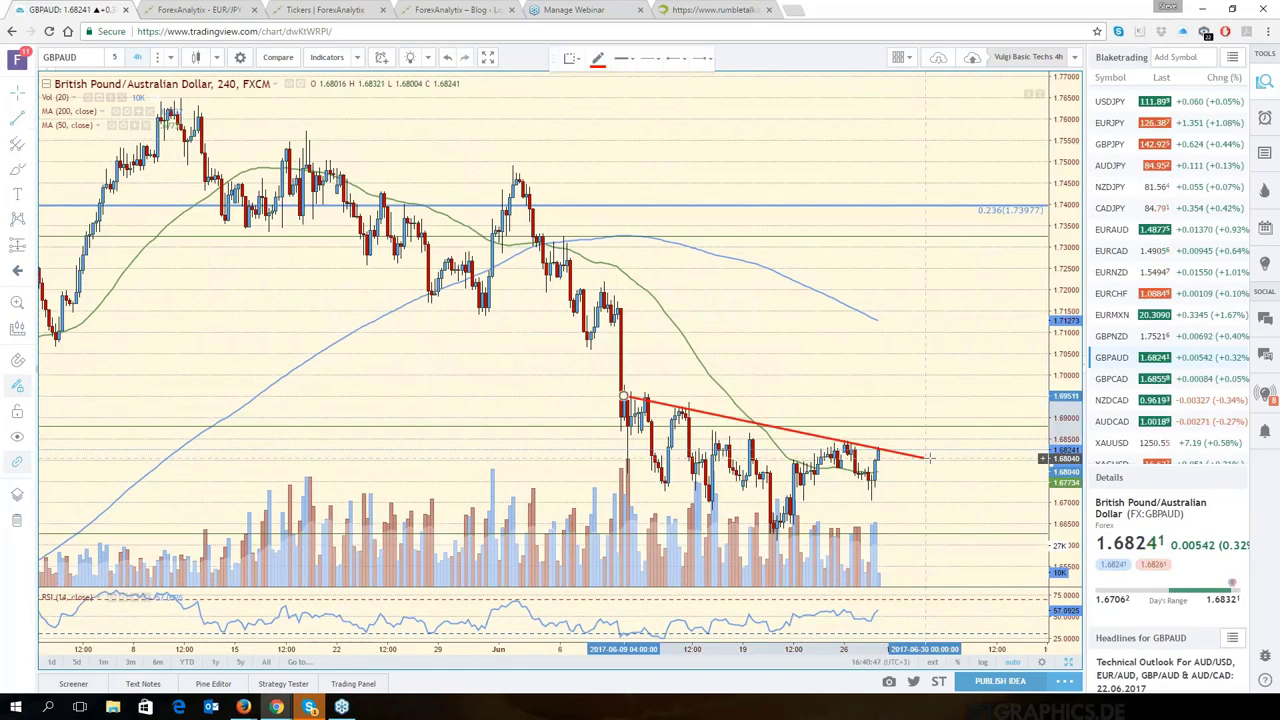
click(930, 458)
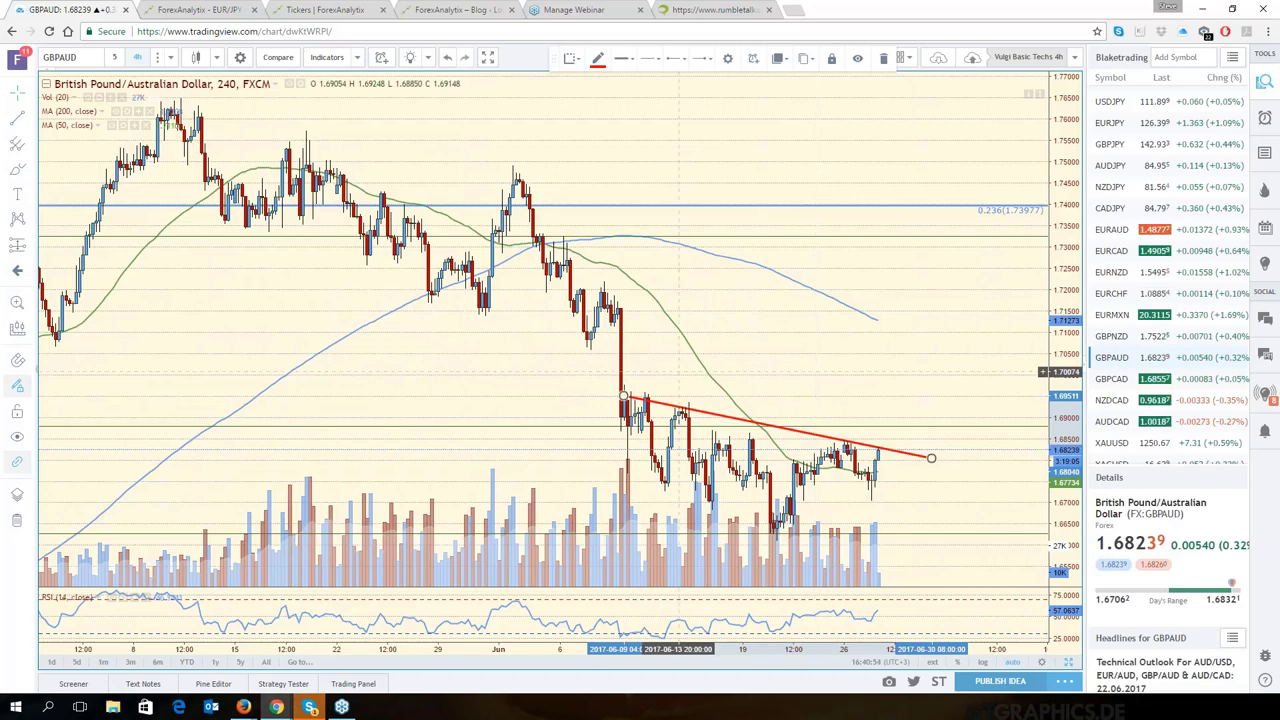
Step: Reset the GBPAUD chart view and place a three-point Fibonacci extension on the recent swing
right_click(893, 349)
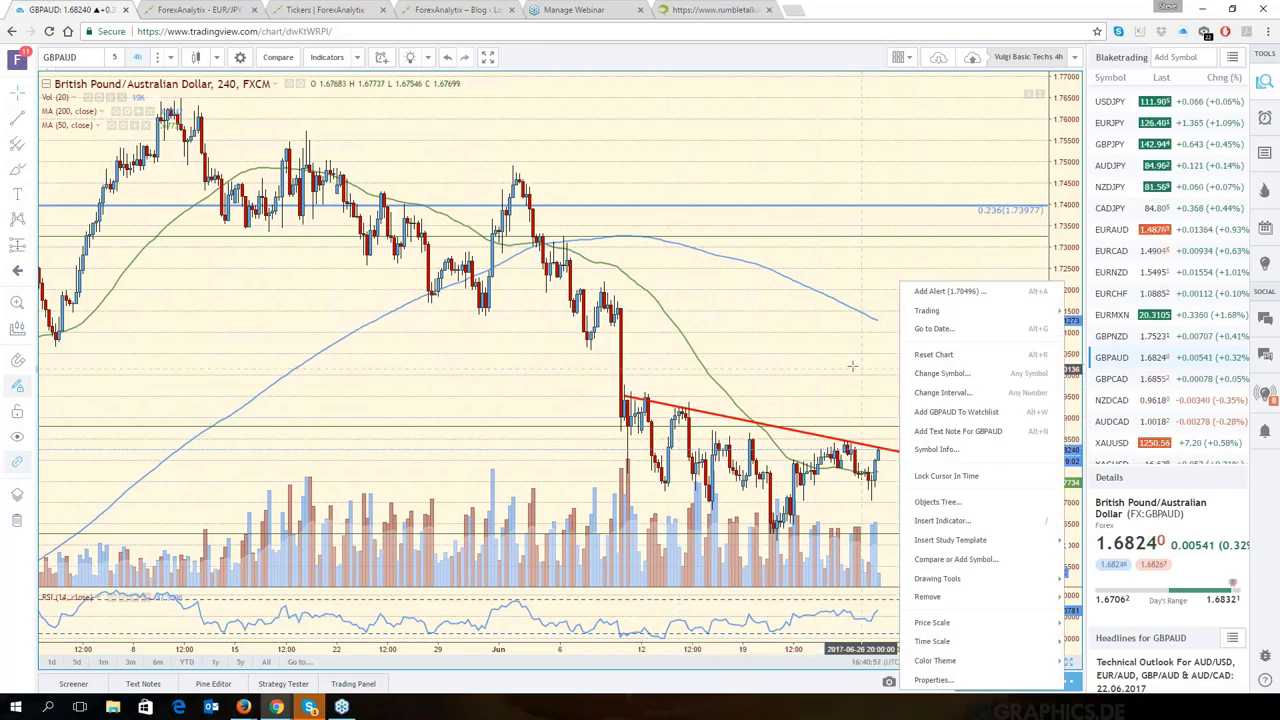
click(933, 354)
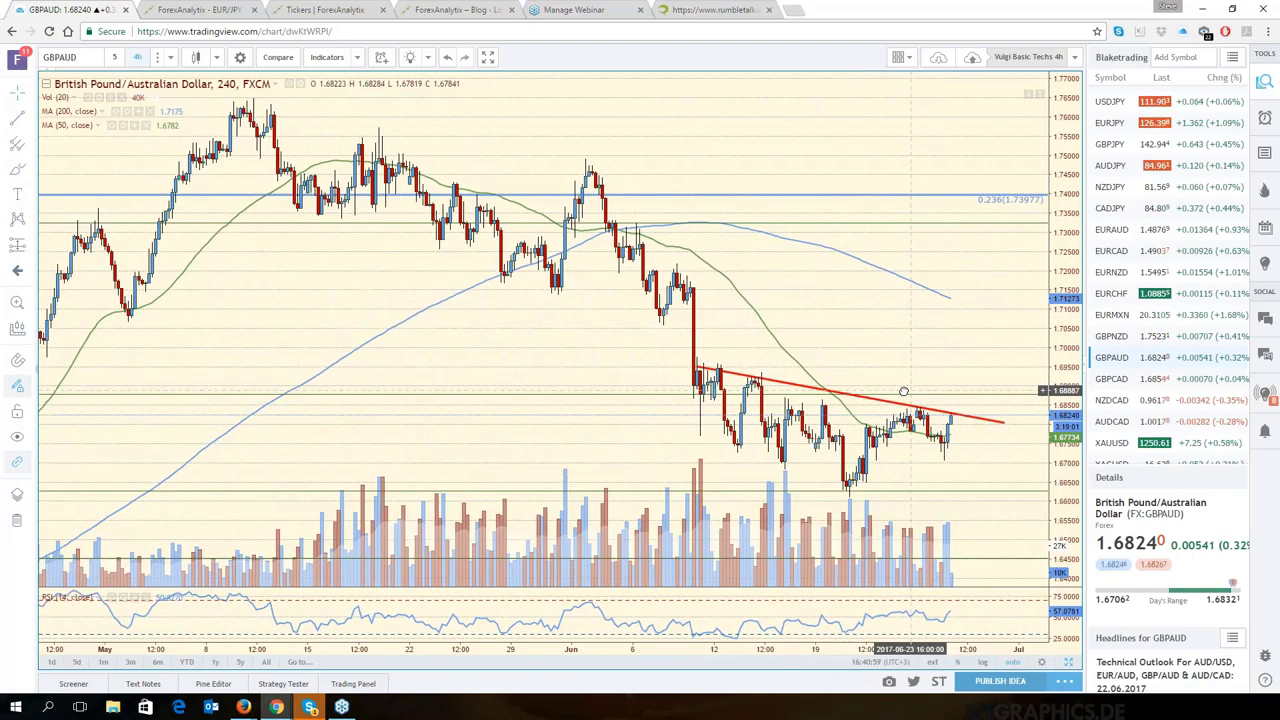
drag(903, 390, 856, 390)
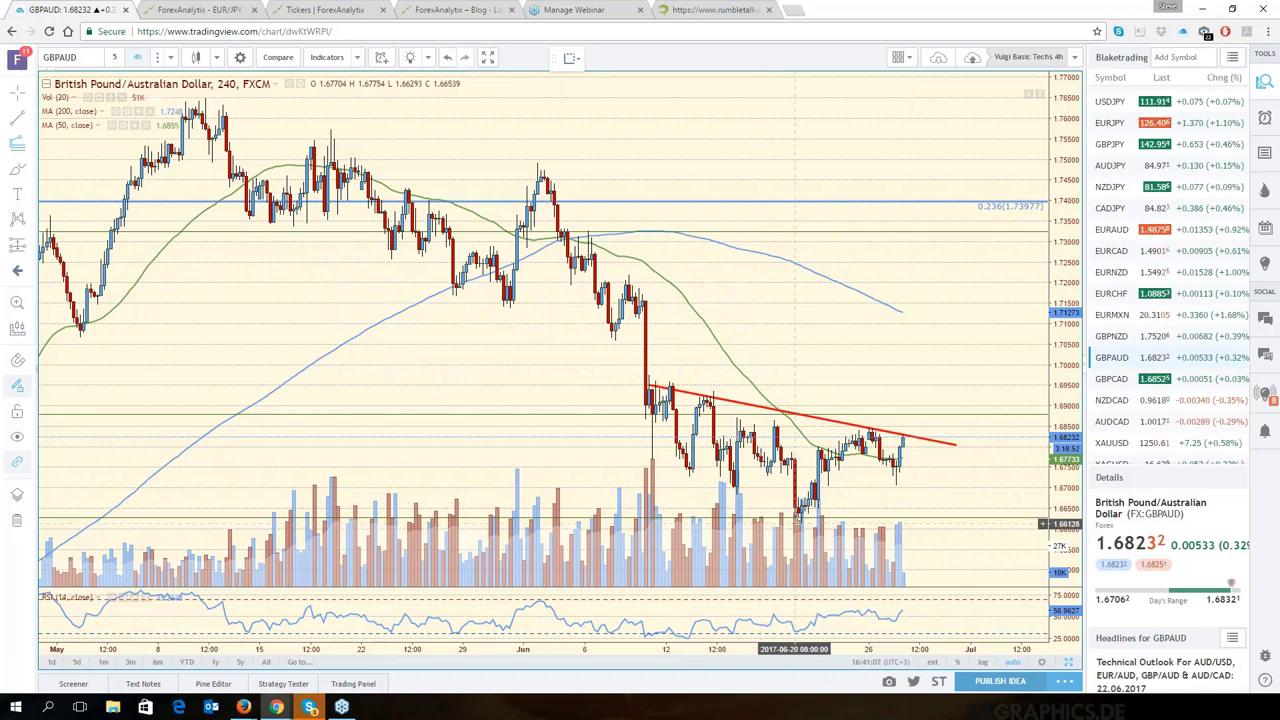
click(797, 522)
click(865, 428)
click(905, 435)
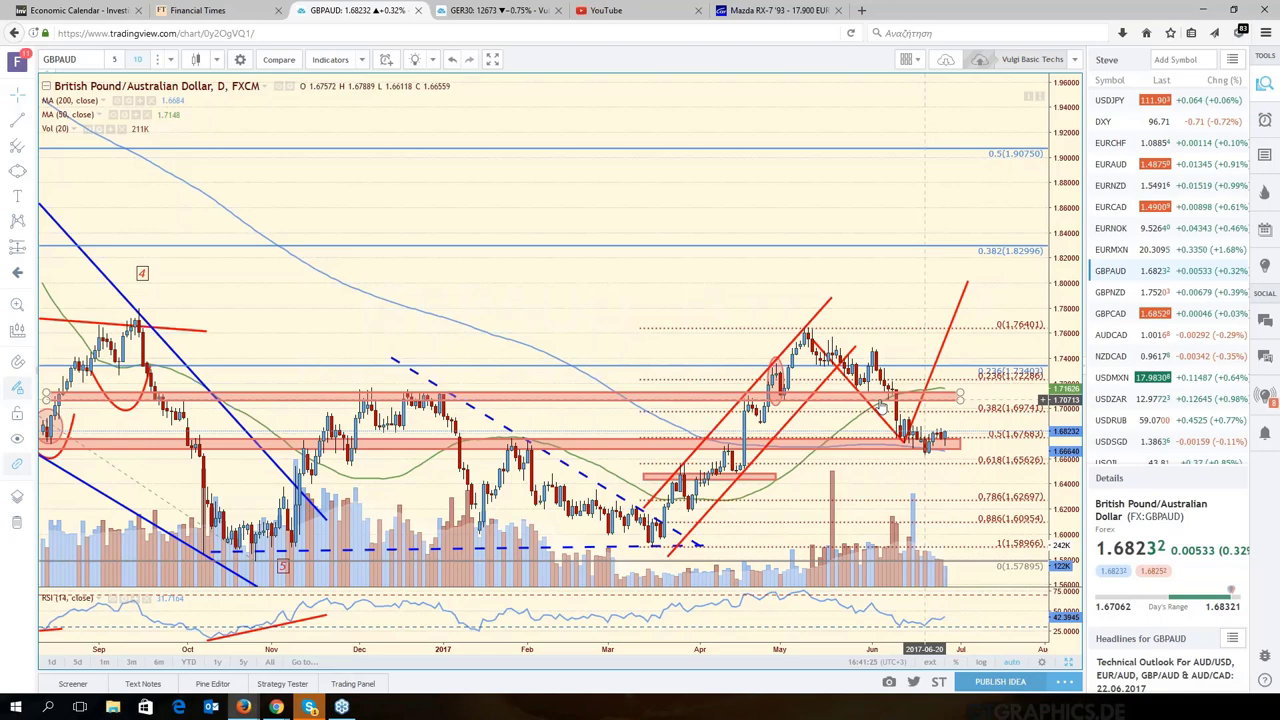
Step: Draw a short rising red projection toward 1.70 and stretch the lower red support zone rightward
click(881, 405)
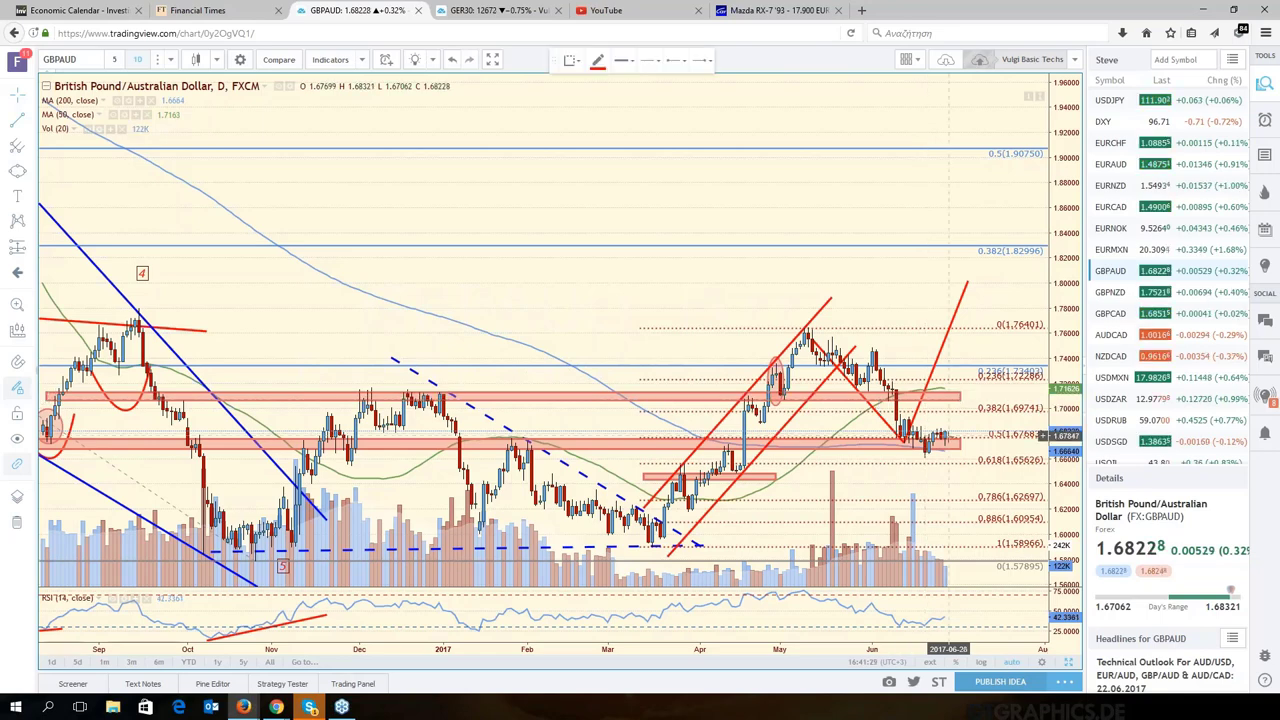
mouse_move(948, 436)
mouse_down()
mouse_move(968, 388)
mouse_move(1016, 397)
mouse_up()
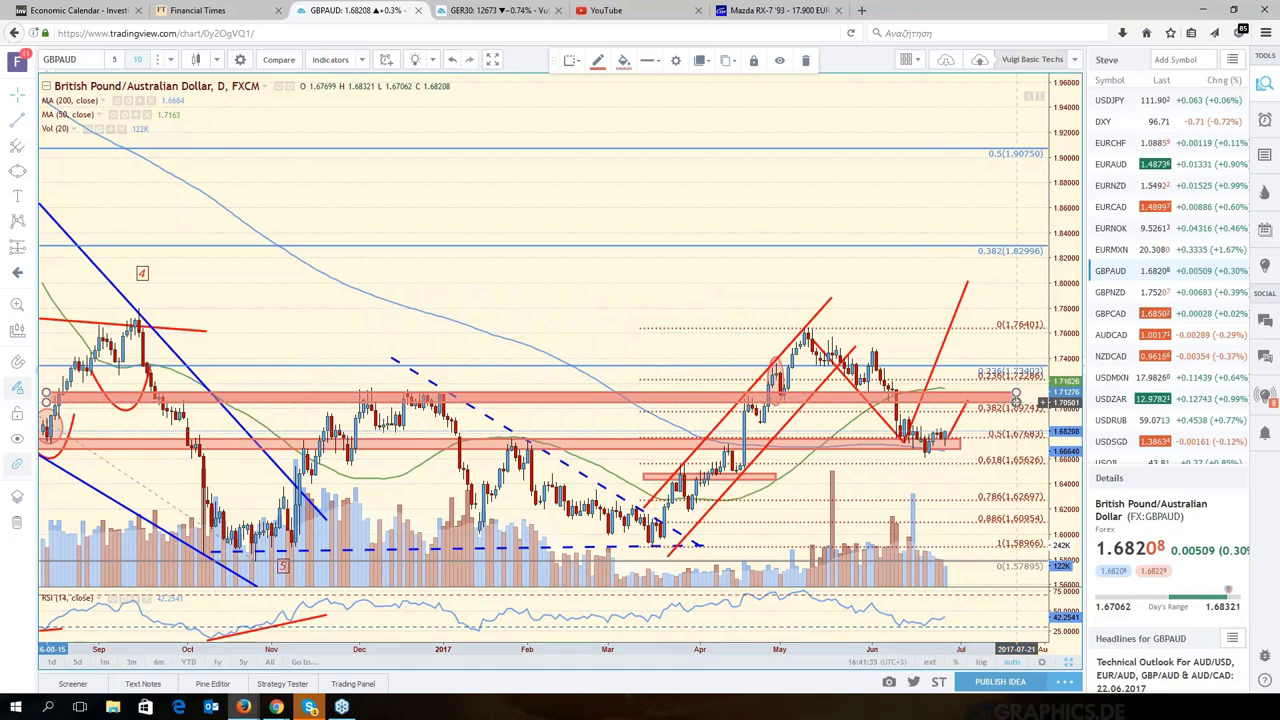
right_click(968, 450)
click(960, 447)
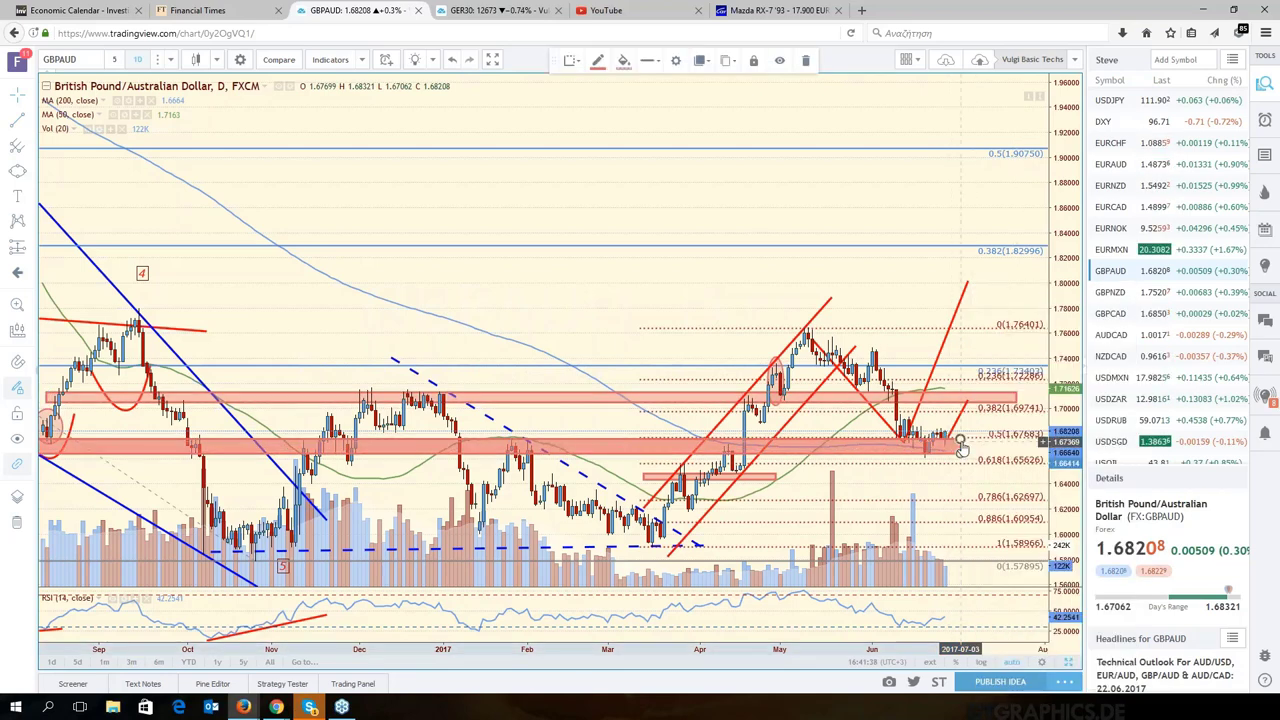
drag(960, 449, 1005, 440)
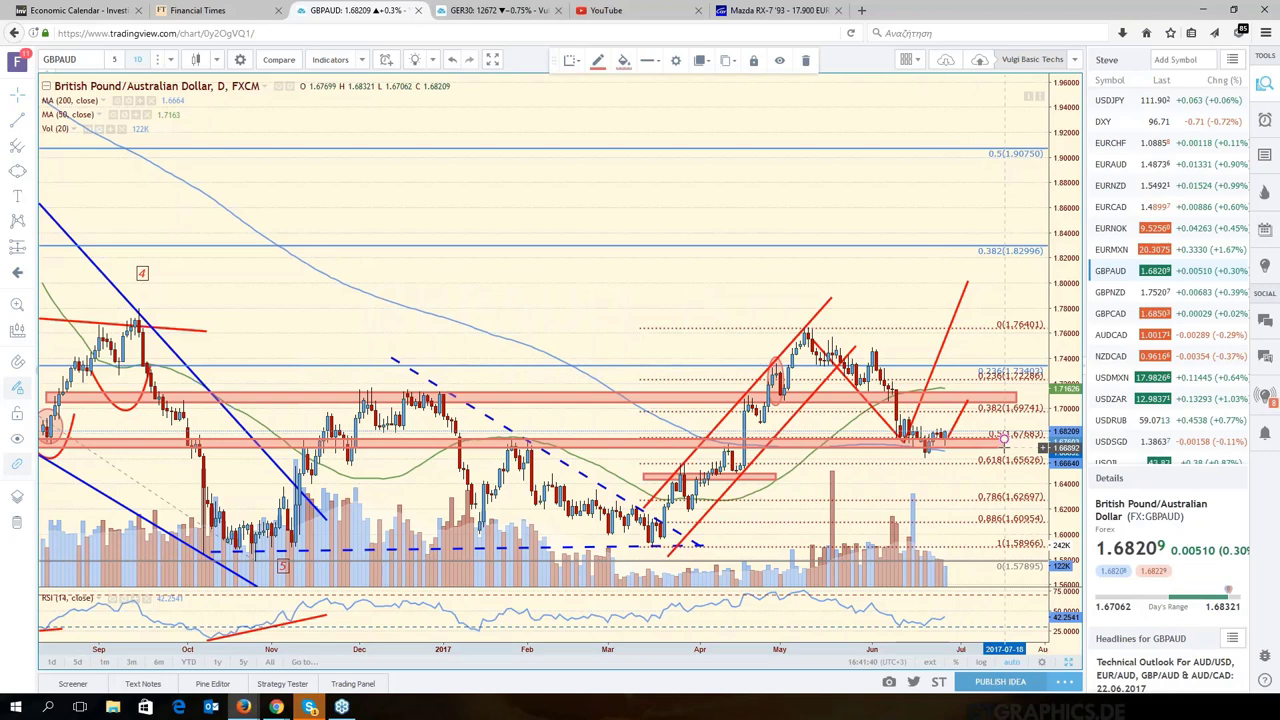
click(972, 366)
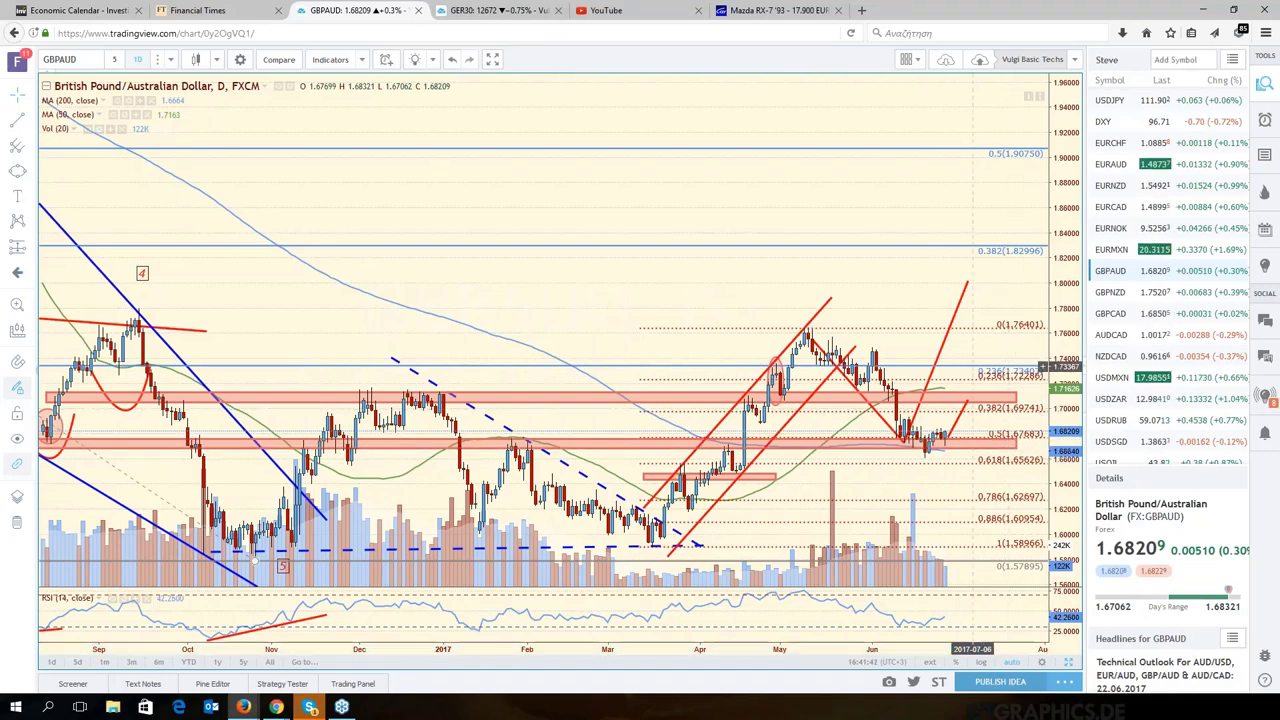
Step: Switch to GBPNZD, select the falling wedge's lower trend line, and zoom in and out around it
click(1120, 303)
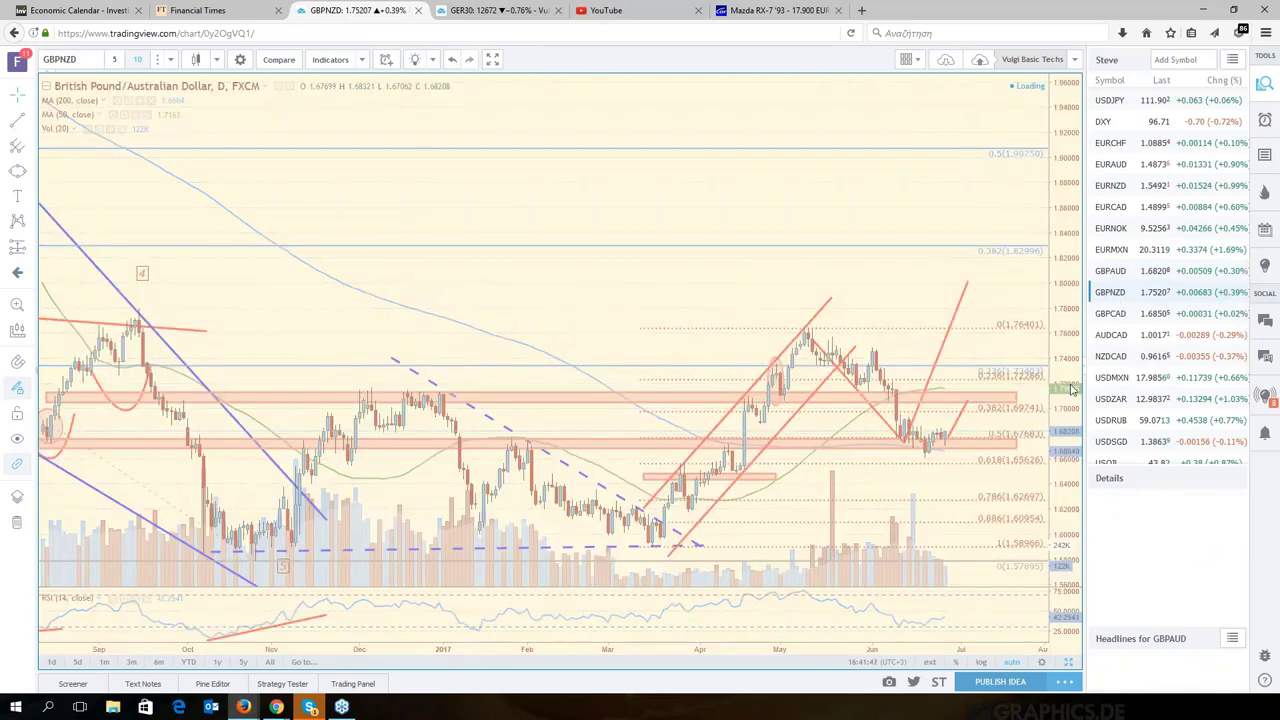
scroll(940, 498, up, 3)
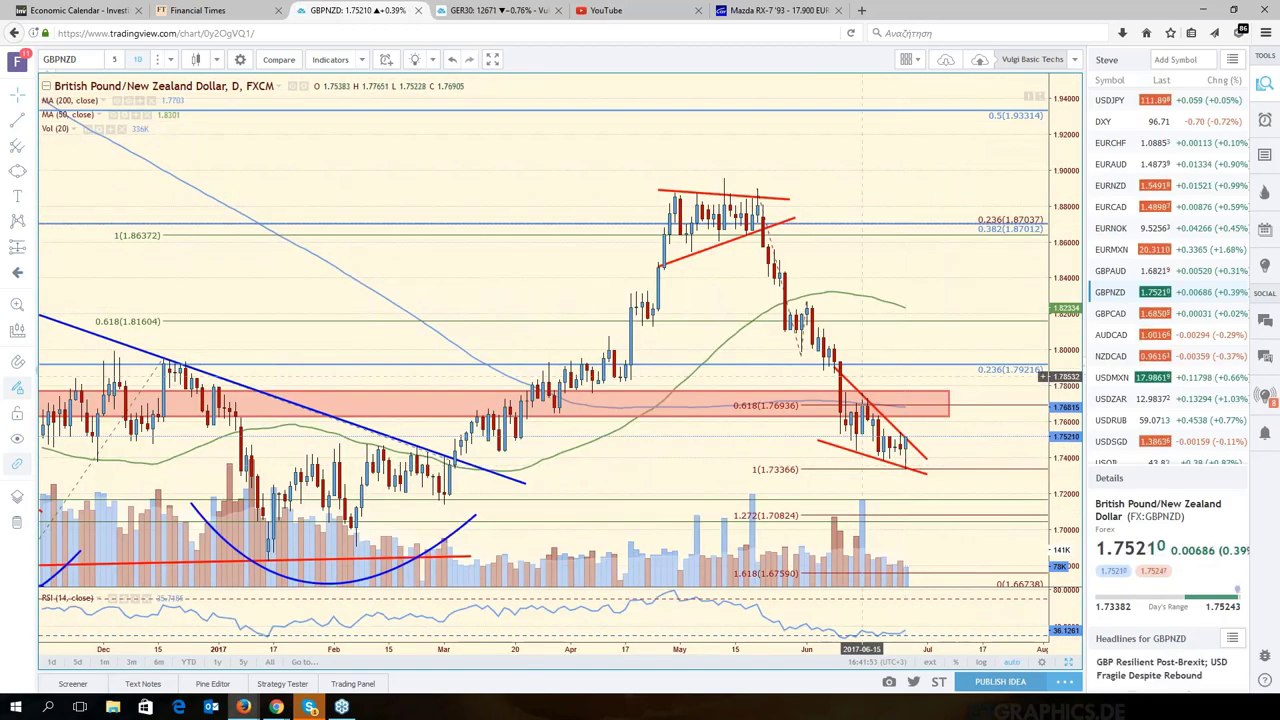
click(905, 468)
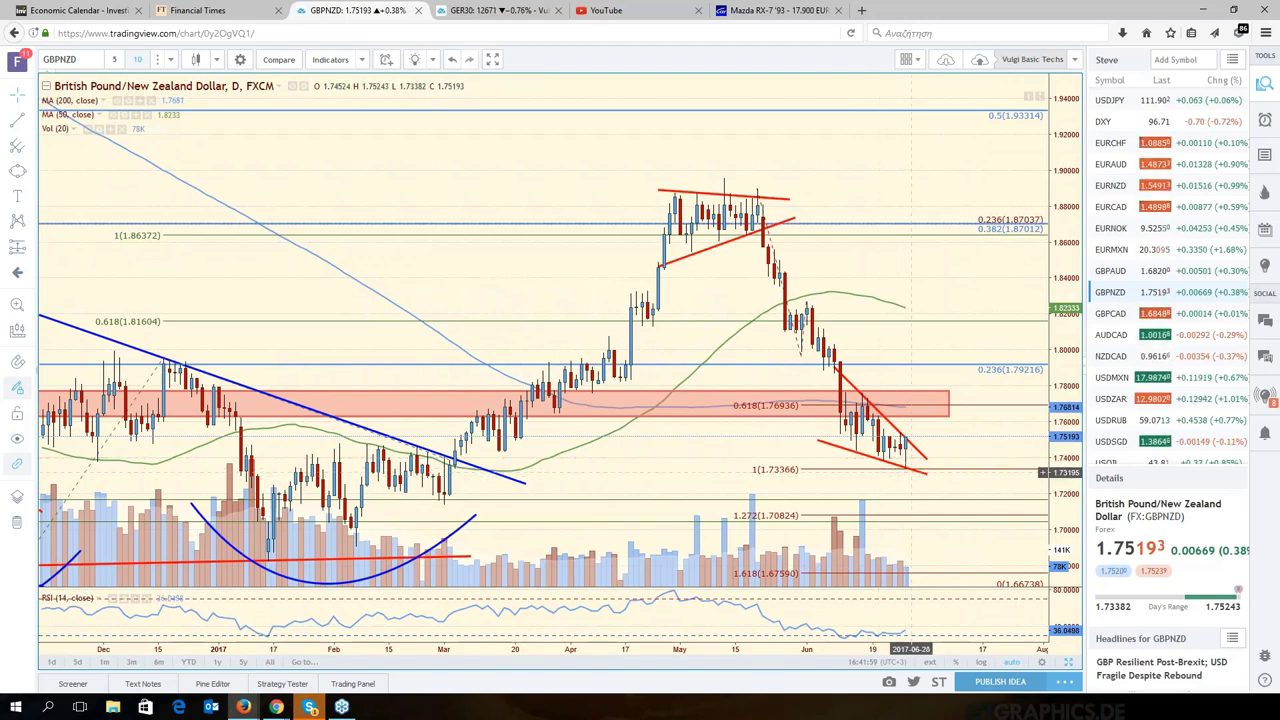
click(910, 464)
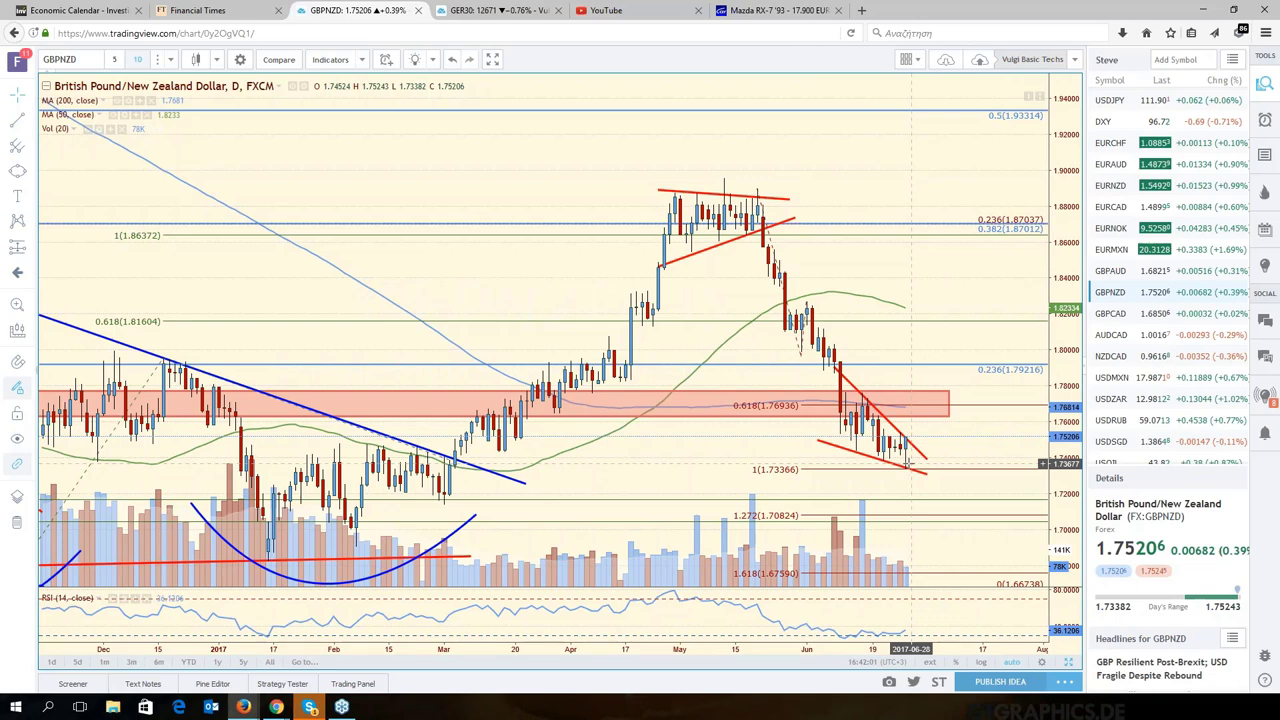
click(915, 466)
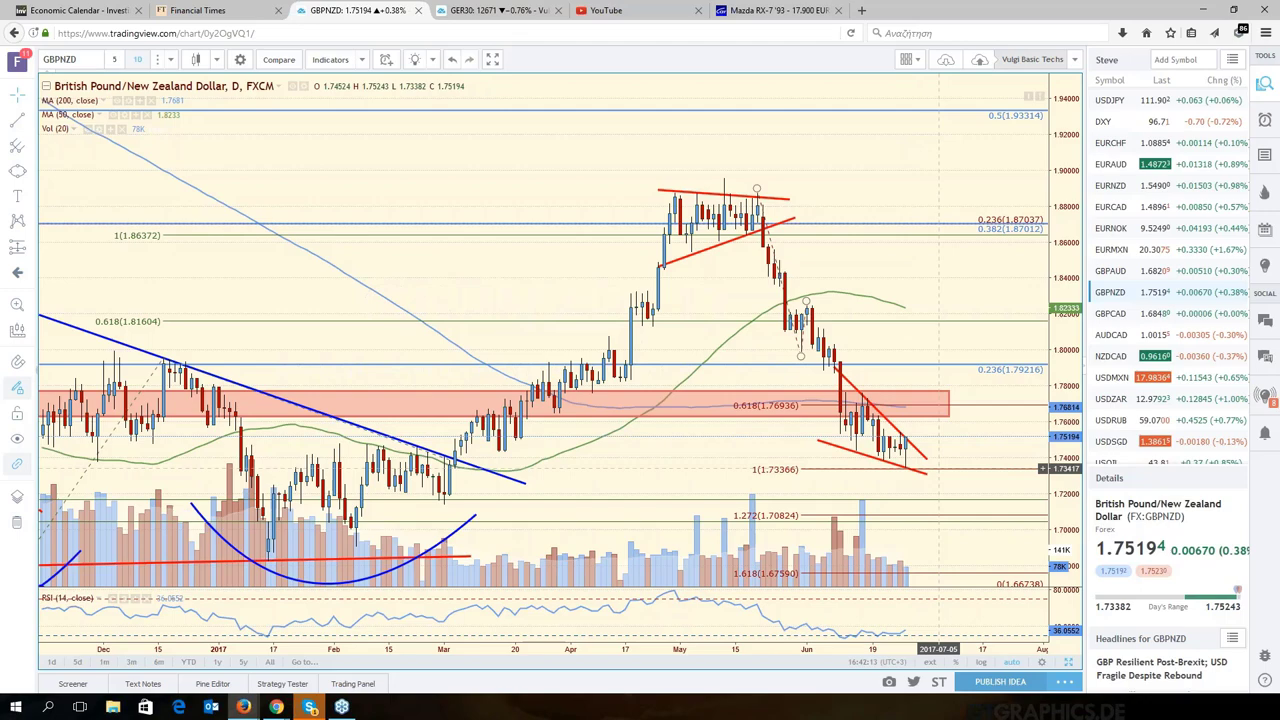
scroll(938, 469, down, 3)
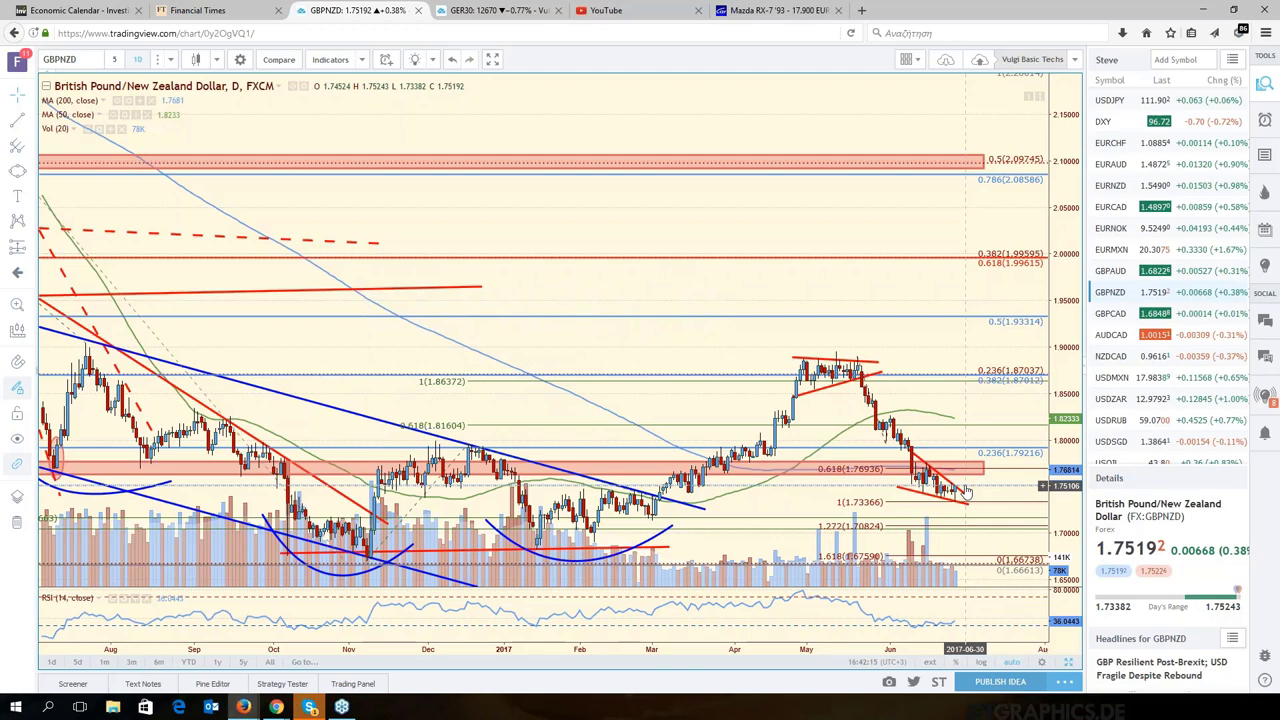
scroll(966, 490, up, 2)
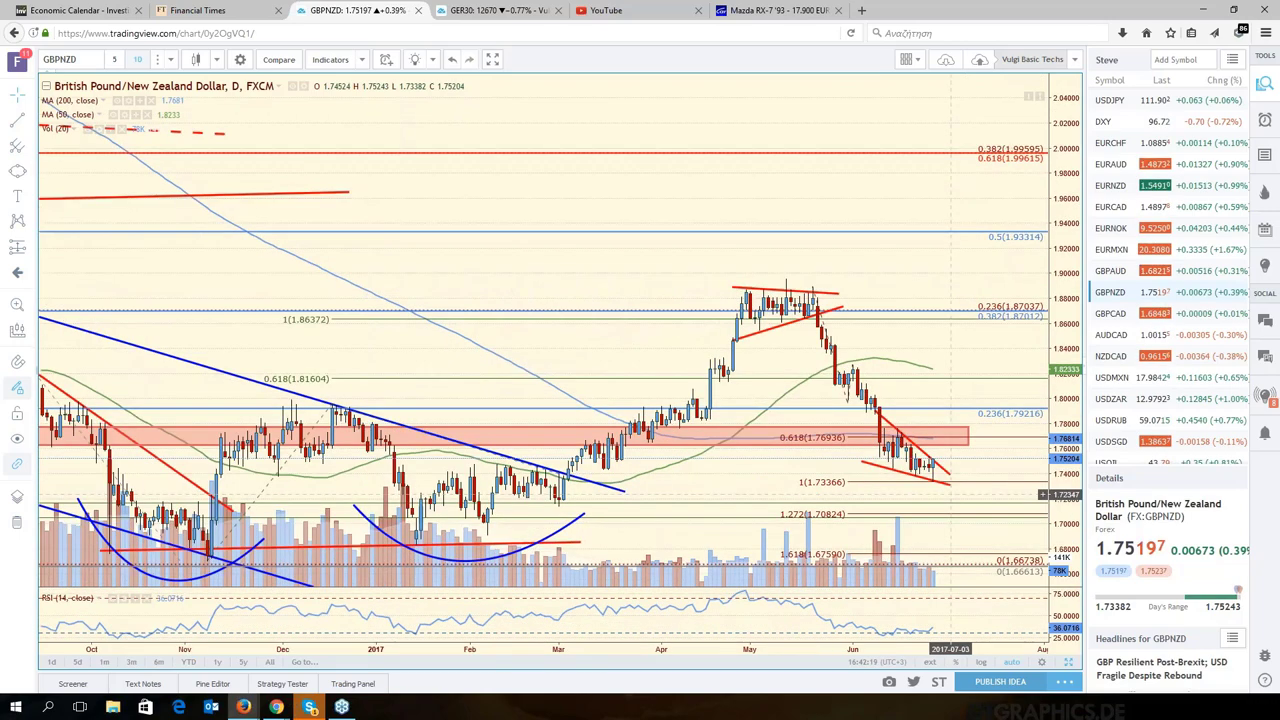
scroll(950, 494, up, 2)
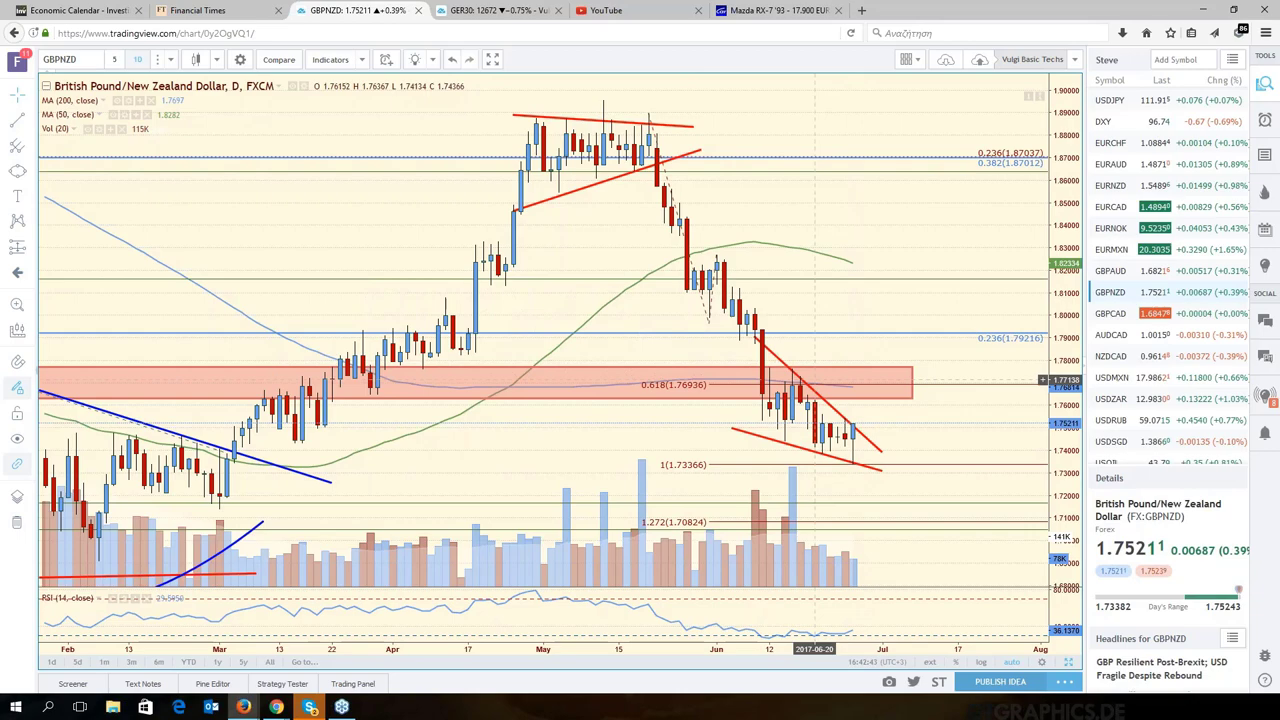
scroll(815, 380, down, 3)
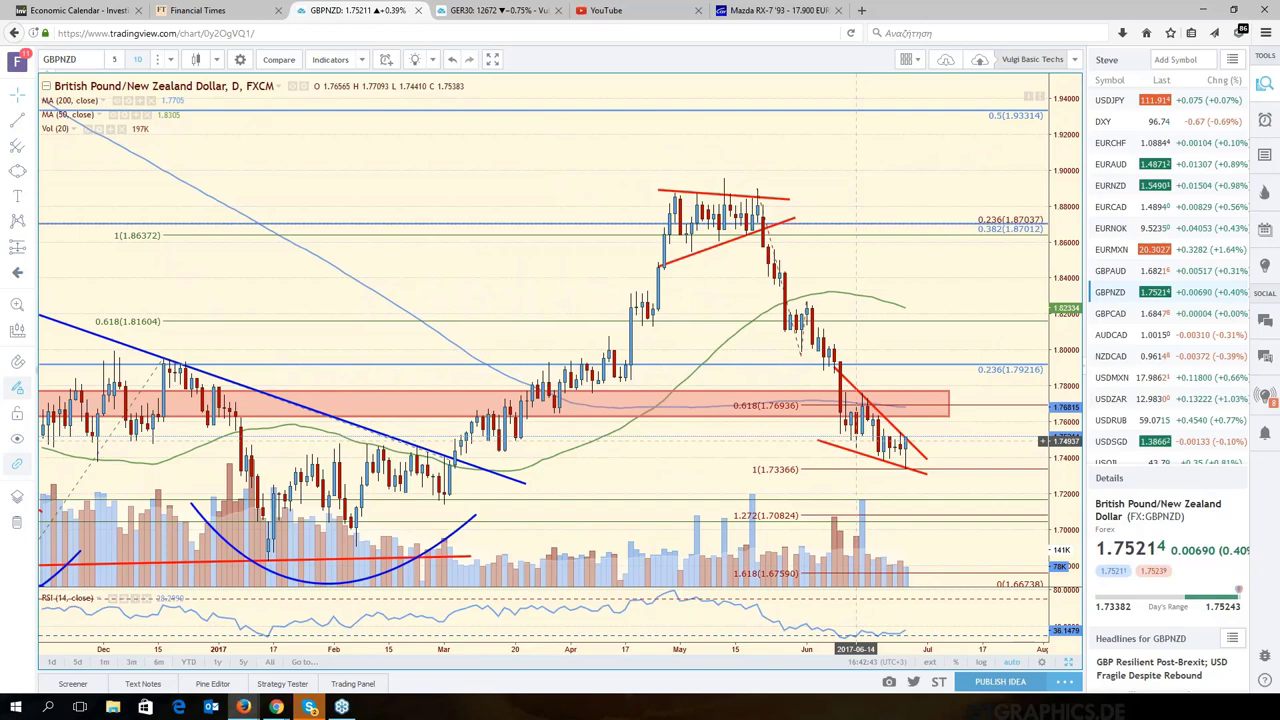
scroll(855, 440, down, 3)
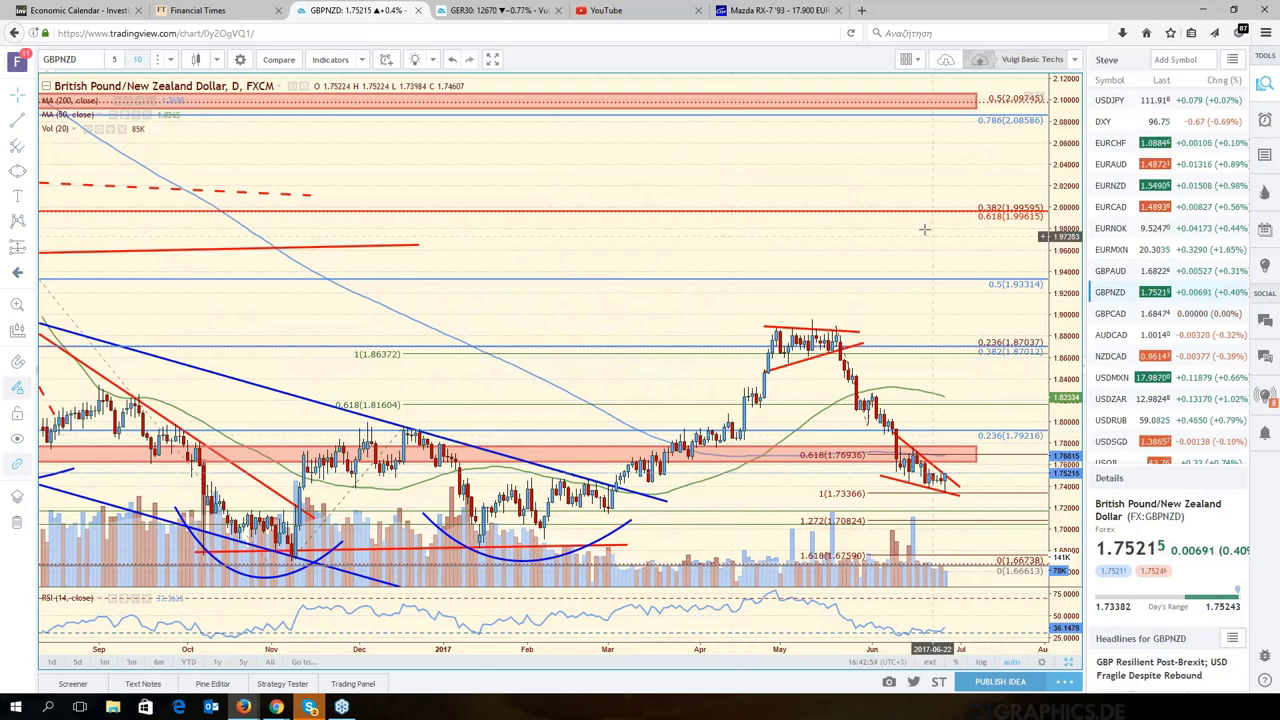
Step: Draw a rising red trend line under the RSI lows from 2017-06-09, then zoom out
click(945, 482)
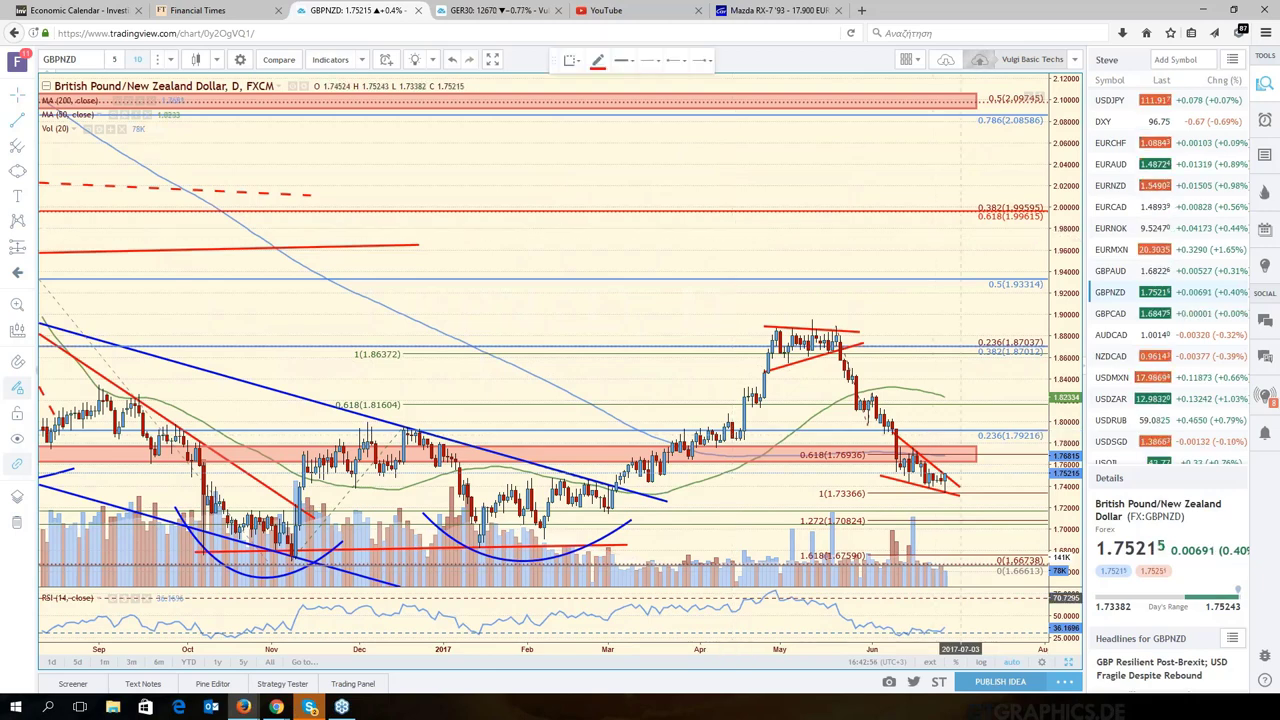
click(897, 636)
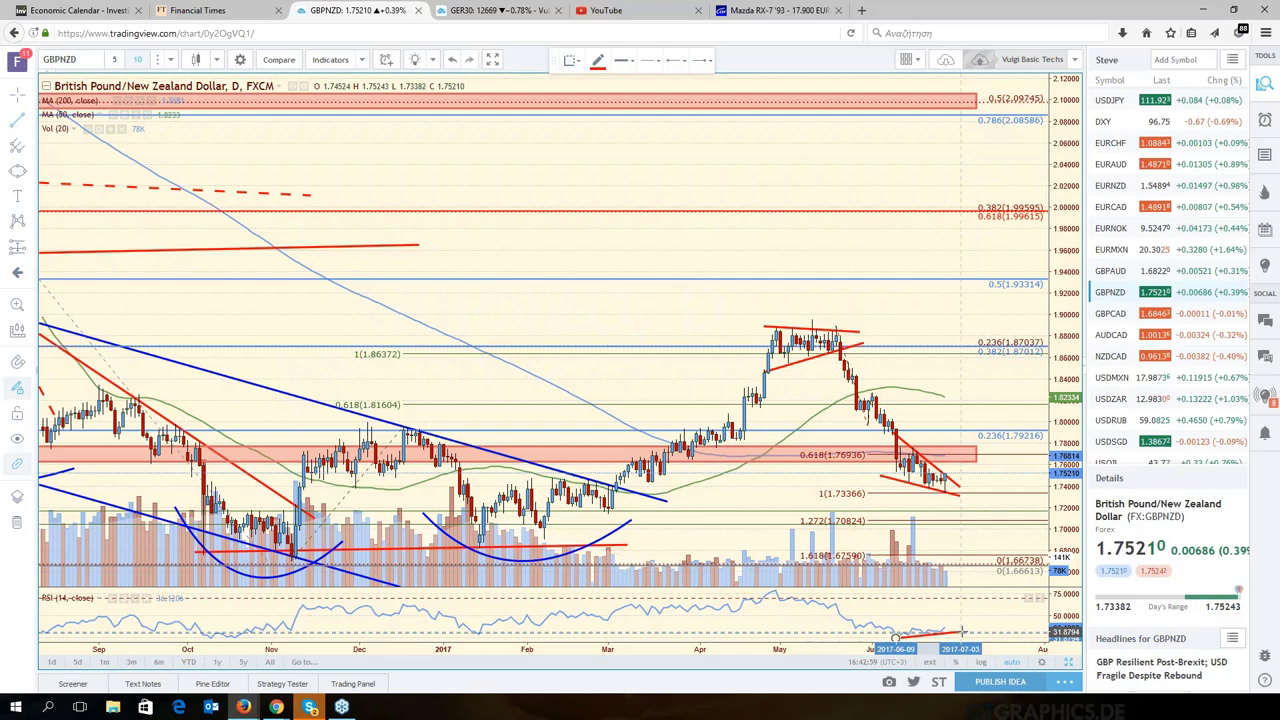
click(963, 630)
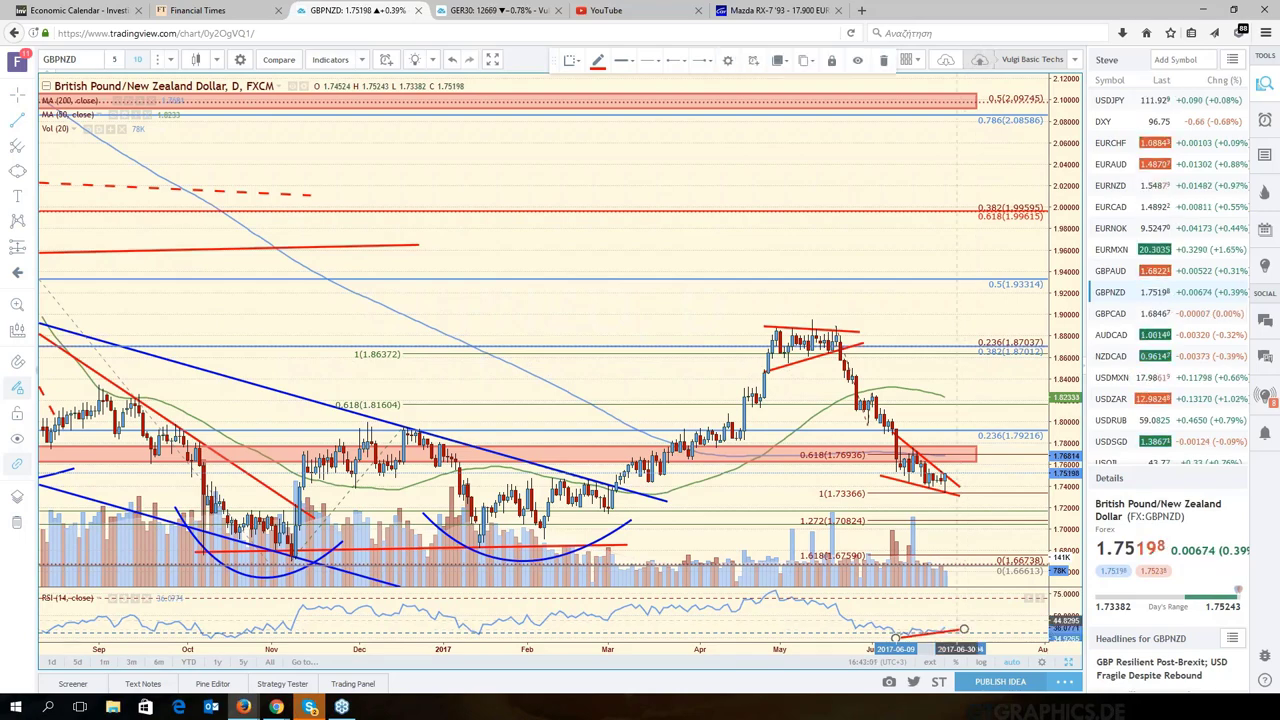
click(930, 640)
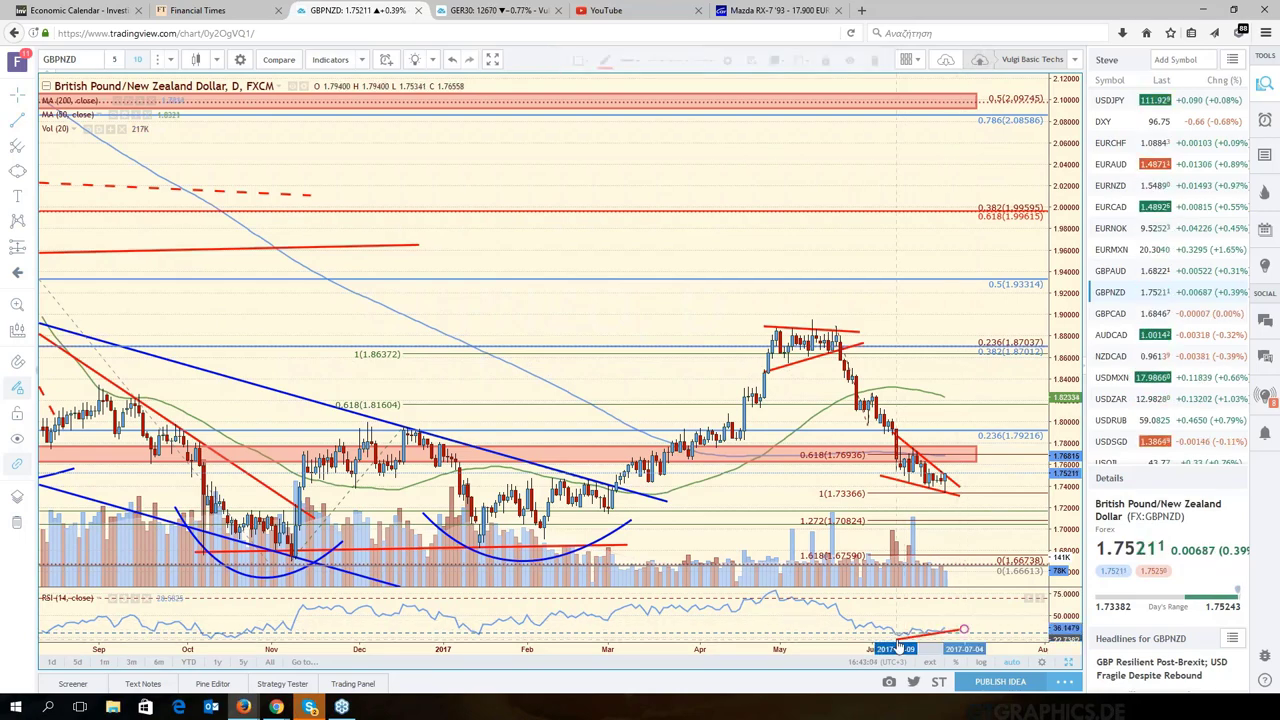
click(892, 636)
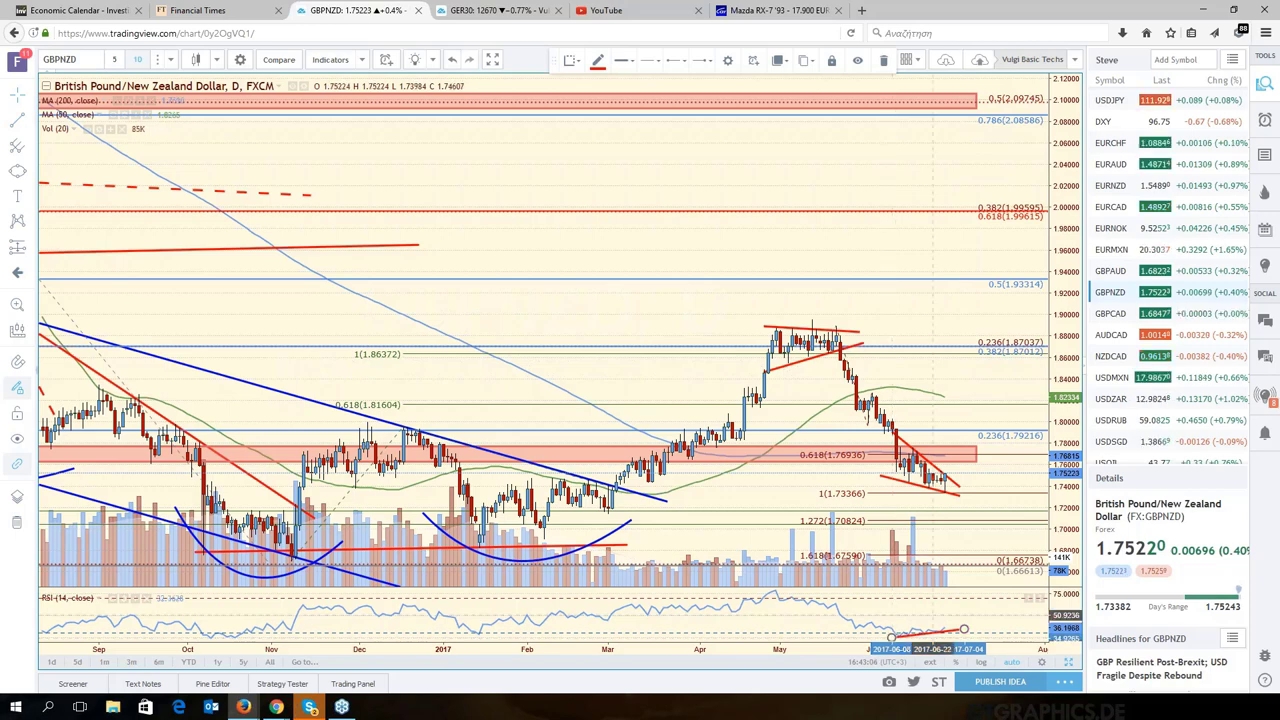
click(998, 542)
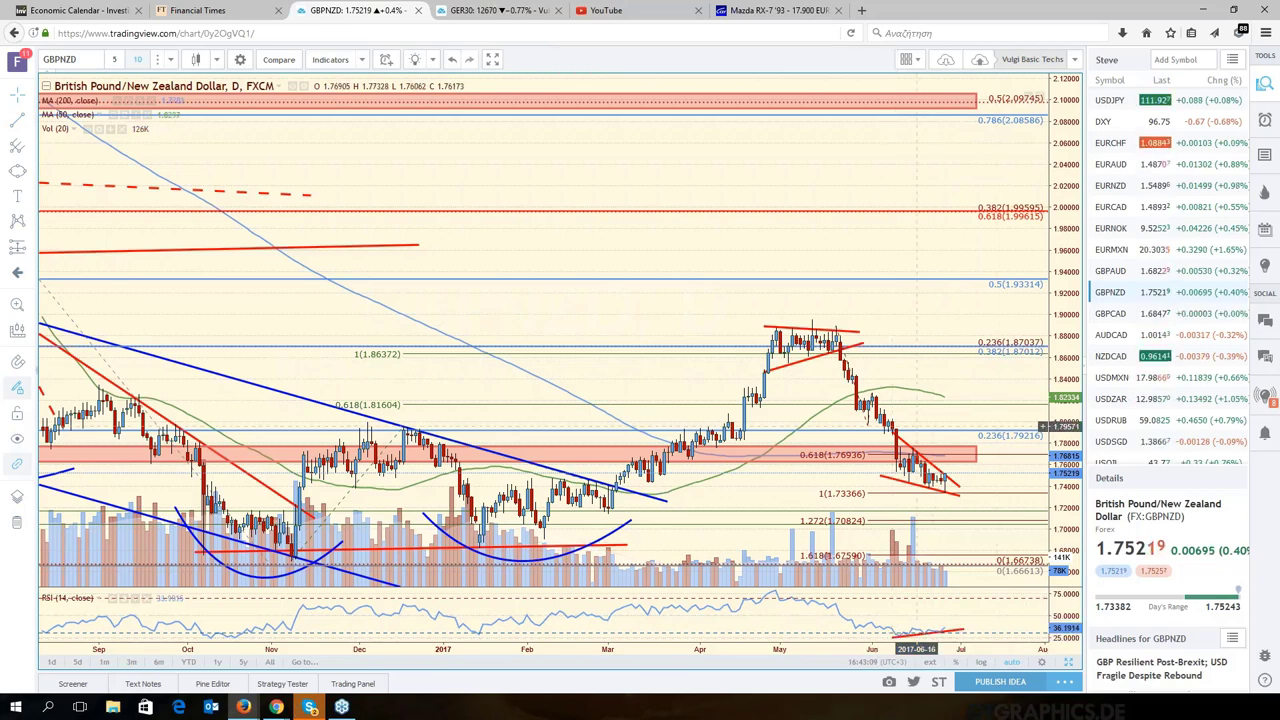
scroll(930, 430, down, 2)
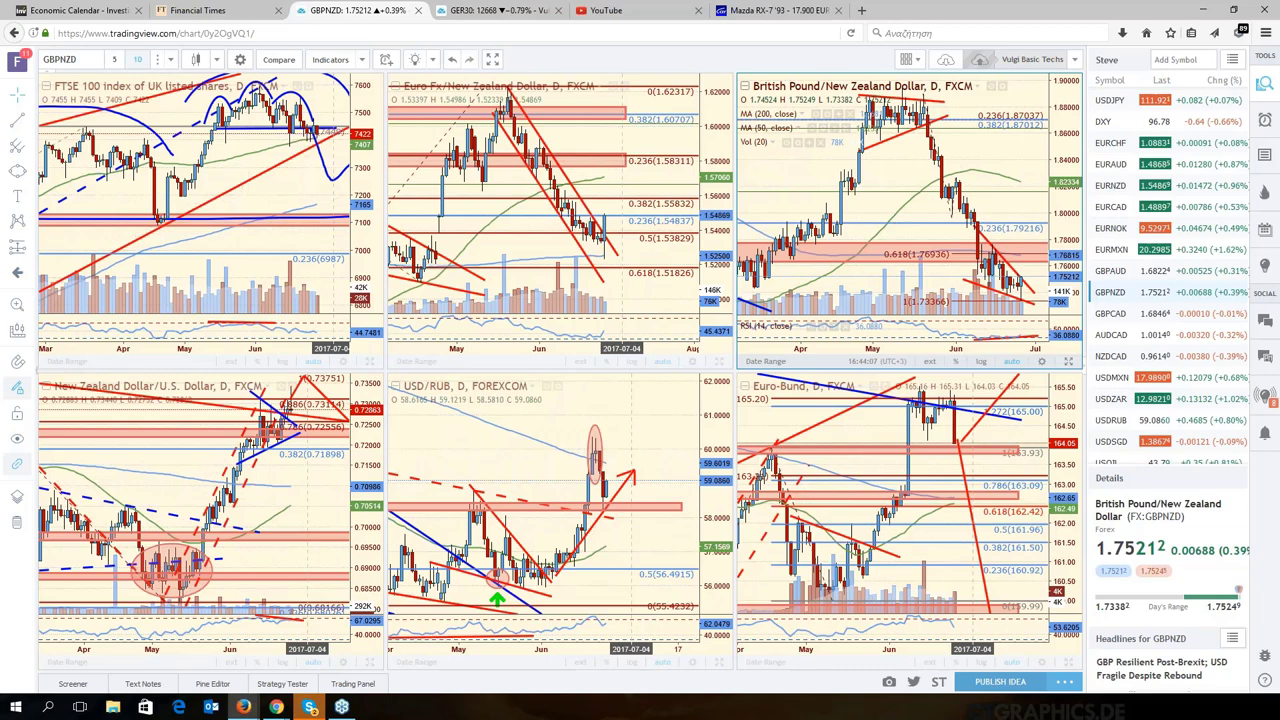
Step: Switch the linked charts to EURNZD, then make the active chart USDCAD
click(1110, 185)
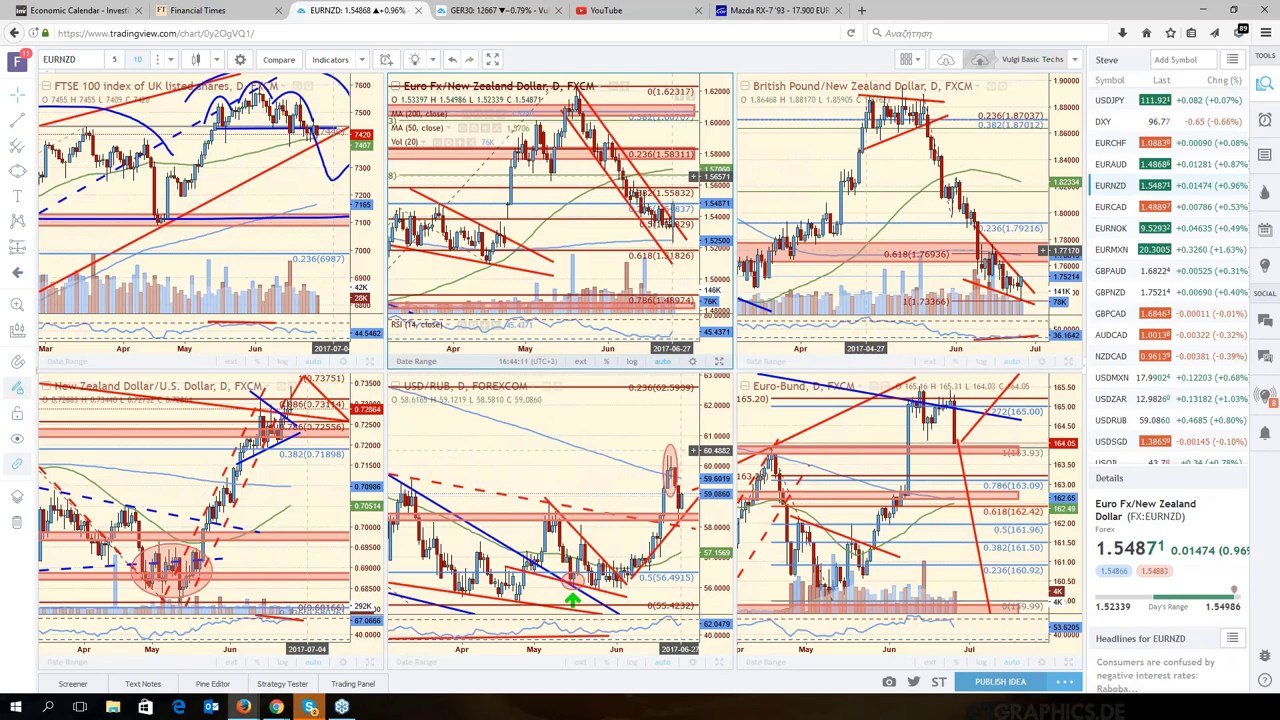
scroll(1108, 216, up, 3)
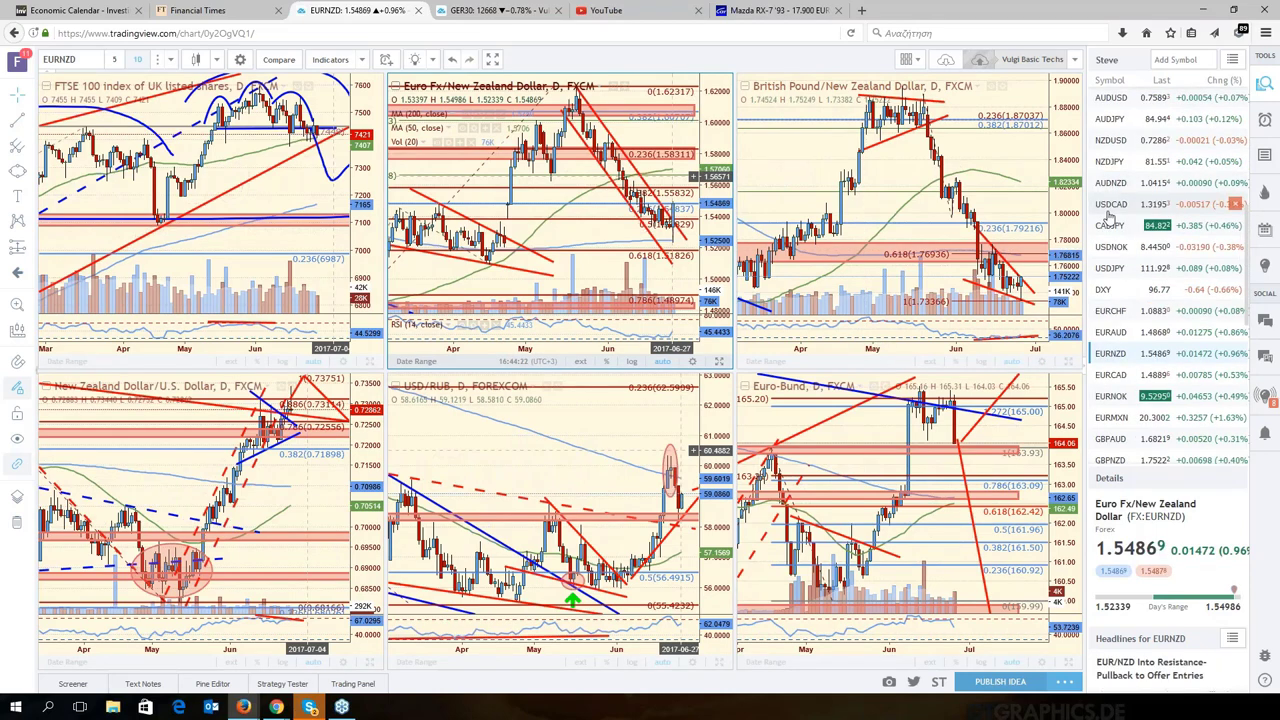
click(1110, 205)
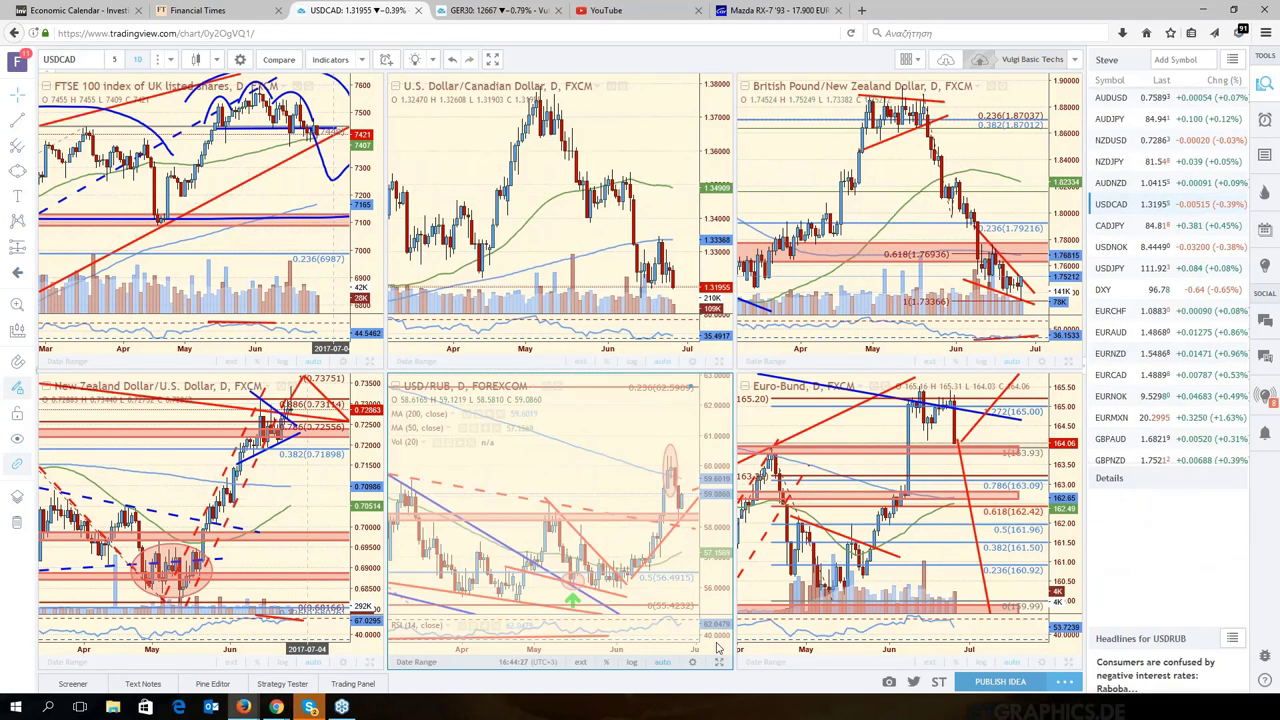
Step: Maximize the USD/CAD daily chart and pan it left to leave space after the last bar
key(alt+Return)
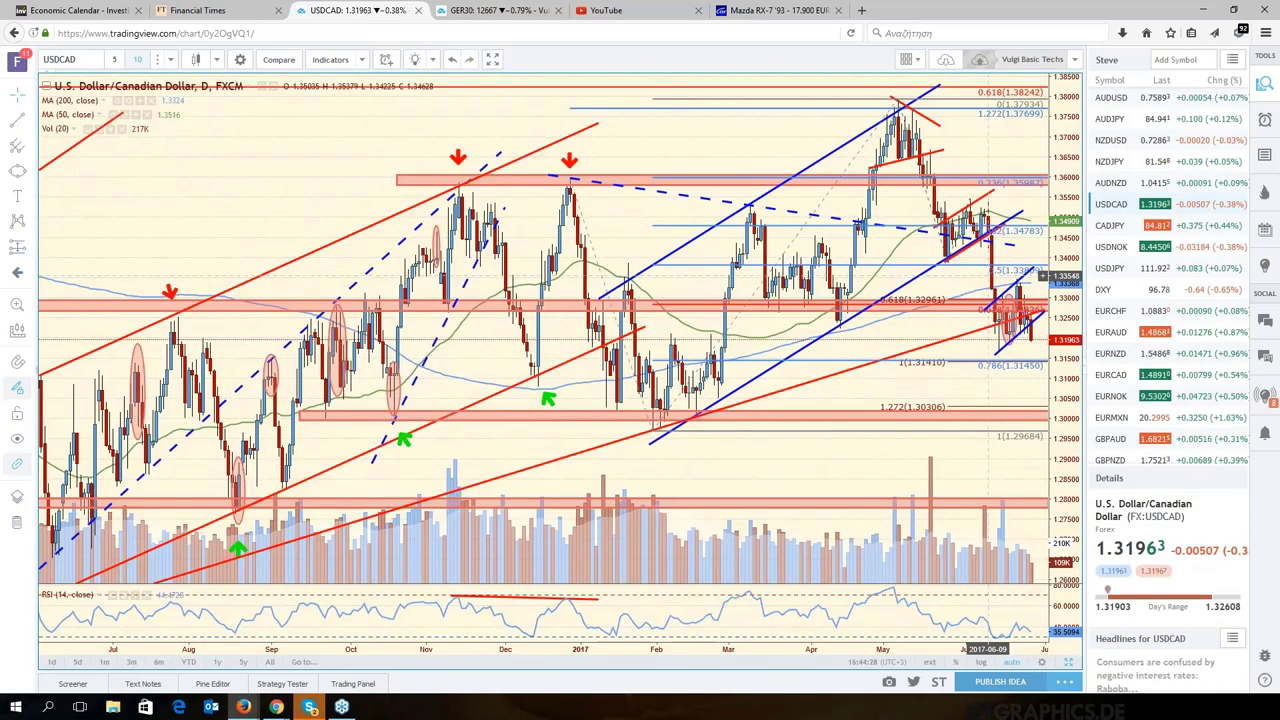
drag(987, 275, 937, 370)
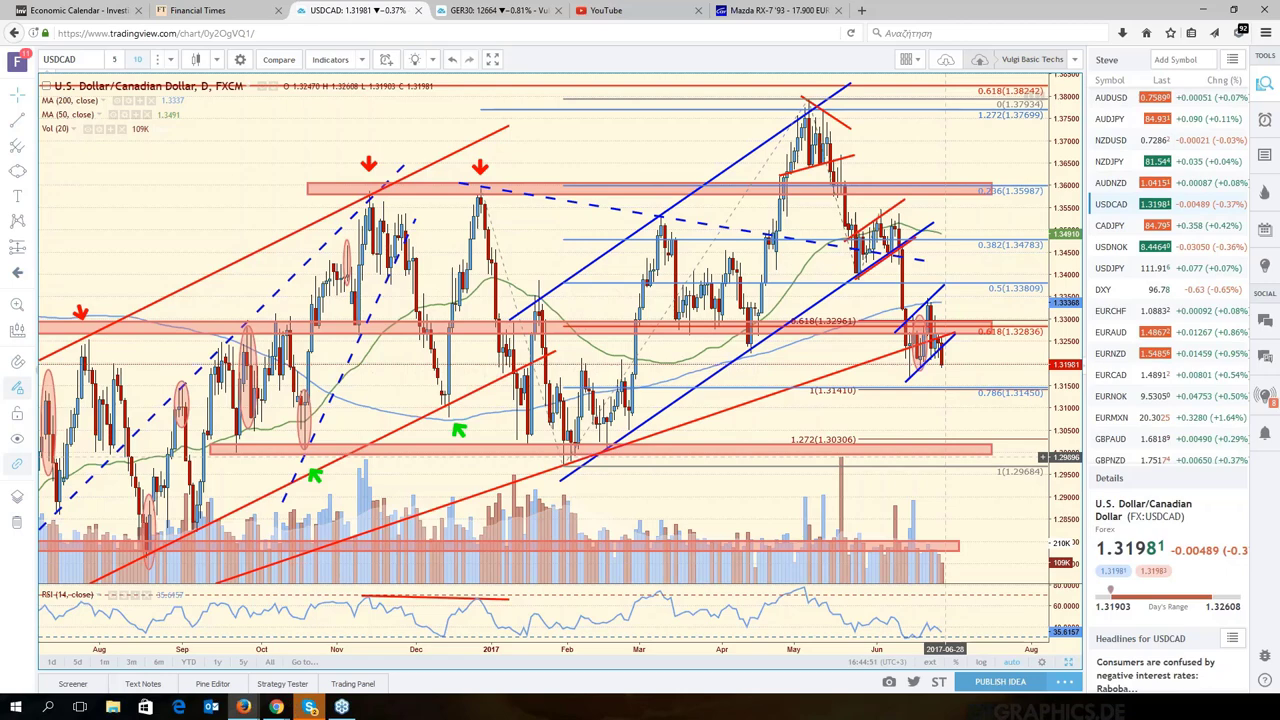
scroll(1125, 233, down, 1)
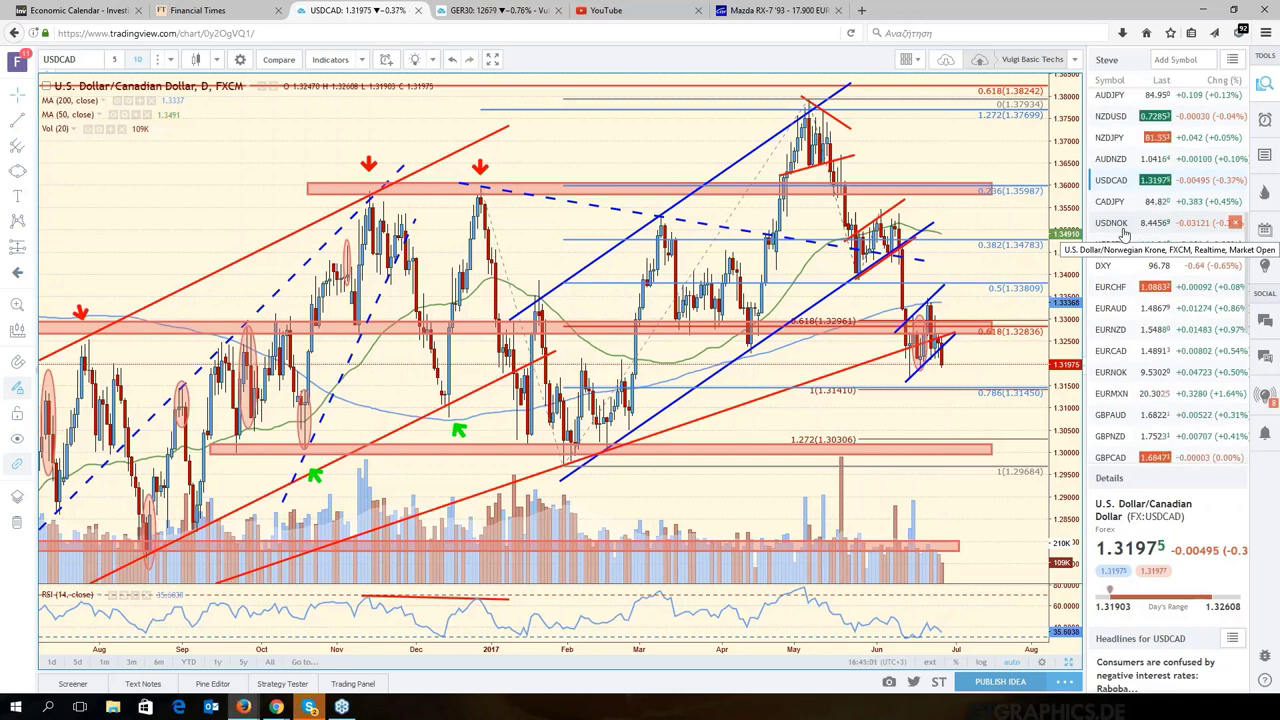
Step: Load the annotated USD/NOK daily chart and pan it slightly toward earlier bars
click(1124, 230)
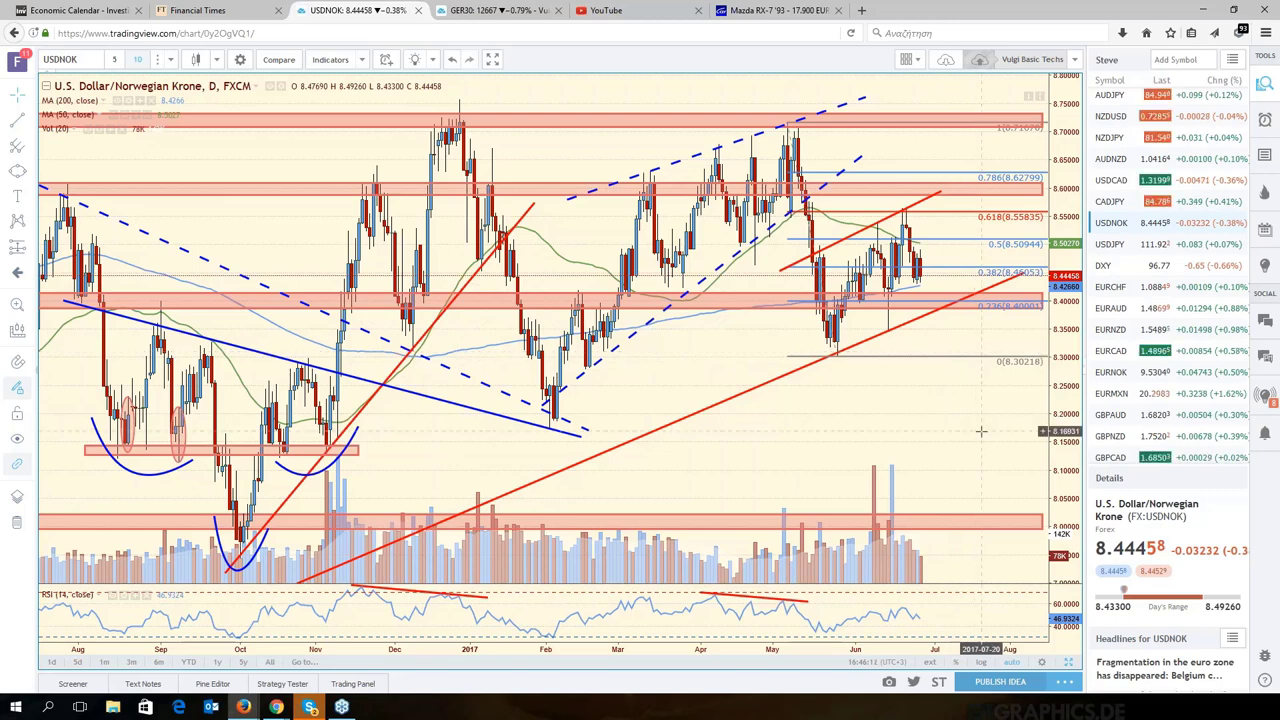
scroll(978, 390, left, 1)
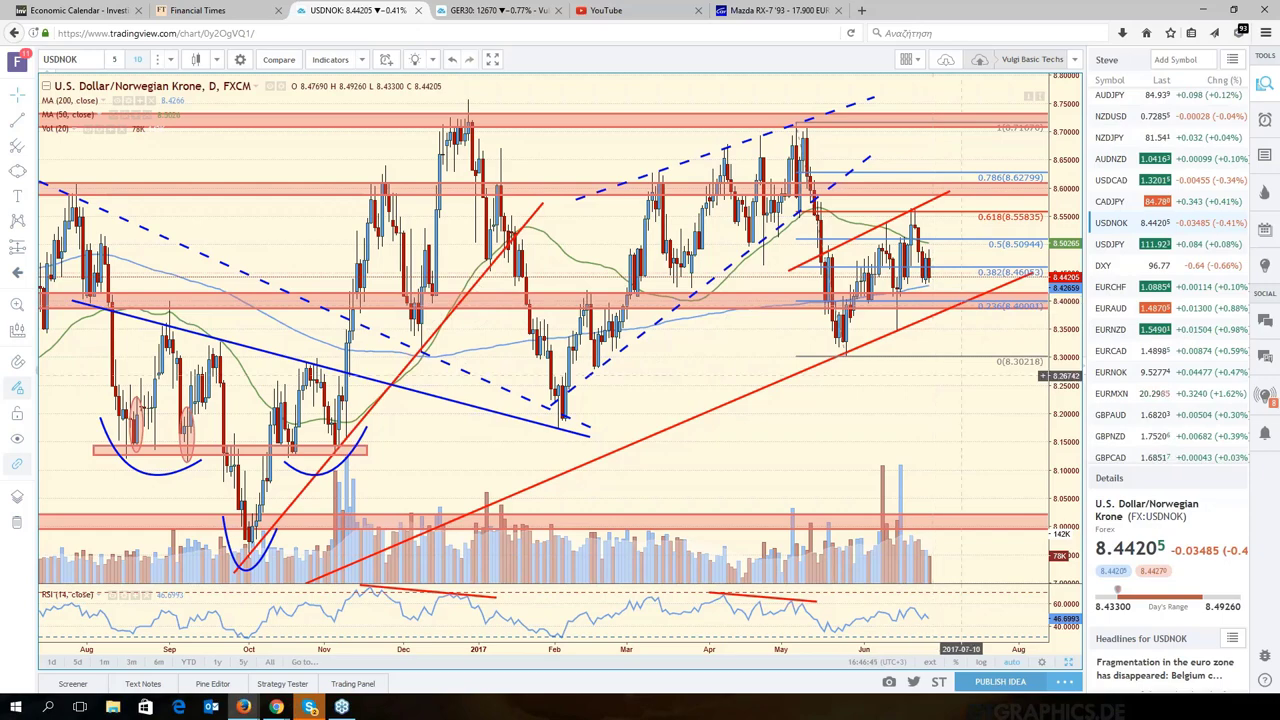
drag(962, 375, 1005, 412)
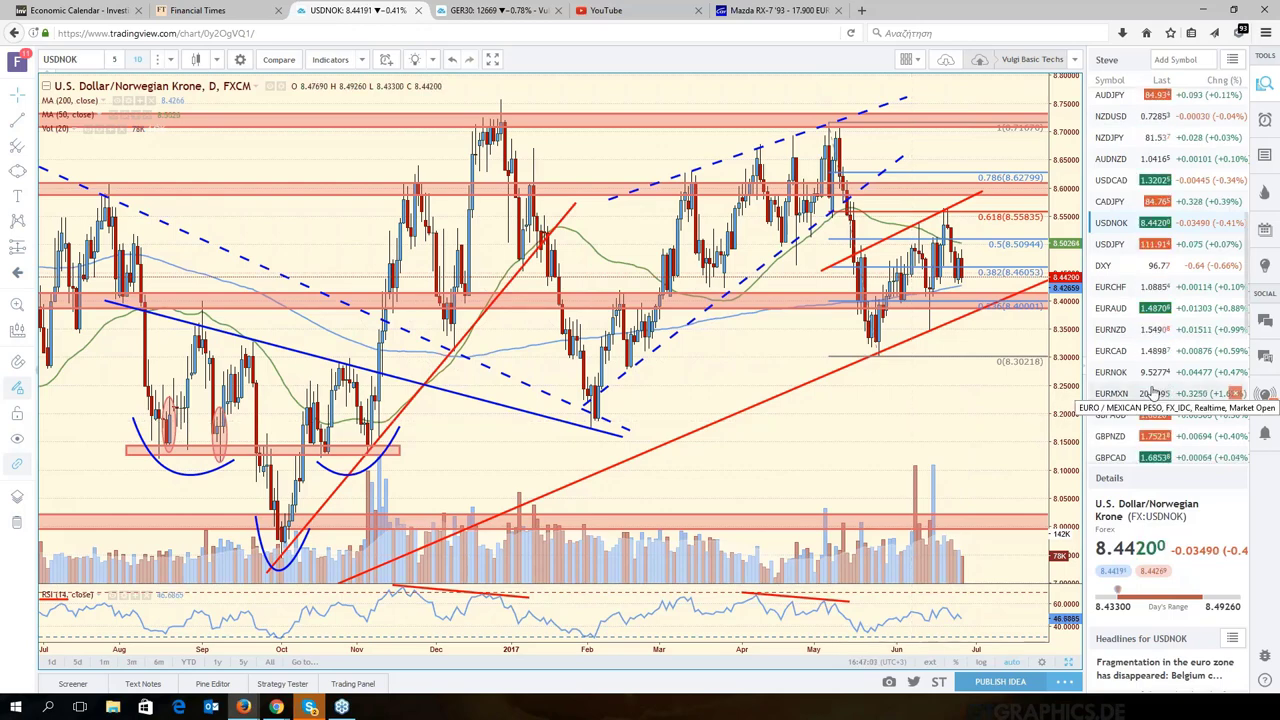
scroll(1153, 392, down, 3)
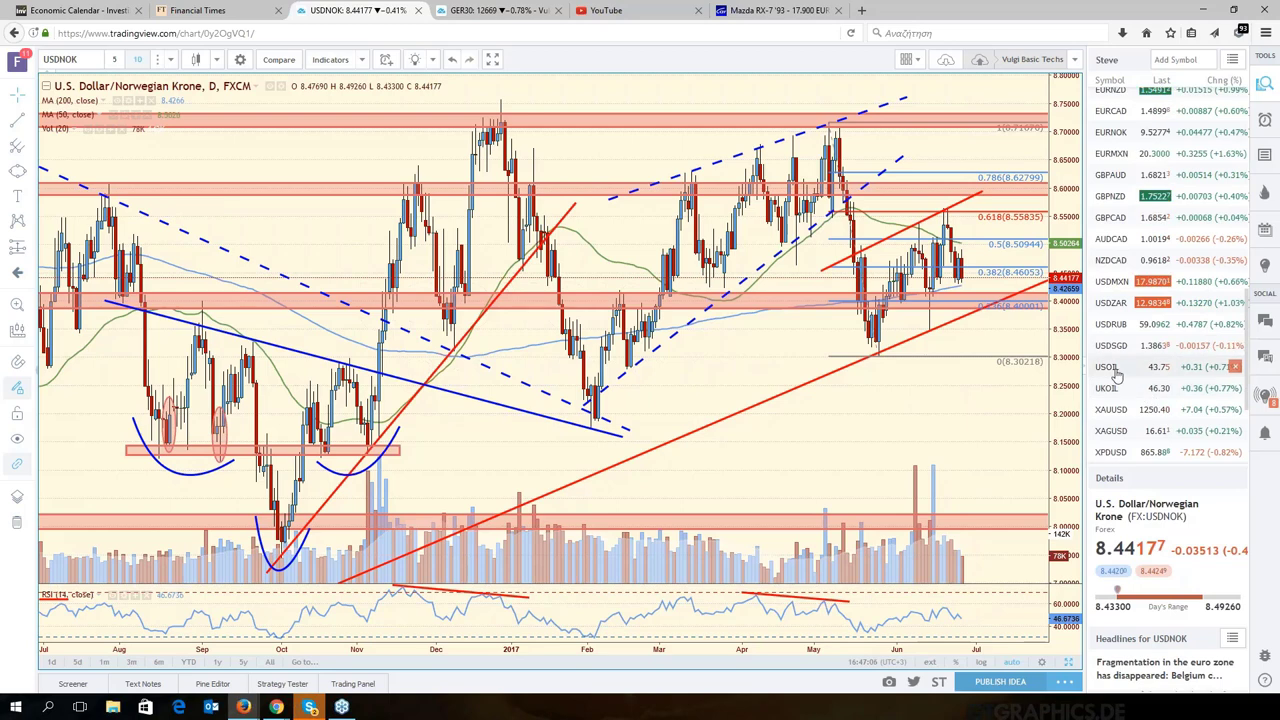
Step: Load the USOIL chart, pan to earlier history, and toggle maximize off and back on
click(1117, 370)
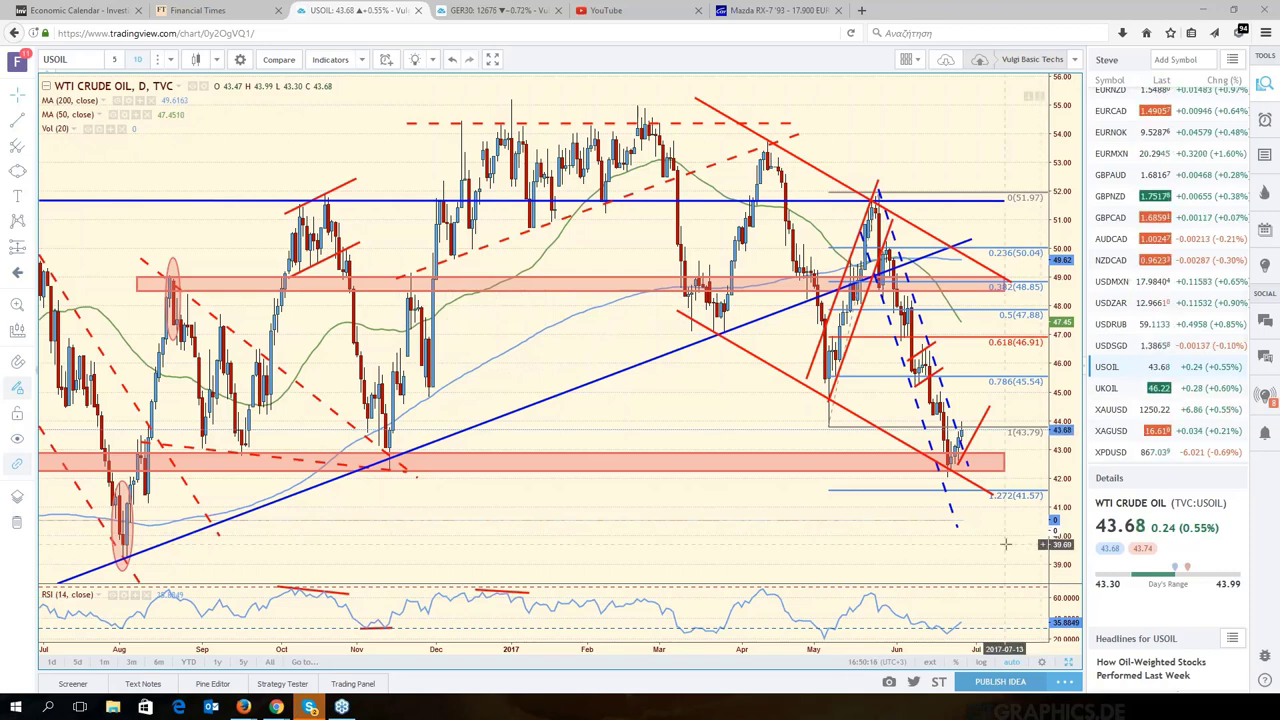
drag(1005, 543, 1052, 560)
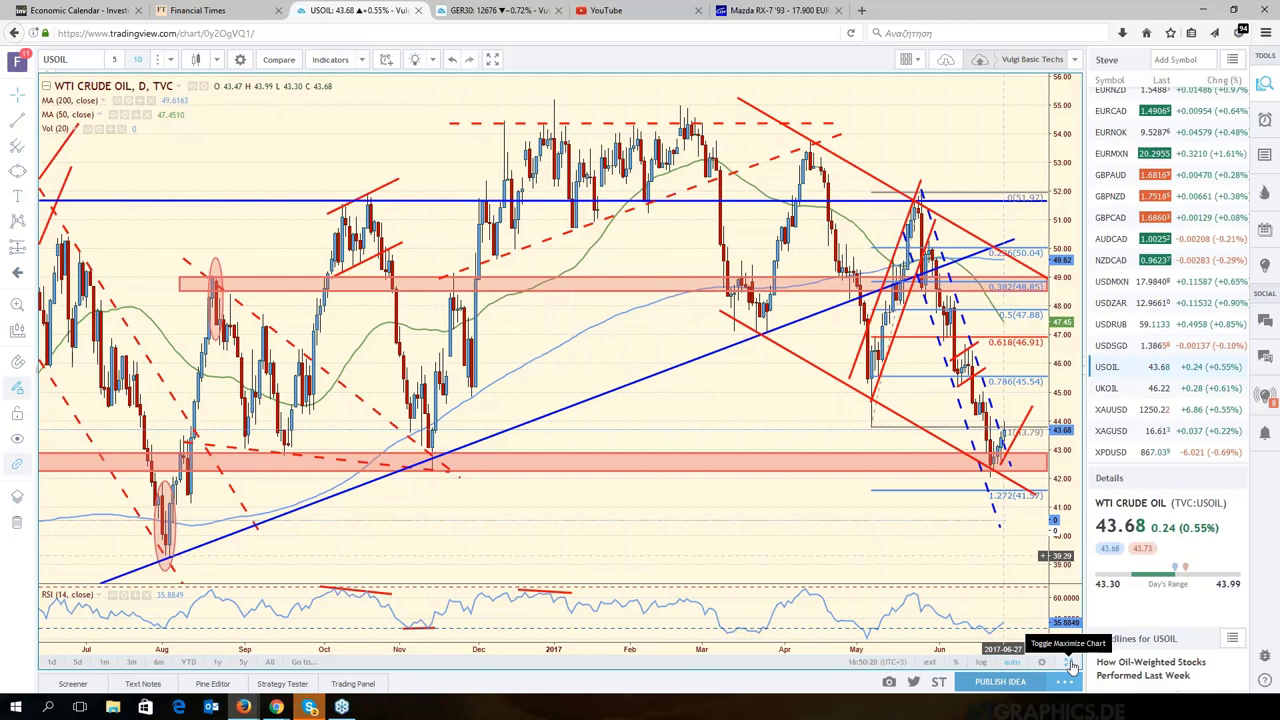
click(1070, 663)
click(1069, 662)
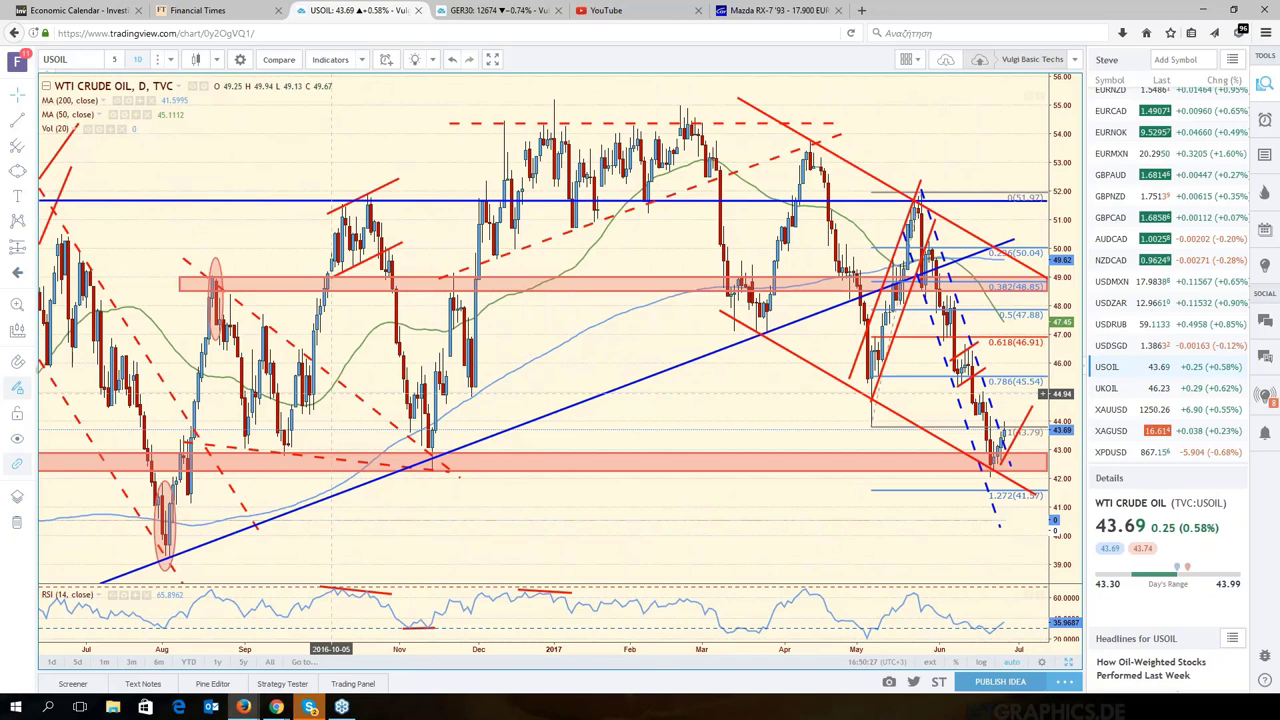
Step: Draw a trend line in the RSI pane from the early-May low to the mid-June low
click(16, 123)
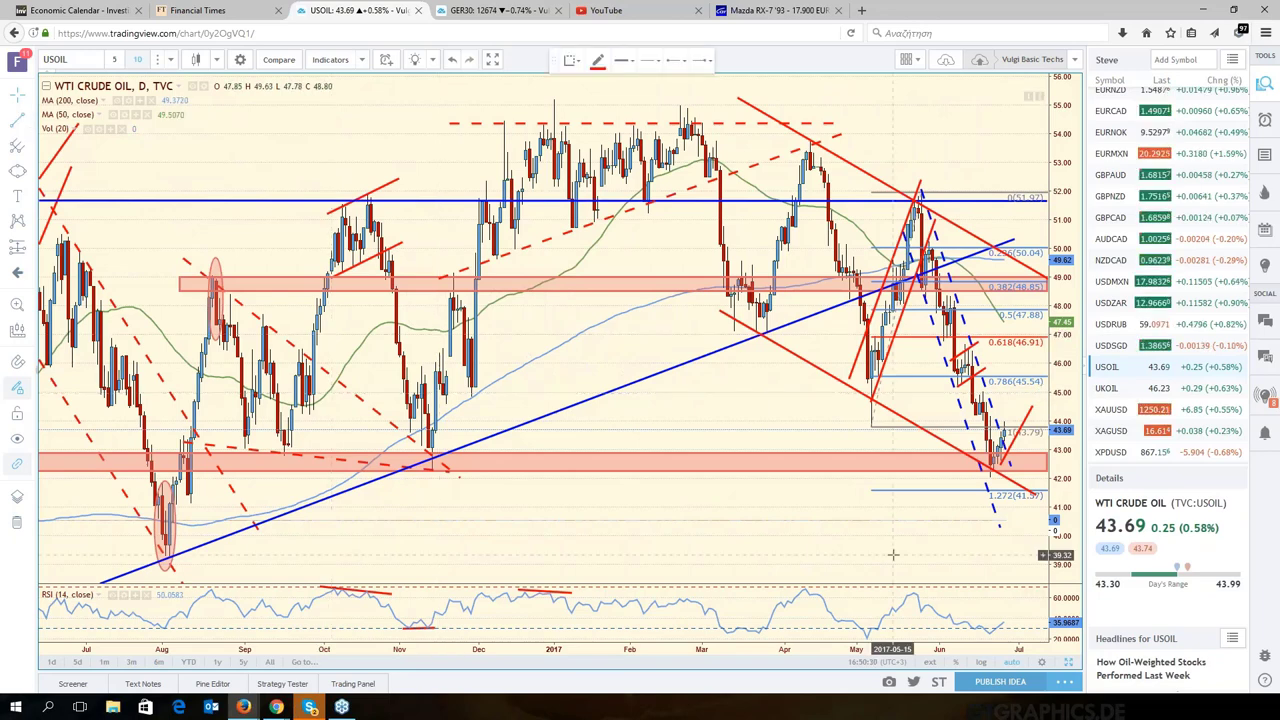
drag(860, 640, 1020, 633)
click(999, 601)
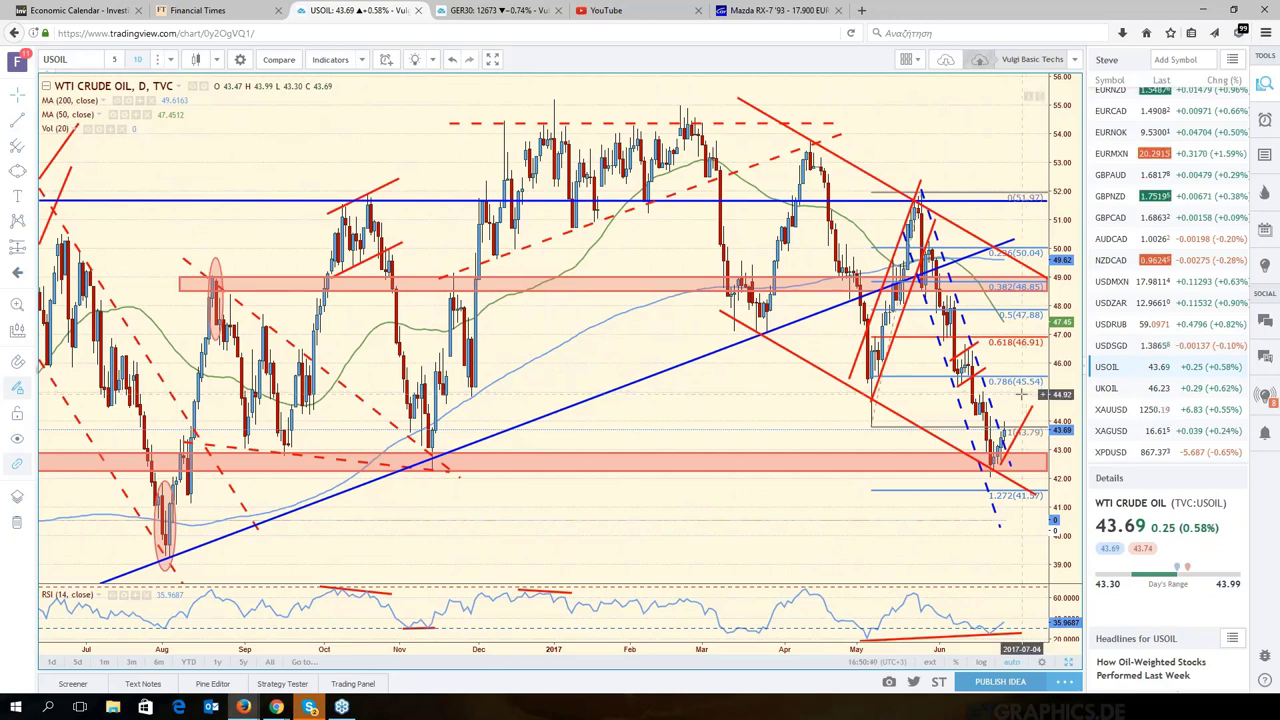
Step: Pan the oil chart back and forth, then open a new tab for the Gyazo Bund screenshot
drag(1021, 393, 1008, 402)
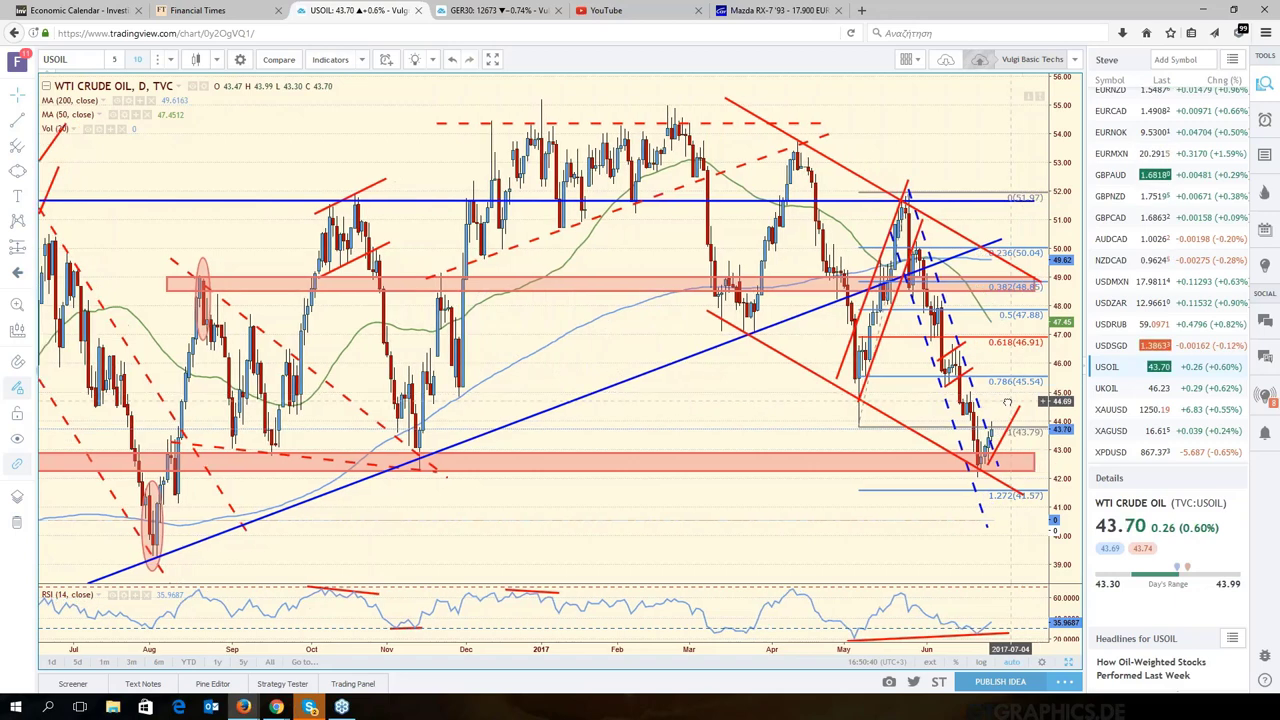
drag(1008, 402, 978, 400)
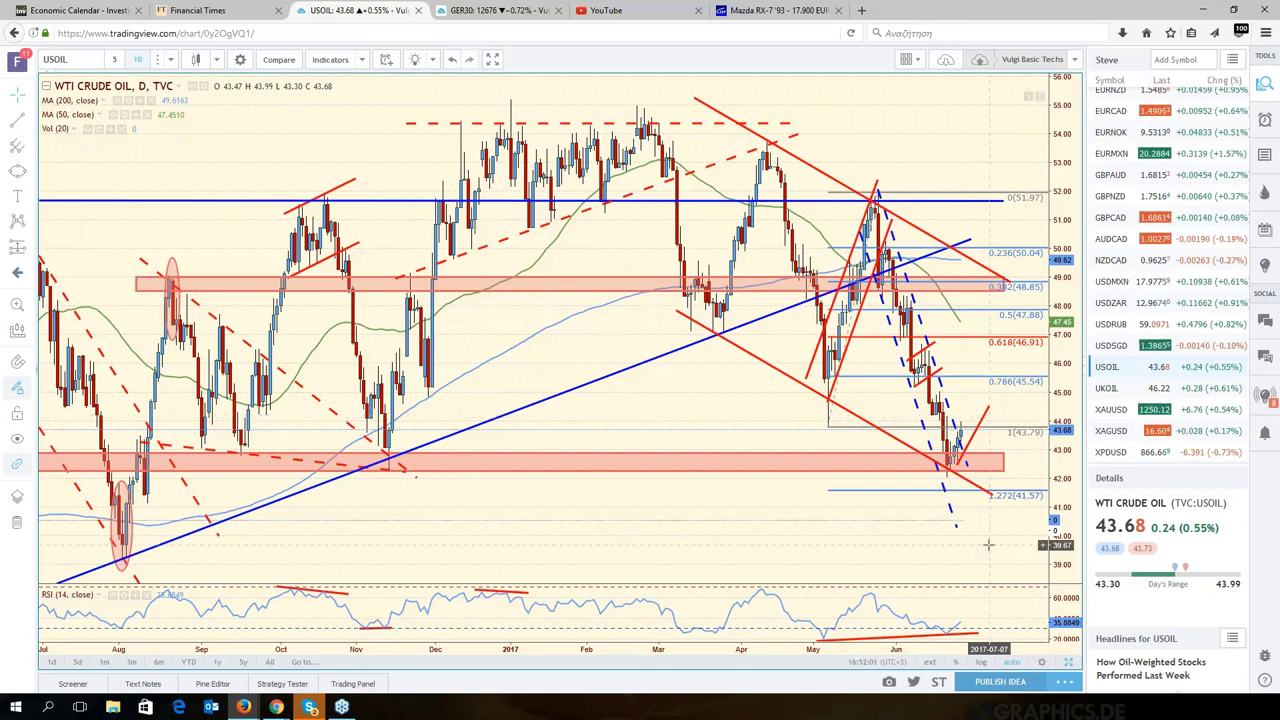
drag(988, 545, 1039, 549)
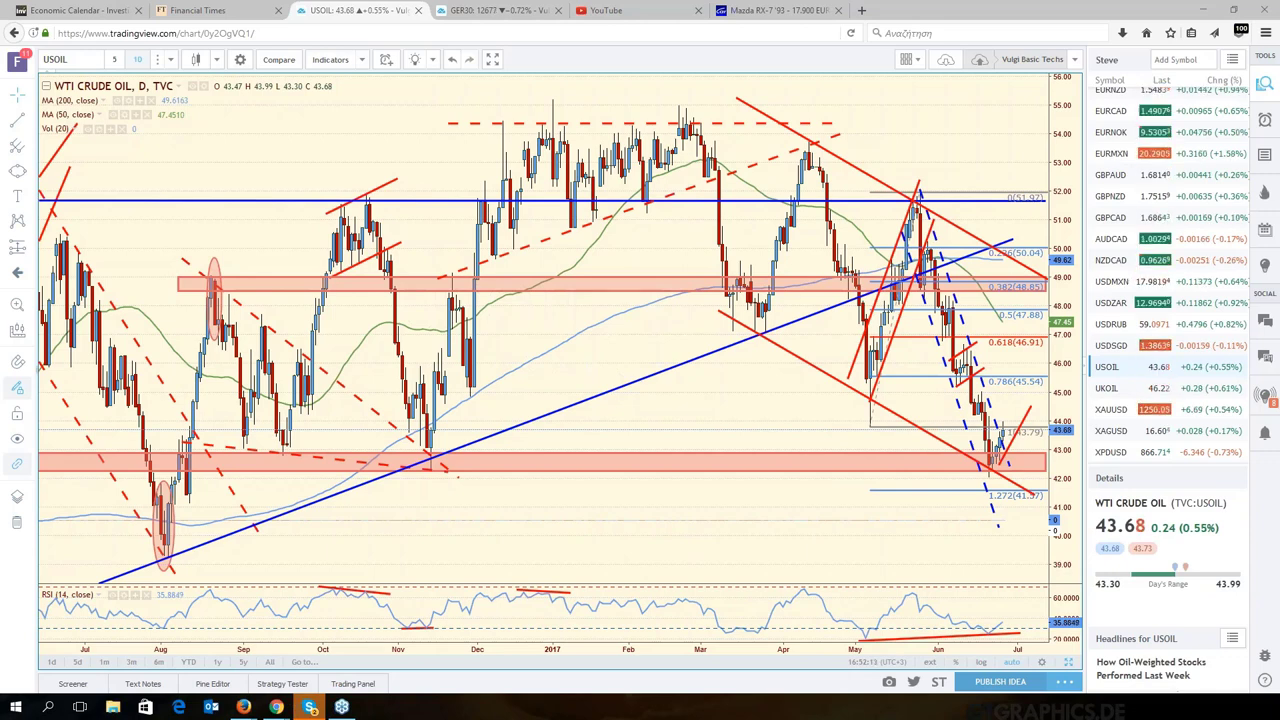
click(865, 10)
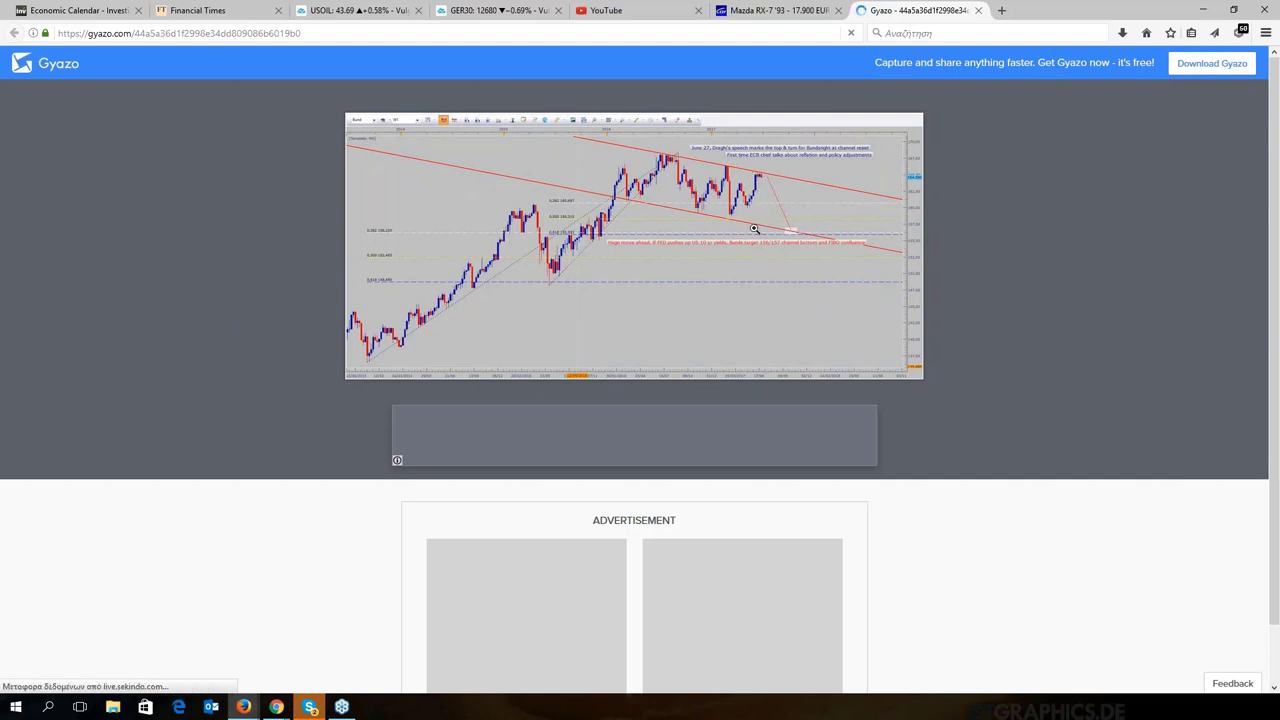
Step: View the Gyazo Bund weekly chart screenshot at full width, then close its tab
click(754, 229)
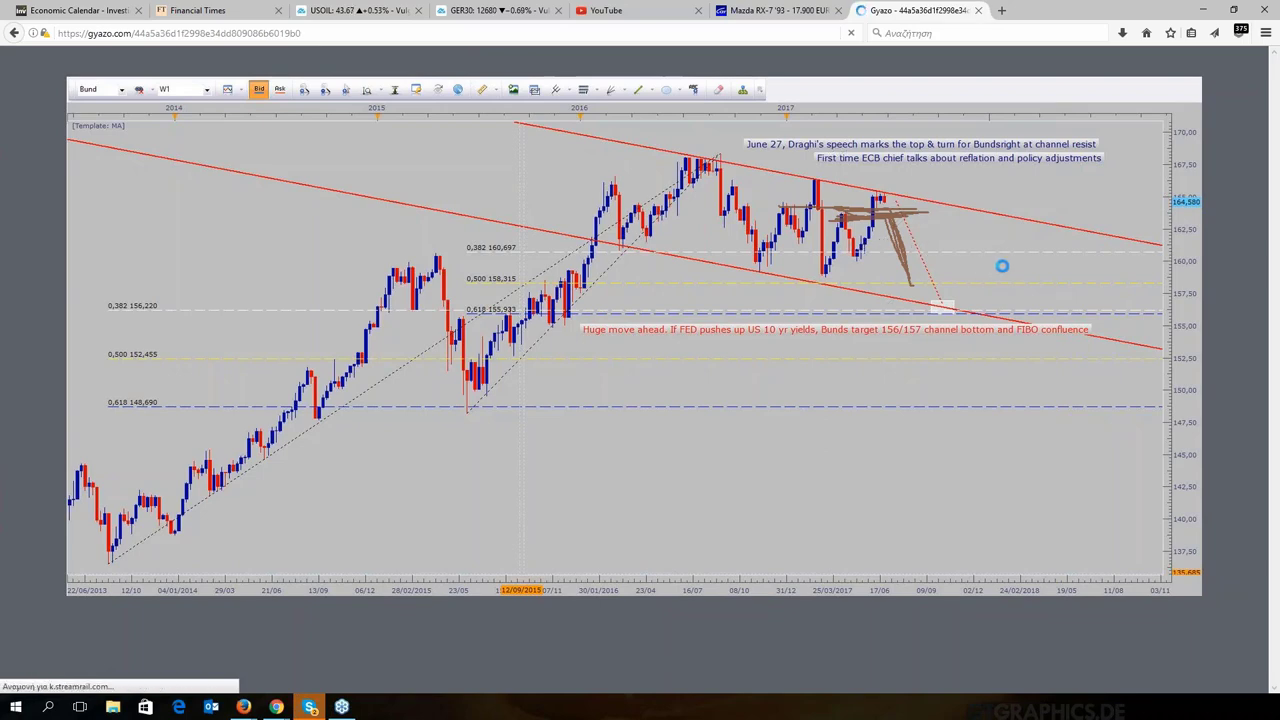
right_click(956, 202)
right_click(938, 214)
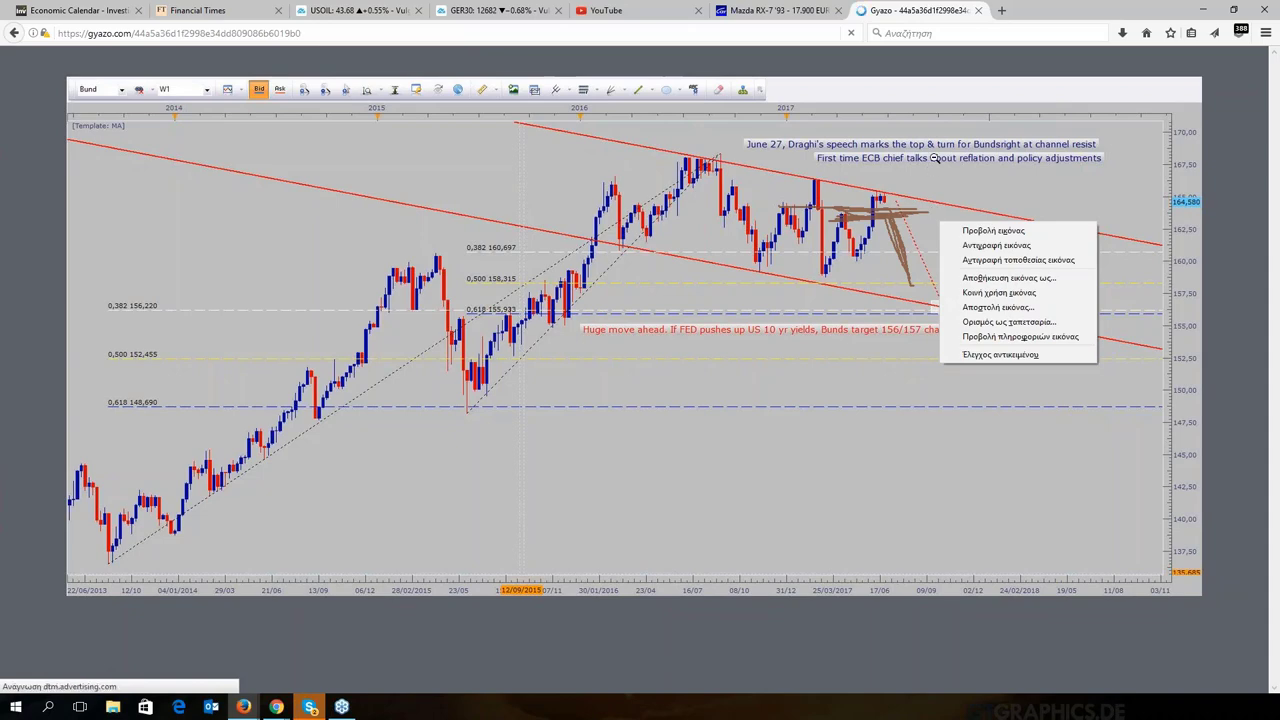
click(978, 10)
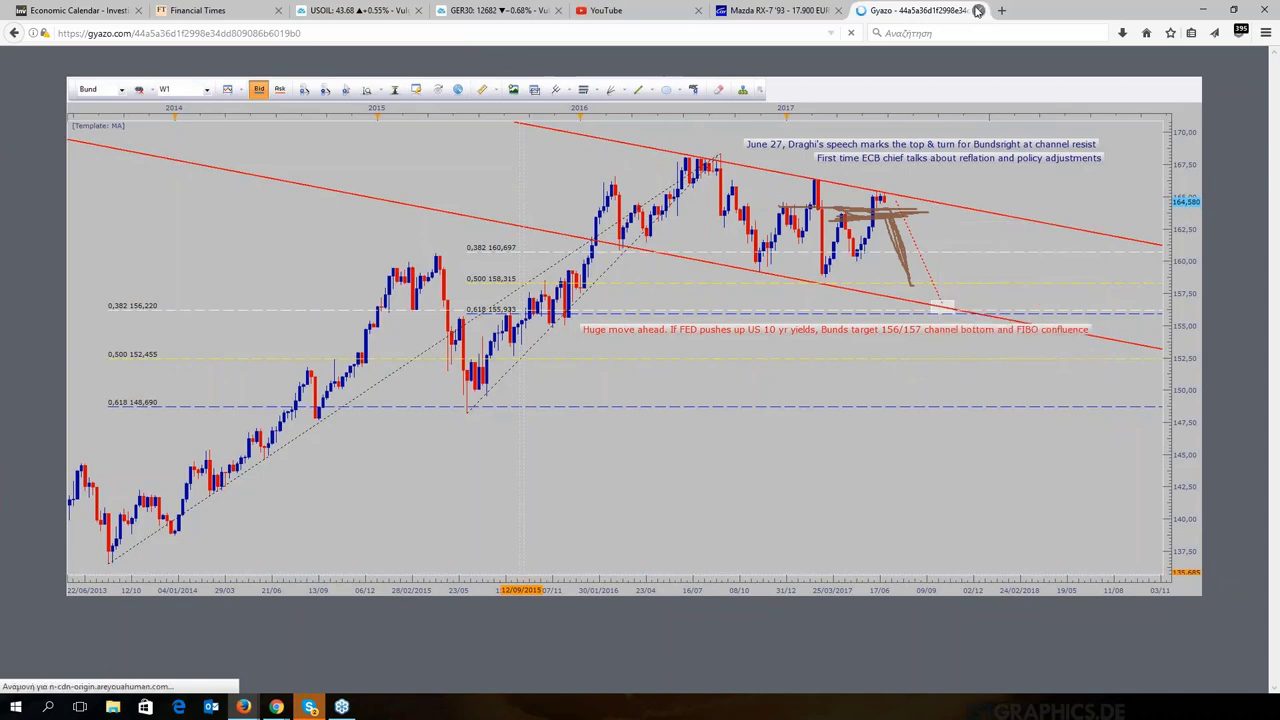
click(978, 10)
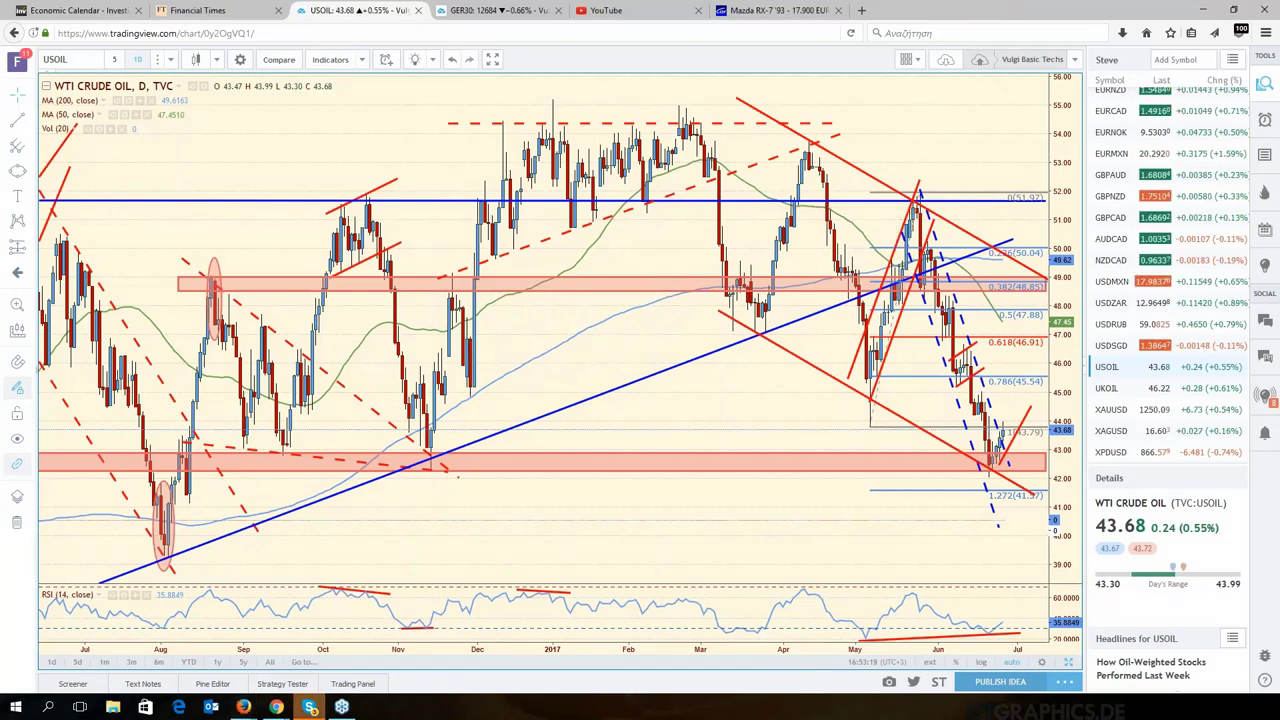
Step: Switch the chart to ZN1! 10 Year T-Note futures, then minimize the browser window
right_click(985, 128)
key(Escape)
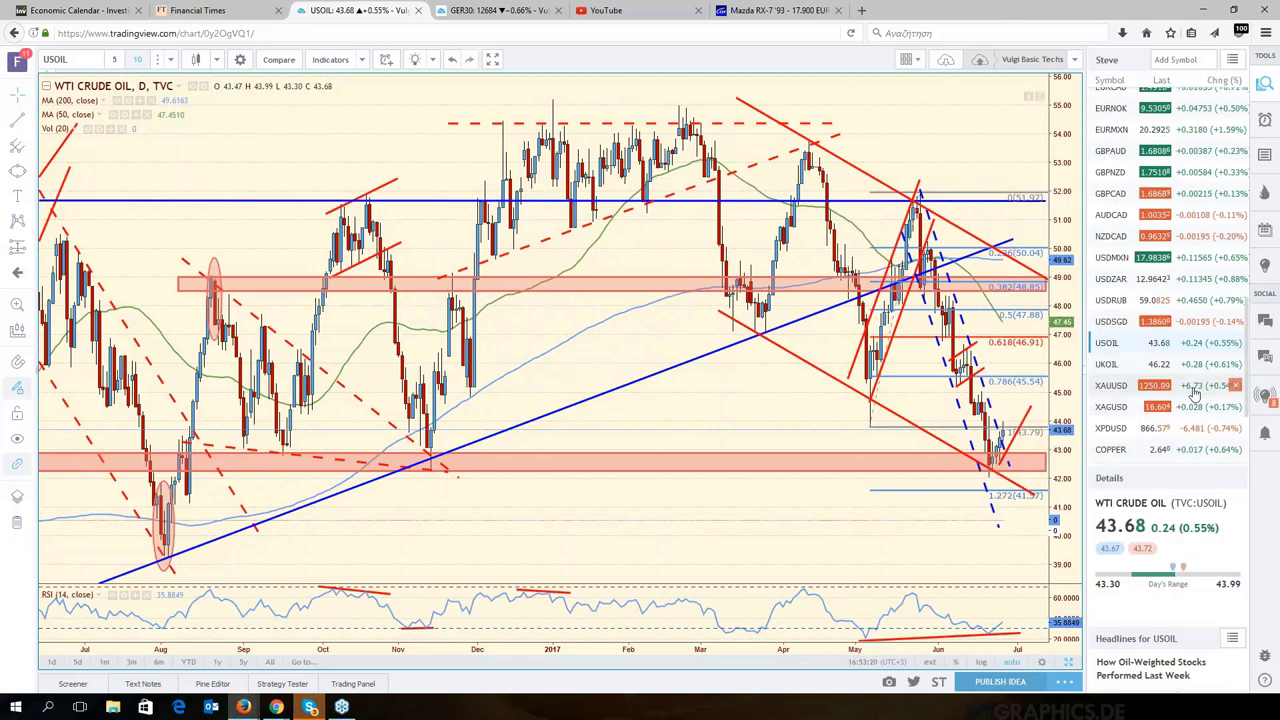
scroll(1152, 398, down, 3)
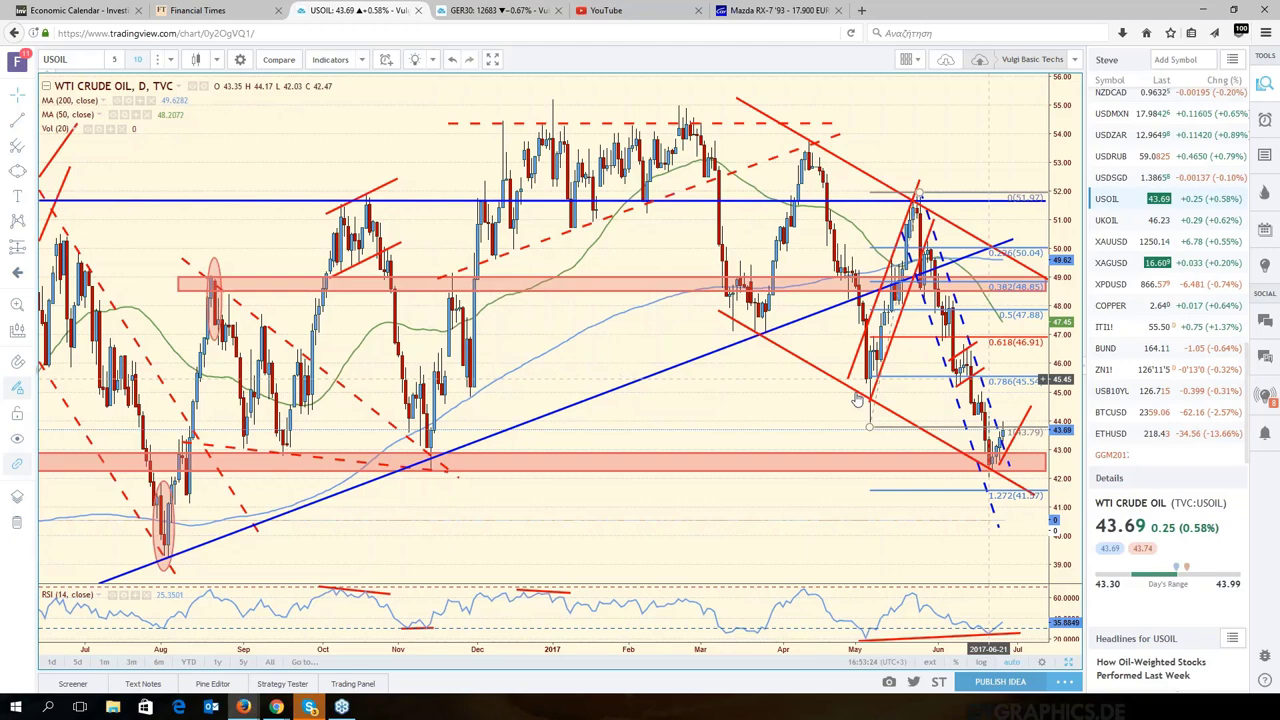
click(1112, 372)
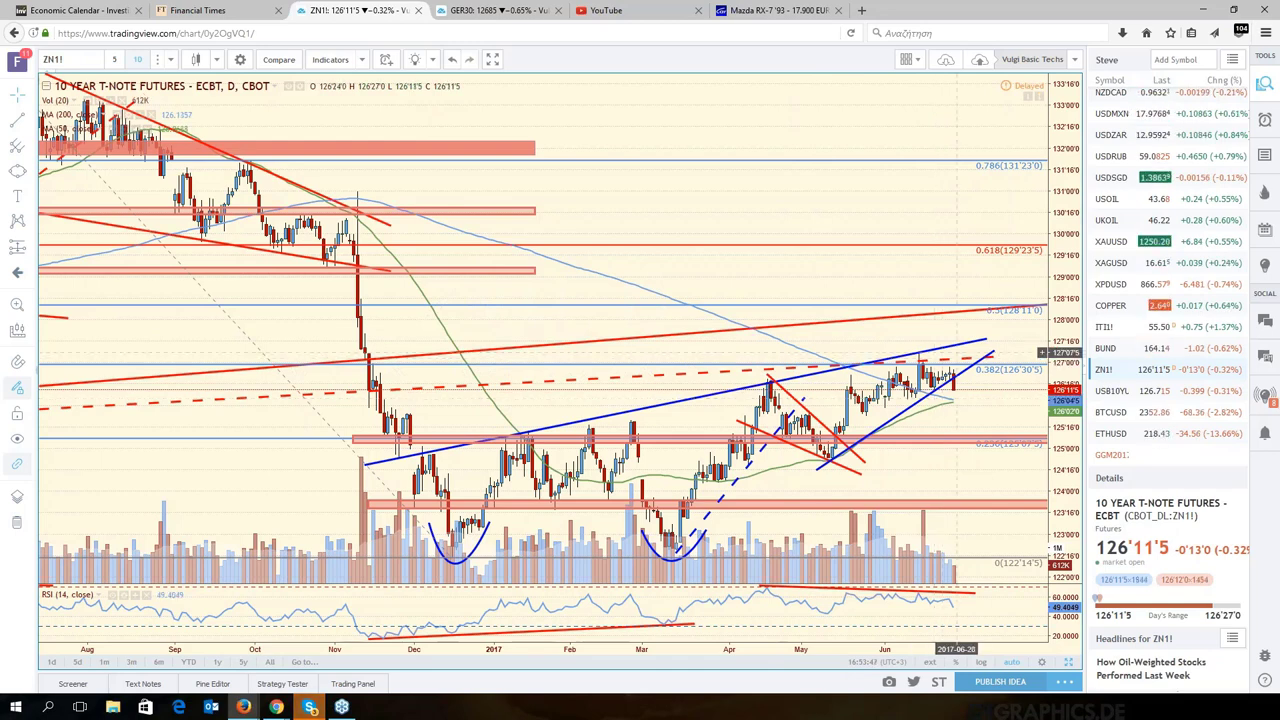
click(1203, 9)
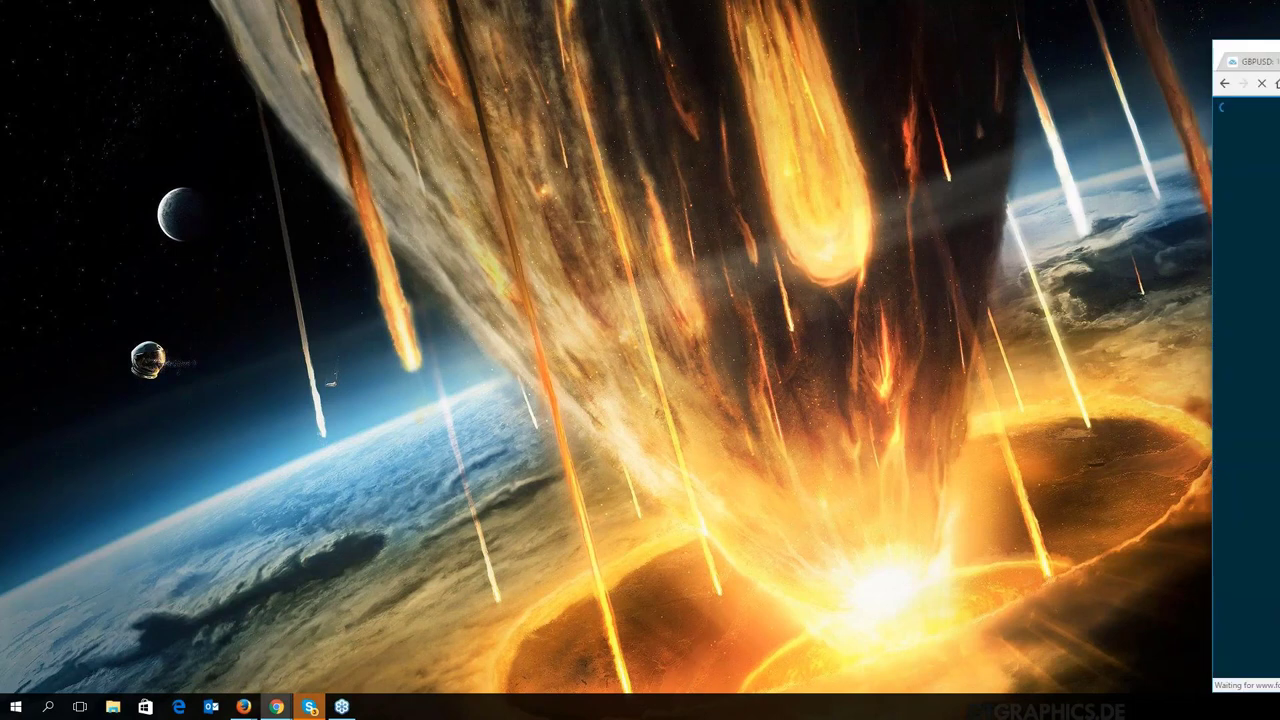
Step: Maximize the ForexAnalytix window, view the 10Y UST Elliott Waves 4-hour chart enlarged, then close it
drag(1279, 54, 832, 57)
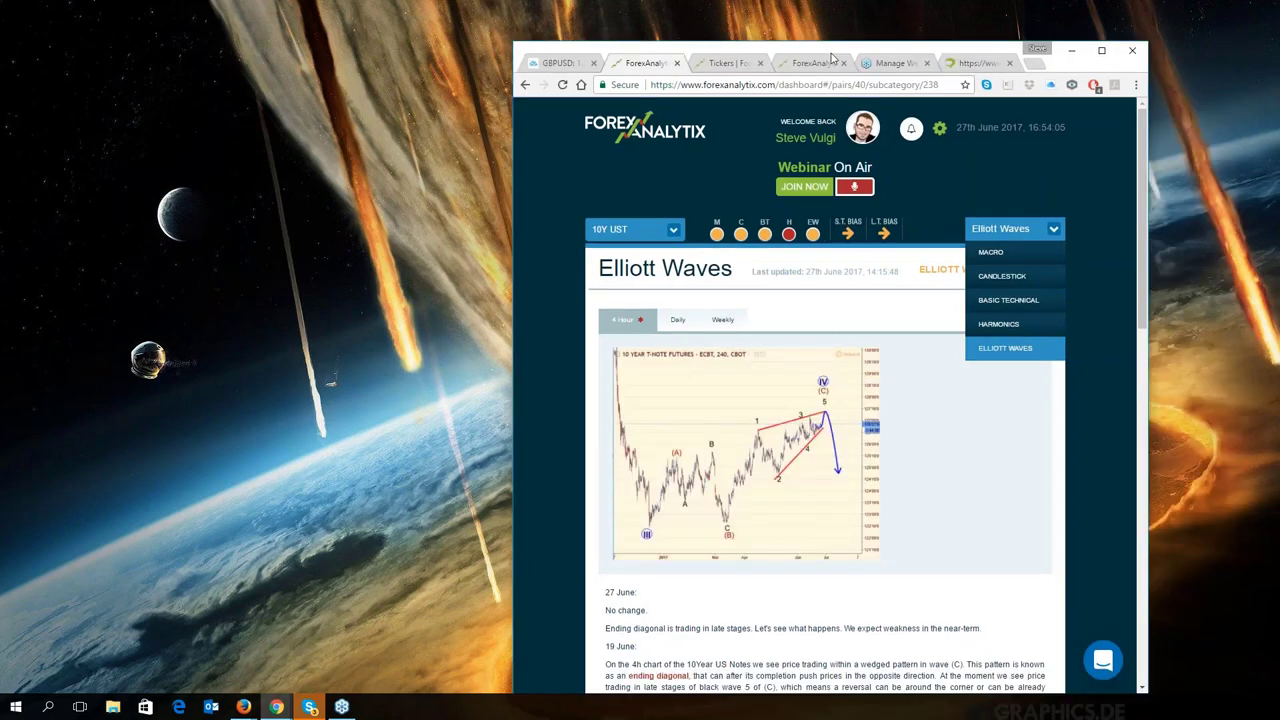
double_click(832, 57)
click(760, 261)
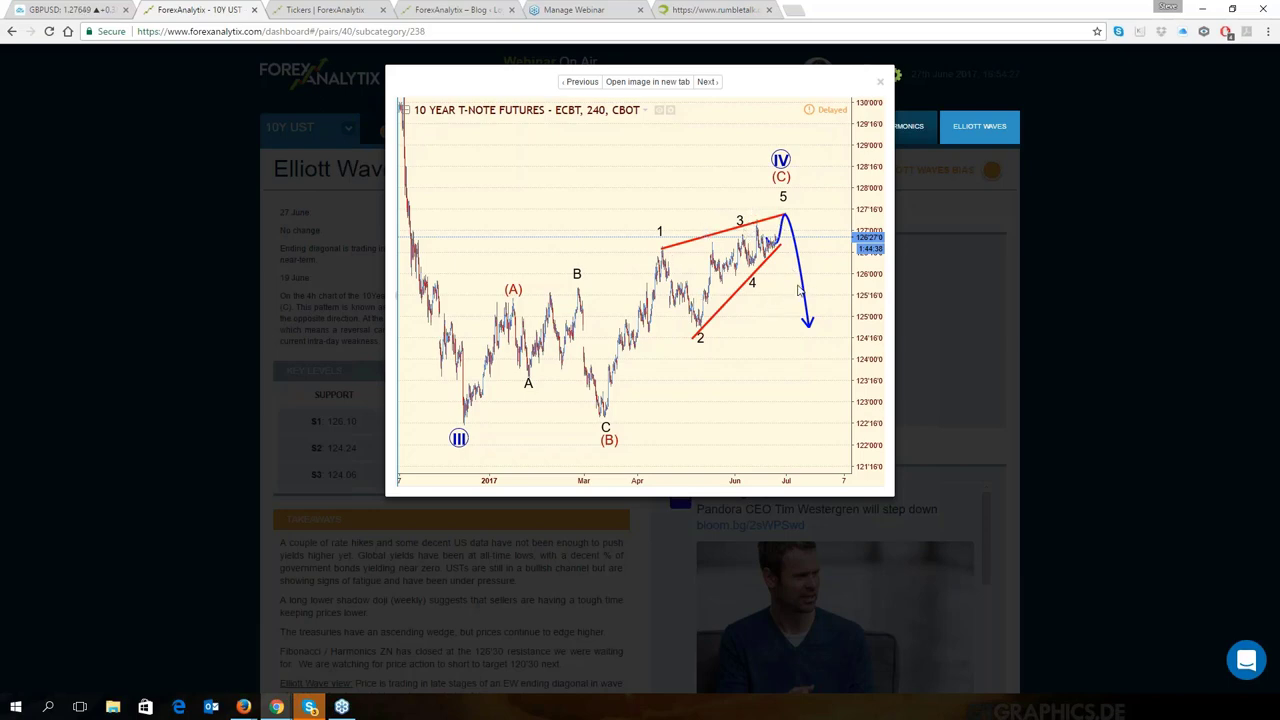
click(879, 80)
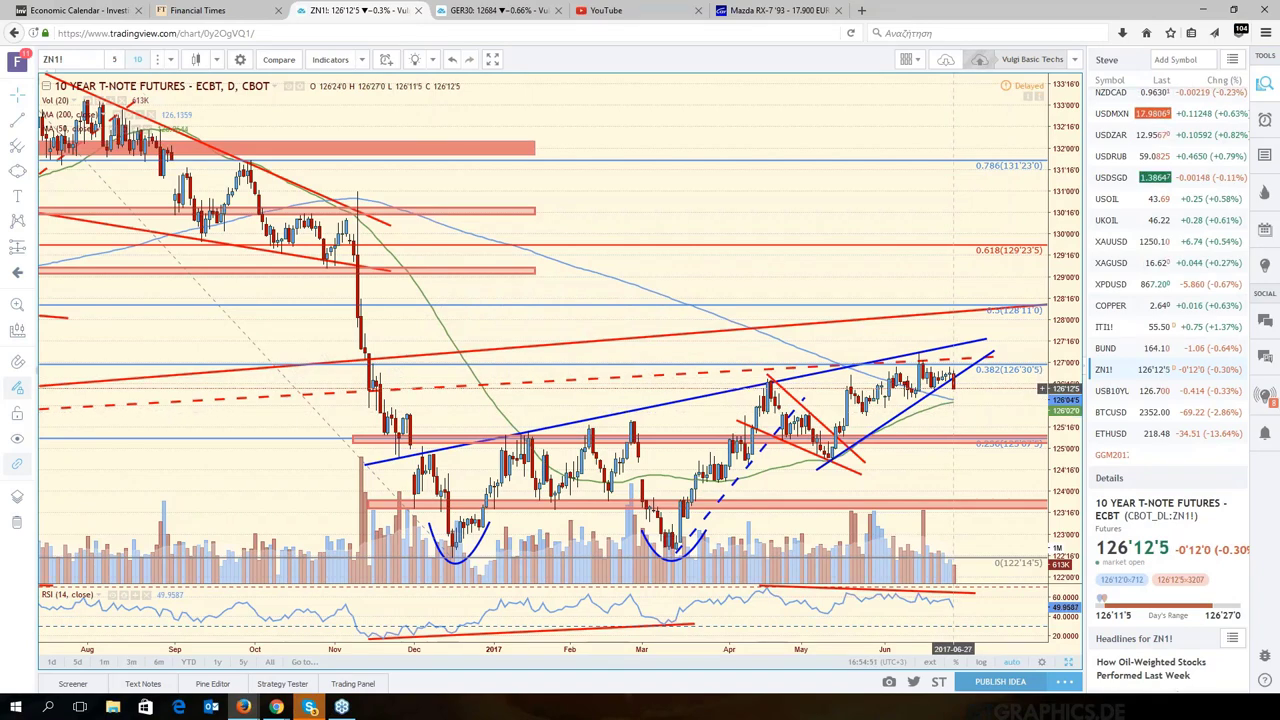
scroll(955, 383, up, 3)
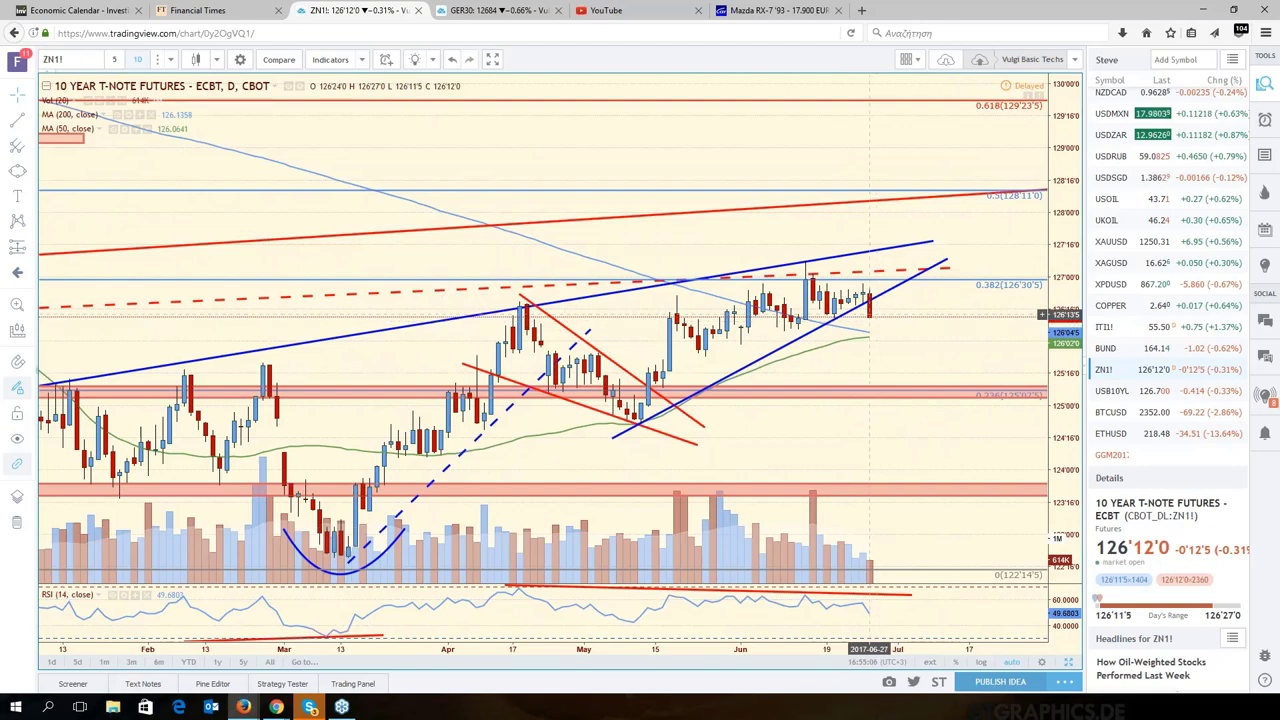
scroll(869, 316, down, 1)
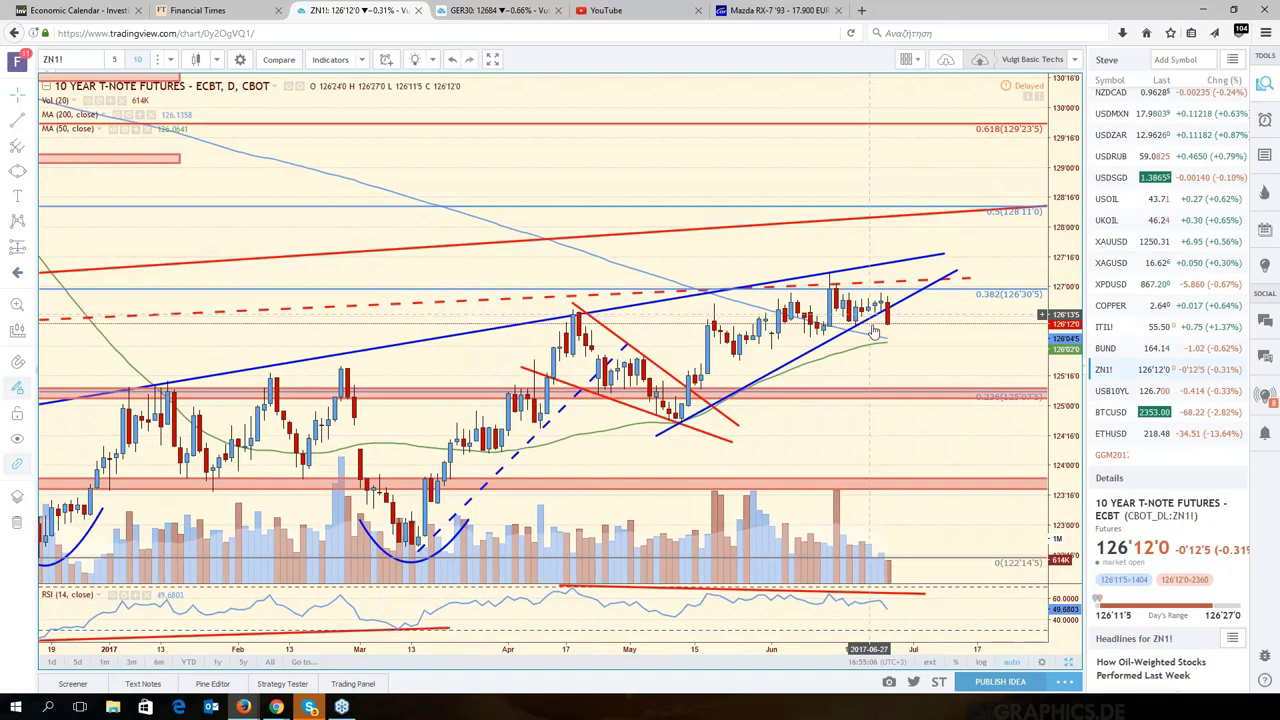
scroll(874, 330, down, 1)
scroll(912, 358, down, 1)
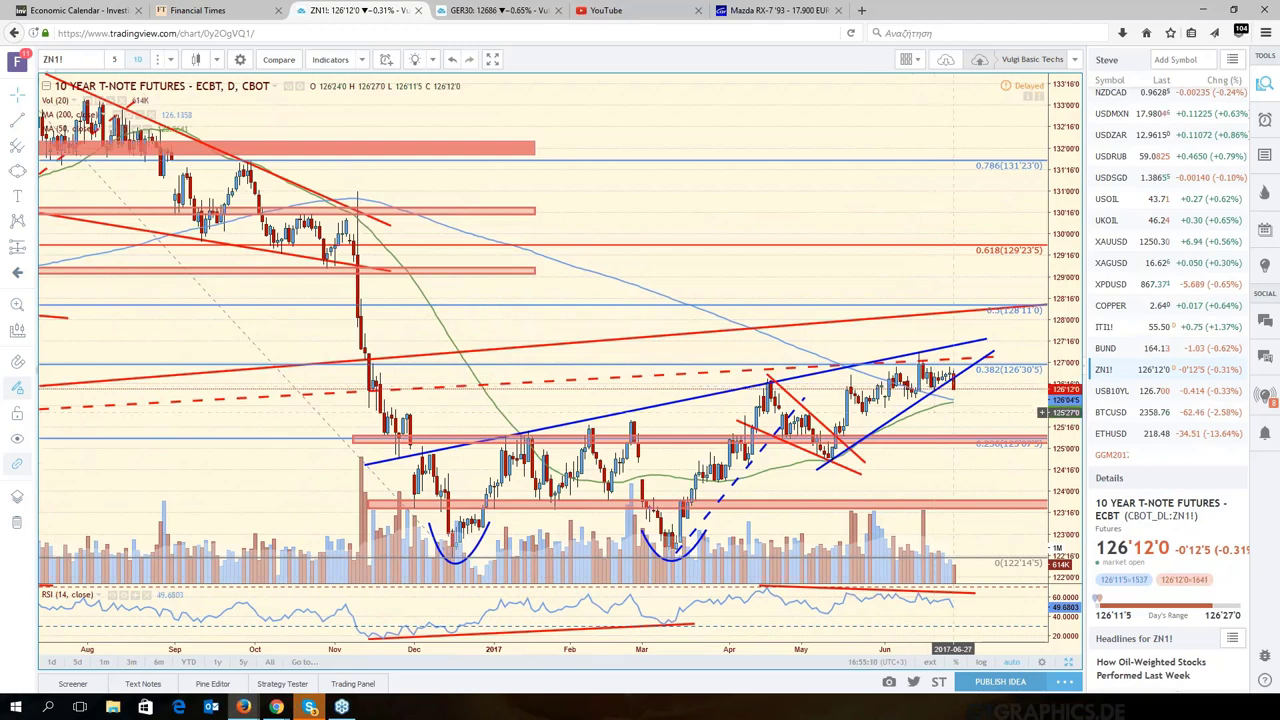
drag(953, 412, 1076, 434)
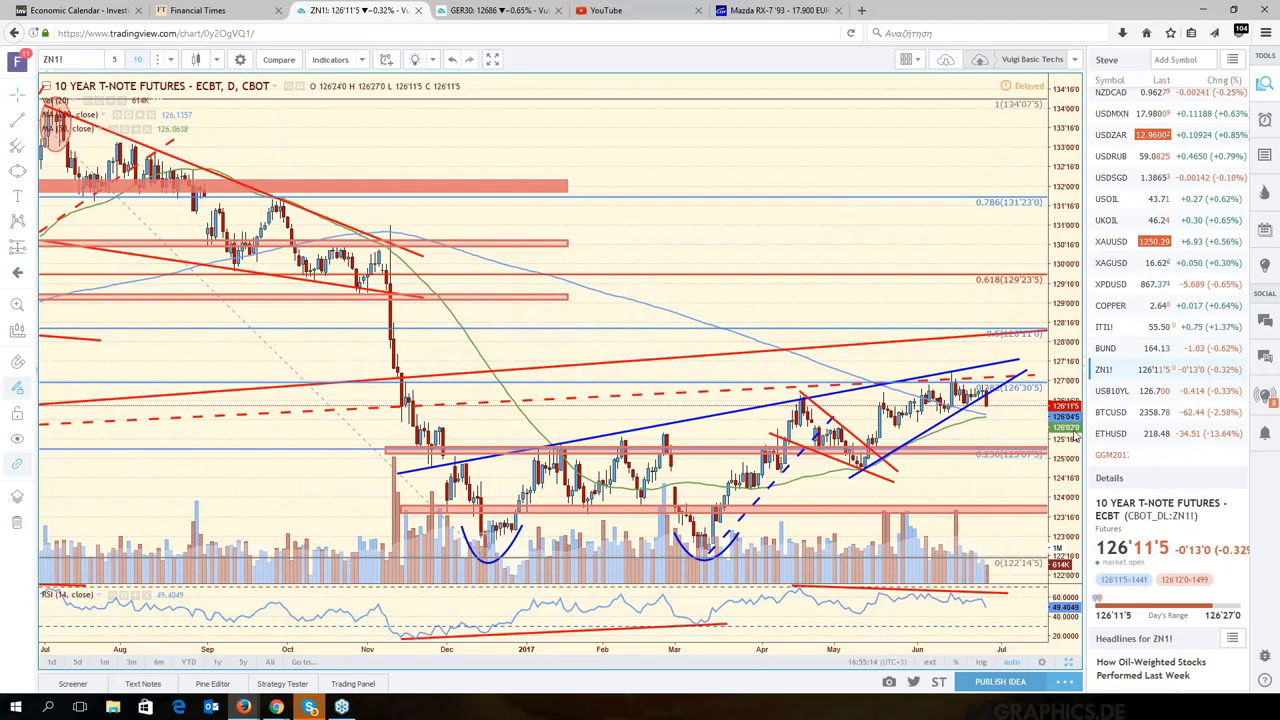
Step: Restore the six-chart grid and make the top-middle USD/CAD chart active
click(1068, 666)
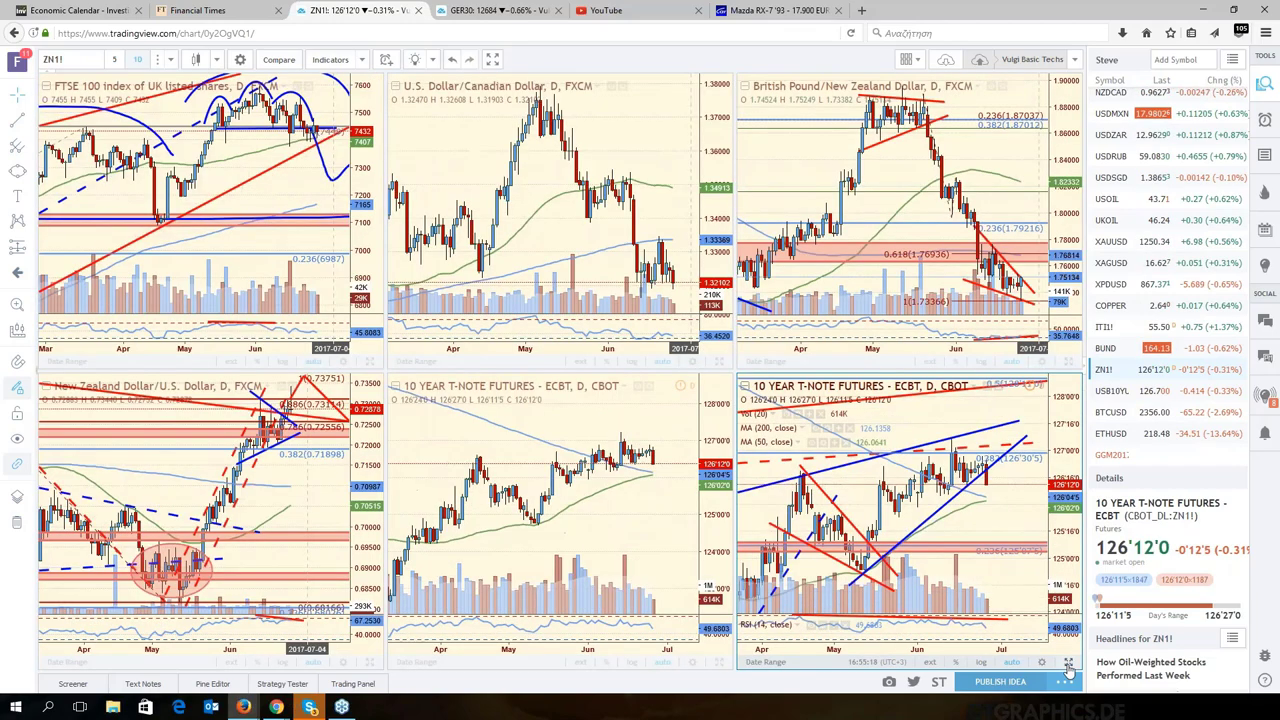
click(657, 503)
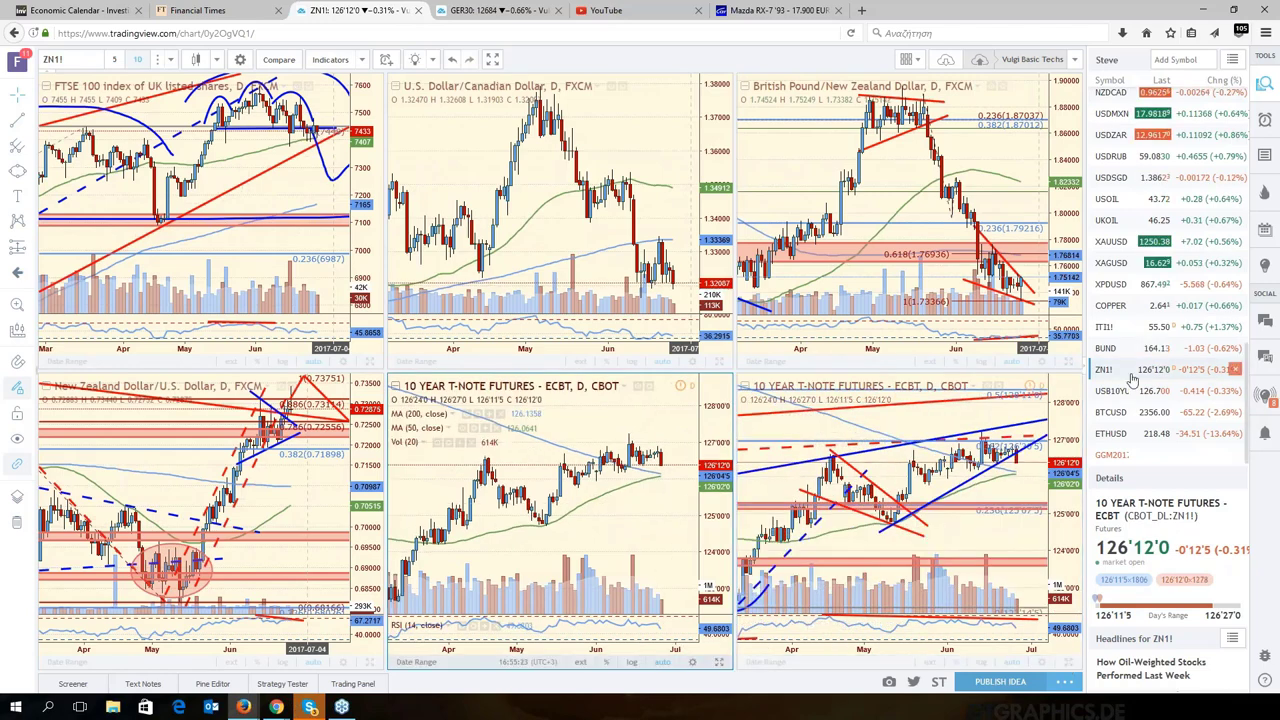
click(630, 124)
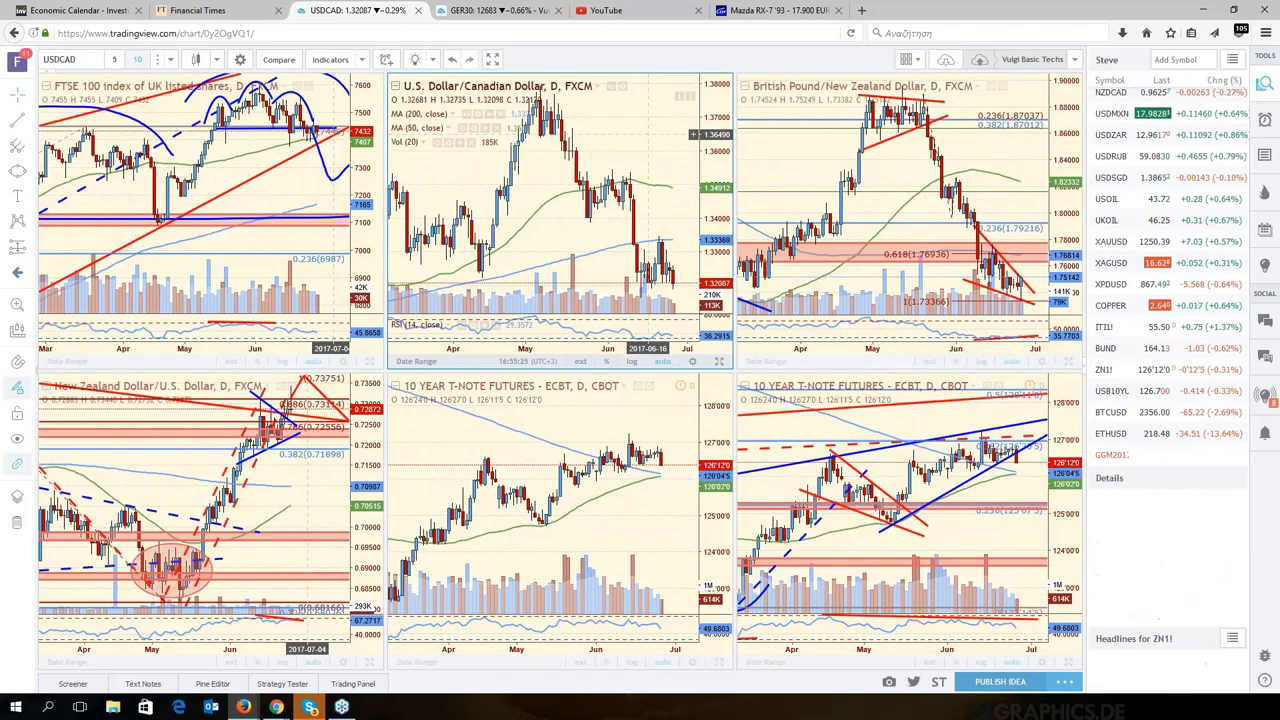
Step: Load USDCHF from the watchlist into that chart and enlarge it to fill the layout
scroll(1188, 278, up, 3)
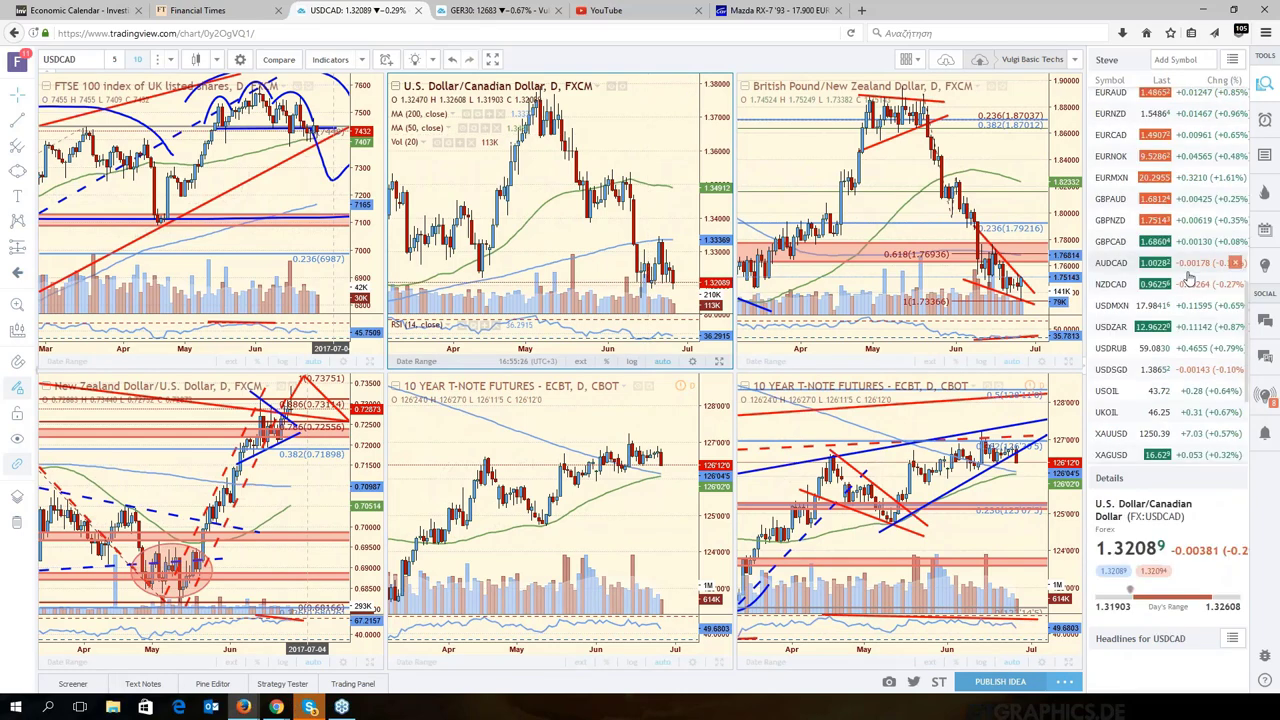
scroll(1188, 272, up, 3)
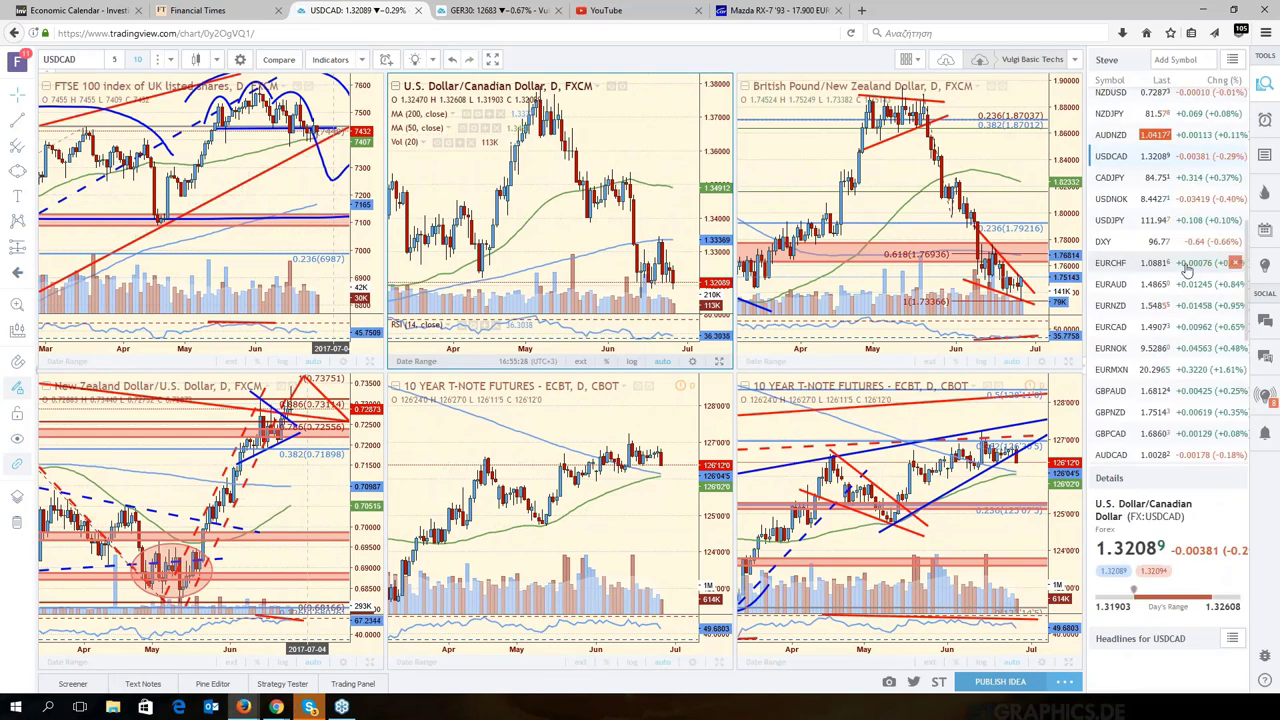
scroll(1188, 270, up, 3)
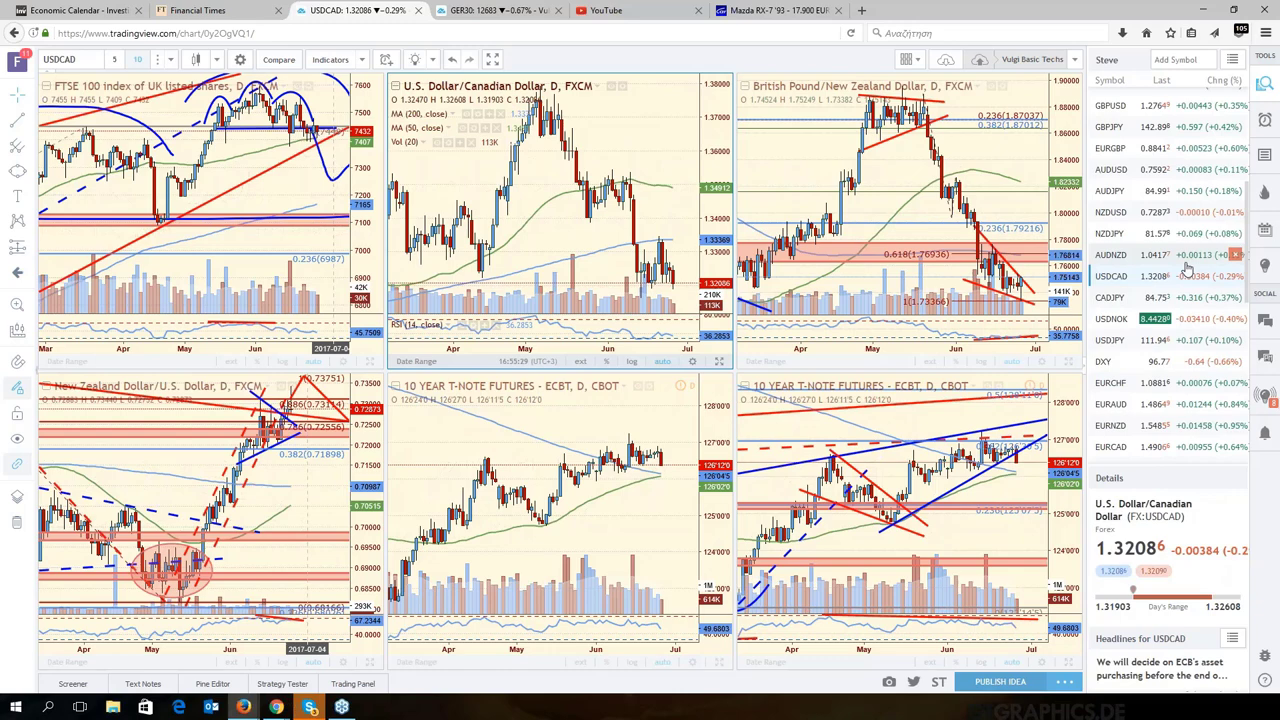
scroll(1188, 270, up, 2)
click(1110, 158)
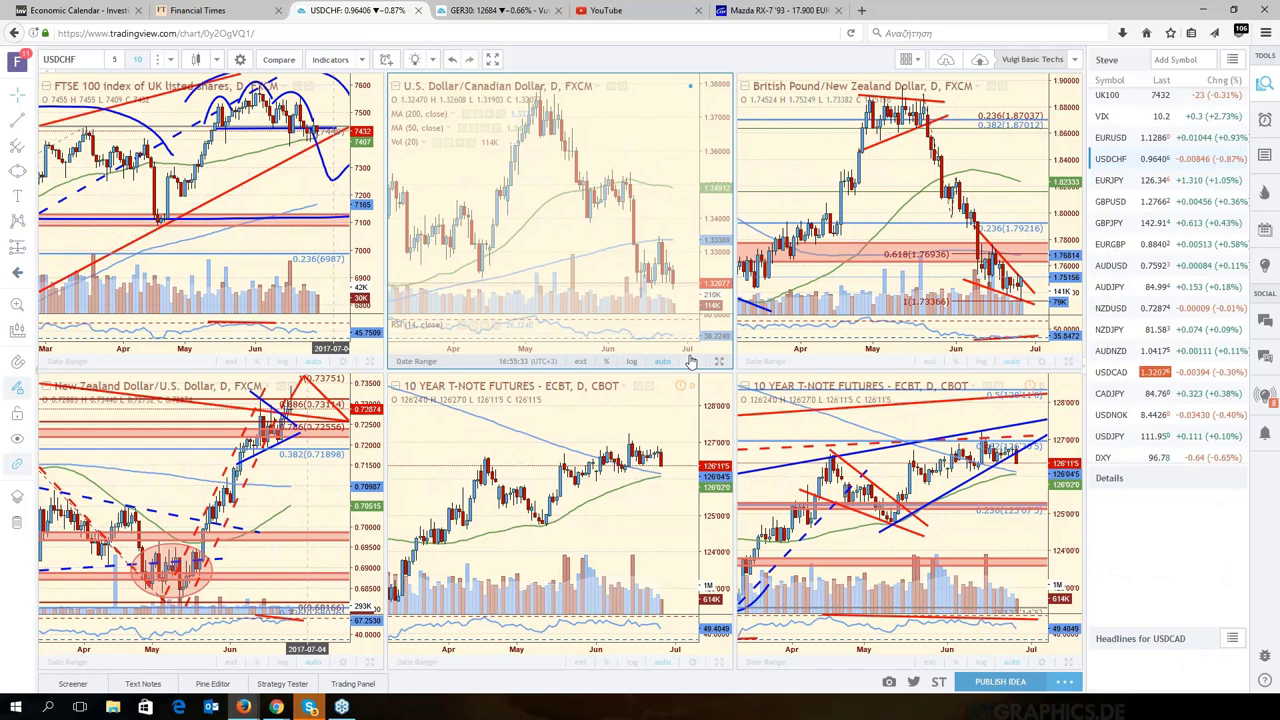
click(718, 361)
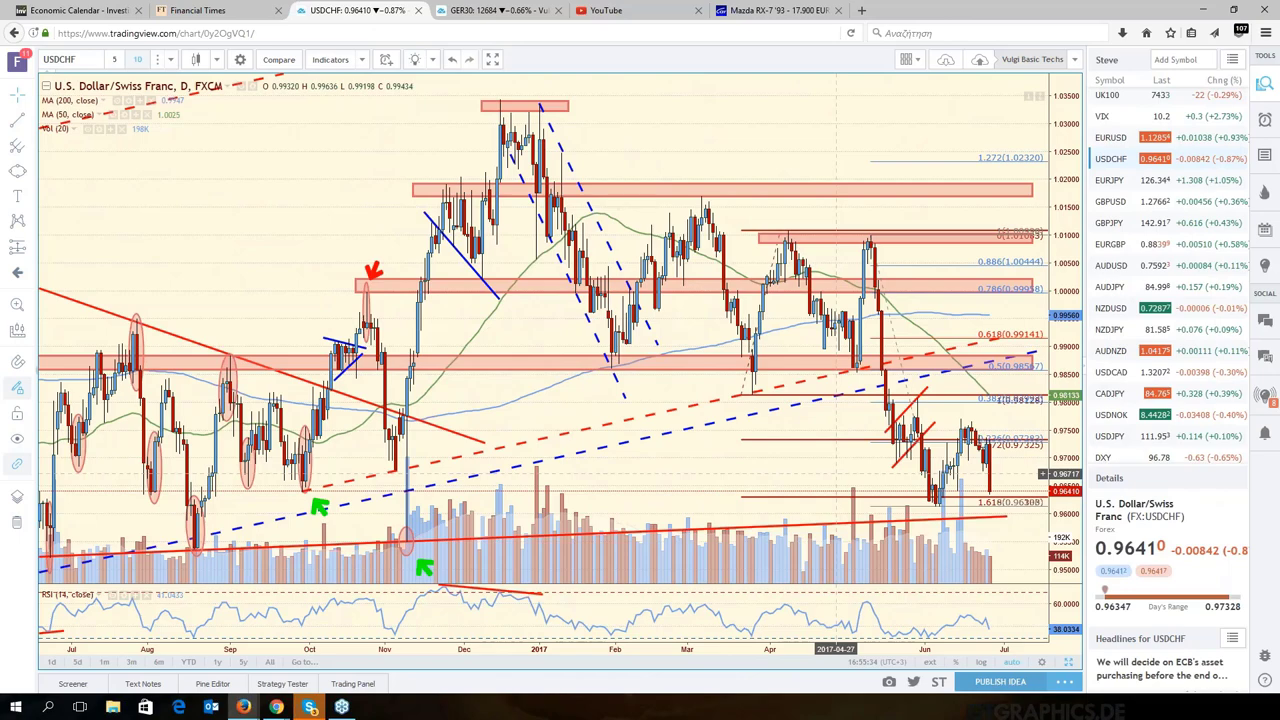
scroll(836, 473, down, 3)
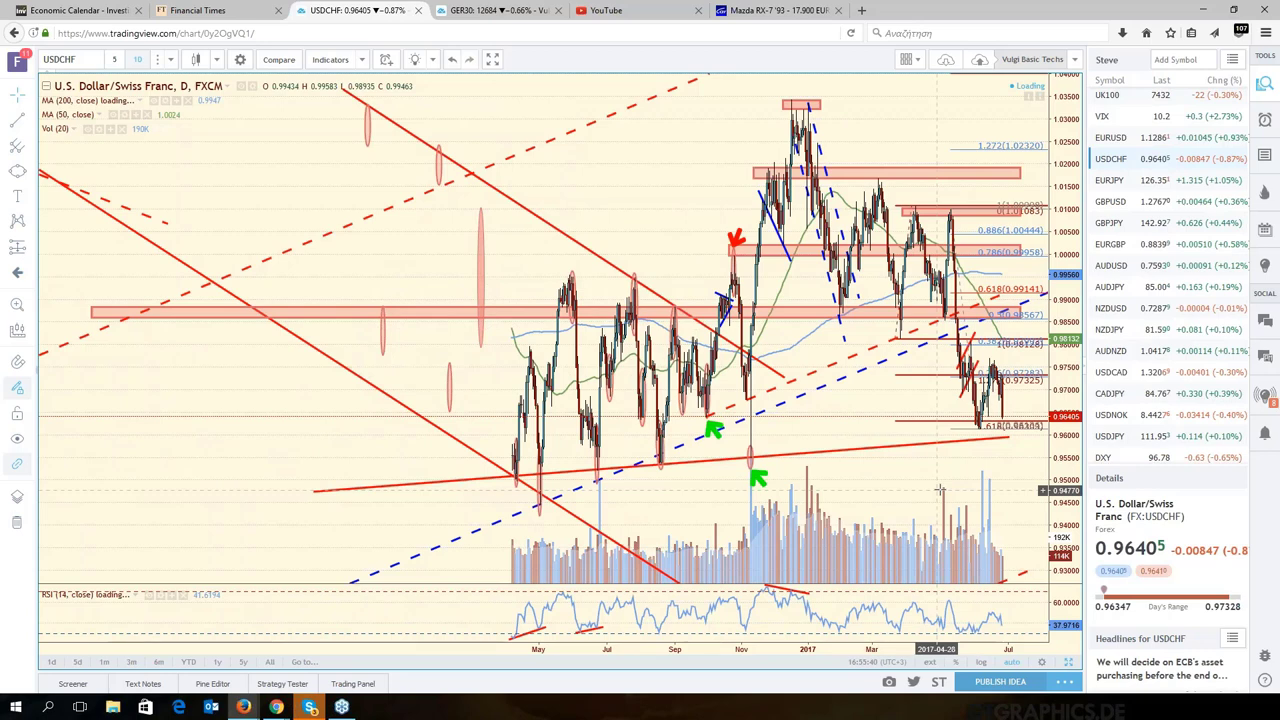
click(958, 367)
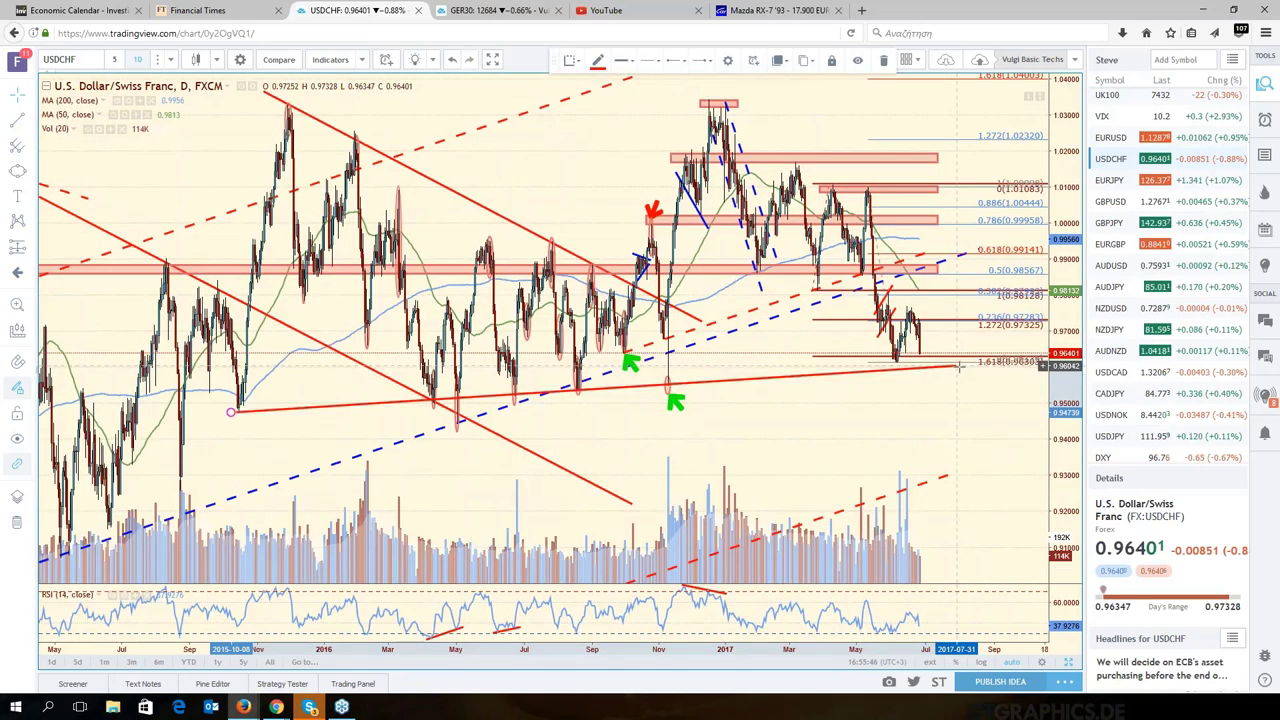
scroll(958, 367, down, 2)
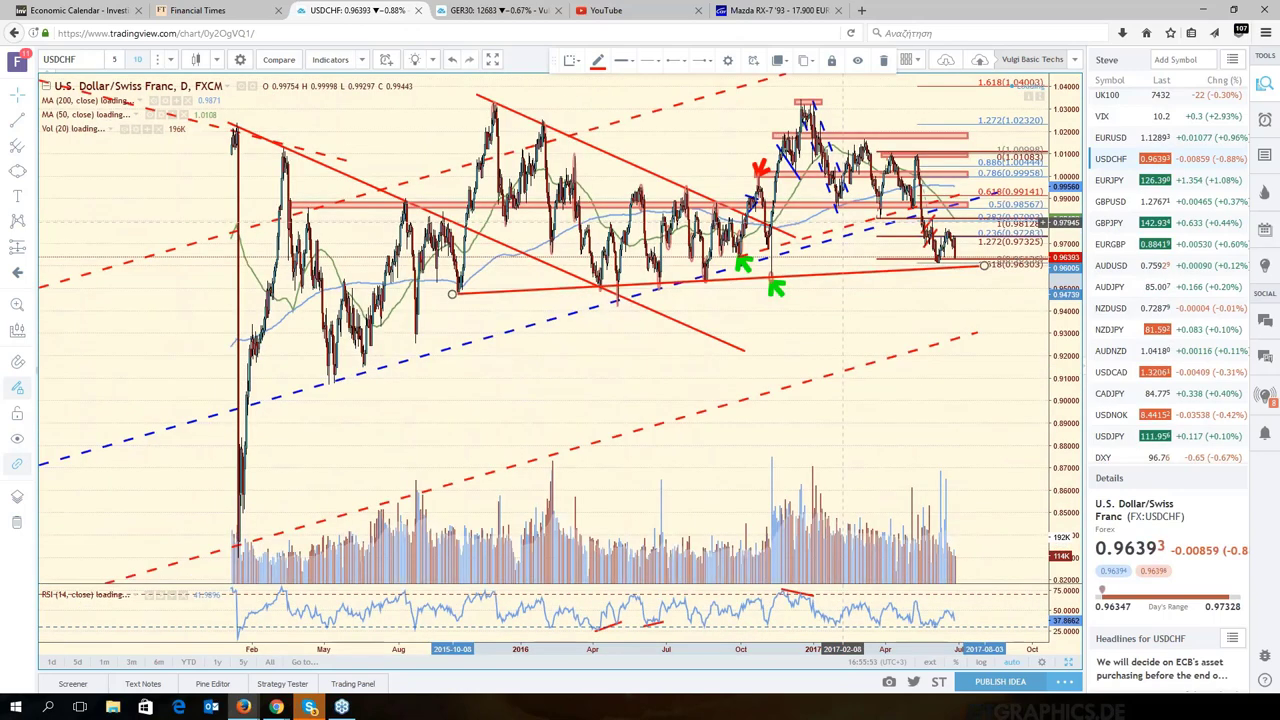
scroll(505, 472, down, 2)
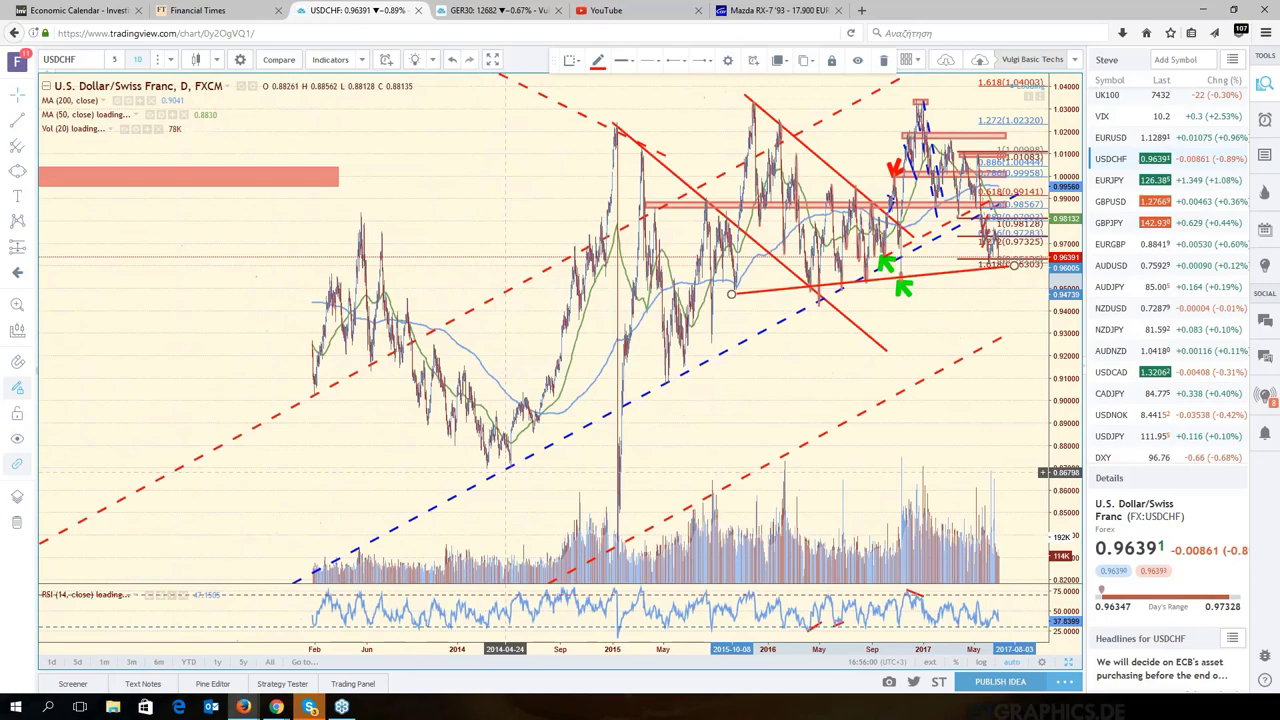
scroll(505, 472, up, 3)
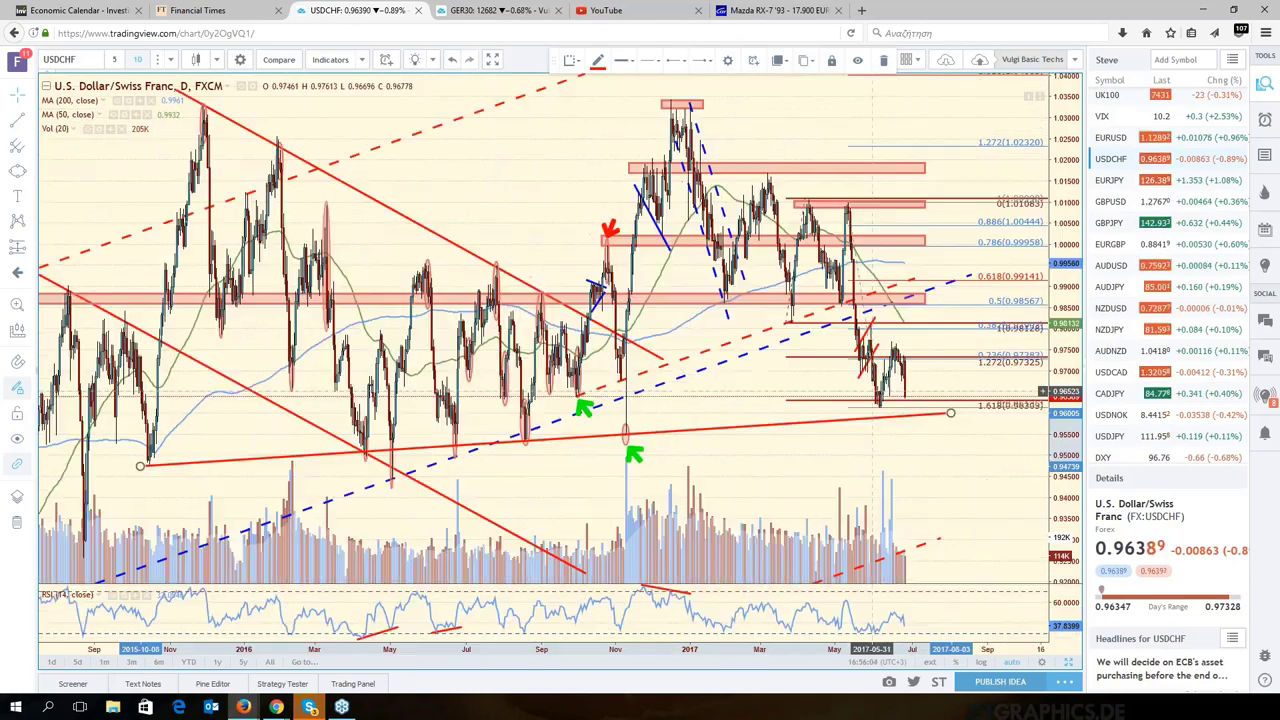
scroll(872, 393, up, 2)
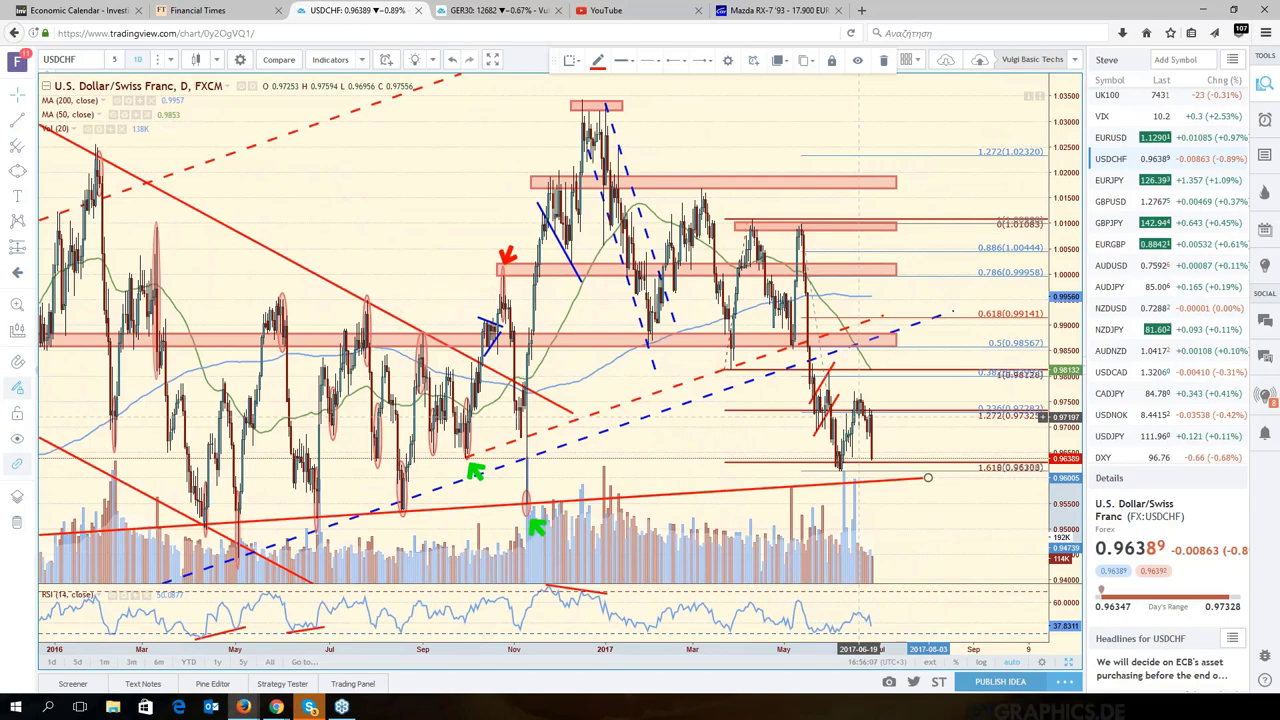
scroll(858, 416, up, 2)
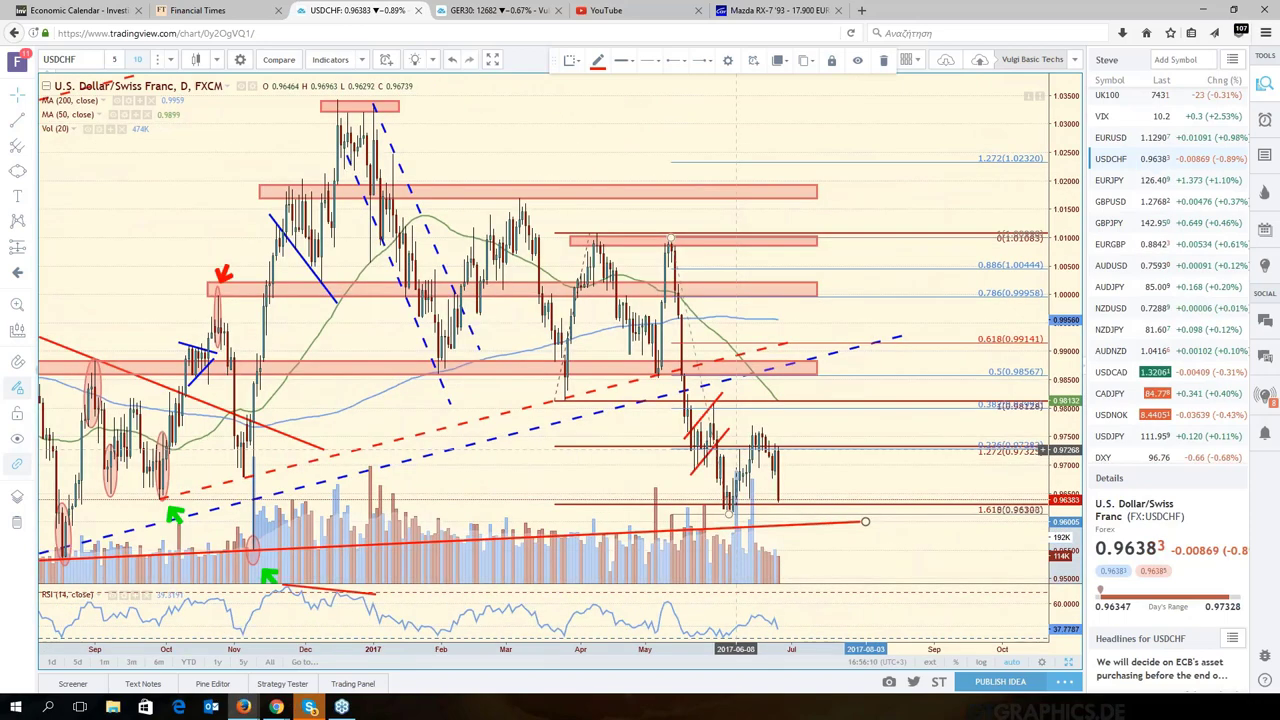
scroll(745, 460, down, 2)
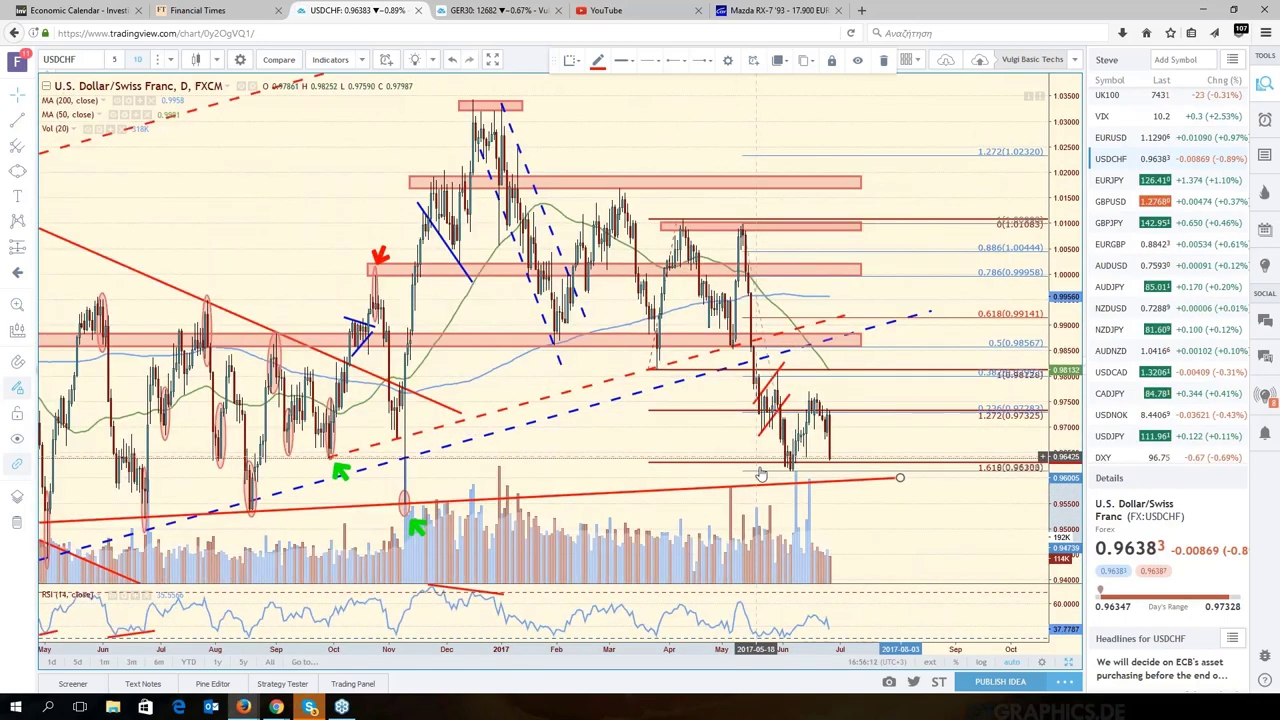
scroll(760, 474, down, 3)
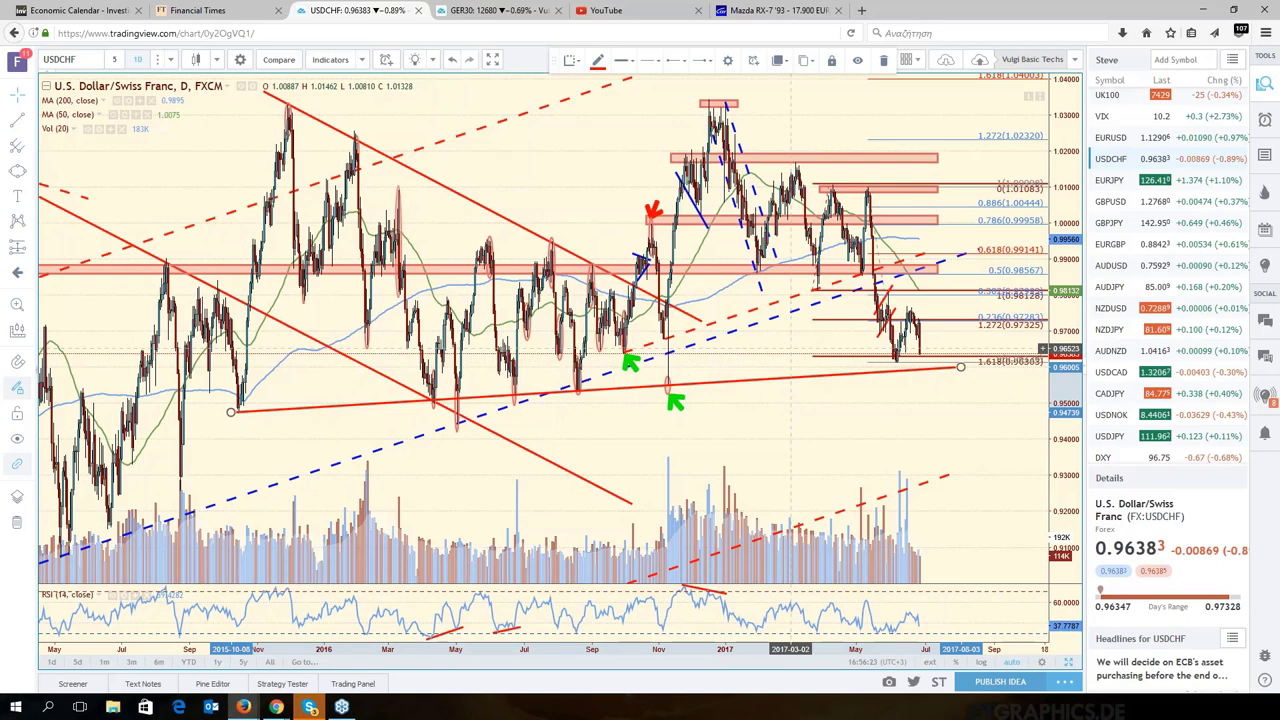
scroll(790, 349, down, 2)
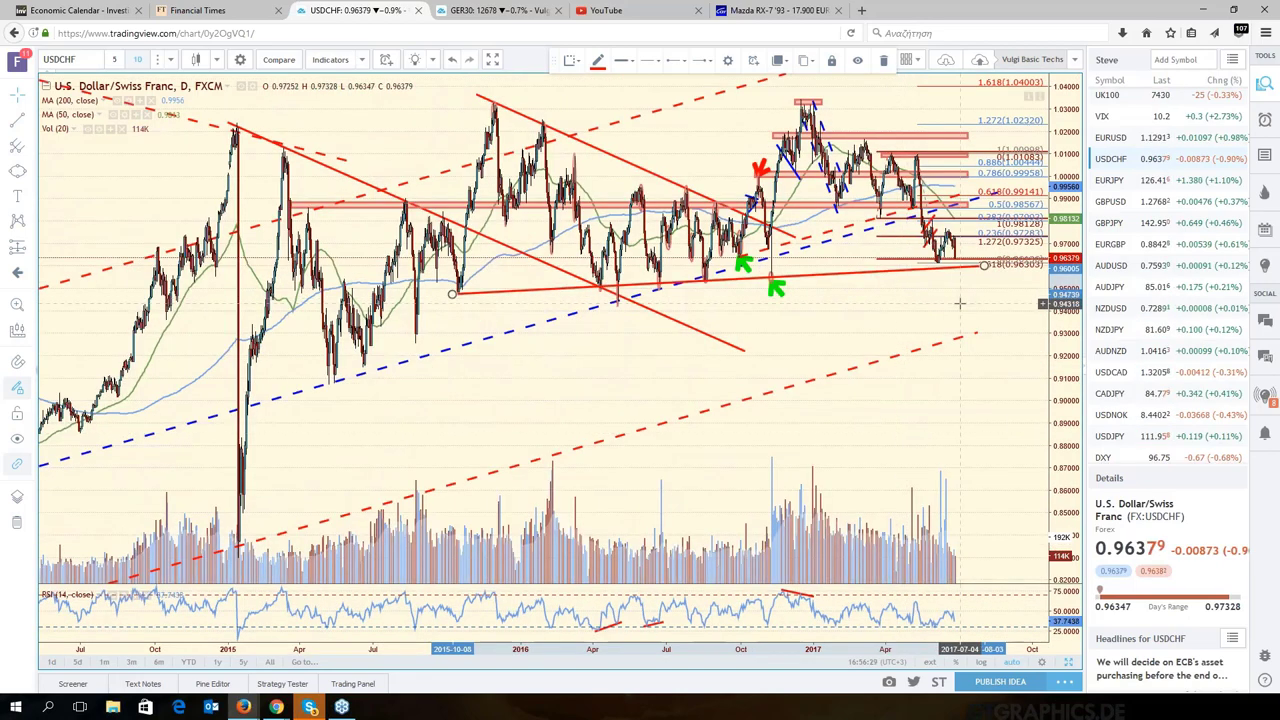
scroll(958, 302, up, 3)
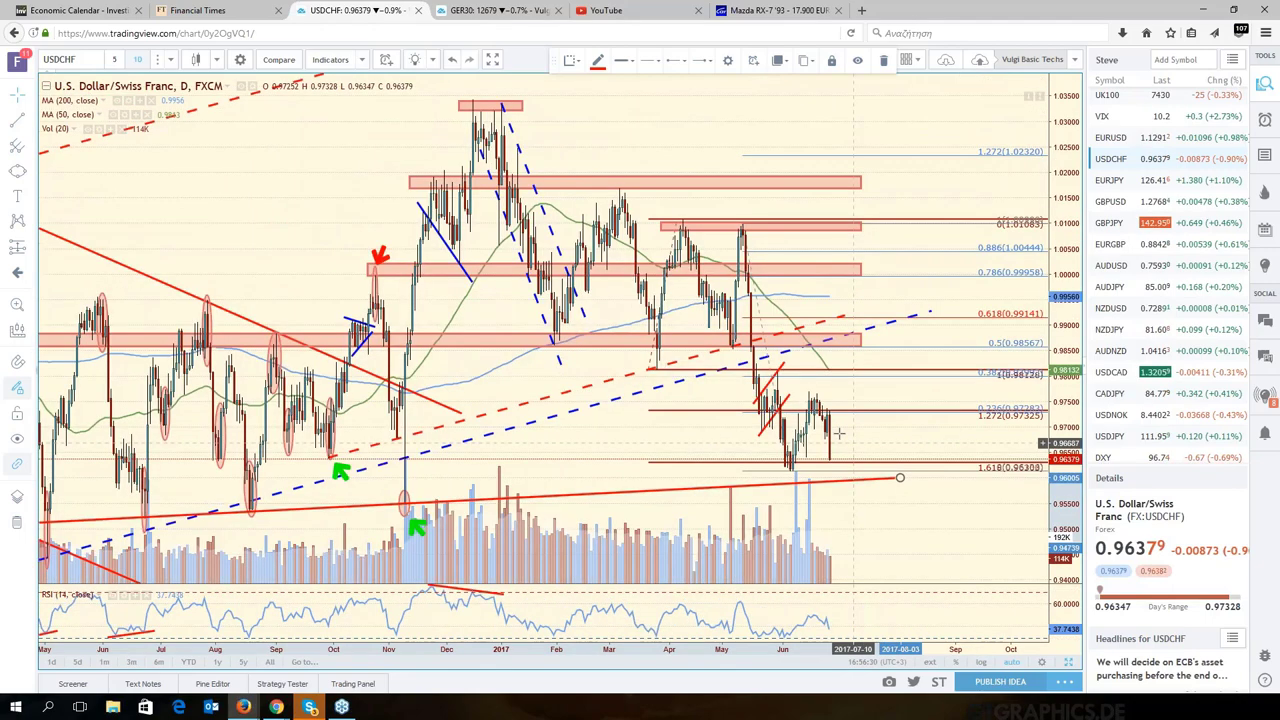
scroll(853, 443, up, 3)
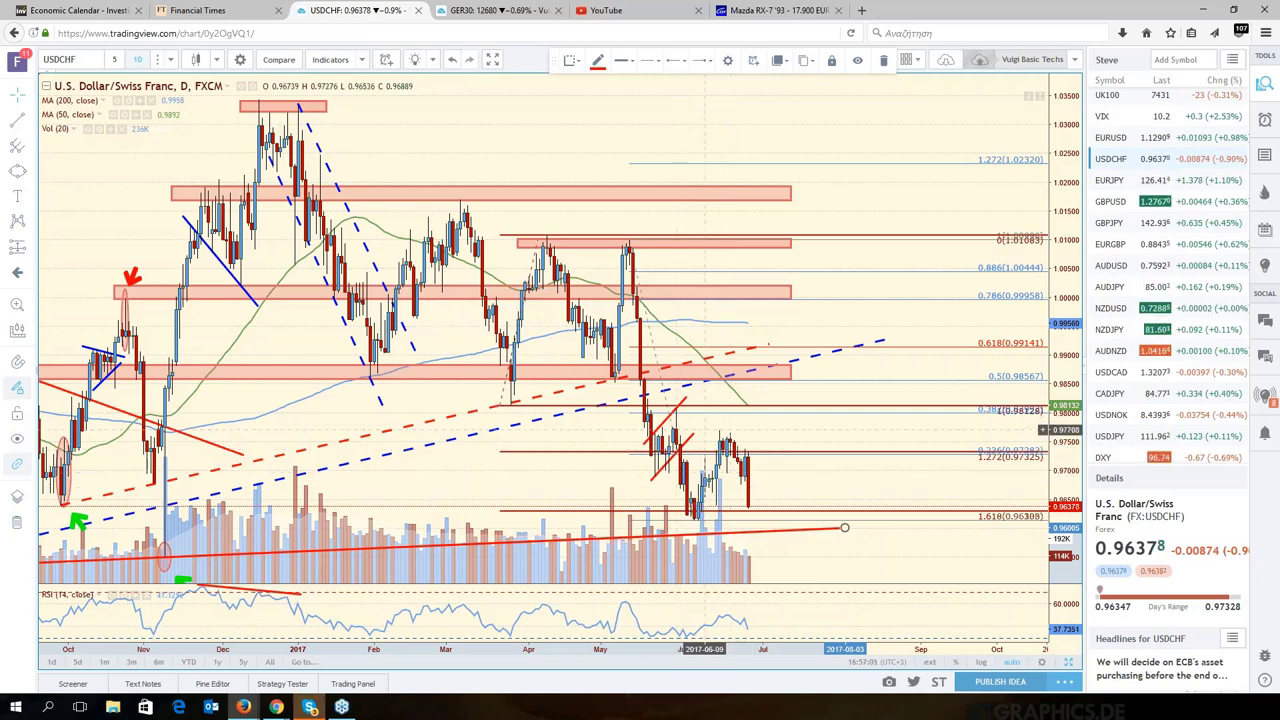
scroll(740, 455, down, 3)
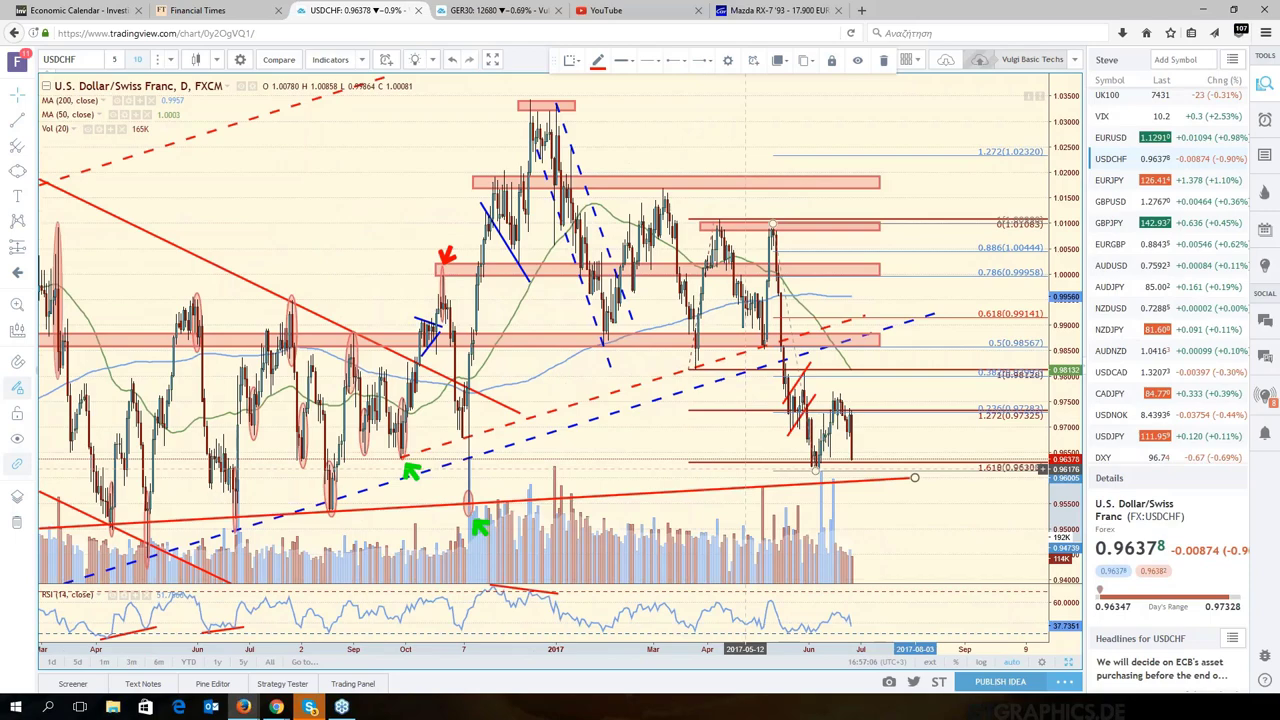
scroll(919, 482, up, 2)
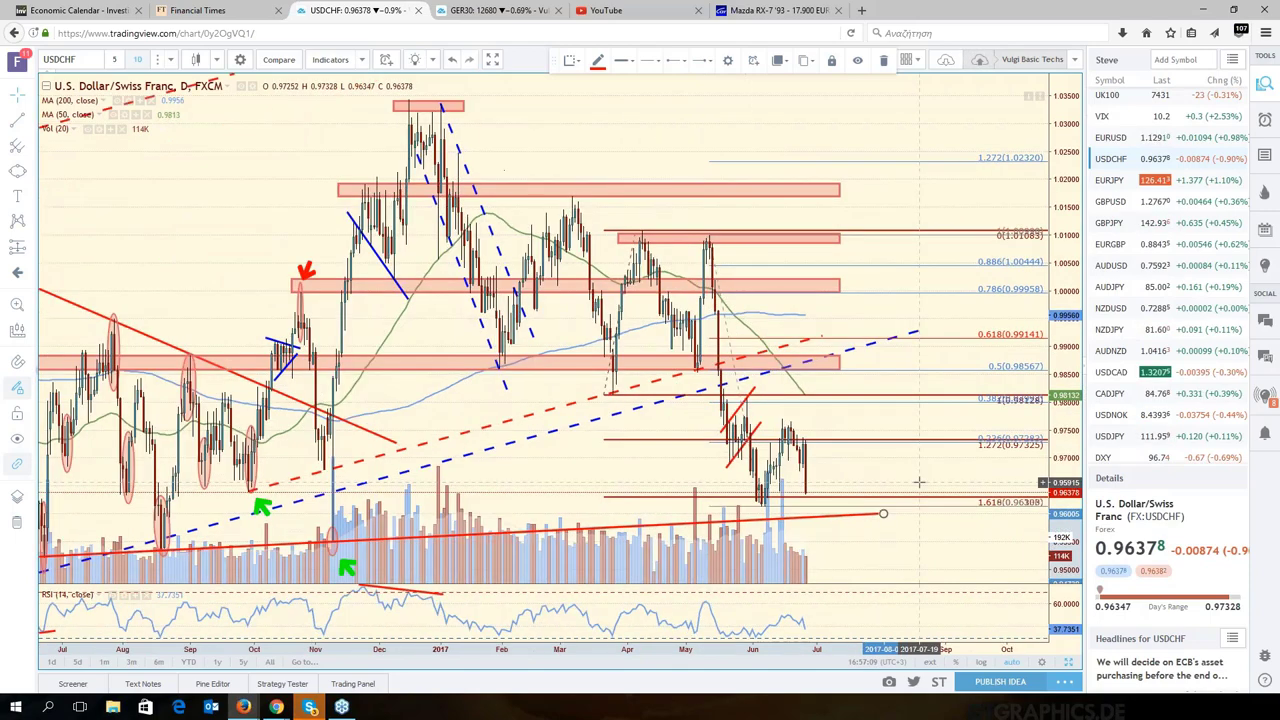
scroll(919, 482, up, 2)
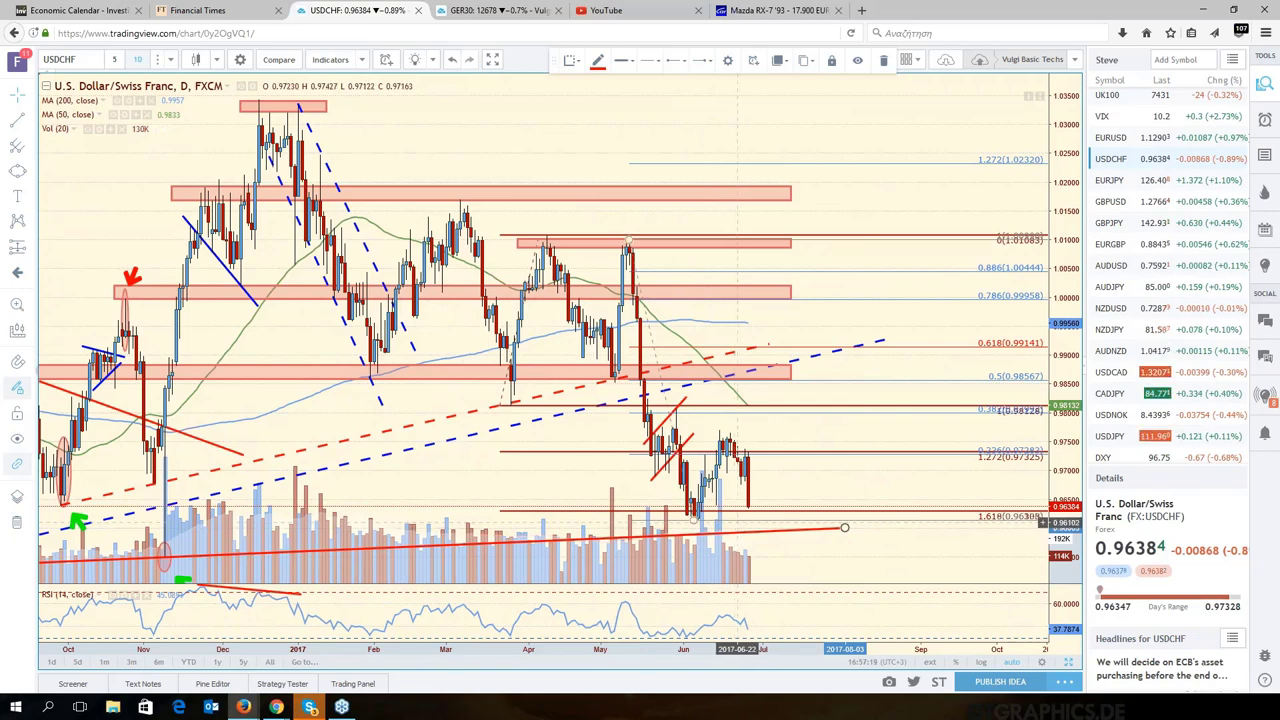
drag(738, 522, 1017, 487)
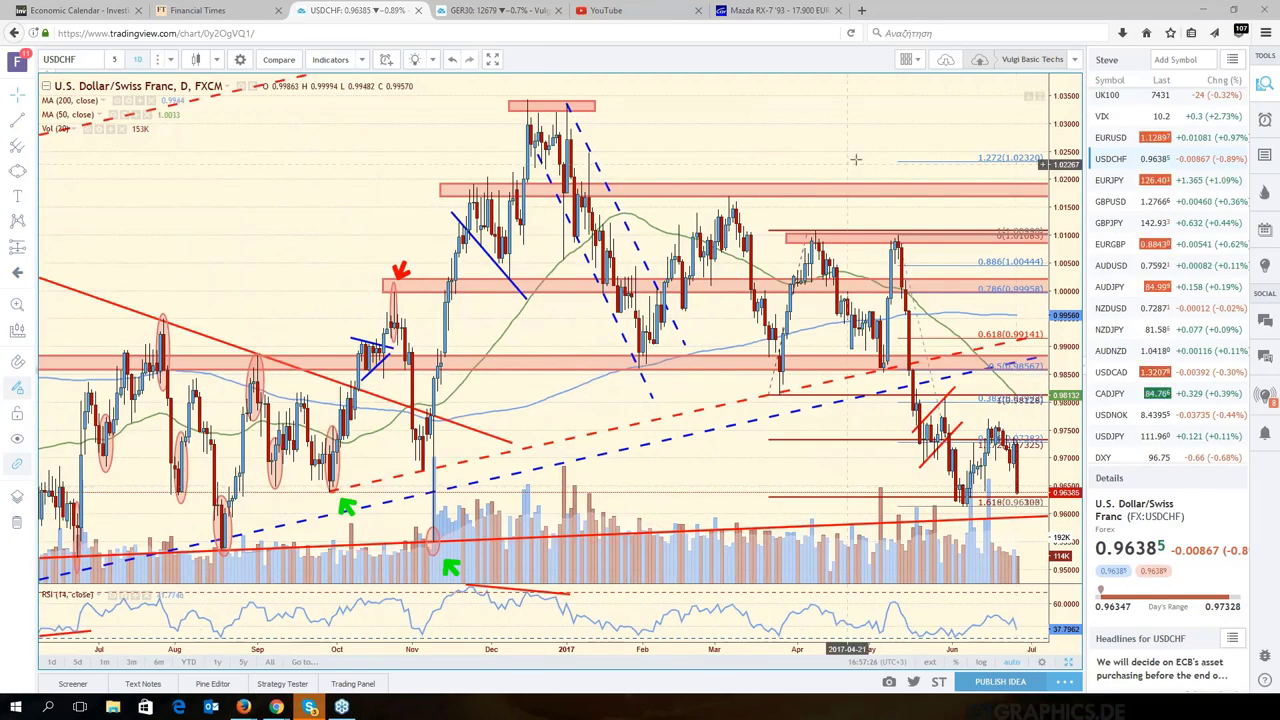
Step: Load EURGBP from the watchlist to show its annotated daily chart
click(1133, 244)
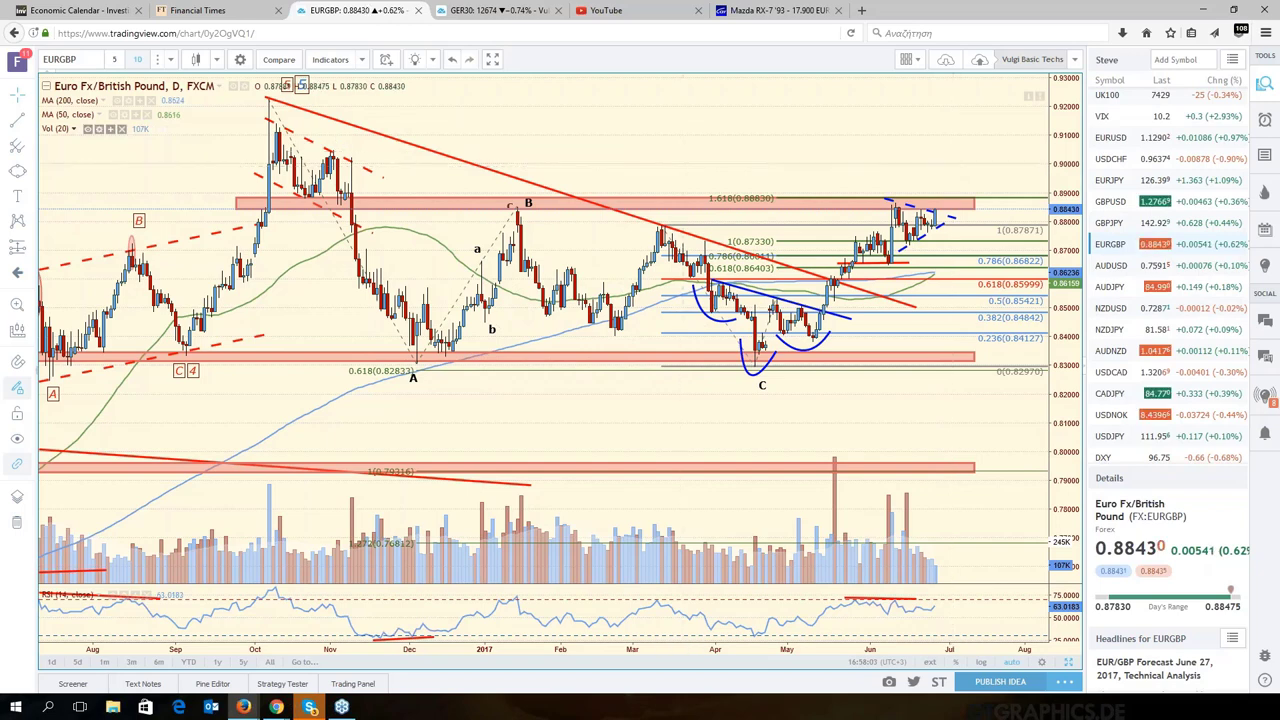
Step: Draw a trend-line path from the last EURGBP candle up to about 0.900, then down toward 0.878
click(21, 125)
click(938, 205)
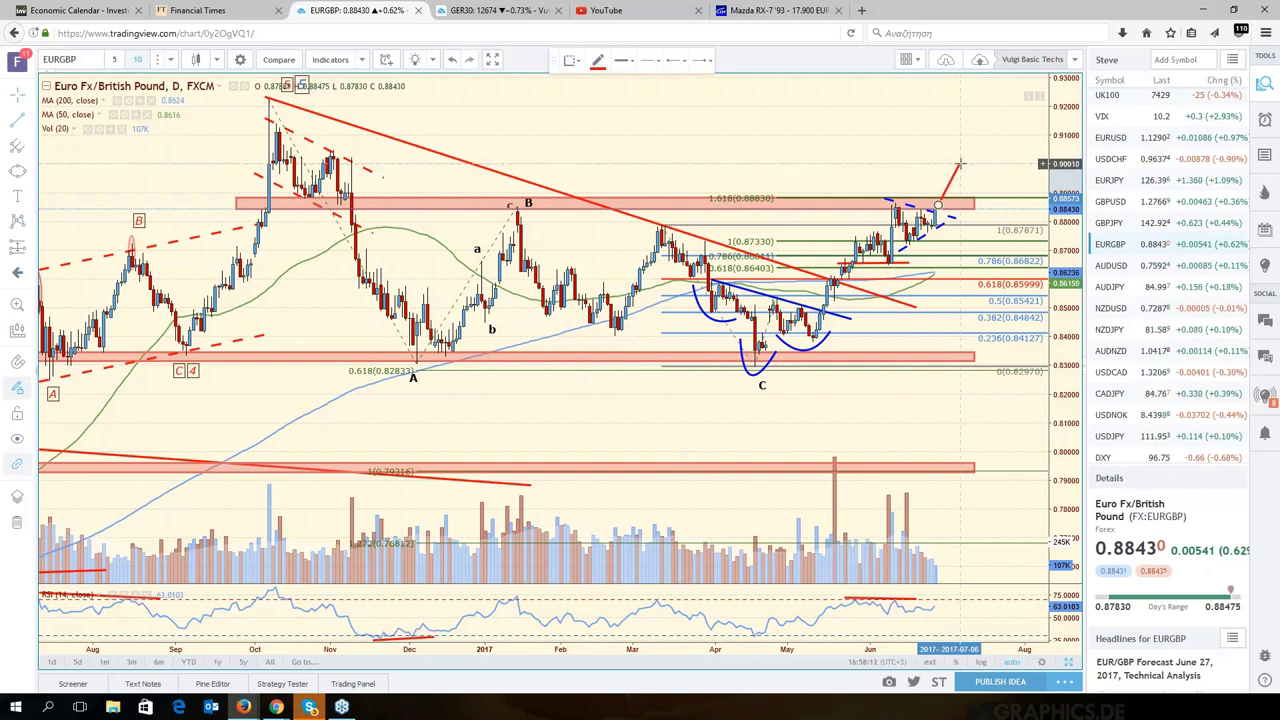
click(960, 163)
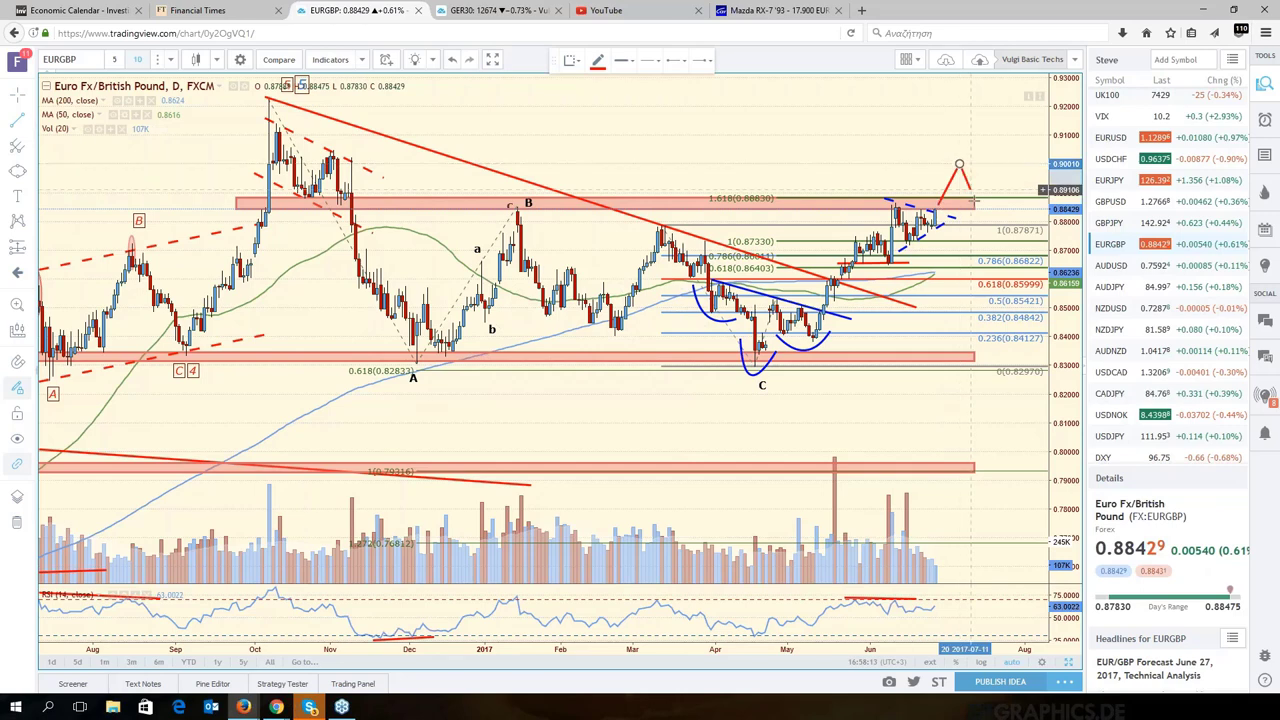
click(1002, 244)
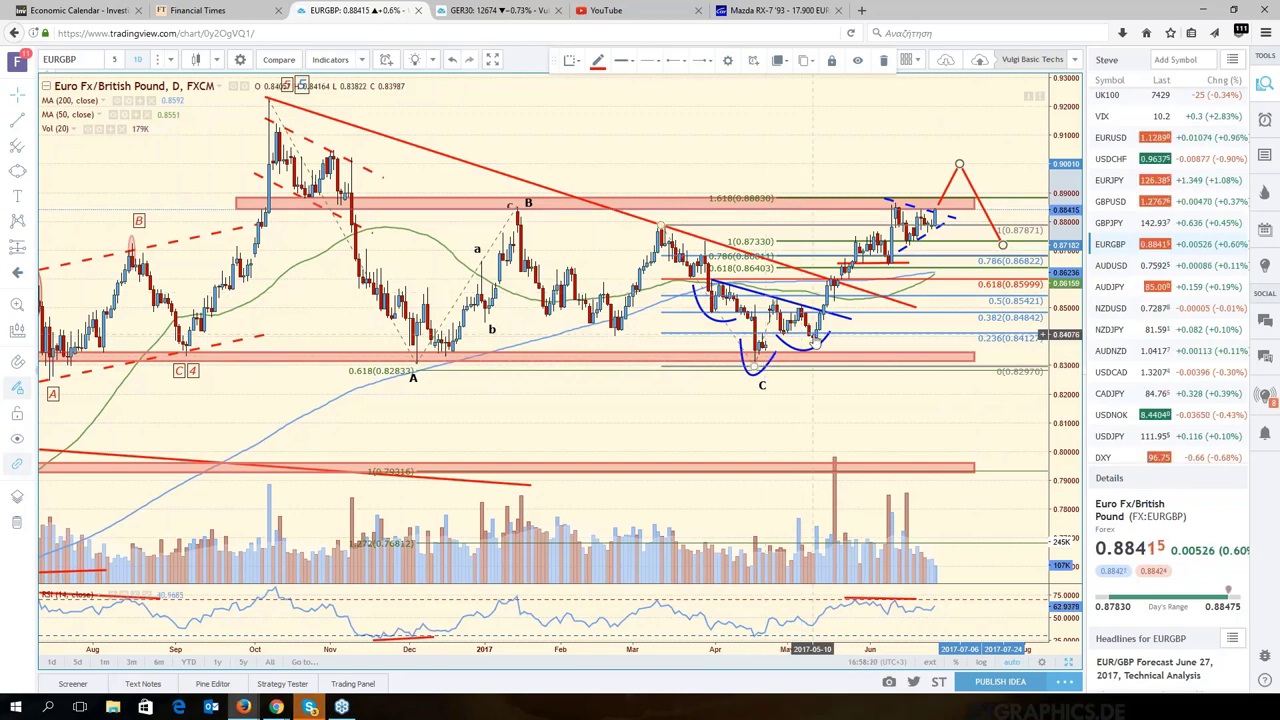
click(28, 118)
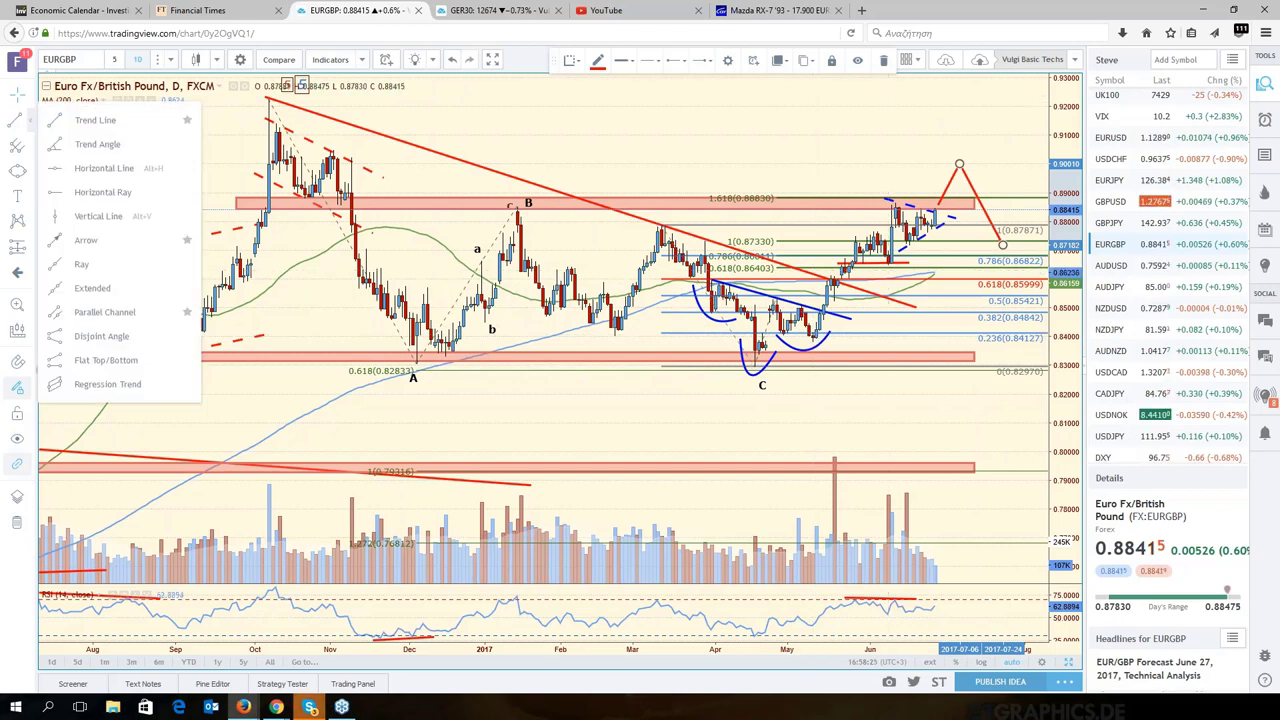
click(80, 118)
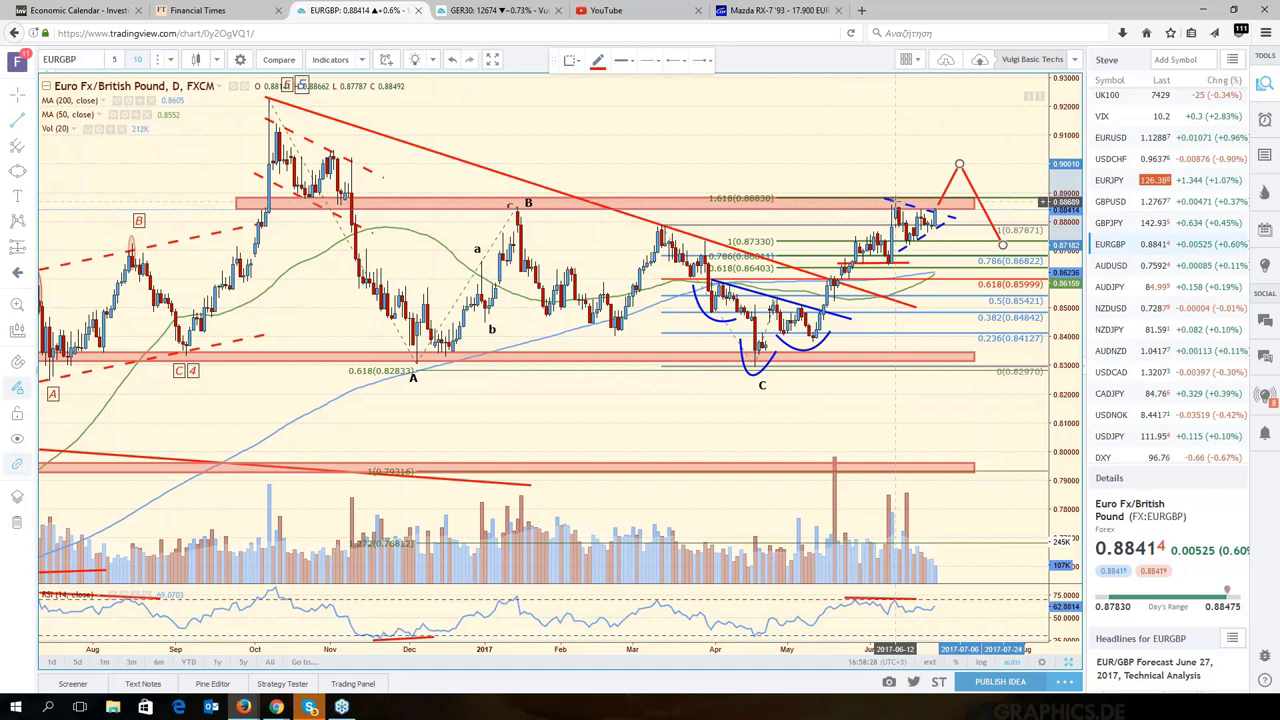
click(895, 202)
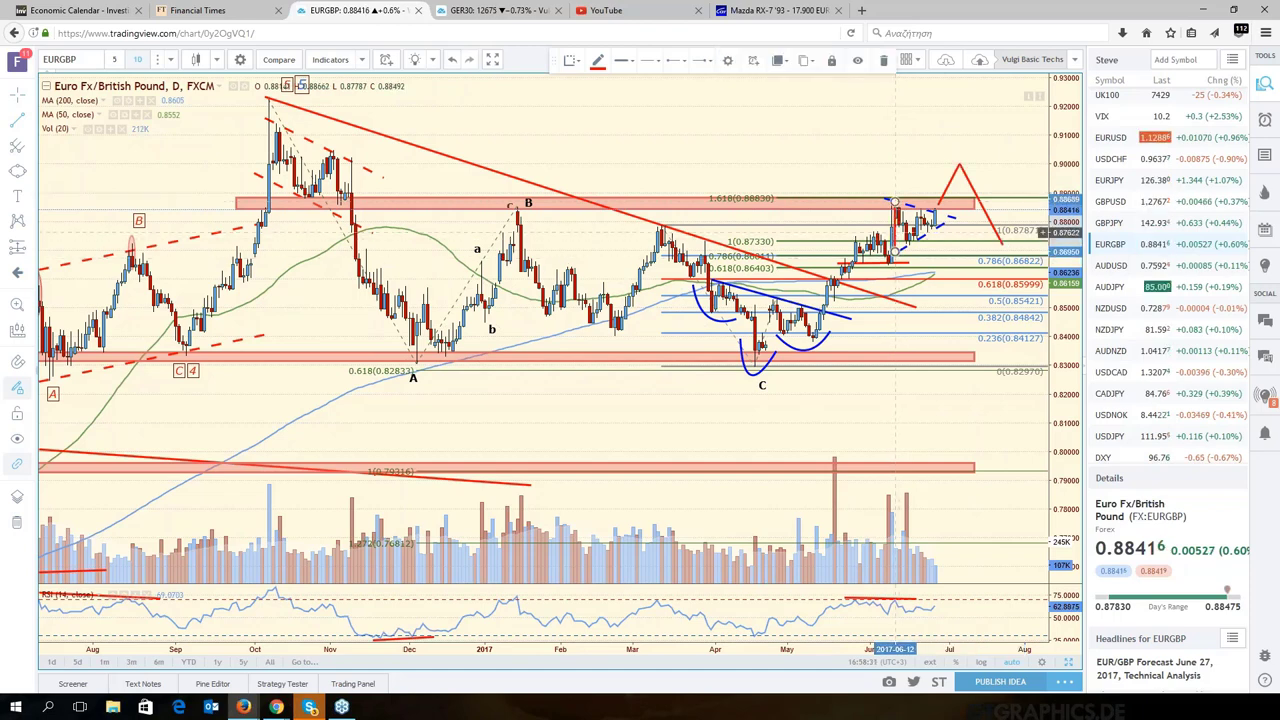
drag(938, 205, 938, 155)
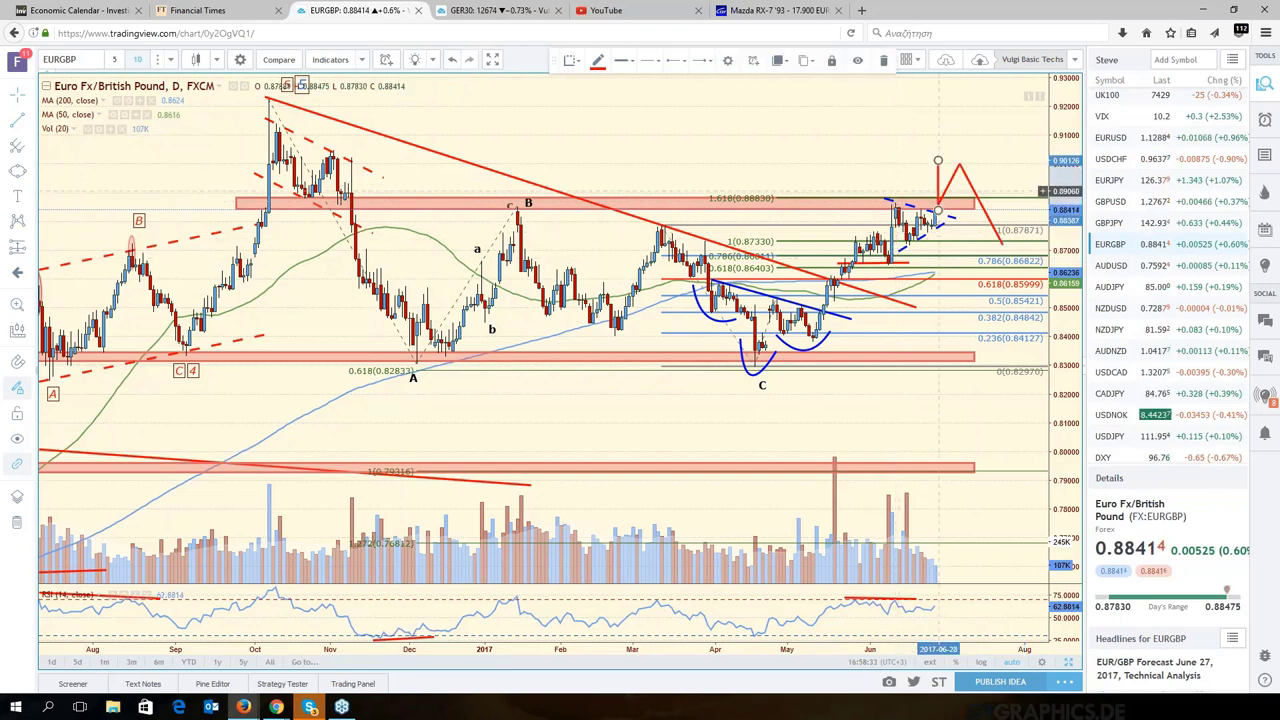
click(990, 140)
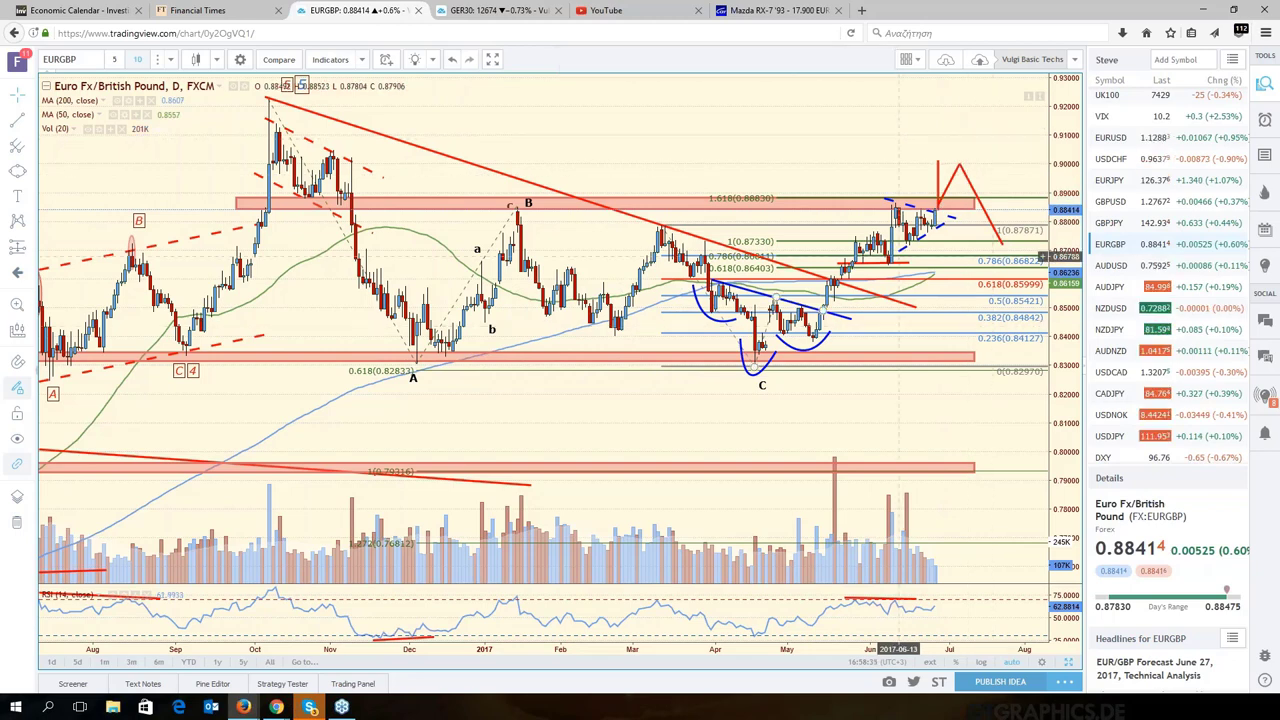
click(938, 189)
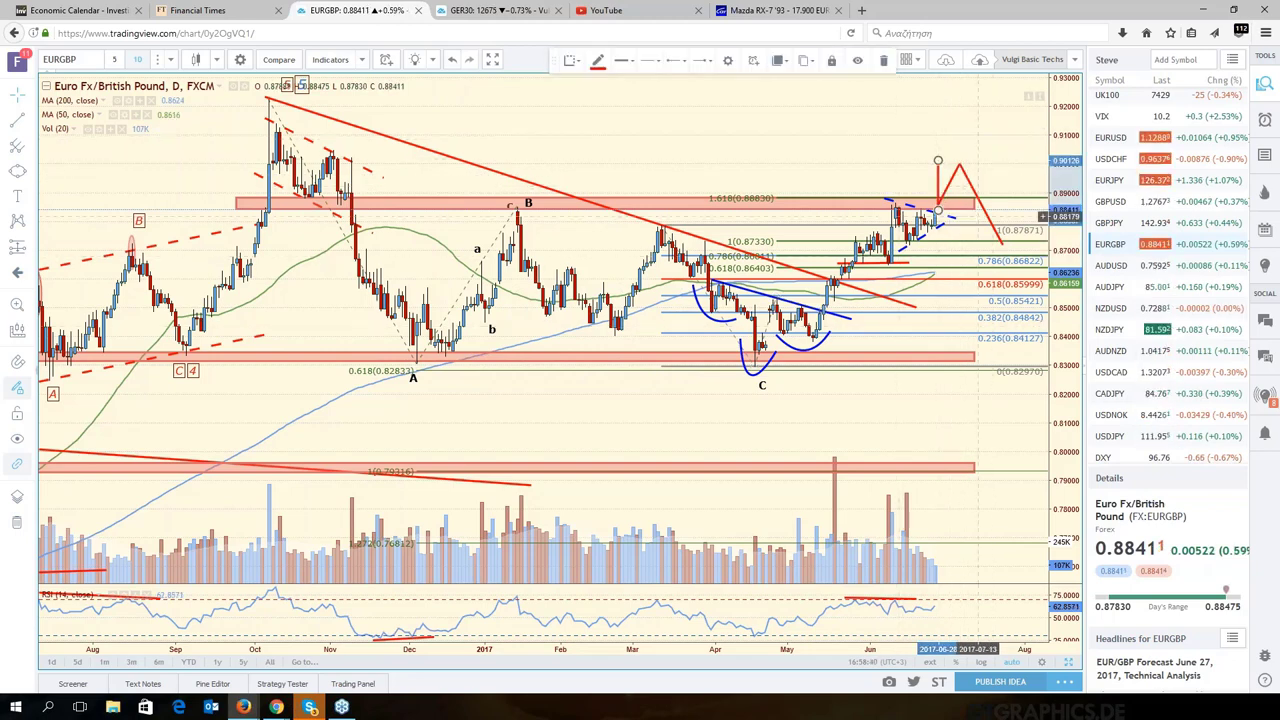
key(Delete)
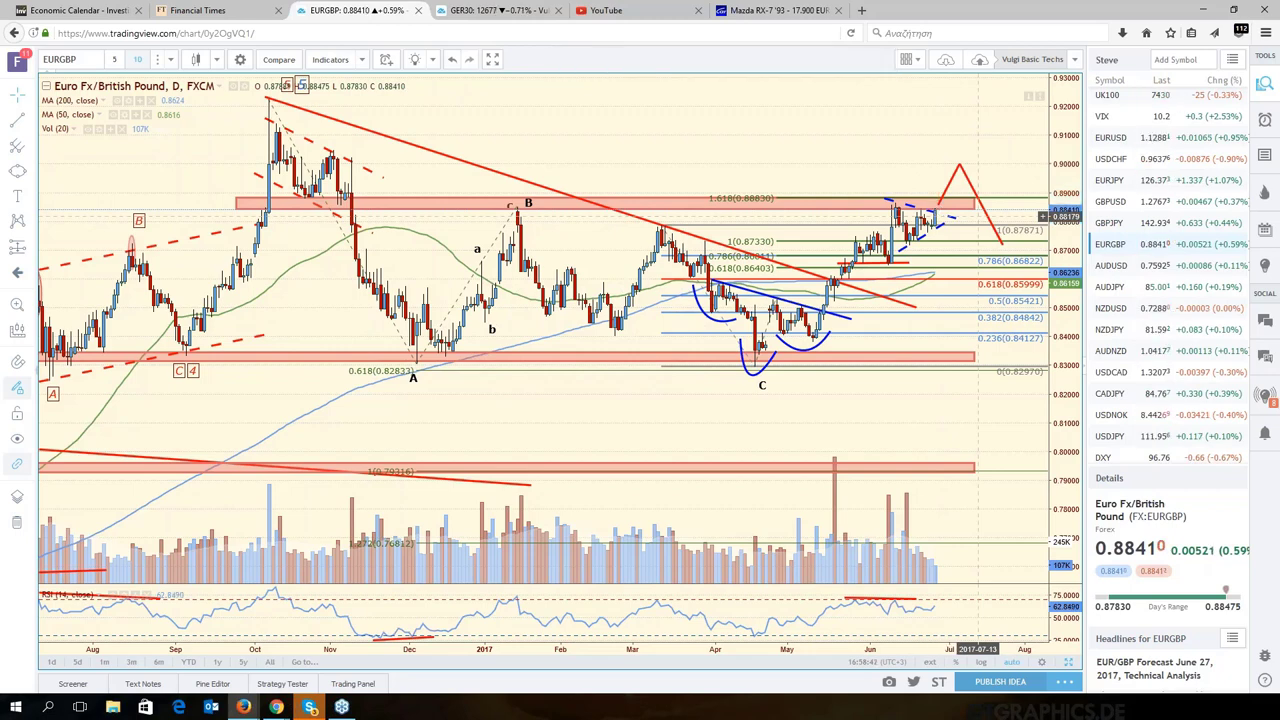
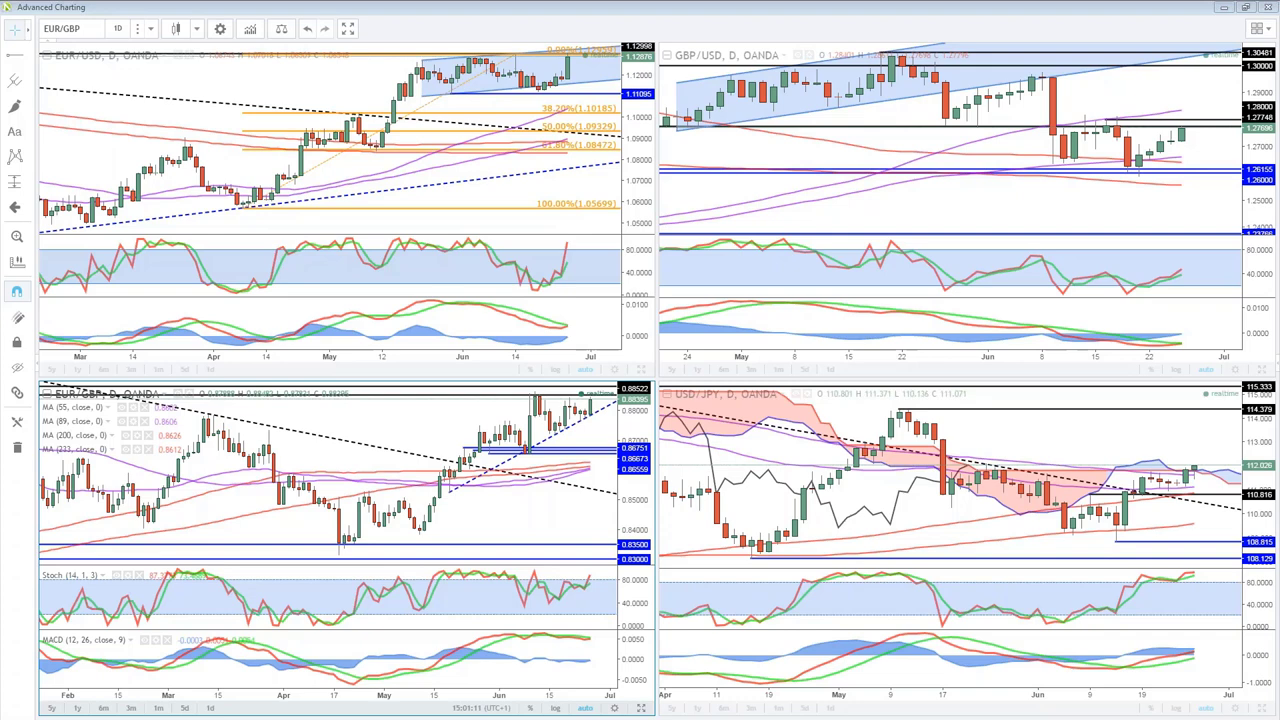
Step: Make the top-left EUR/USD pane the active chart
click(247, 77)
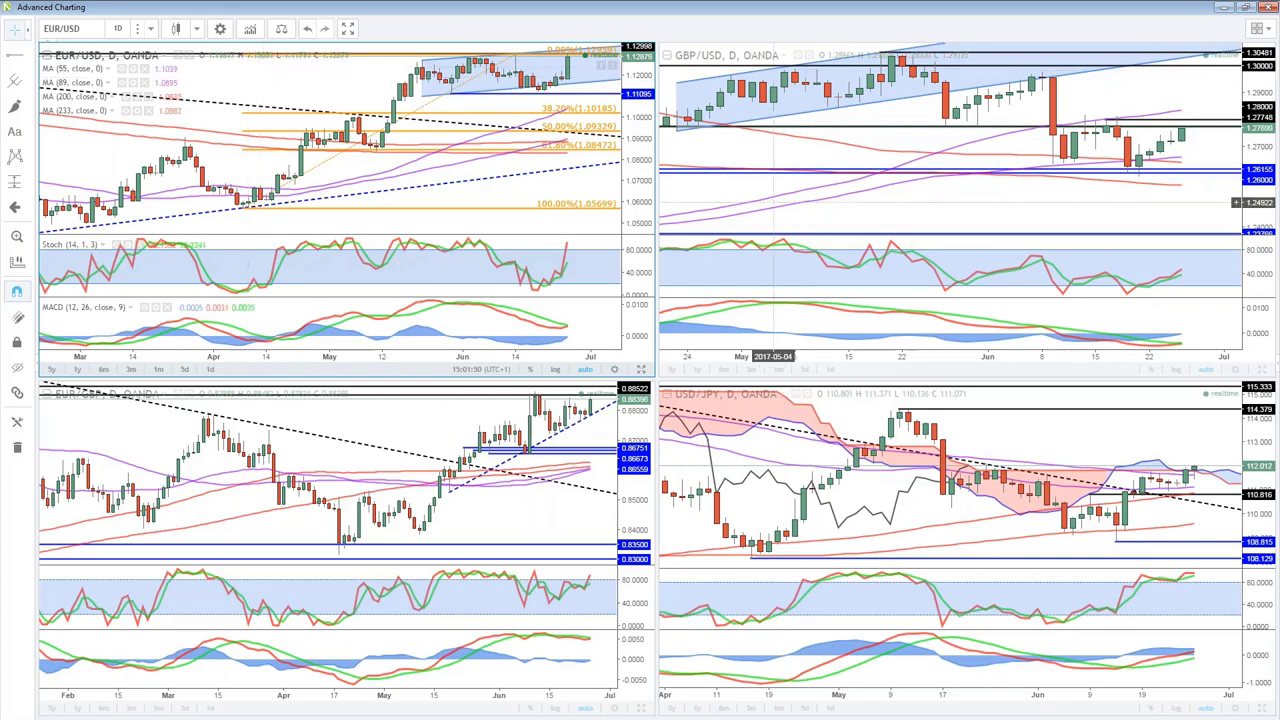
Step: Maximize the EUR/USD chart, adjust its time range, and nudge the support line under the channel
click(641, 369)
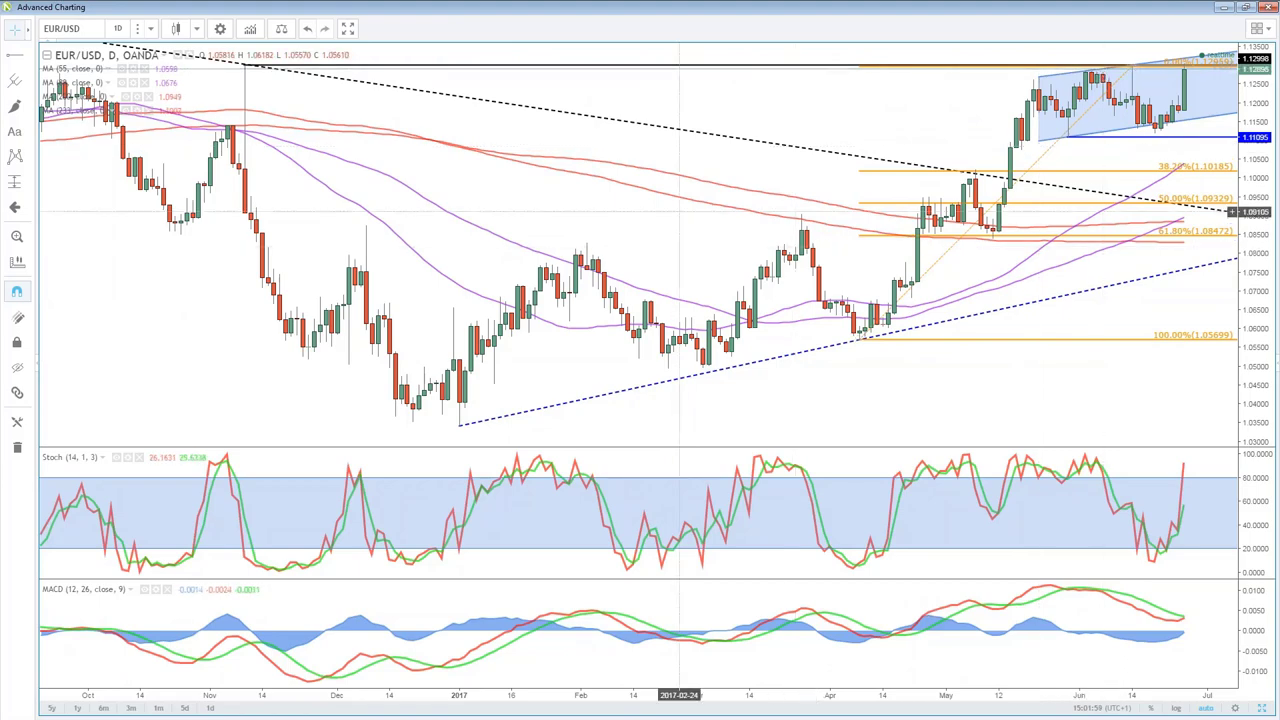
scroll(666, 228, down, 1)
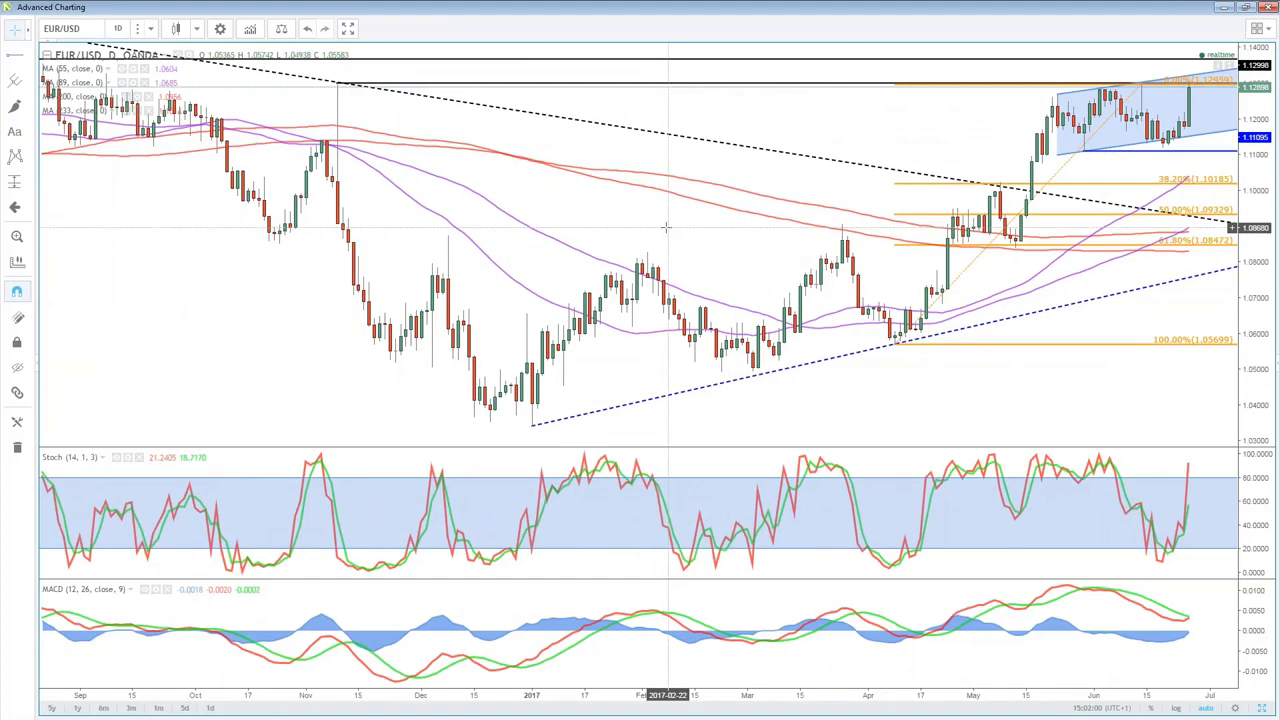
scroll(750, 152, down, 1)
scroll(750, 152, up, 1)
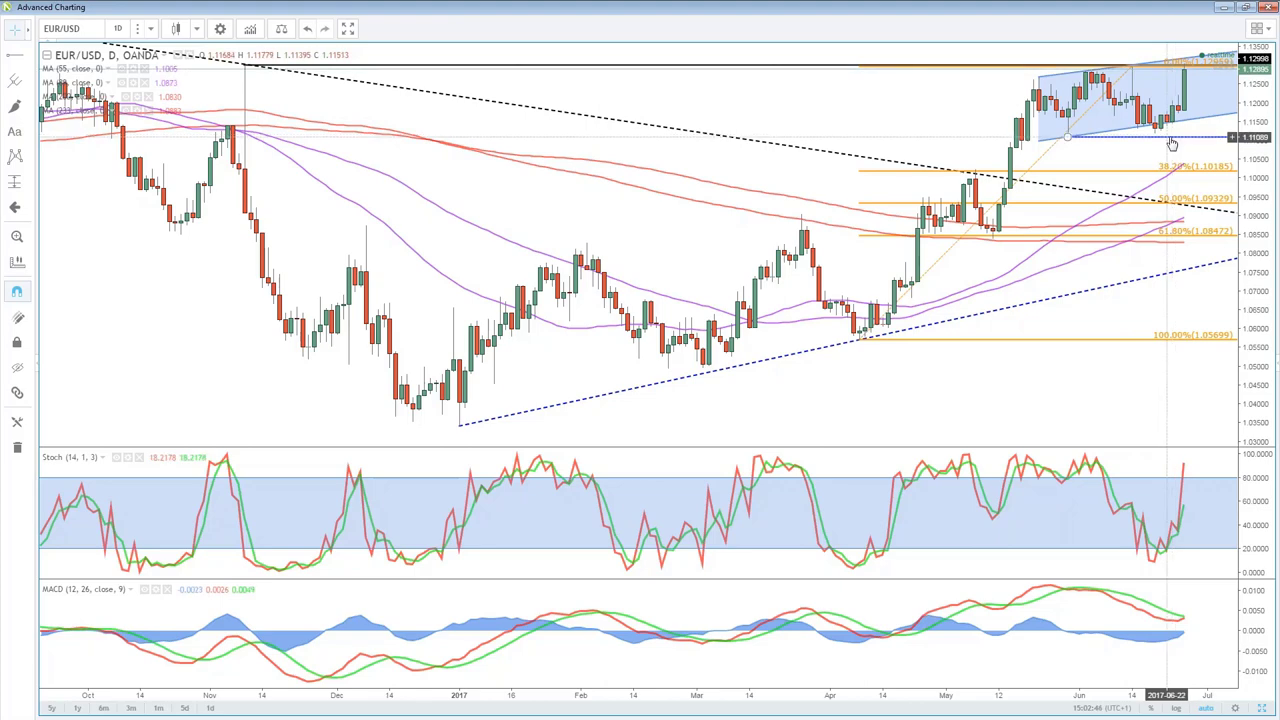
drag(1172, 145, 1178, 136)
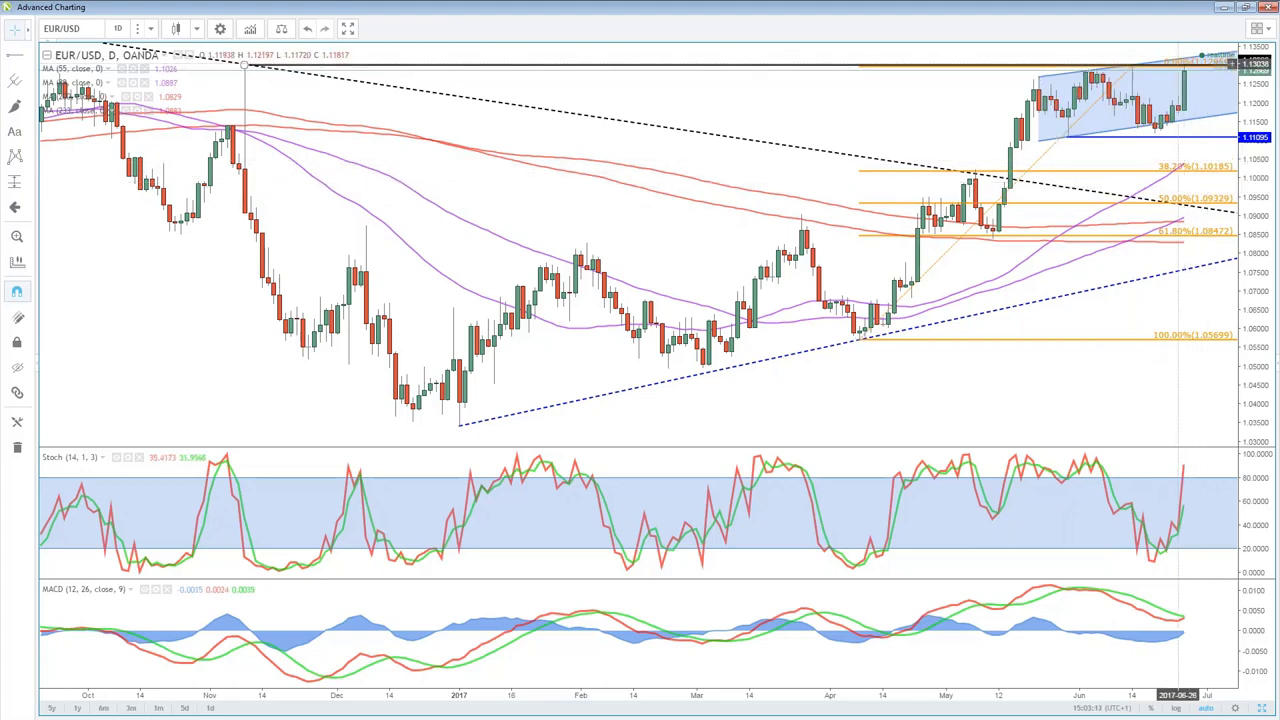
Step: Add a horizontal resistance line at 1.13664 on the August 2016 EUR/USD high
scroll(1137, 203, down, 2)
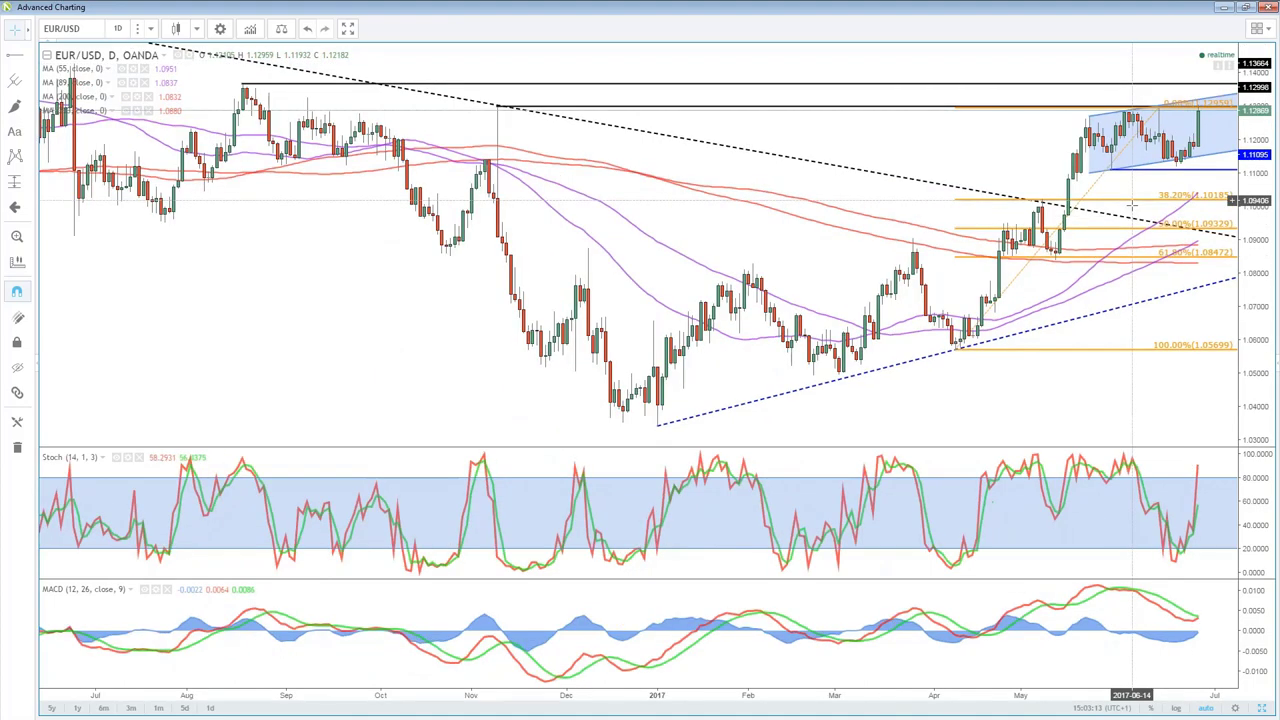
scroll(1131, 203, down, 1)
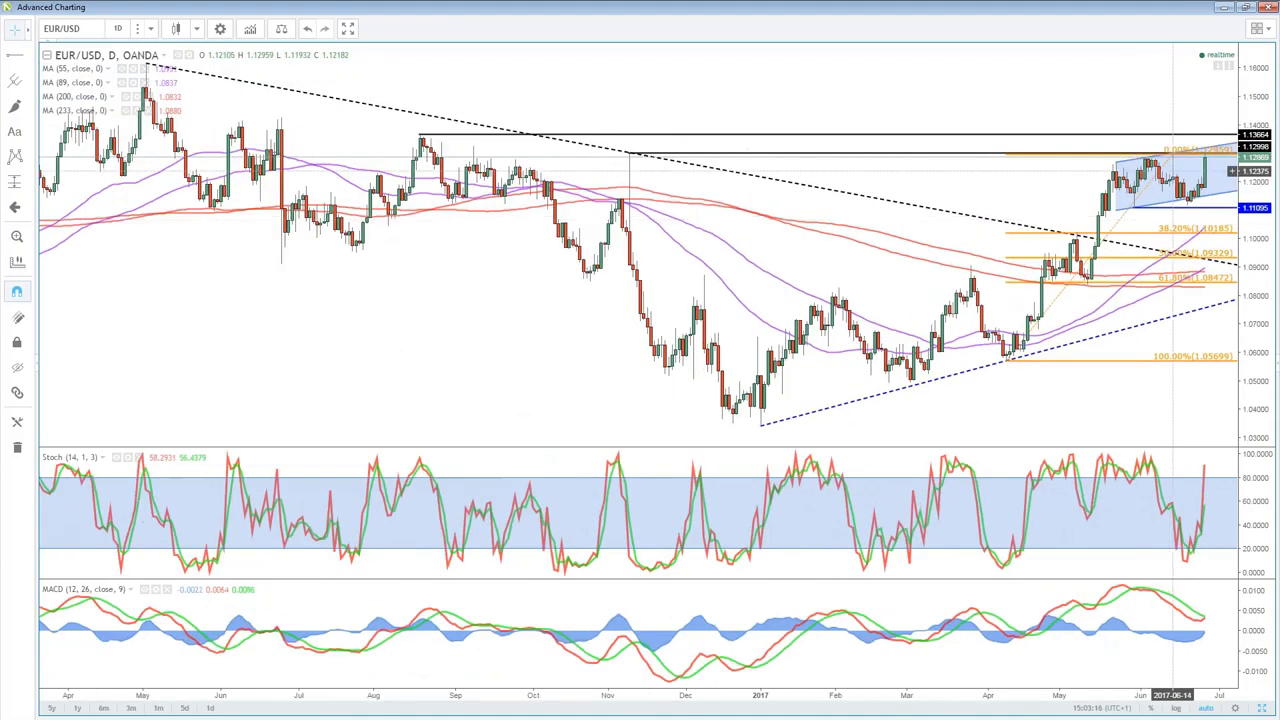
click(1189, 136)
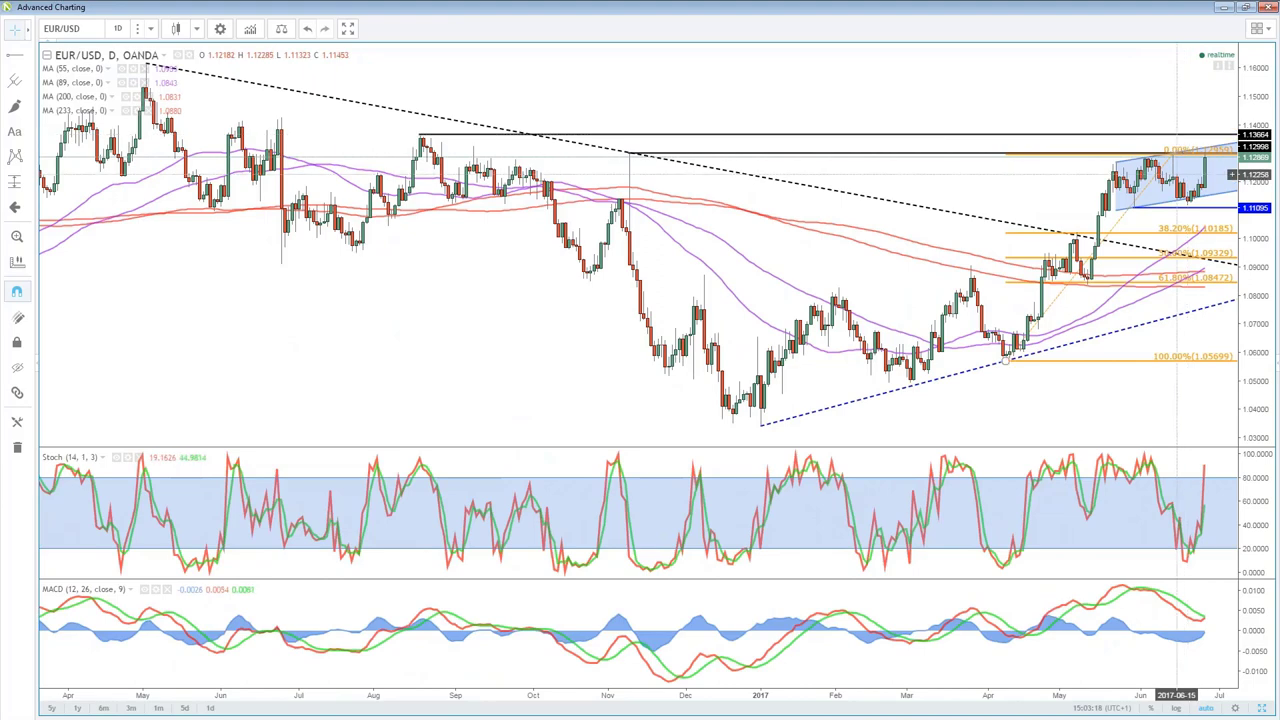
scroll(1195, 178, down, 1)
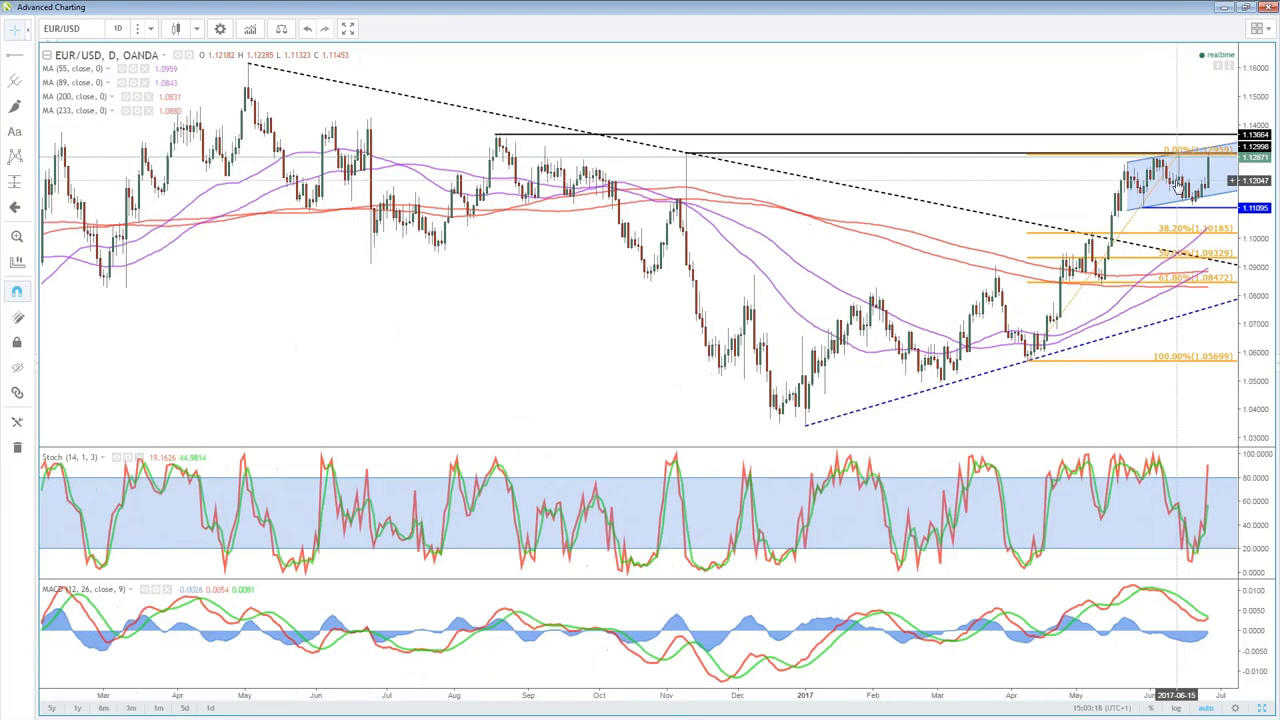
scroll(1178, 183, down, 1)
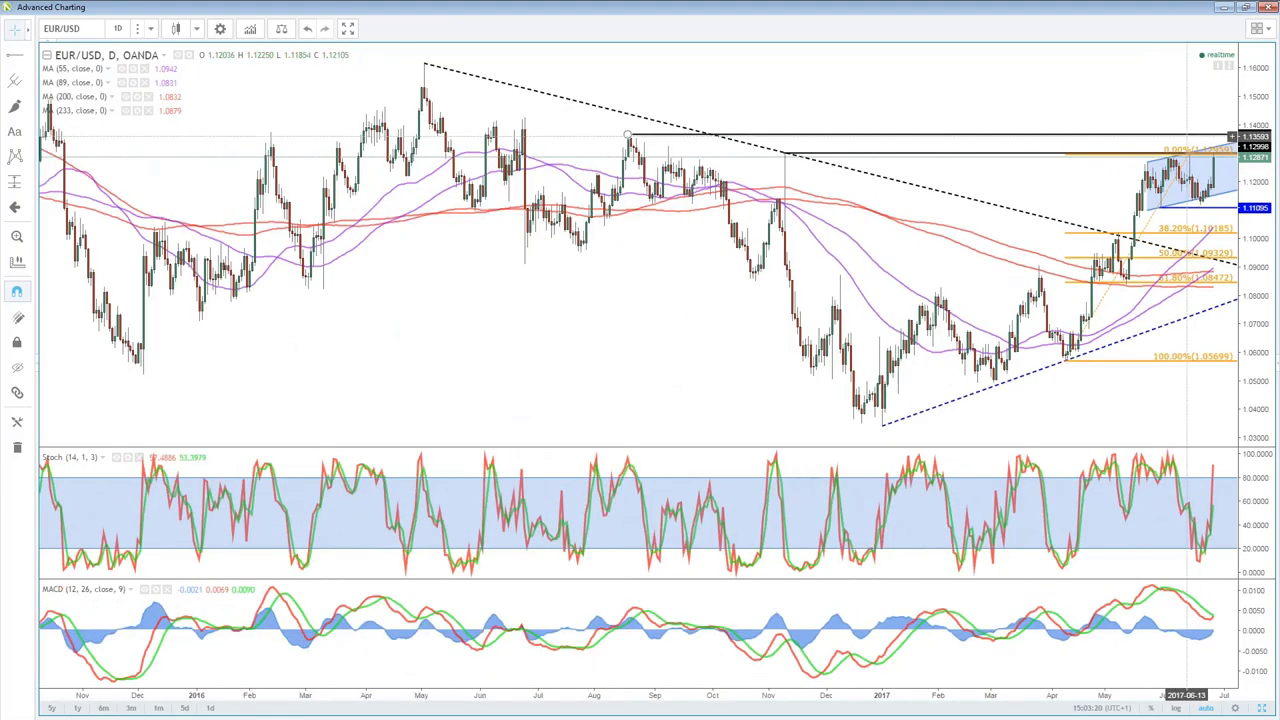
scroll(1187, 136, down, 1)
scroll(1207, 106, down, 1)
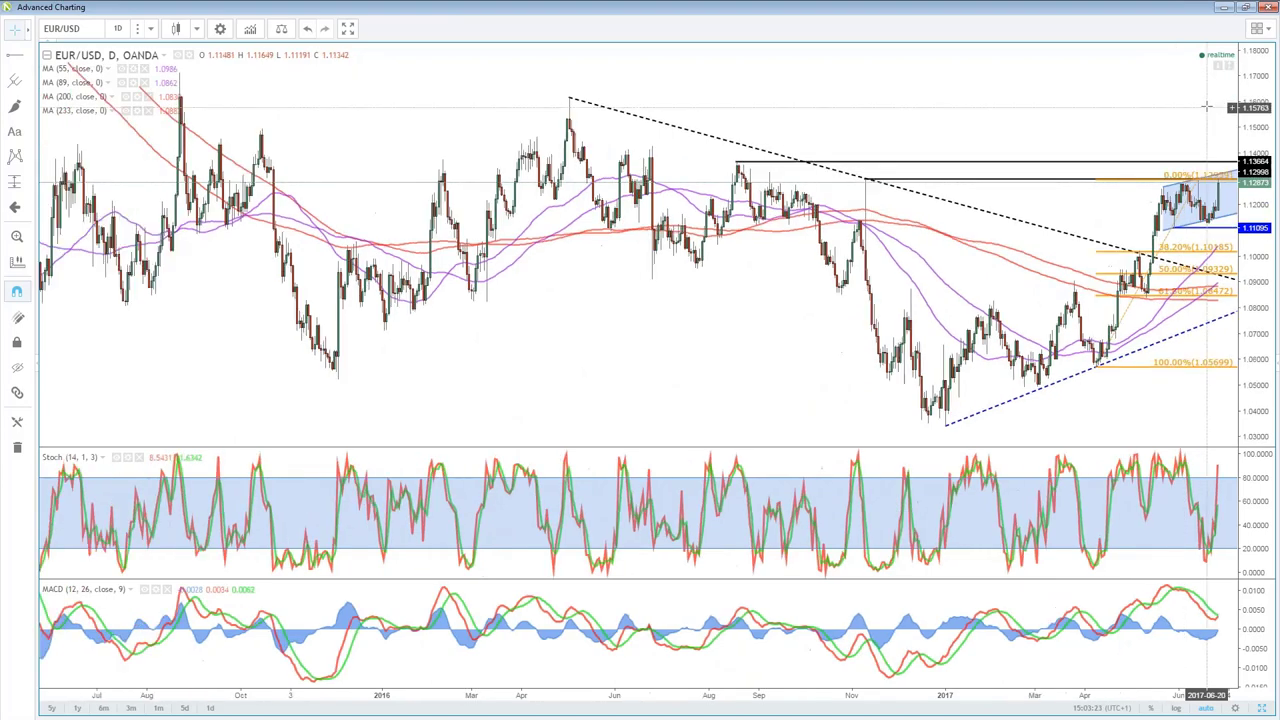
scroll(1207, 106, up, 2)
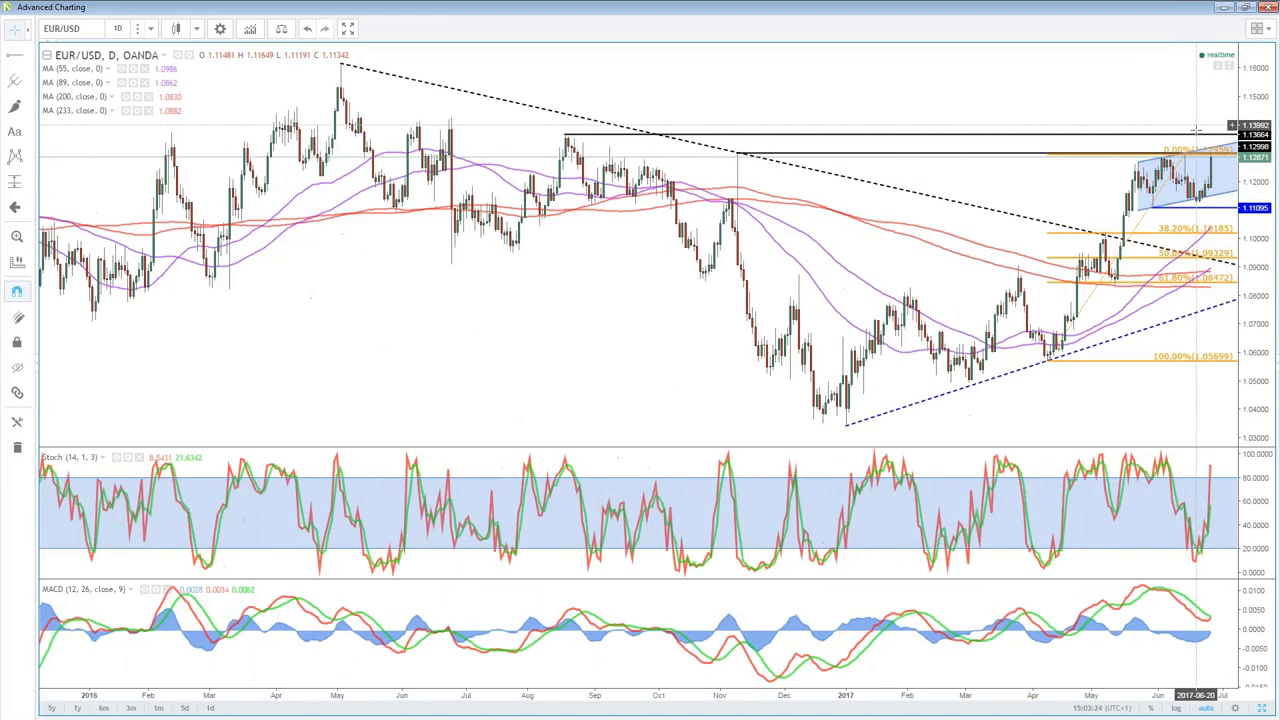
scroll(1196, 130, up, 3)
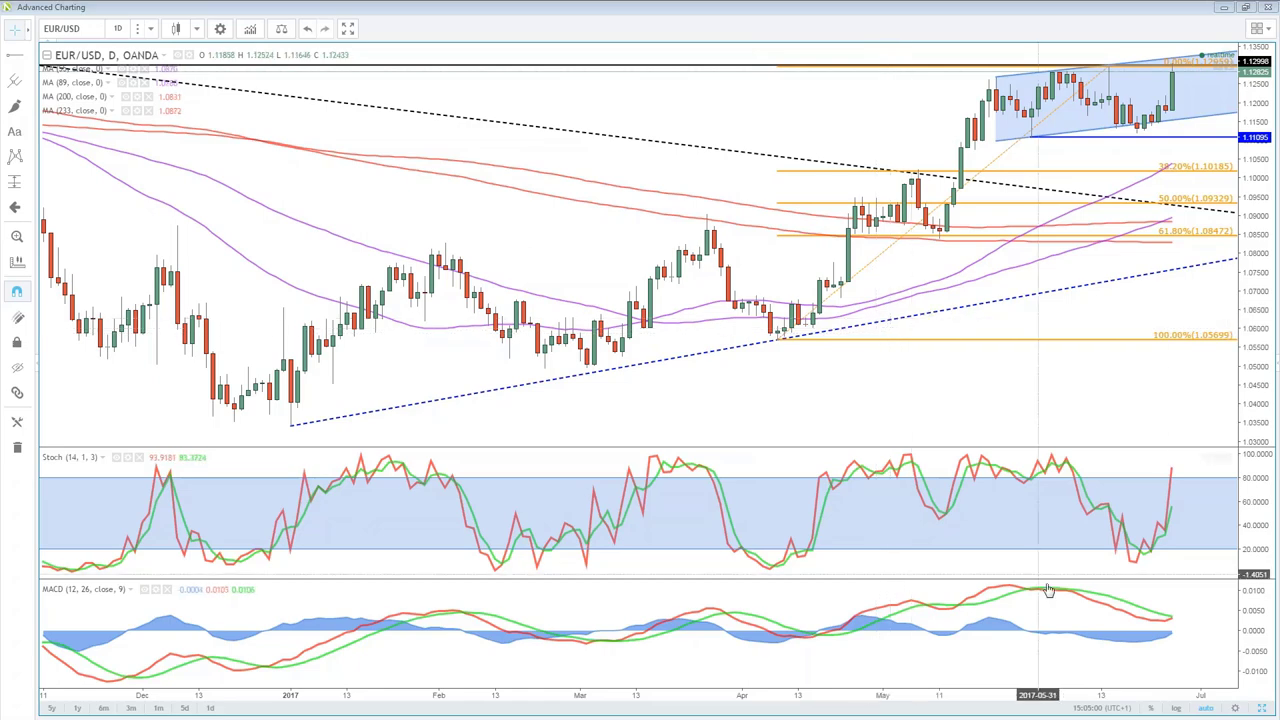
Step: Restore the four-chart grid and make the bottom-left EUR/GBP pane active
click(1263, 709)
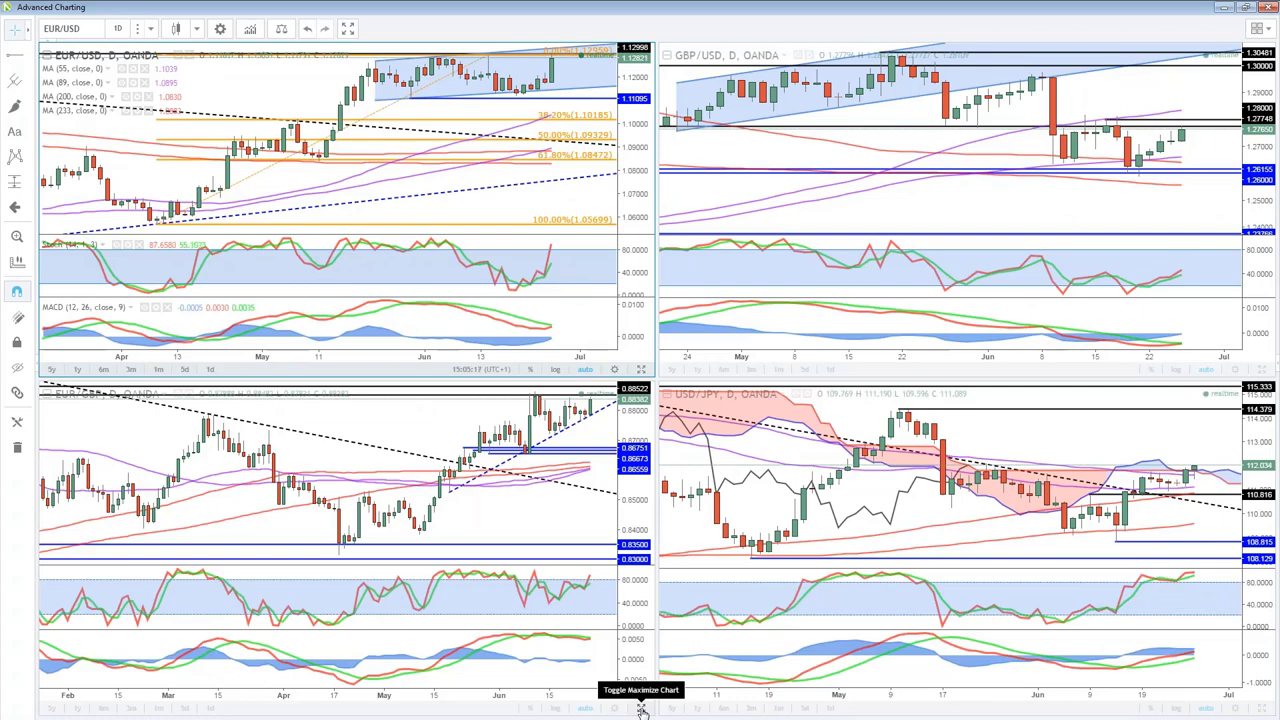
click(641, 708)
click(641, 708)
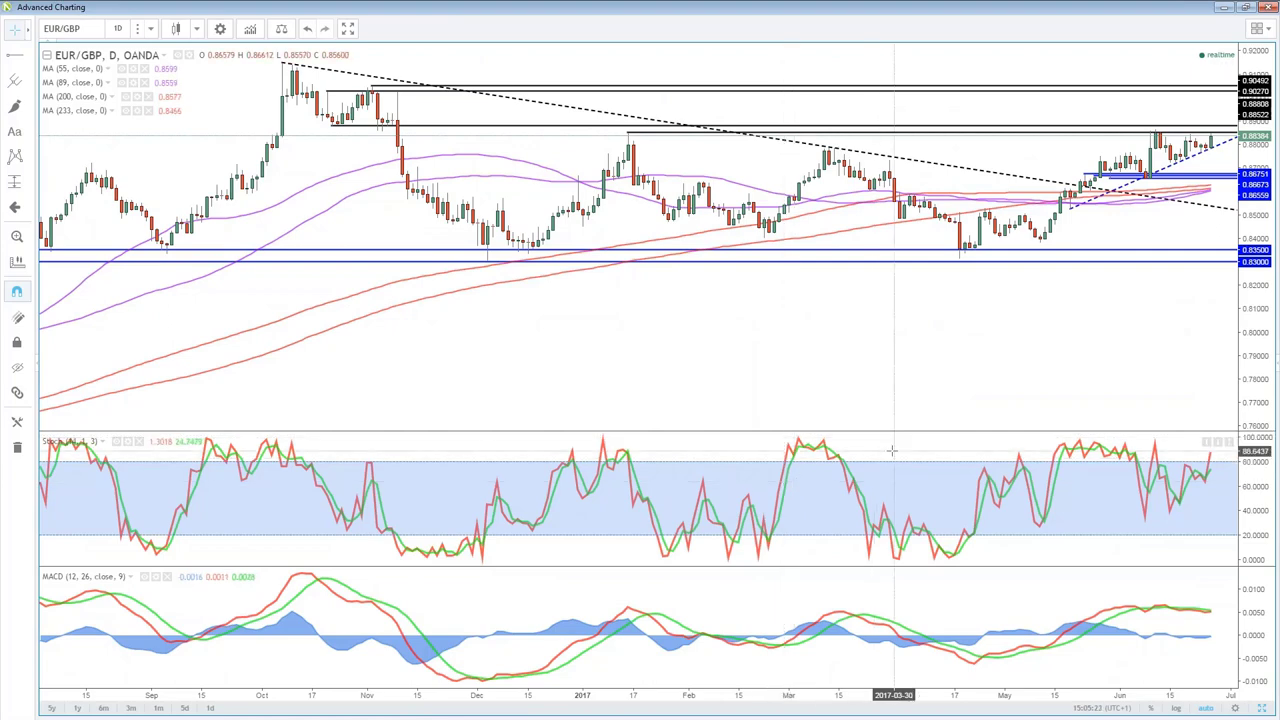
scroll(891, 451, up, 2)
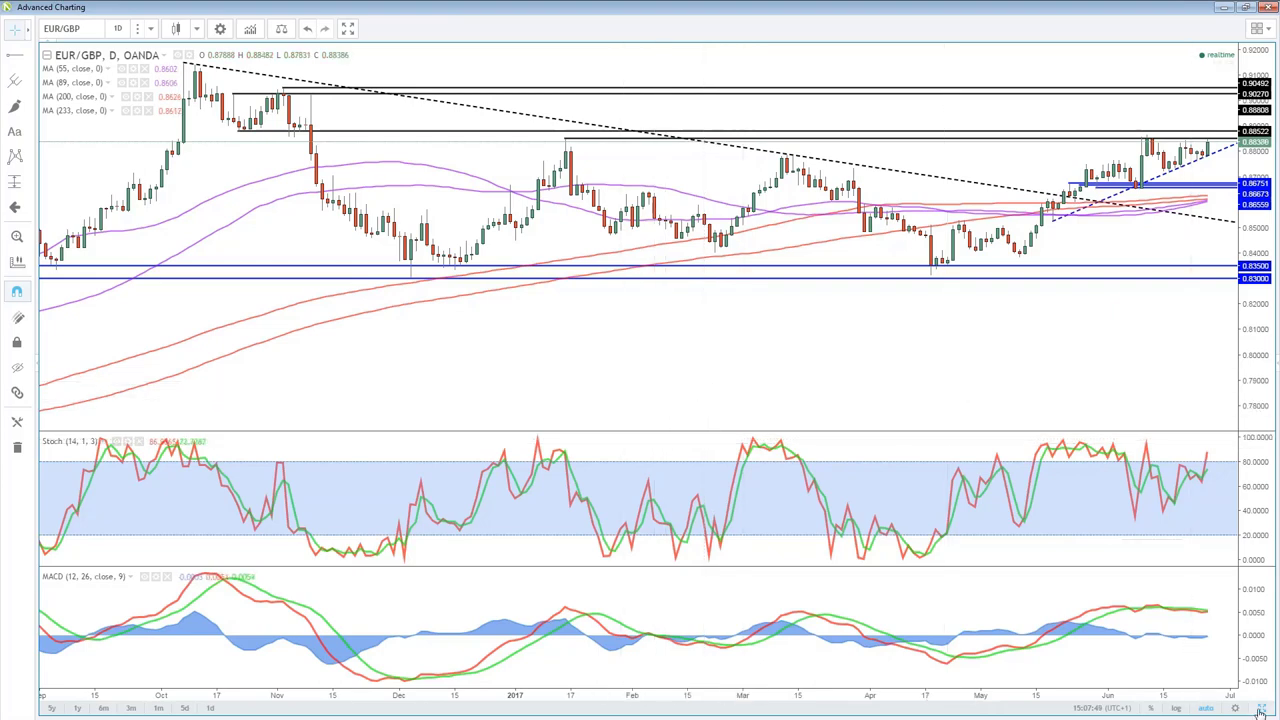
click(1257, 28)
Step: Maximize the GBP/USD chart and zoom out to show history back to the previous September
double_click(838, 365)
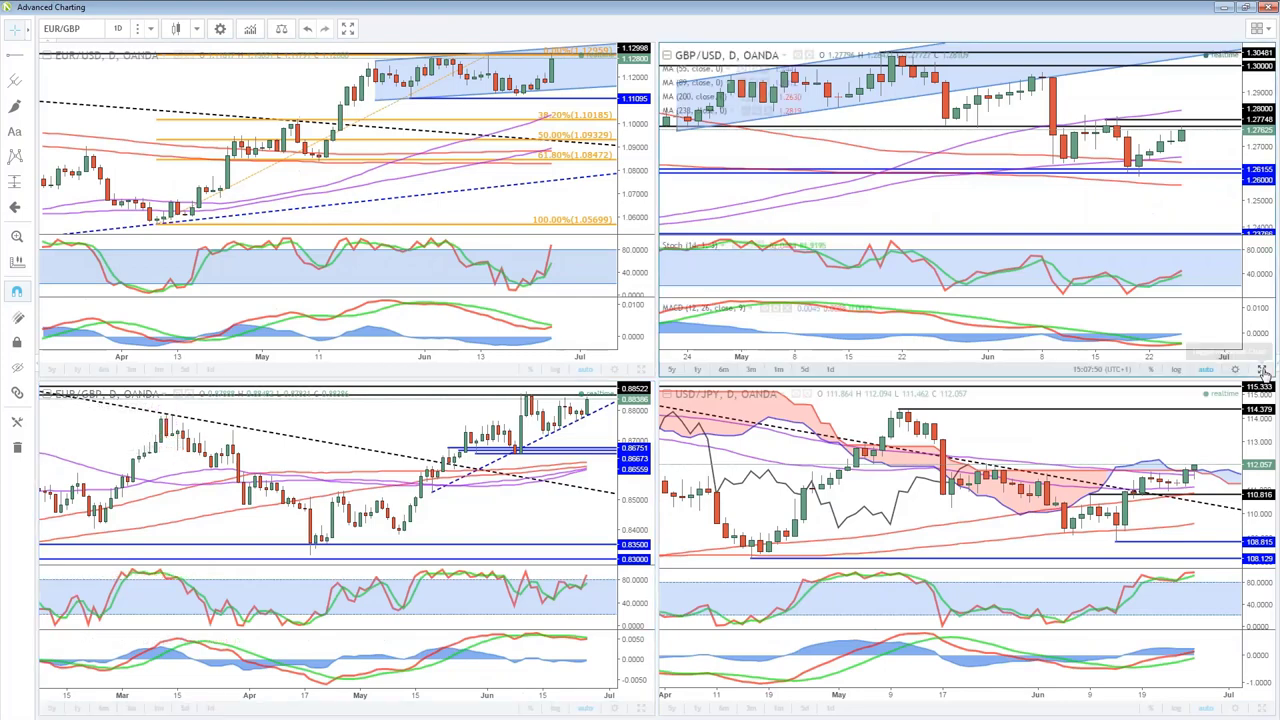
scroll(838, 365, down, 3)
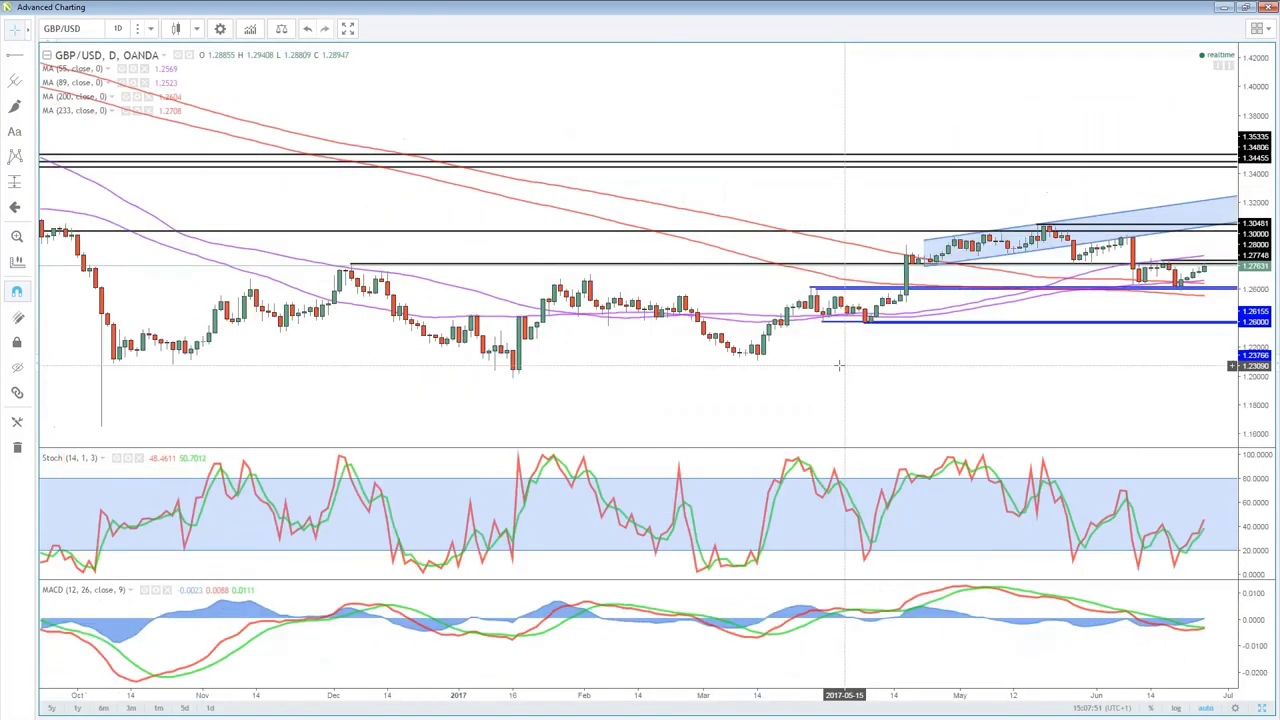
scroll(838, 365, down, 2)
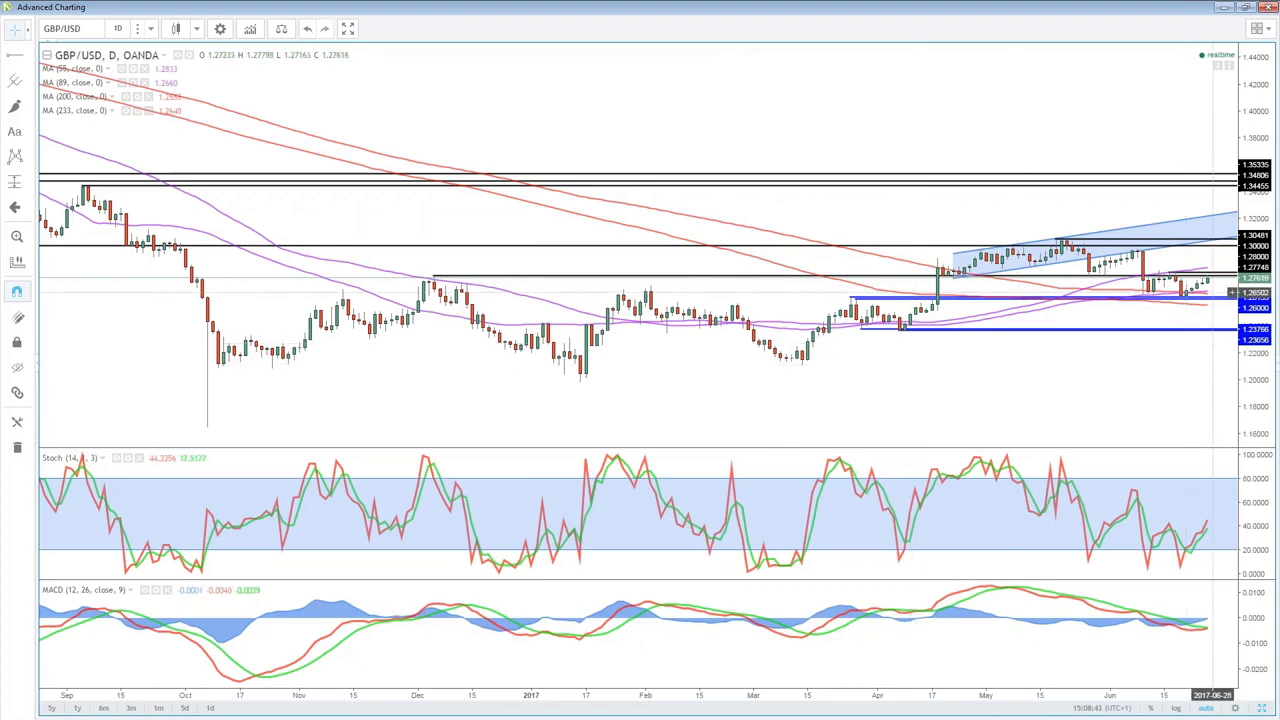
Step: Move the lower blue GBP/USD support line from 1.23674 up to 1.23766
click(1177, 331)
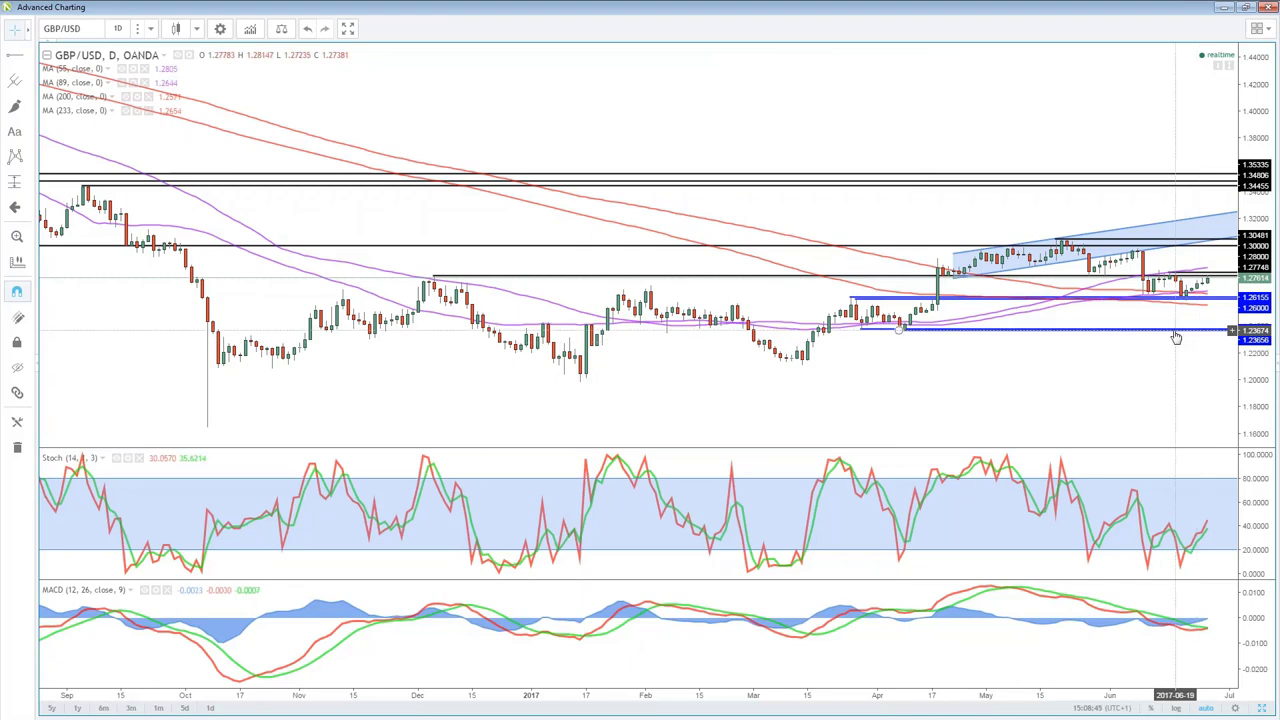
drag(1176, 337, 1136, 336)
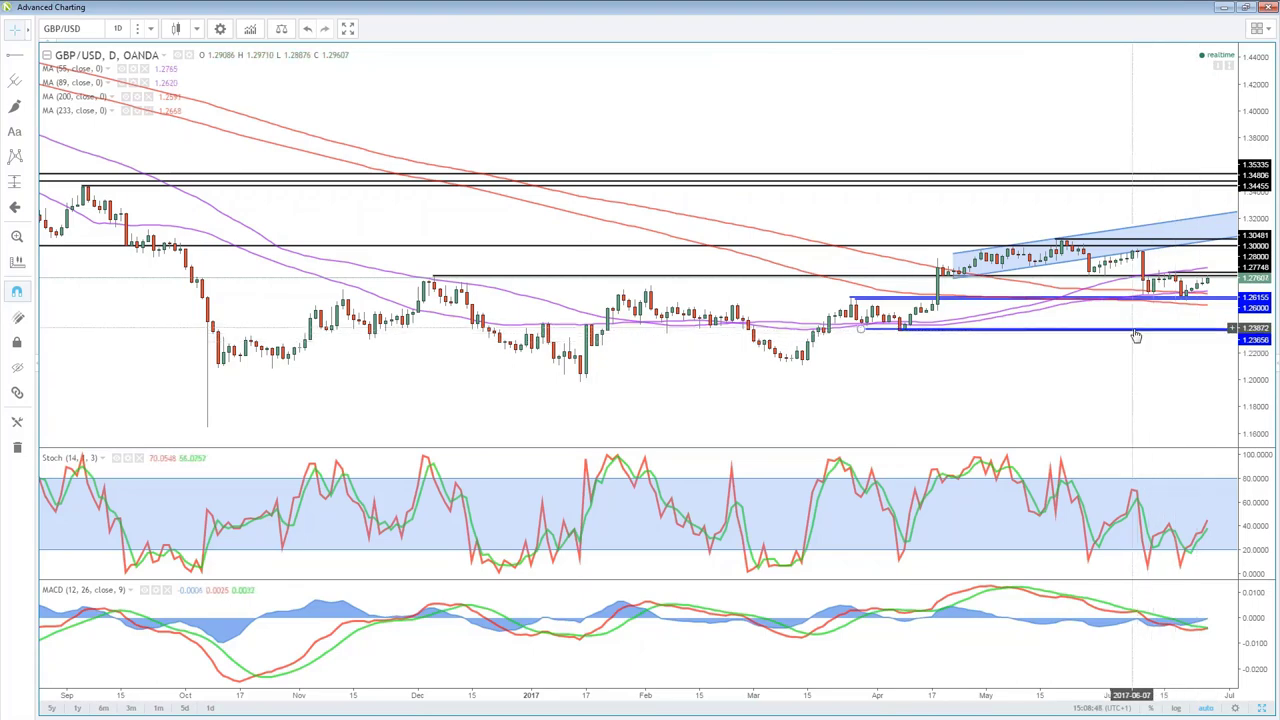
scroll(1136, 336, down, 1)
scroll(1134, 336, down, 3)
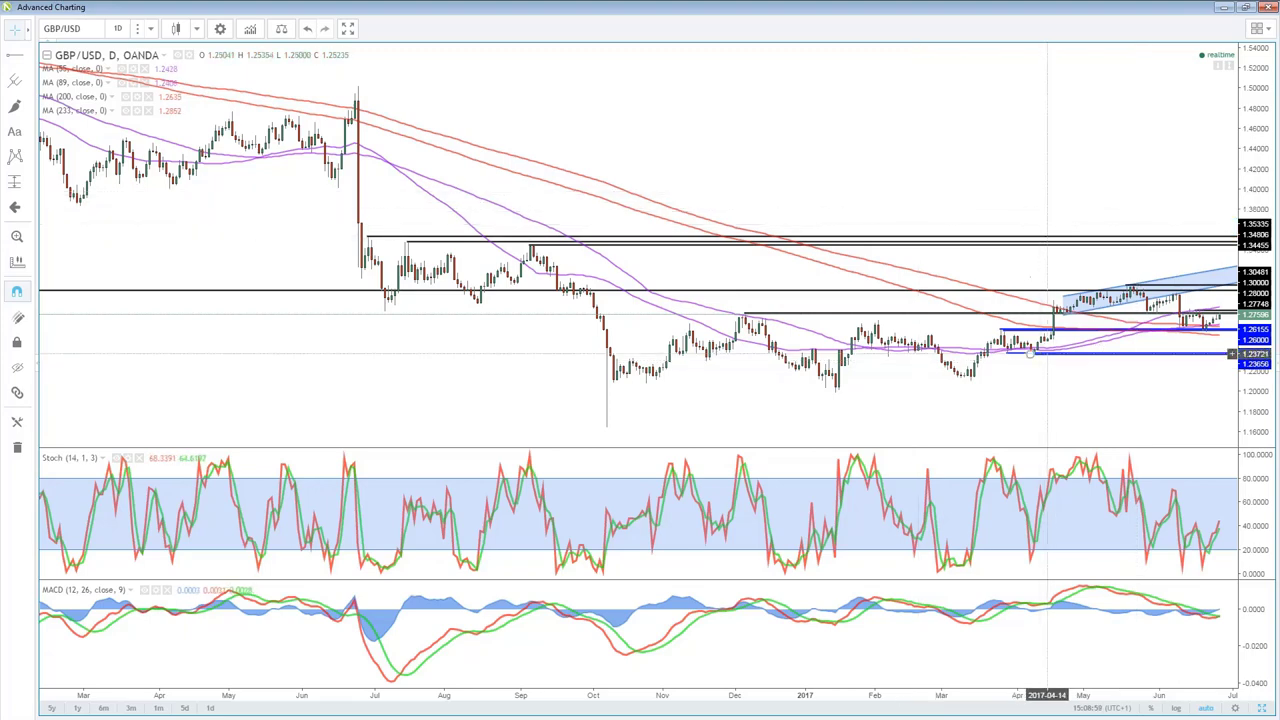
scroll(1049, 362, down, 2)
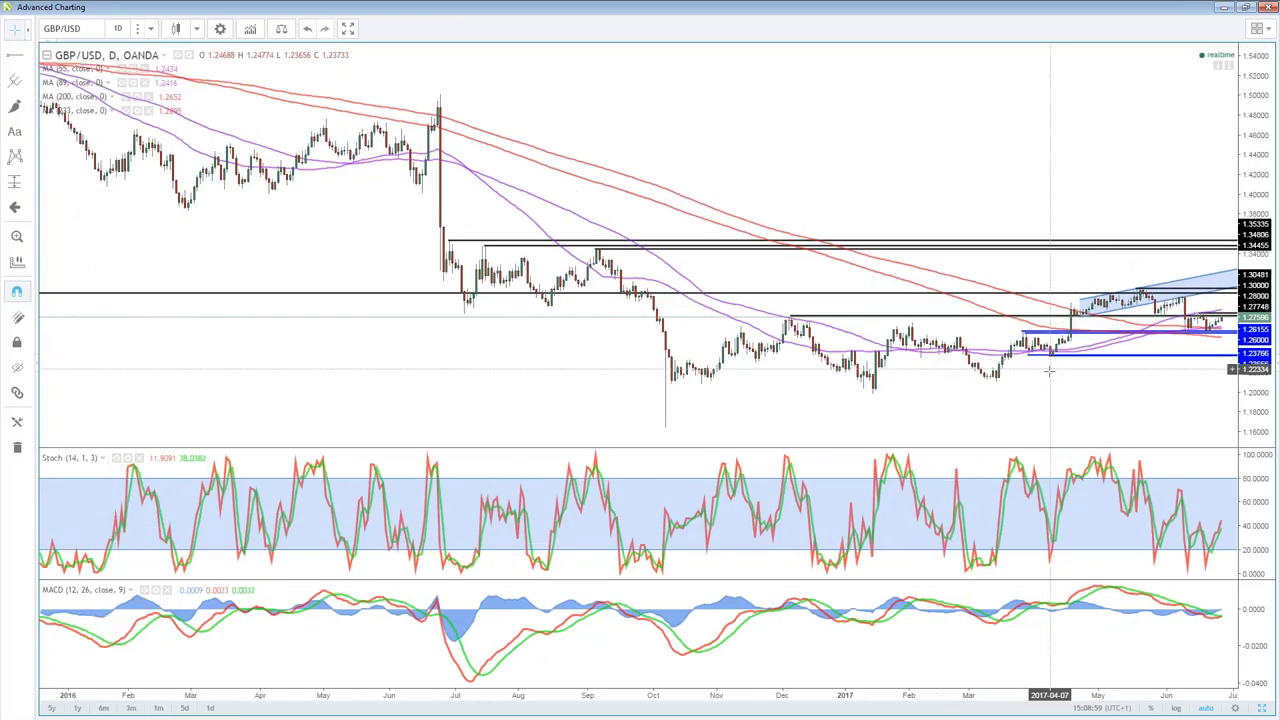
scroll(1049, 370, up, 3)
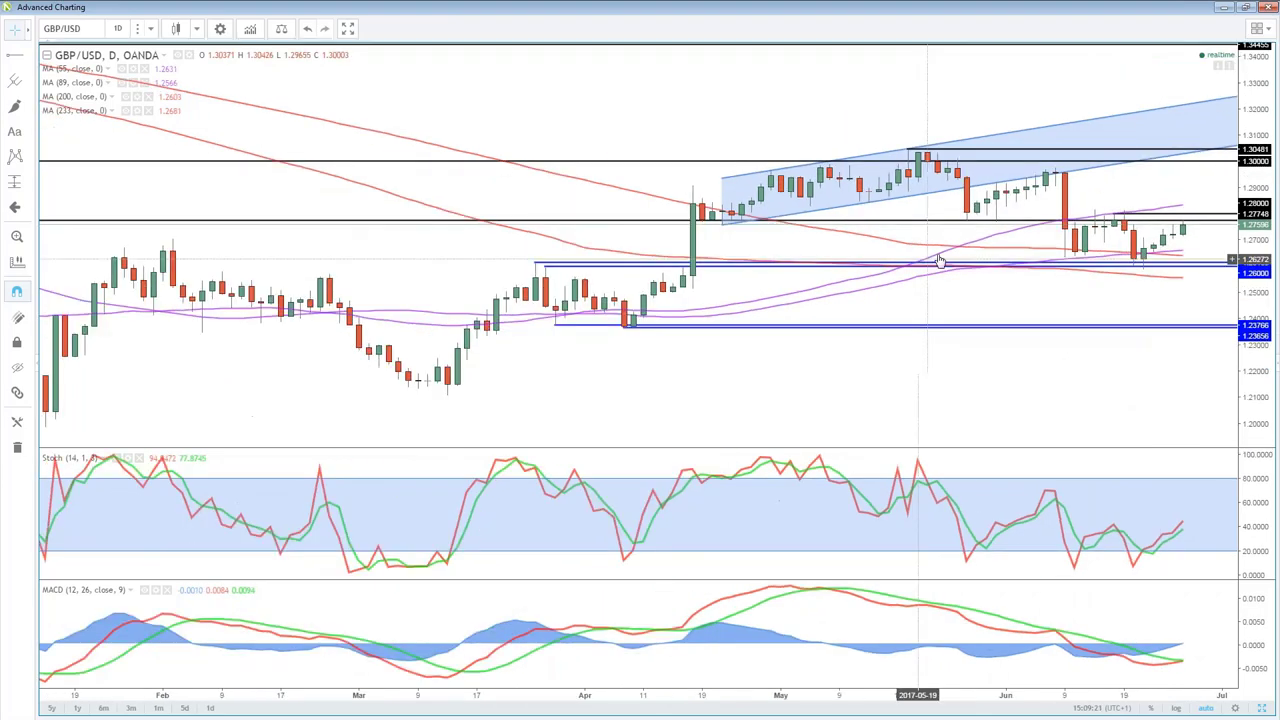
scroll(940, 260, down, 3)
scroll(1038, 272, down, 2)
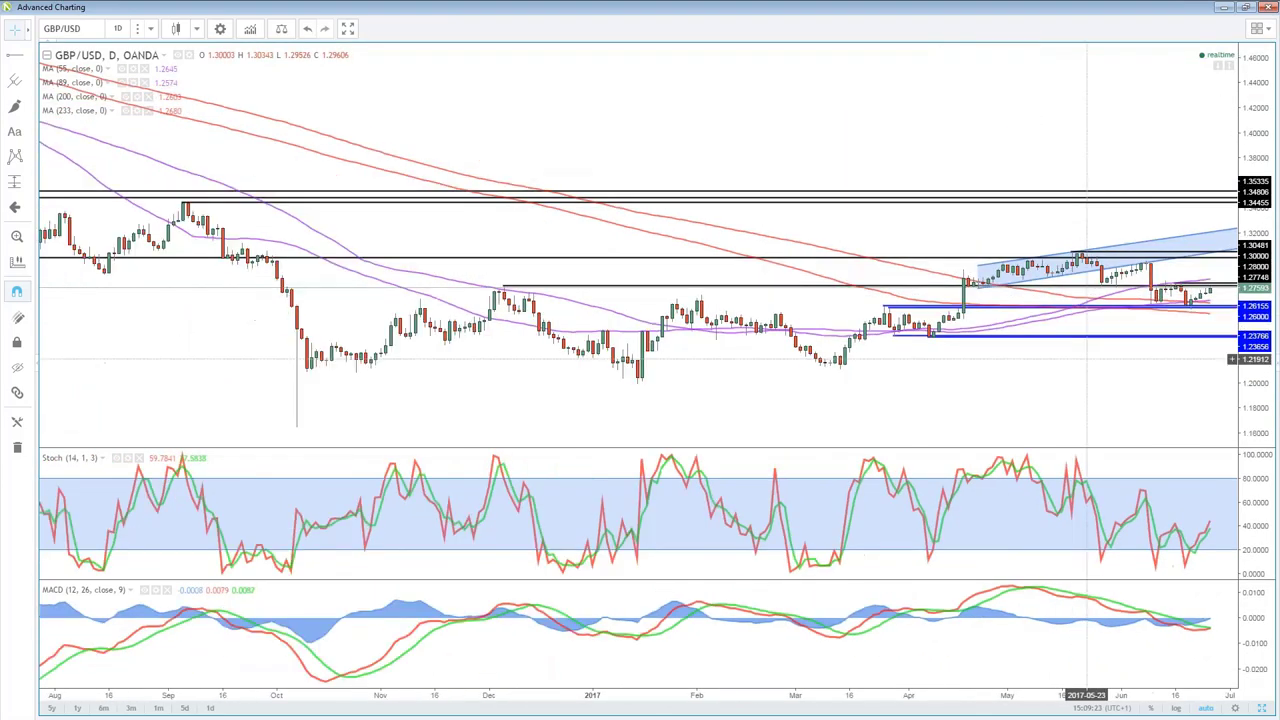
scroll(1195, 314, up, 1)
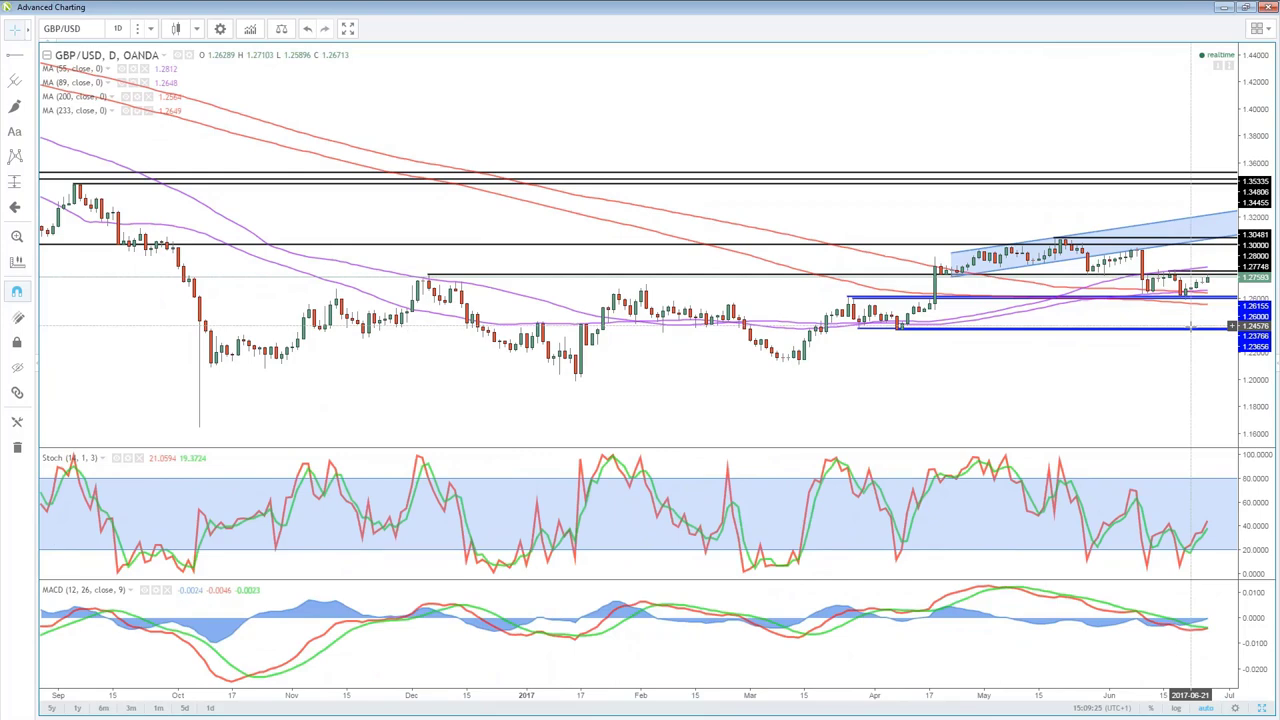
scroll(1190, 325, up, 3)
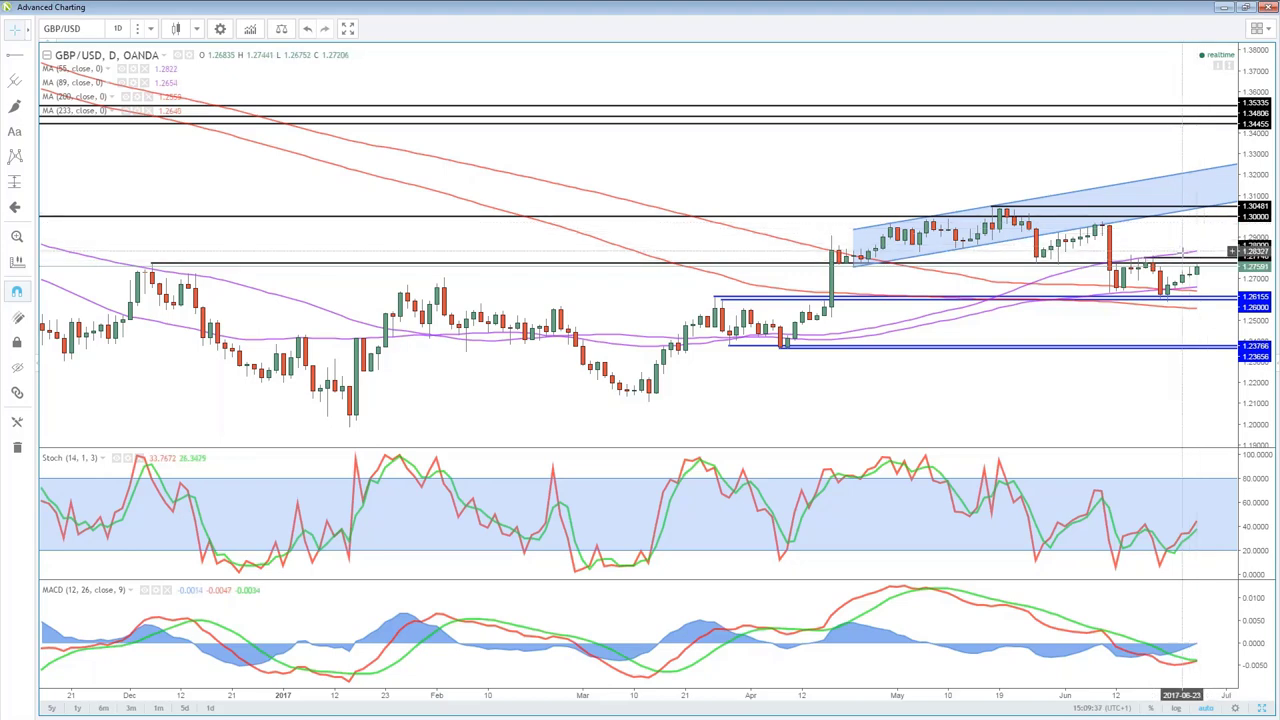
scroll(1196, 263, down, 2)
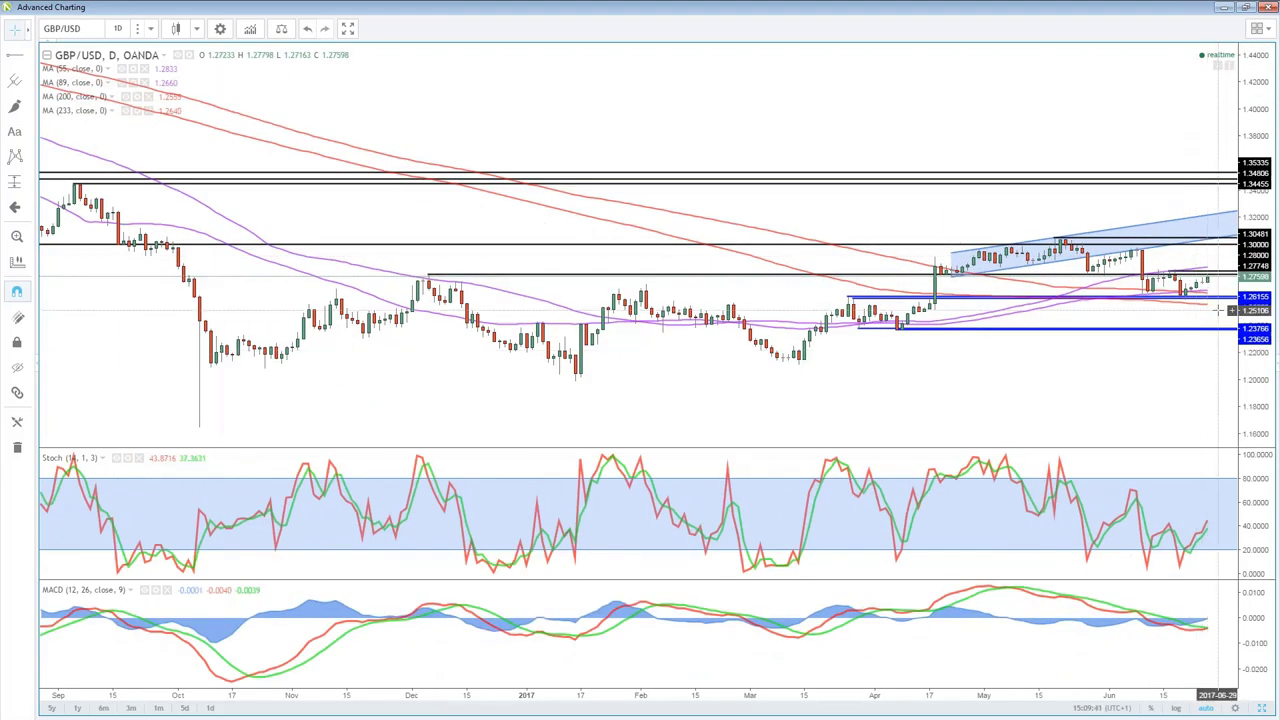
Step: Restore the four-chart grid, then maximize the USD/JPY chart instead of GBP/USD
scroll(1218, 311, up, 2)
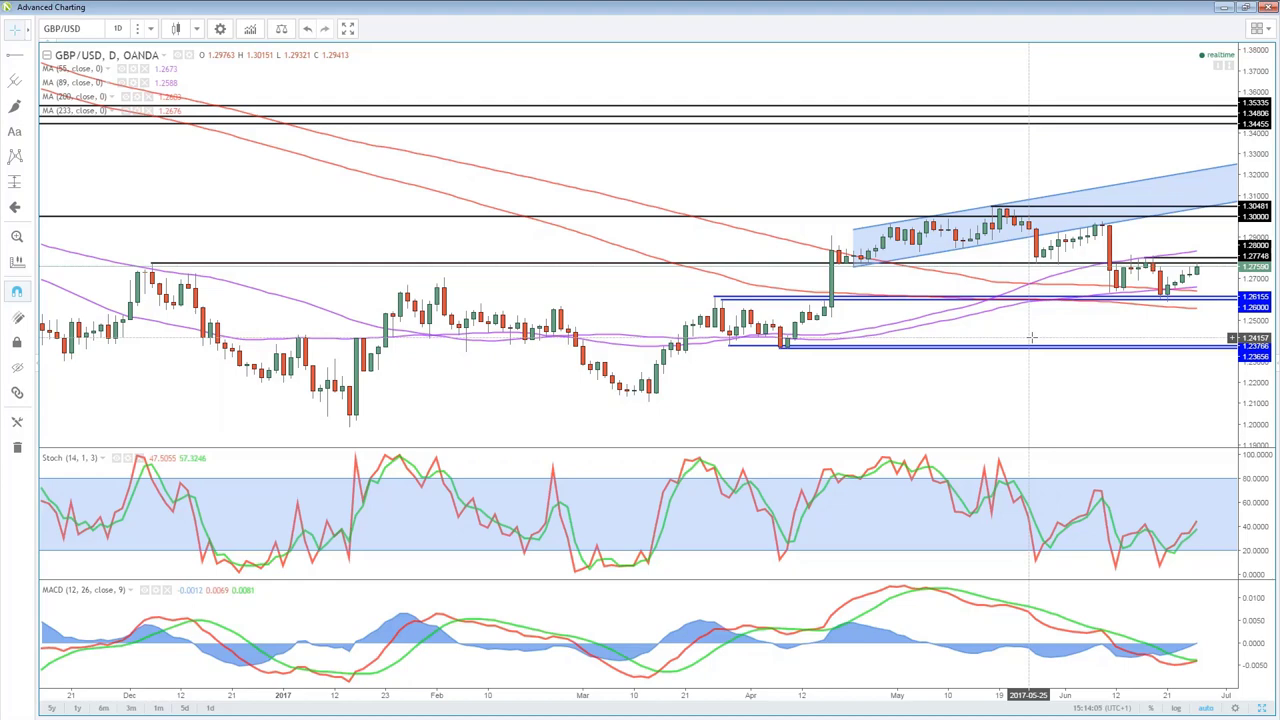
click(1261, 711)
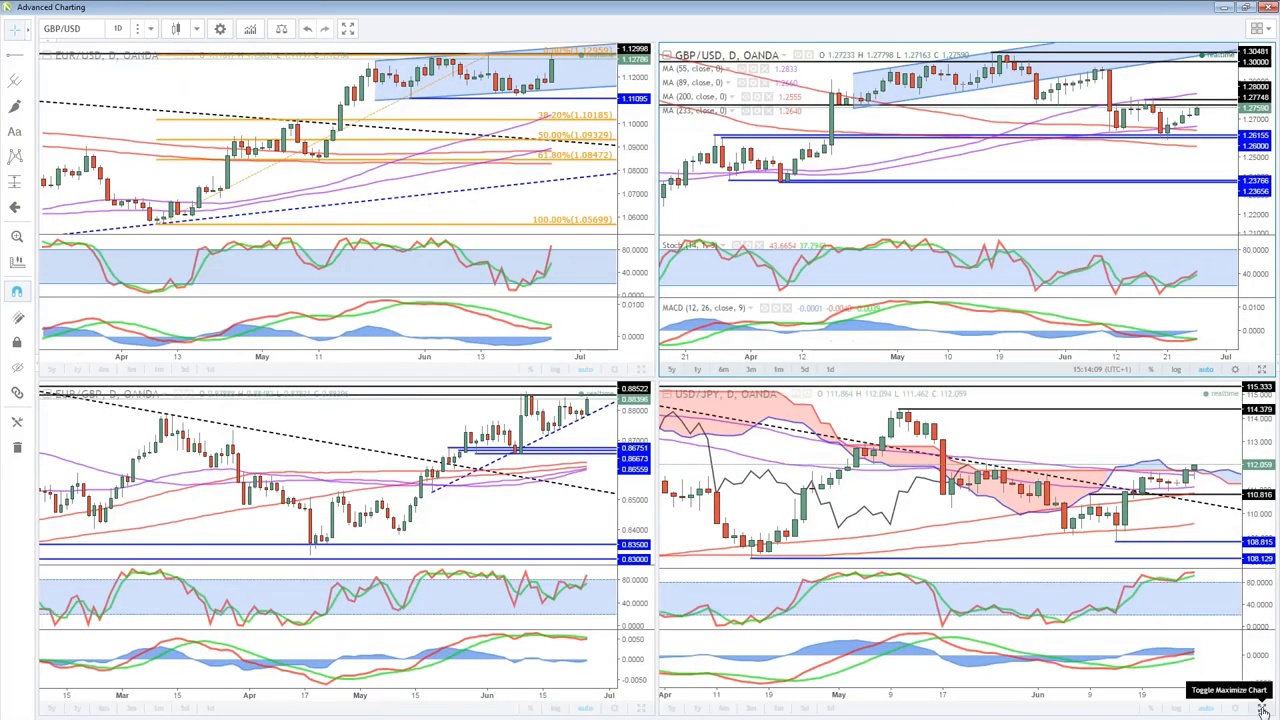
click(1263, 708)
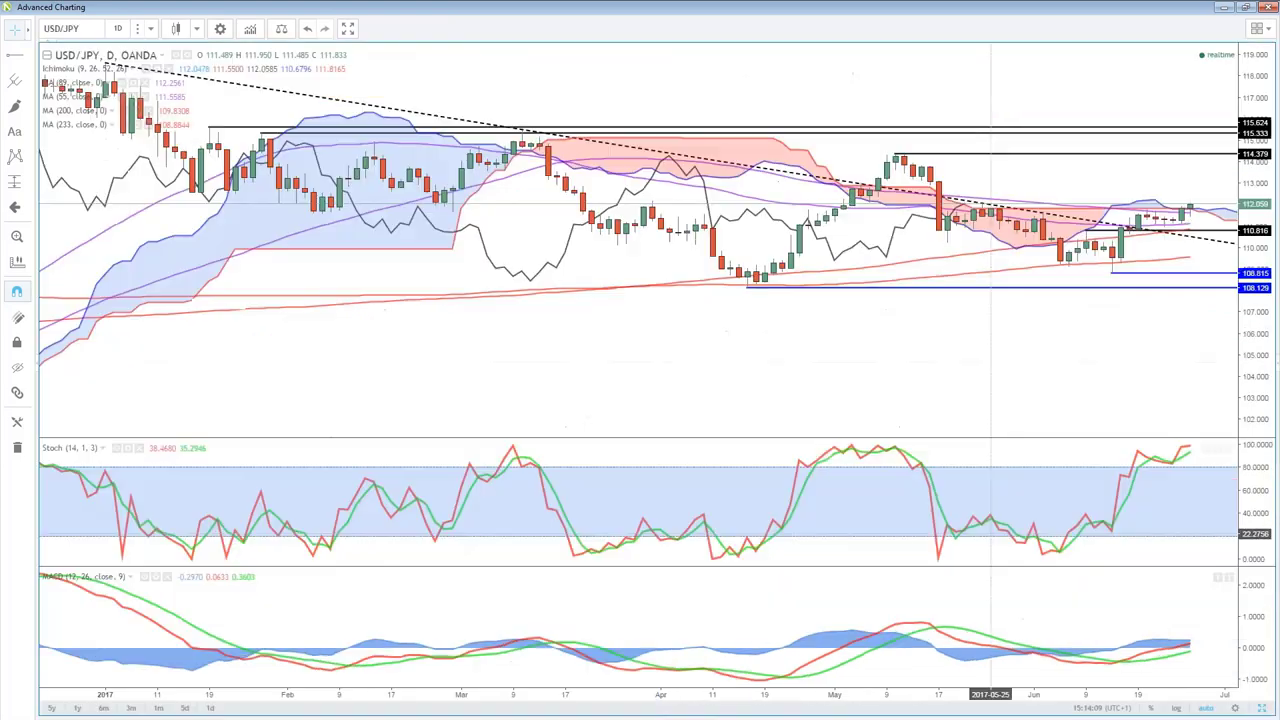
Step: Zoom out the USD/JPY time axis to show history back to November
scroll(990, 420, down, 2)
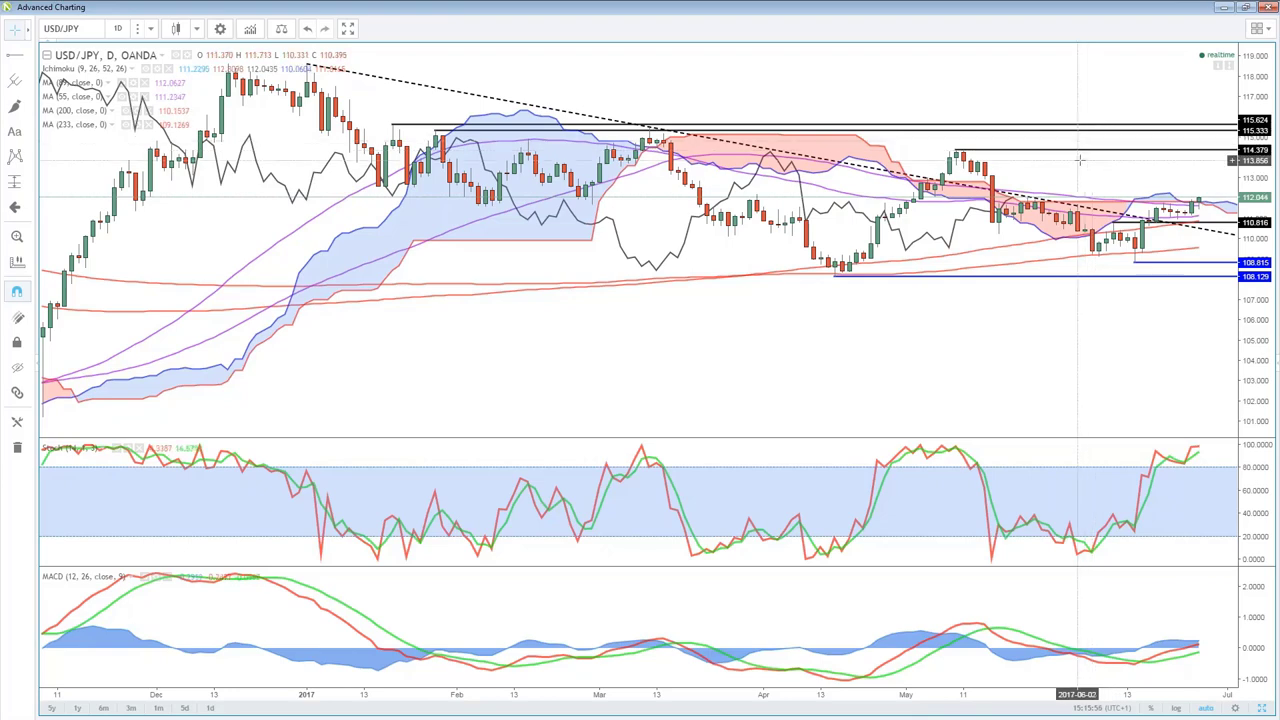
Step: Zoom back in on the recent USD/JPY daily price action
scroll(956, 182, down, 2)
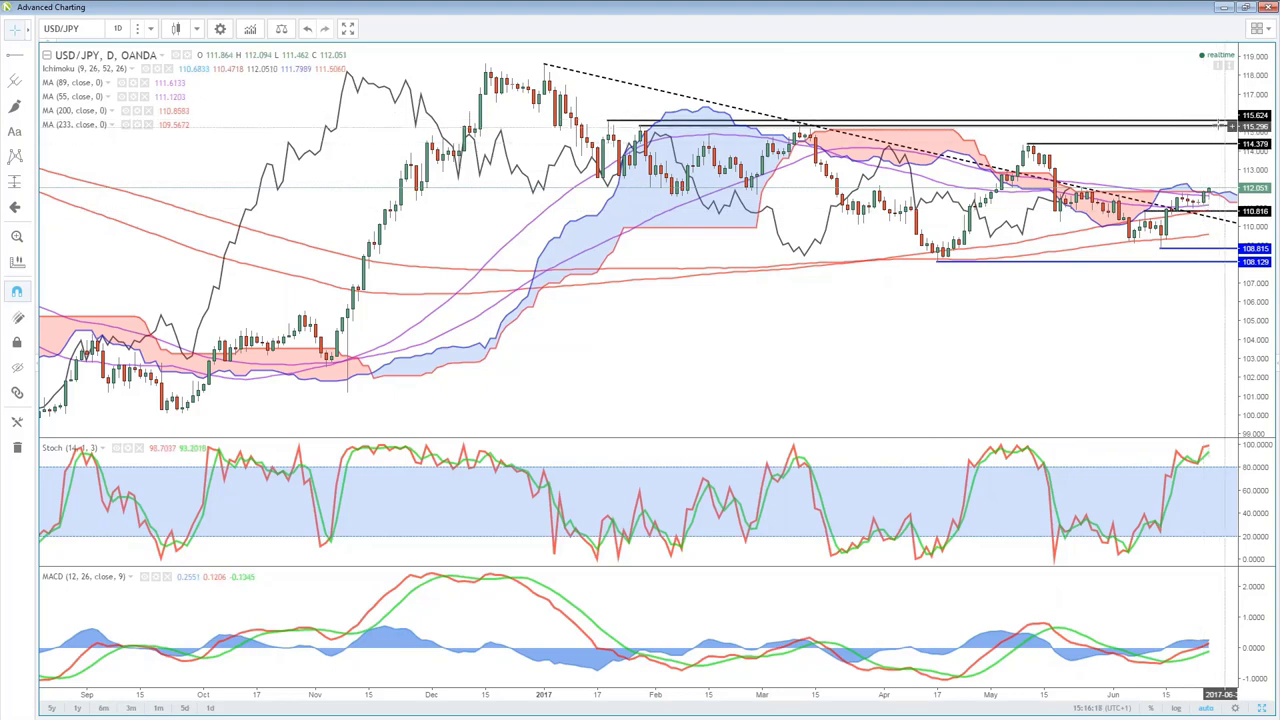
scroll(1232, 205, up, 1)
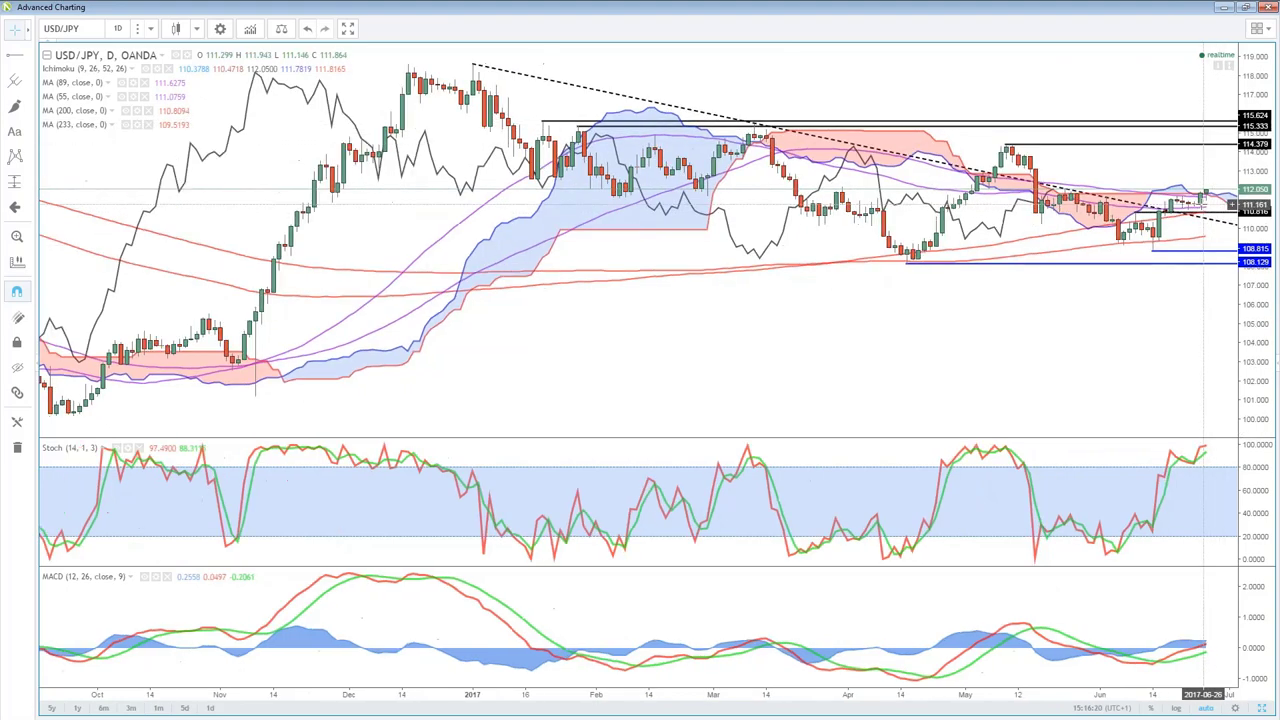
scroll(1202, 205, up, 2)
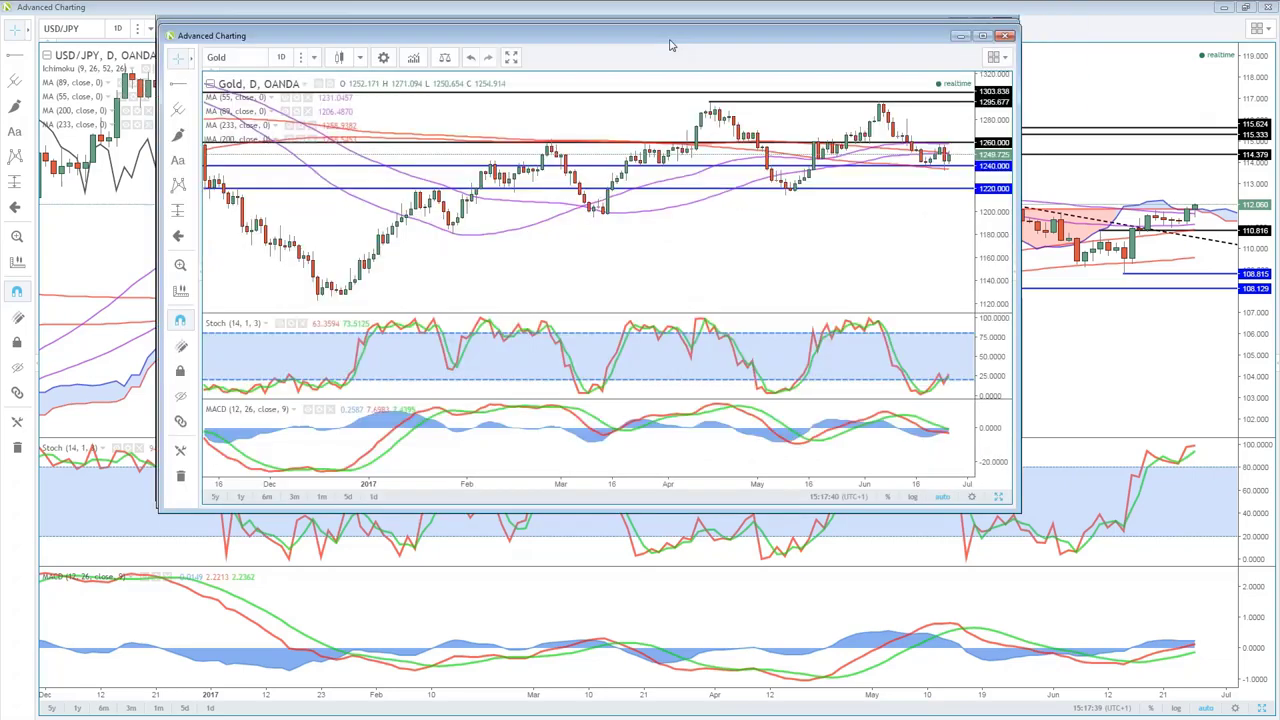
Step: Move the Gold chart window lower, maximize it and zoom in to review it
drag(672, 45, 634, 140)
double_click(634, 140)
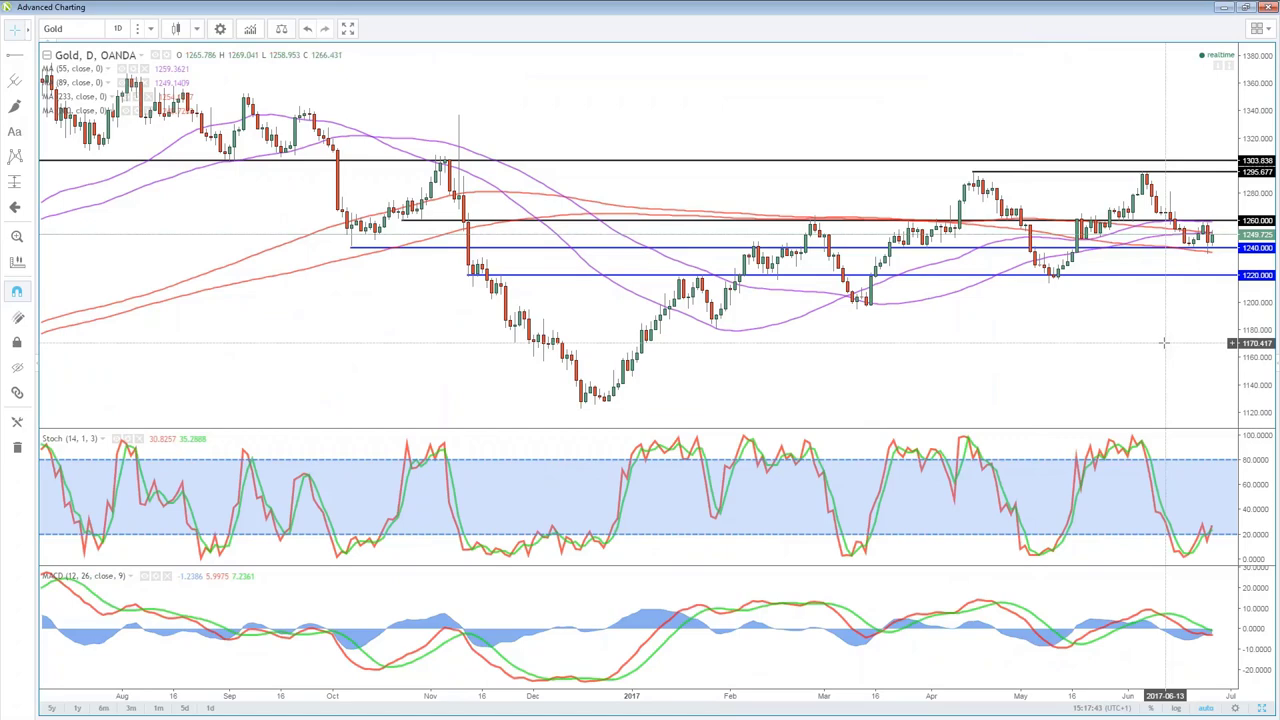
scroll(1163, 342, up, 2)
scroll(1163, 342, up, 3)
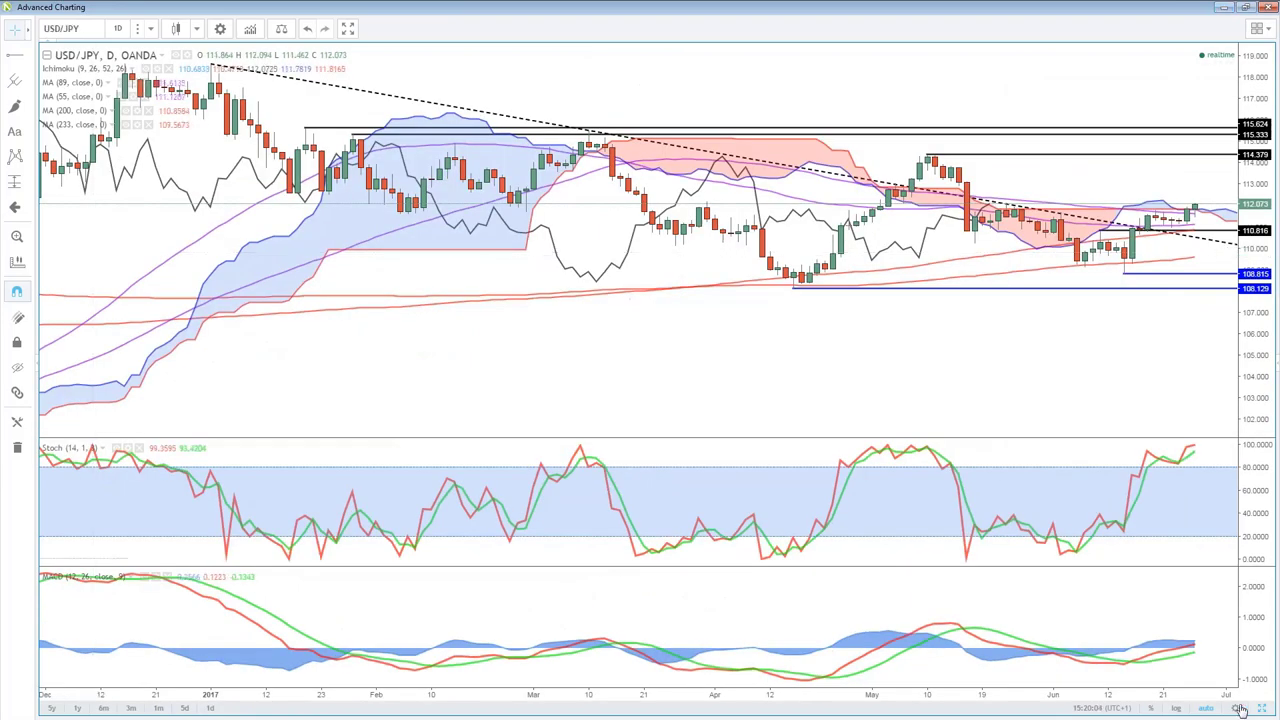
Step: Load AUD/USD into the bottom-left chart of the four-chart layout and maximize it
click(1240, 710)
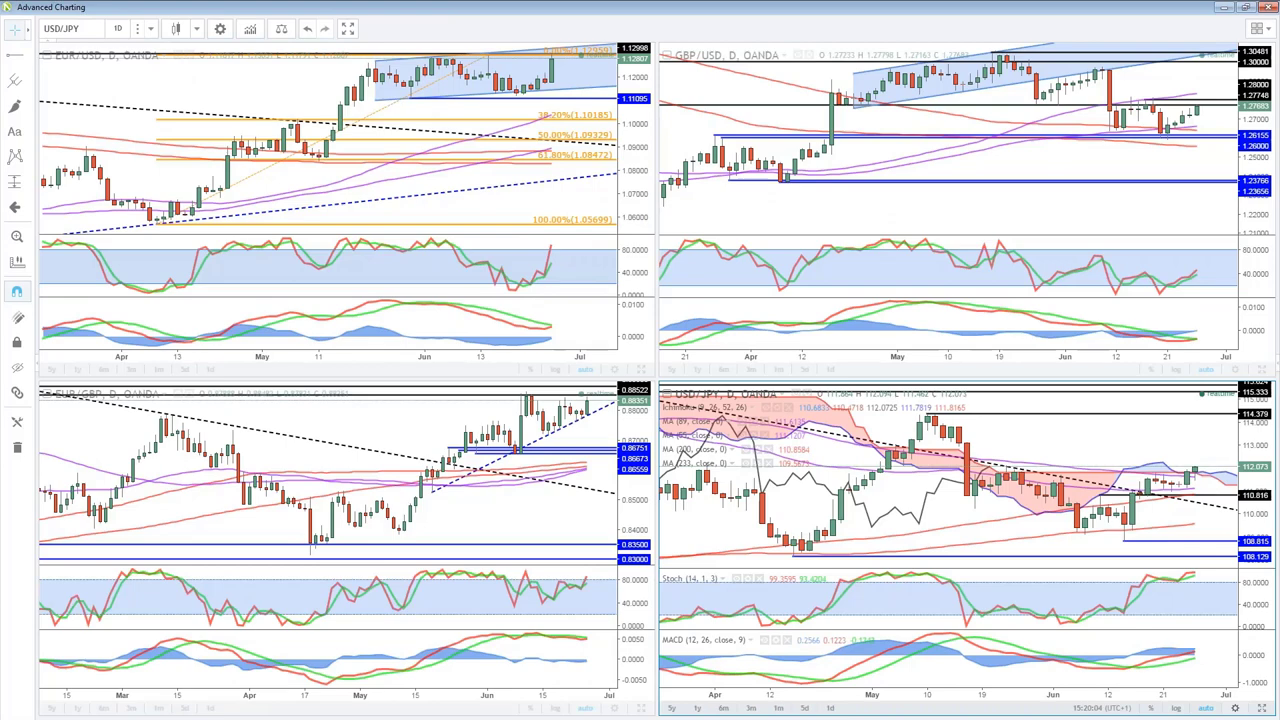
click(85, 28)
text(AUDSUSD)
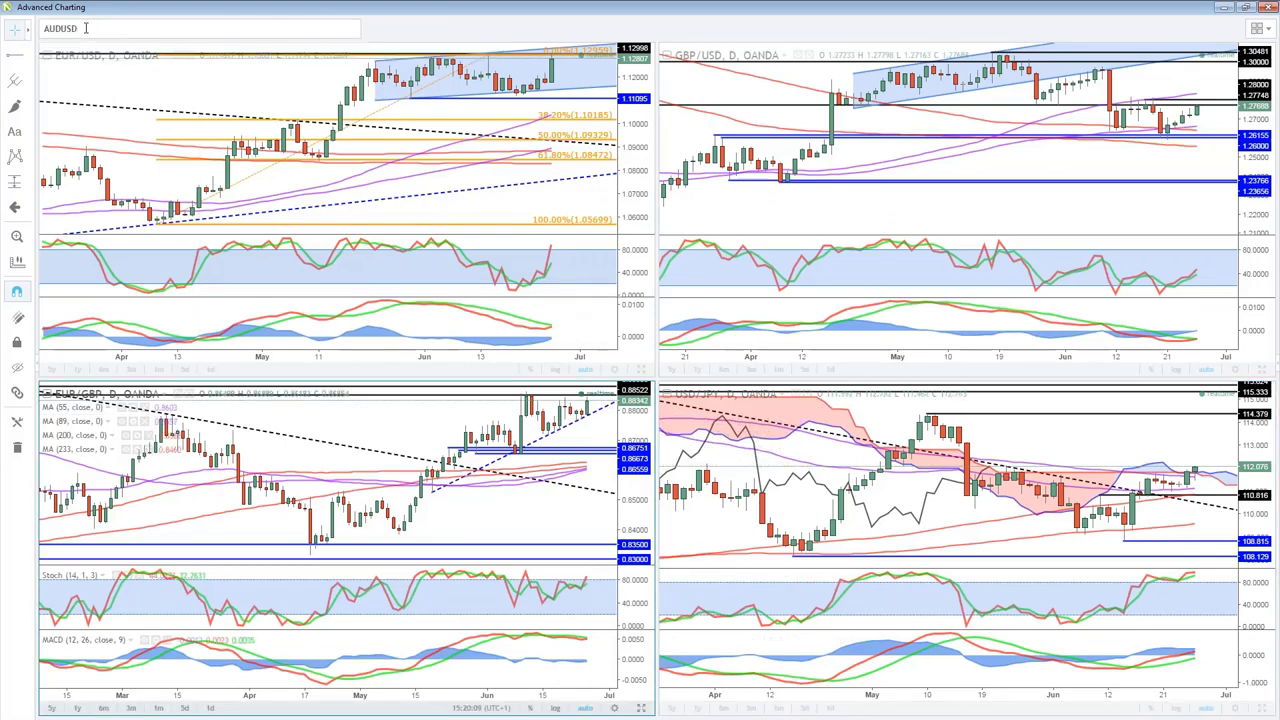
key(Return)
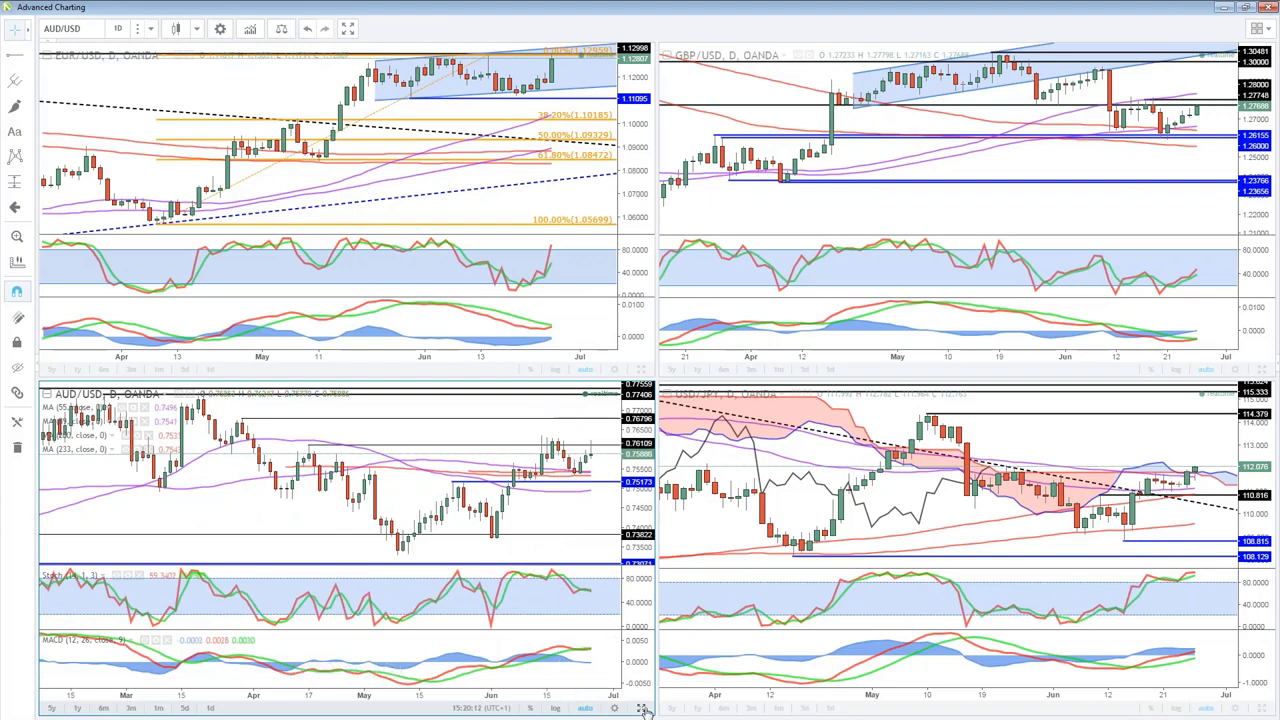
click(642, 708)
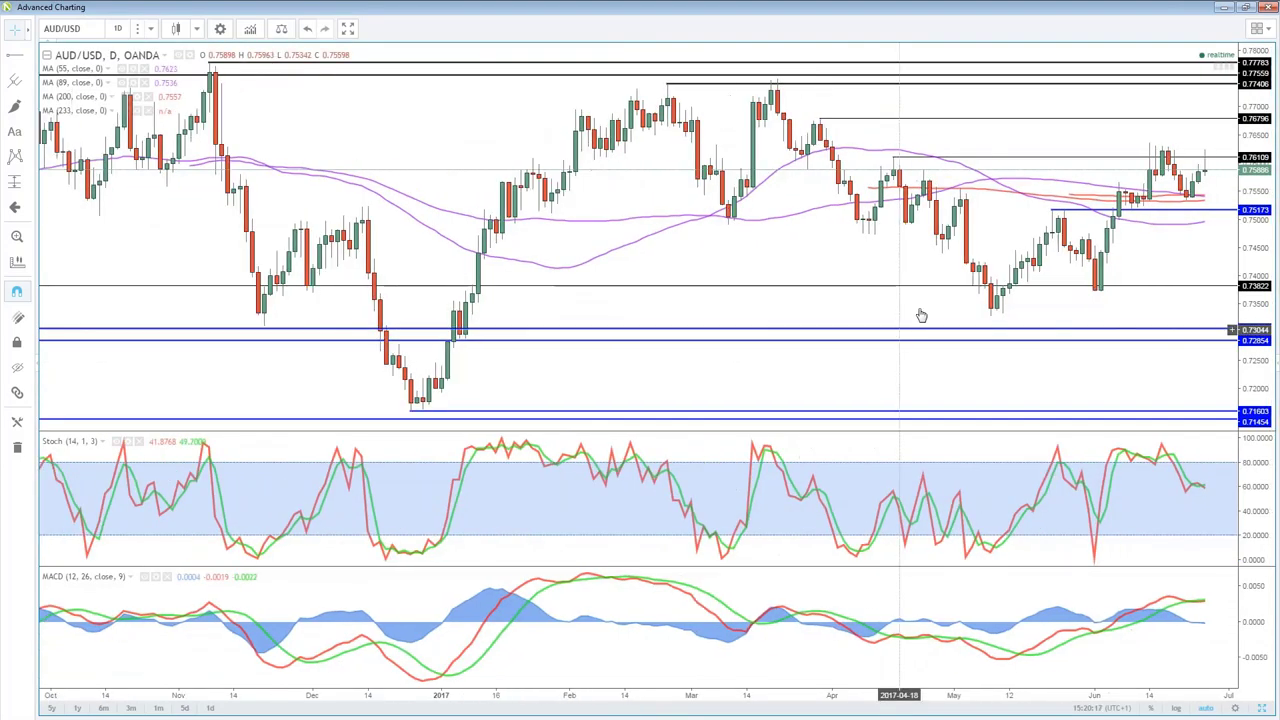
Step: Fix a horizontal level on the AUD/USD chart at 0.76109
scroll(935, 279, up, 2)
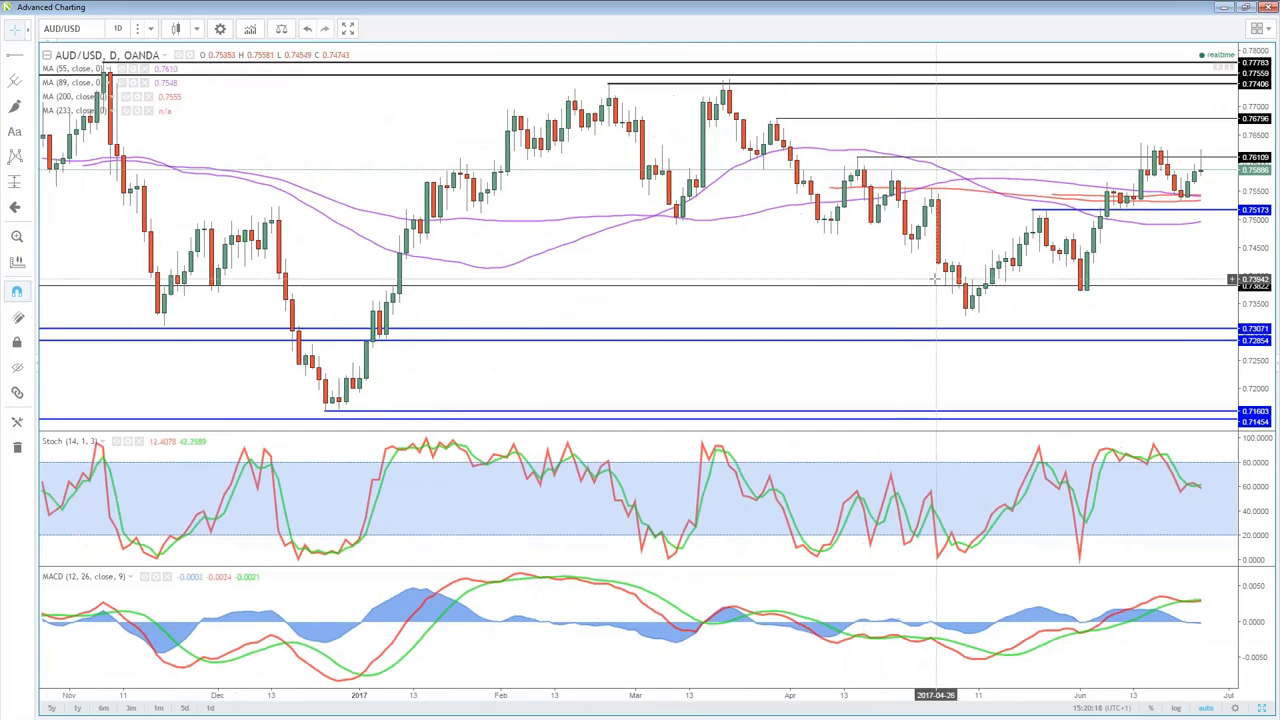
scroll(983, 338, up, 2)
scroll(983, 338, down, 2)
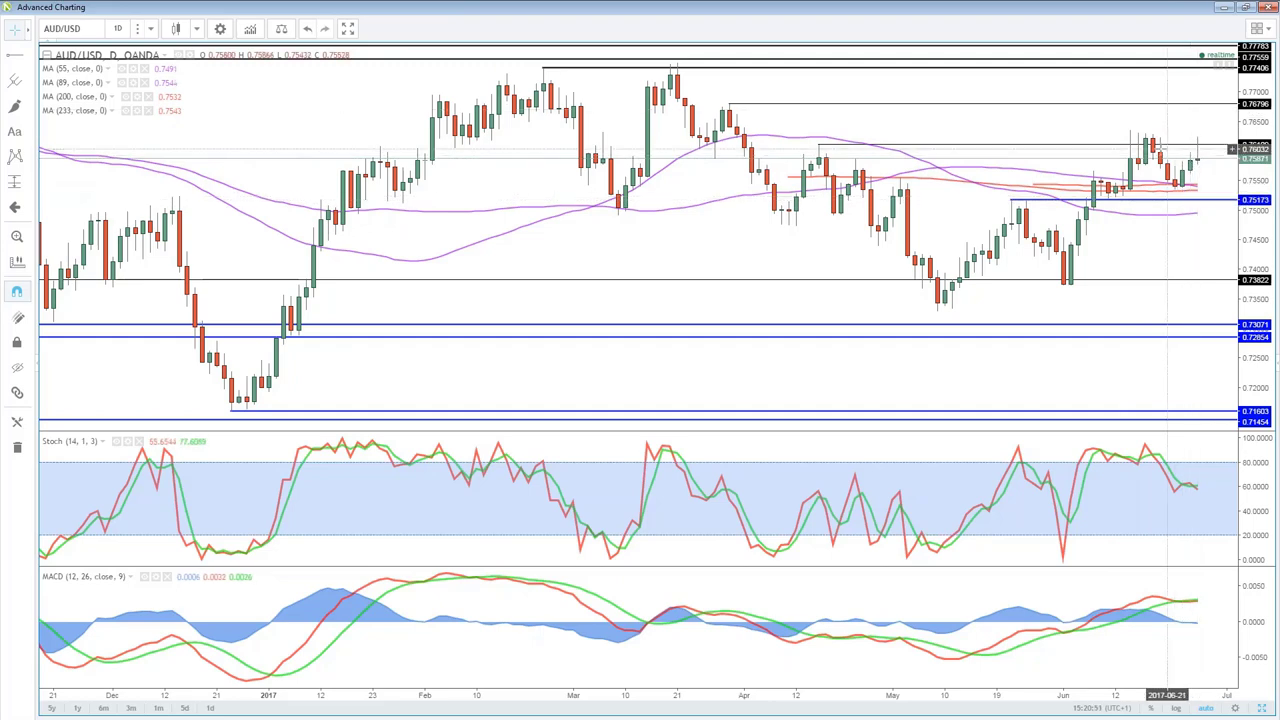
click(1175, 146)
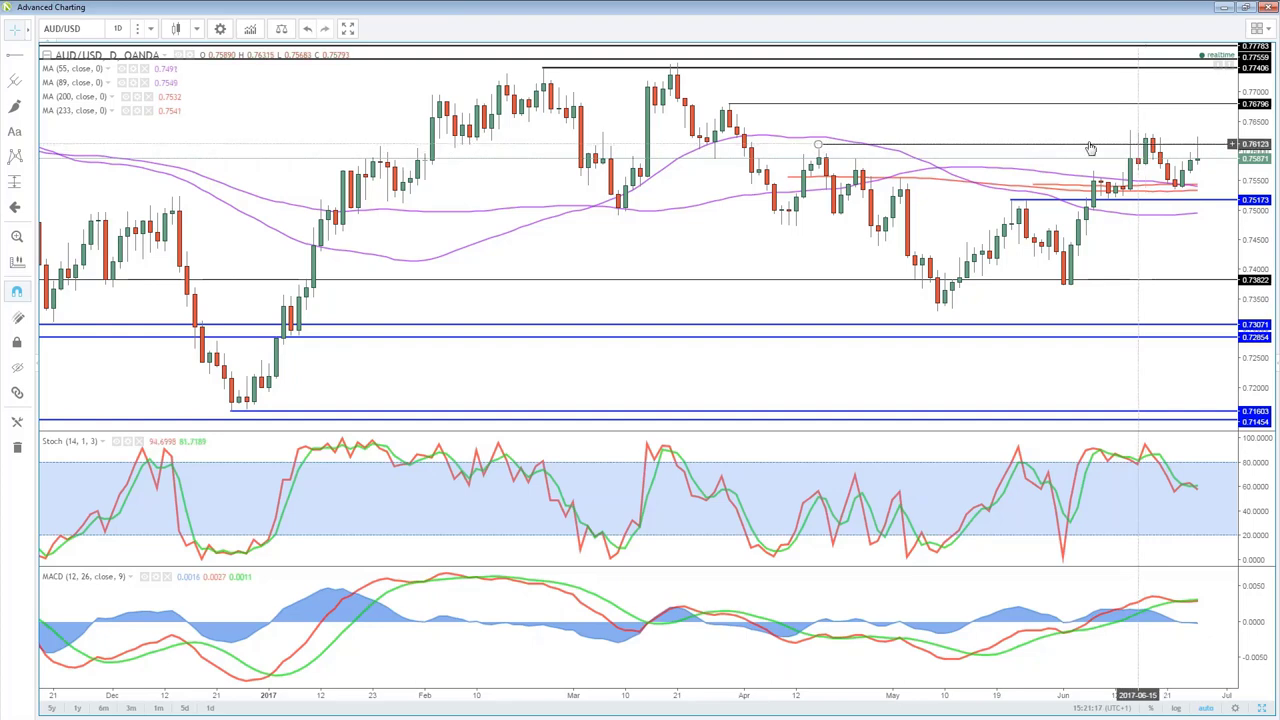
Step: Switch the chart's symbol from AUD/USD to USD/CAD
click(77, 30)
text(U)
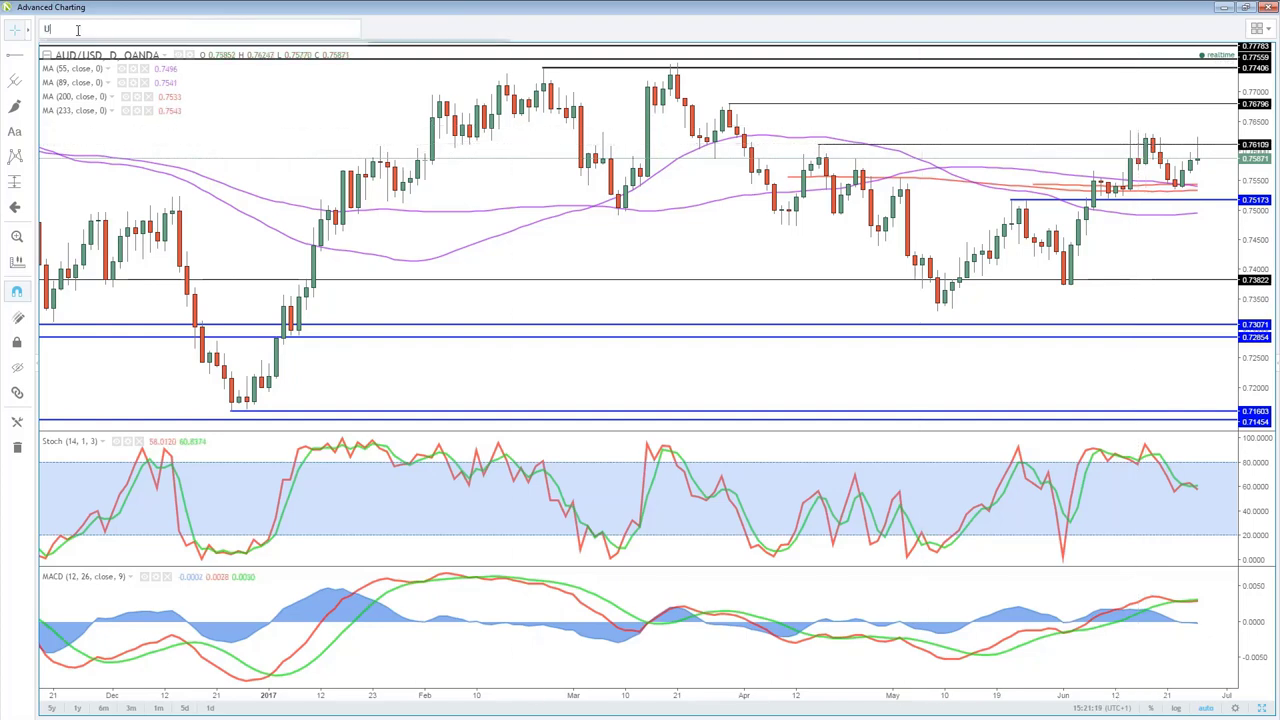
text(SDCAD)
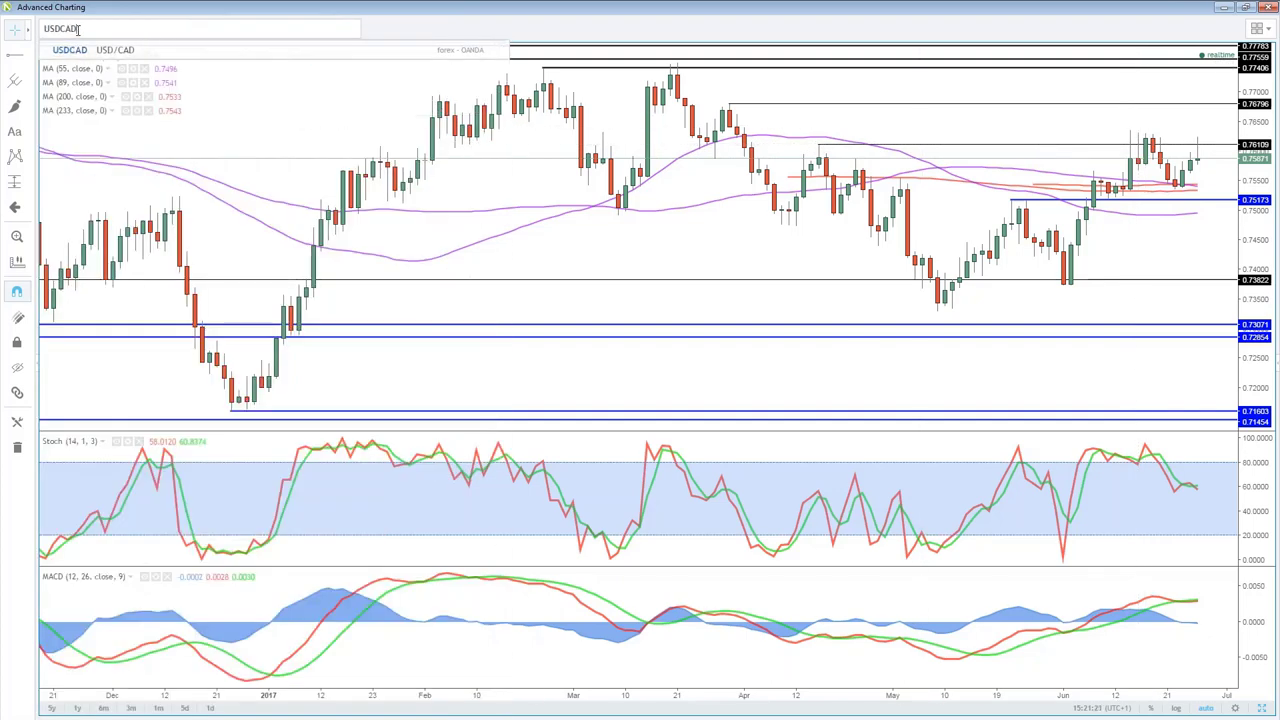
key(Return)
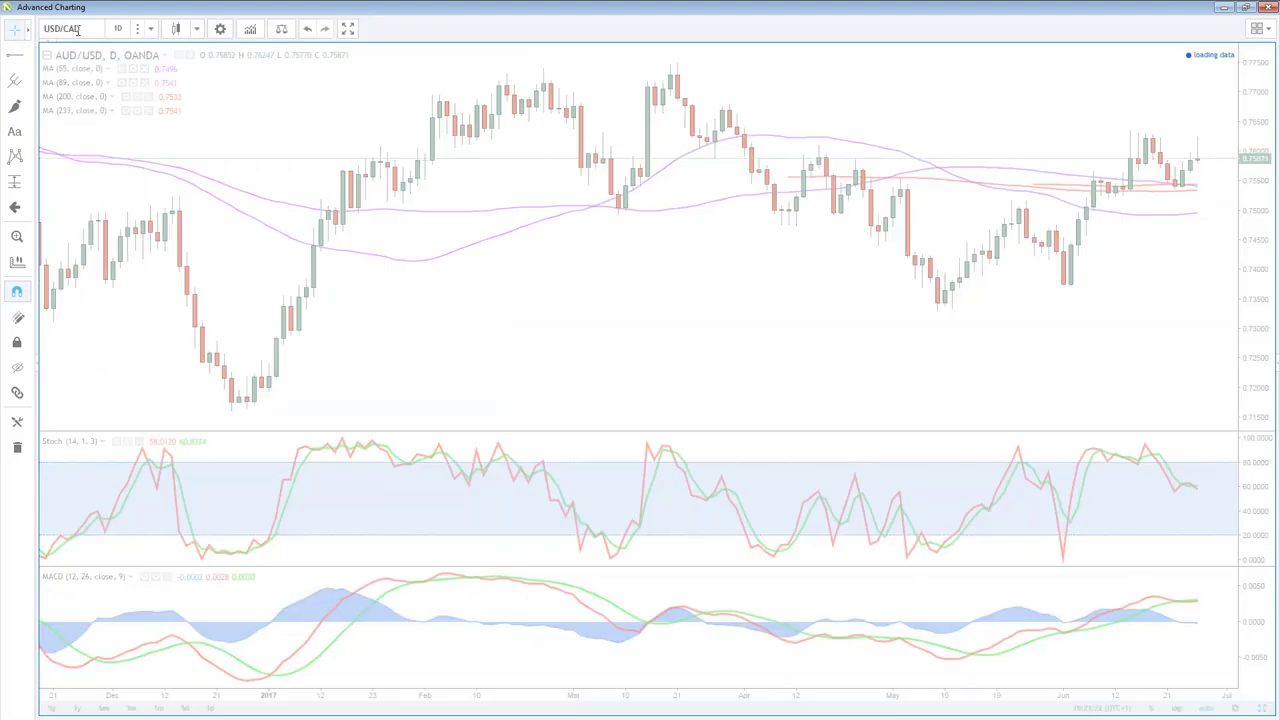
Step: Zoom the USD/CAD daily time axis to show October 2016 through July 2017
scroll(488, 245, down, 3)
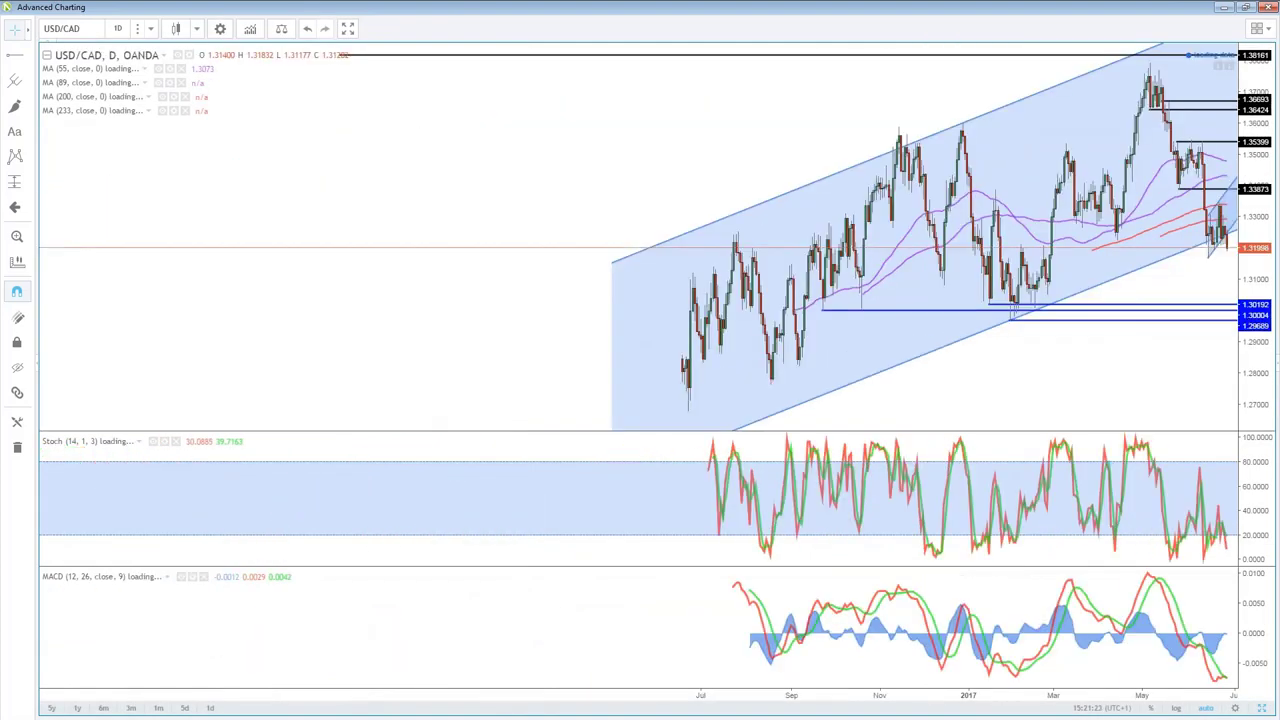
scroll(617, 316, down, 3)
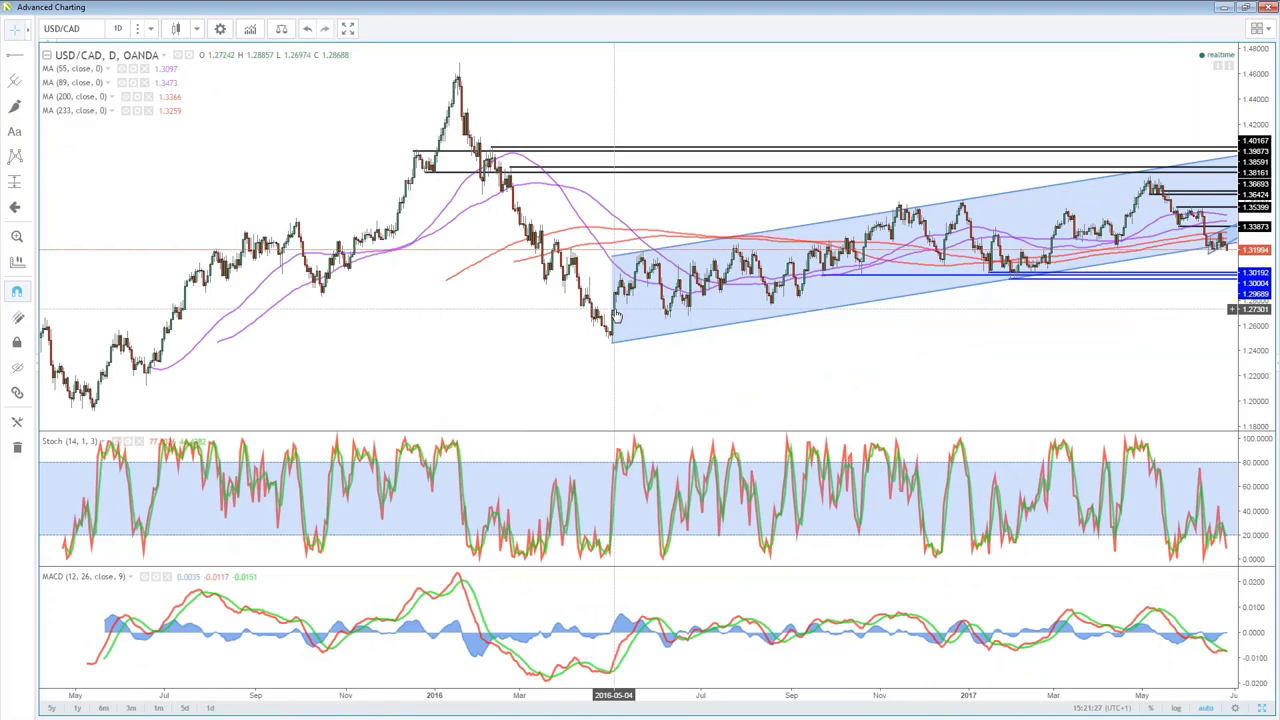
scroll(617, 316, up, 1)
scroll(617, 316, up, 2)
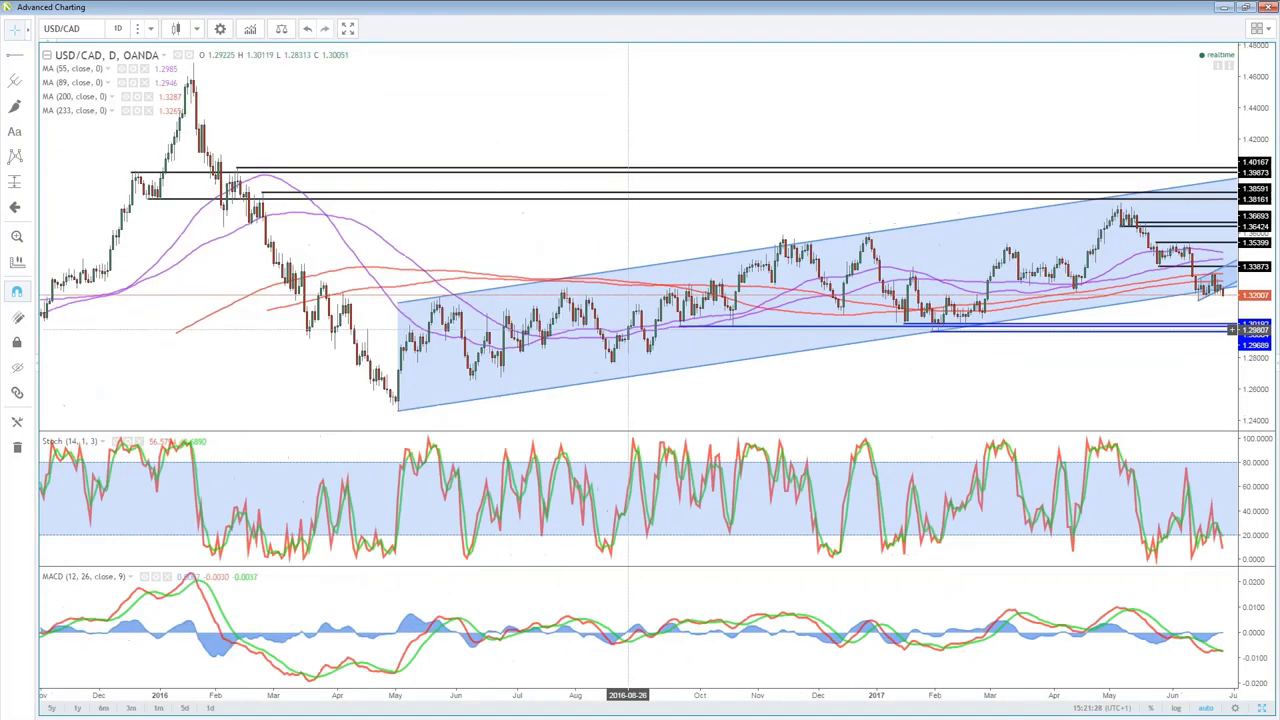
scroll(989, 321, up, 2)
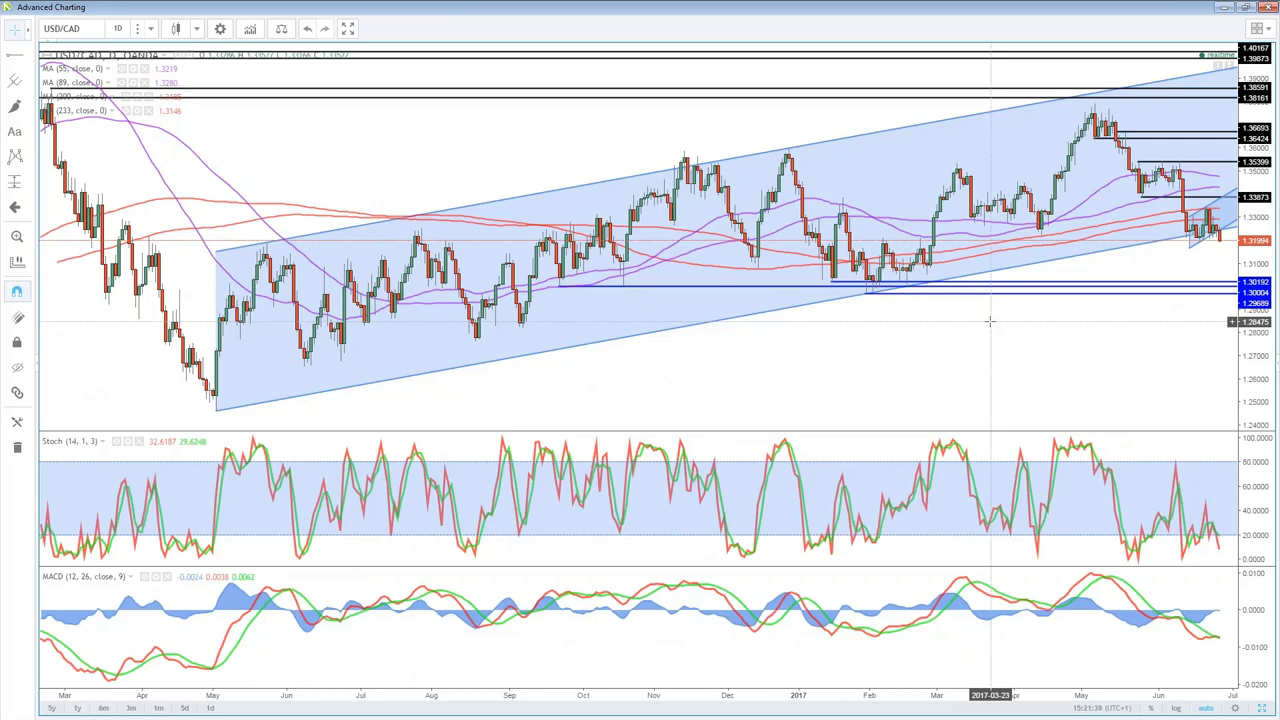
scroll(989, 321, up, 2)
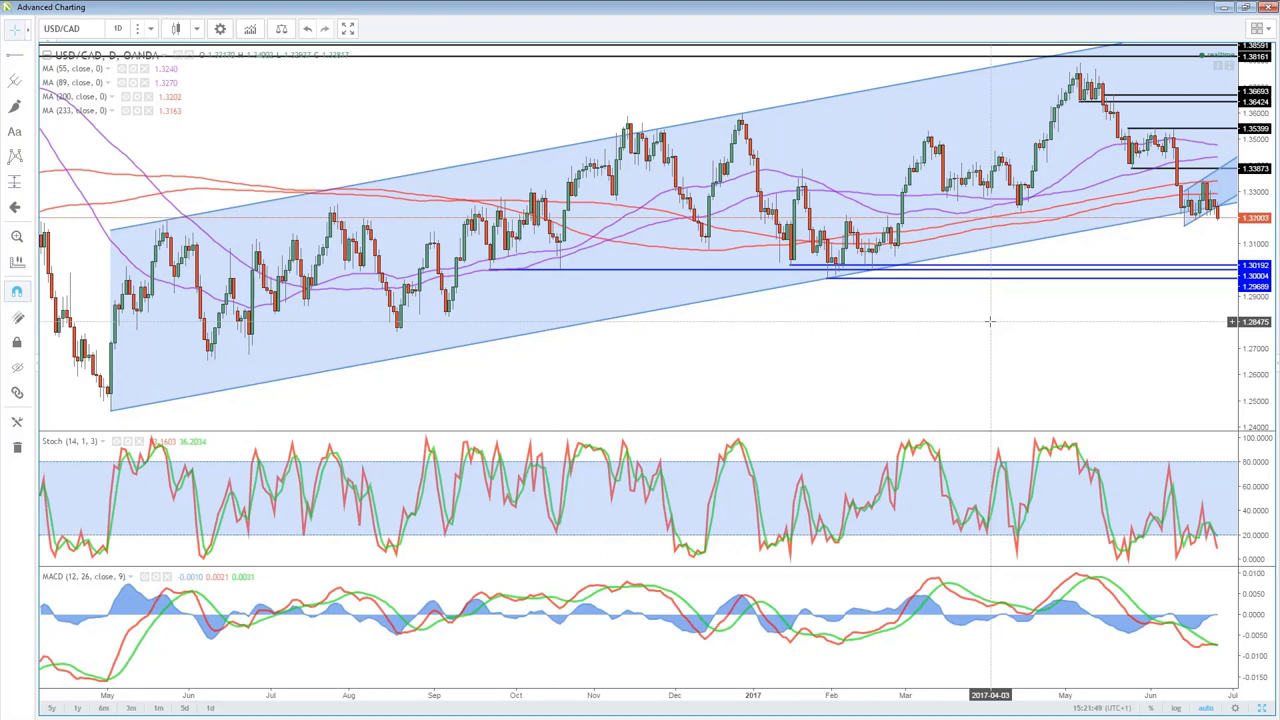
scroll(989, 321, up, 1)
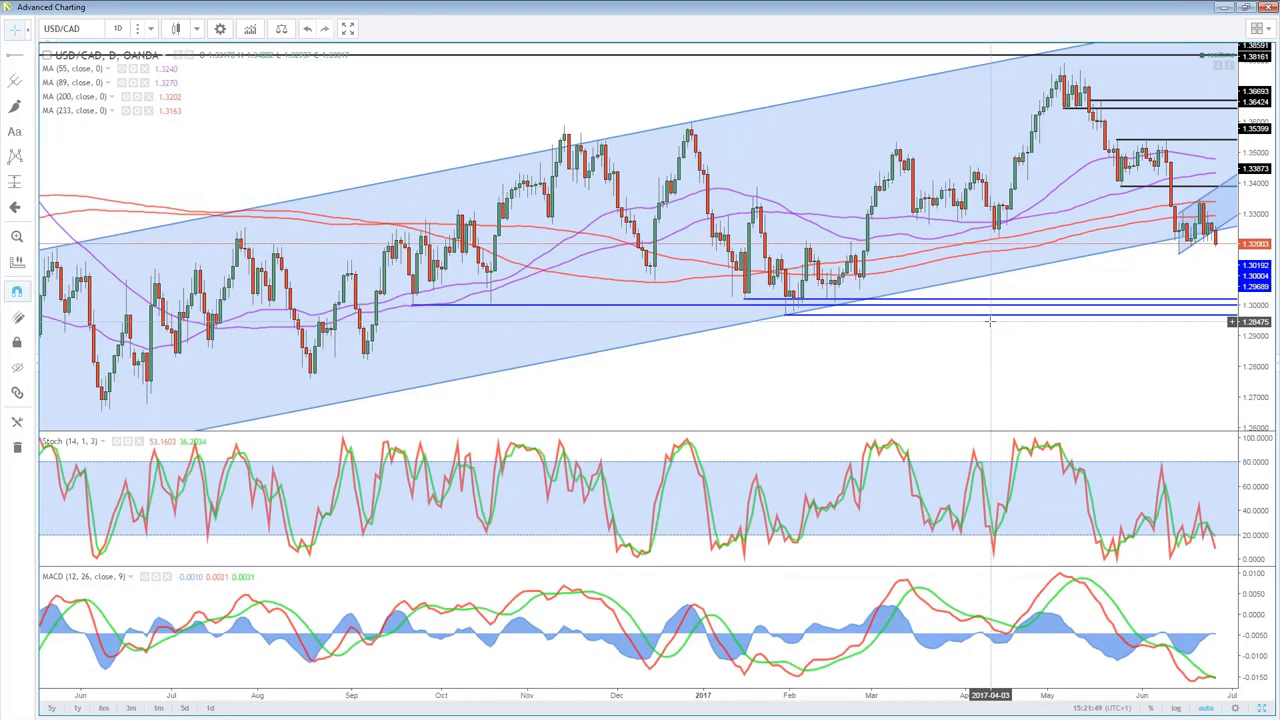
scroll(989, 321, up, 2)
scroll(989, 351, up, 2)
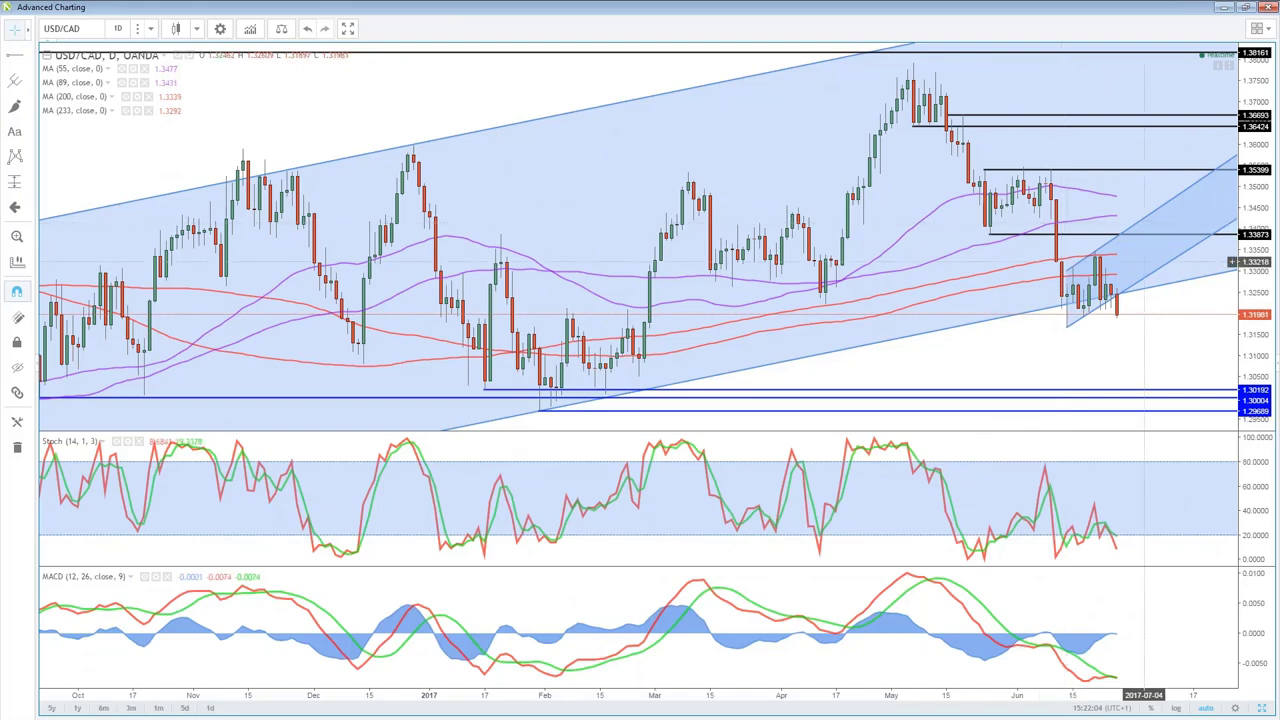
scroll(1143, 262, down, 3)
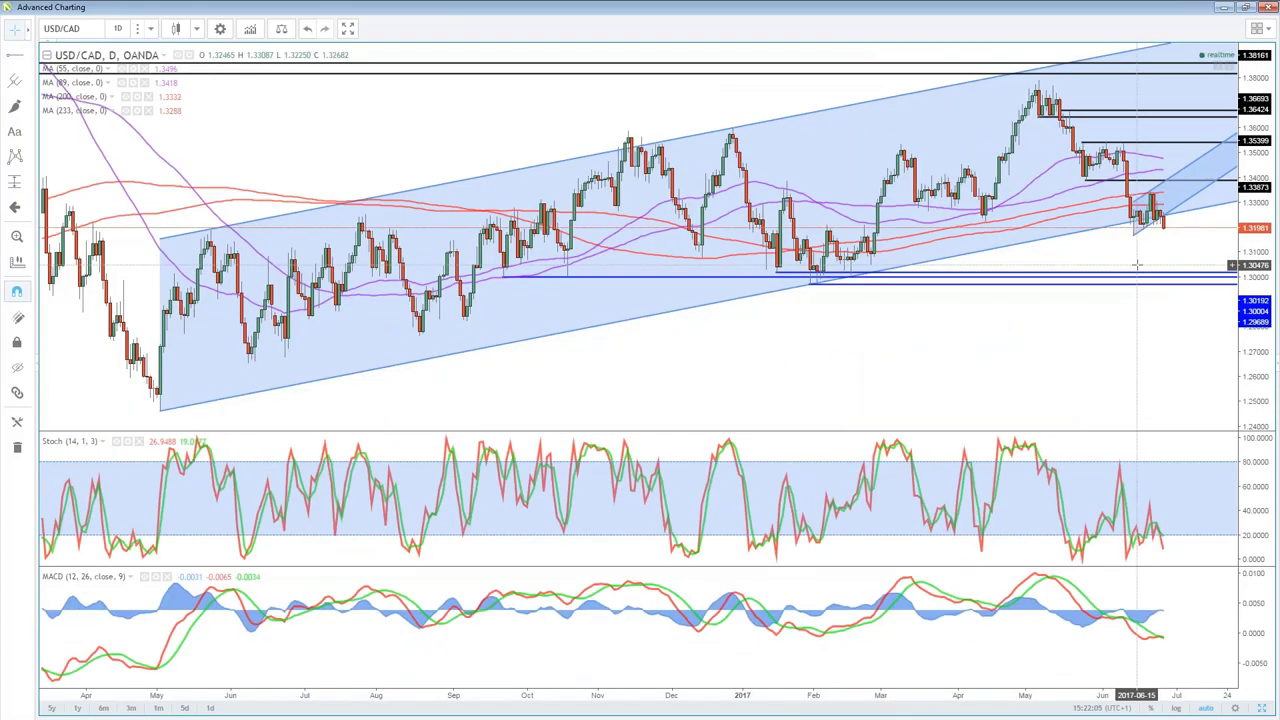
scroll(1137, 264, down, 2)
scroll(1116, 256, up, 3)
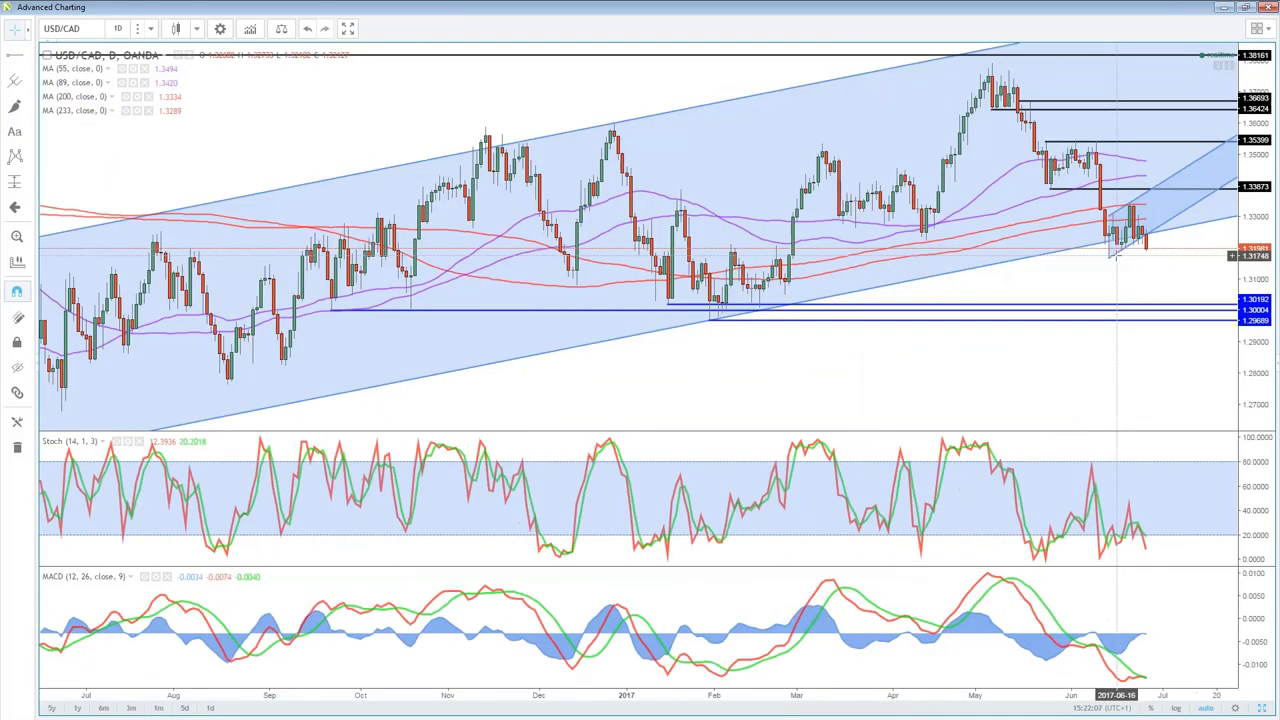
scroll(1116, 256, up, 2)
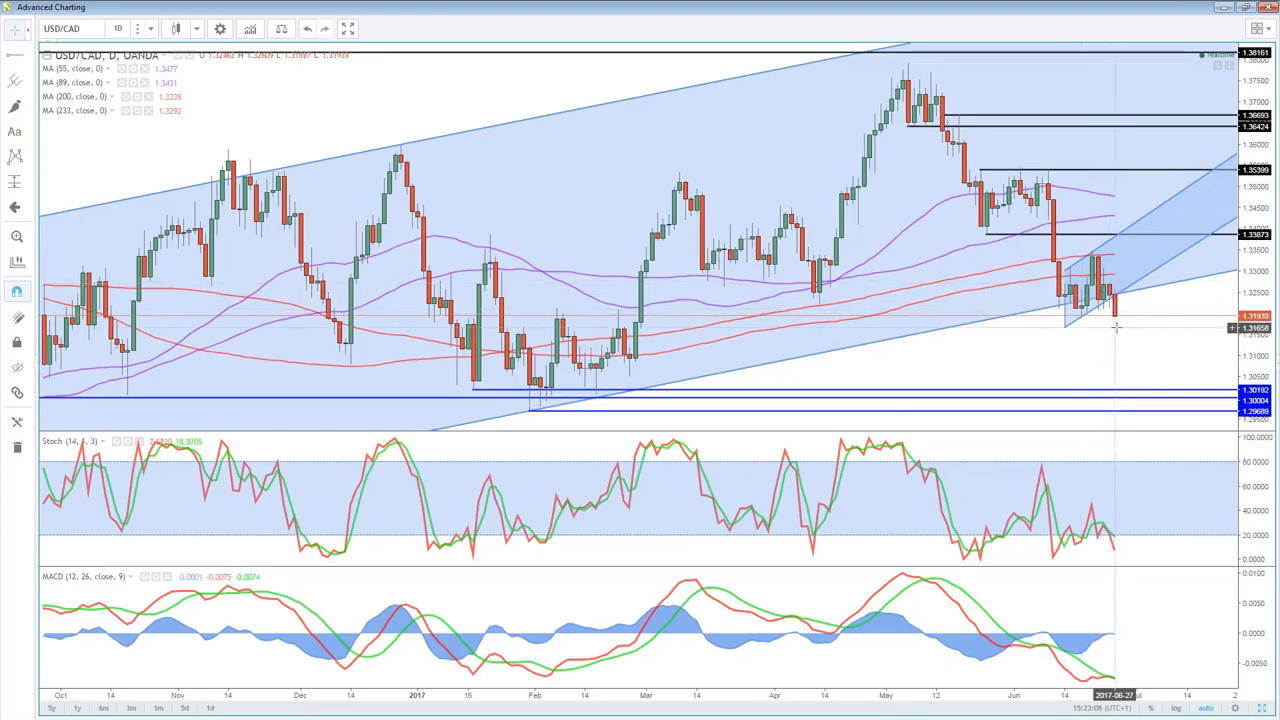
scroll(1116, 327, down, 1)
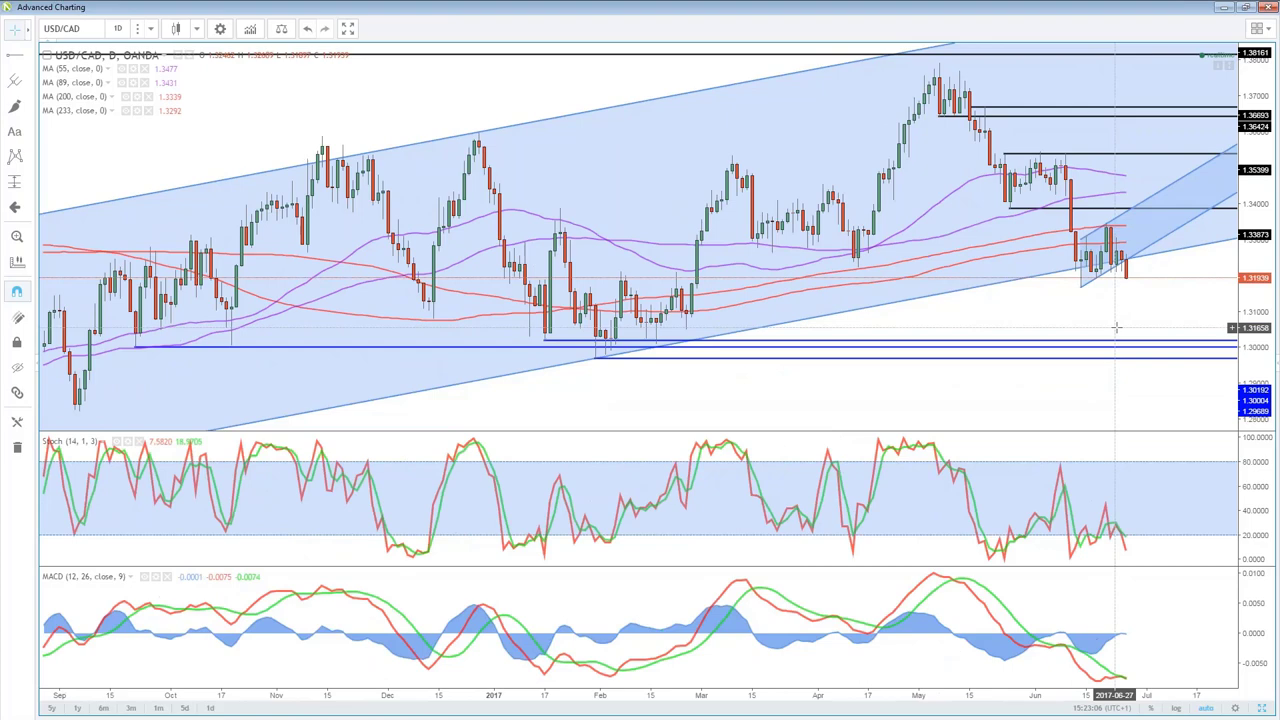
scroll(1116, 327, down, 1)
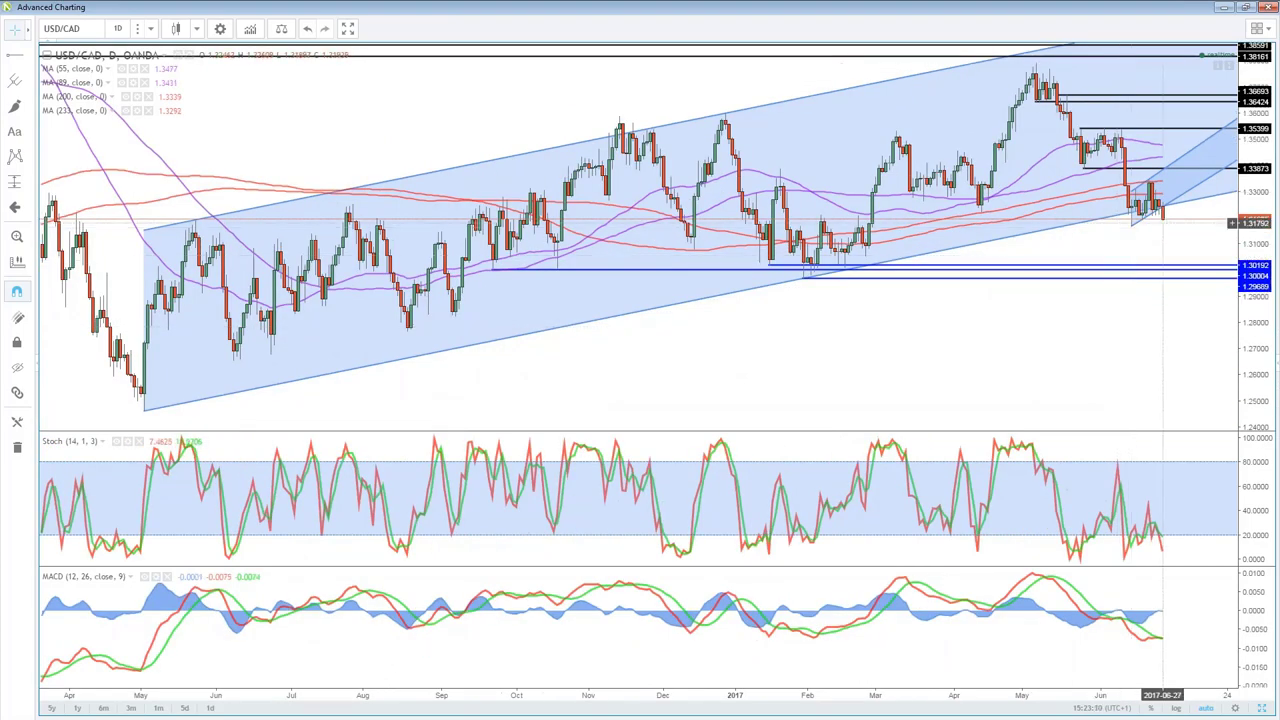
drag(1196, 265, 1198, 273)
key(ctrl+z)
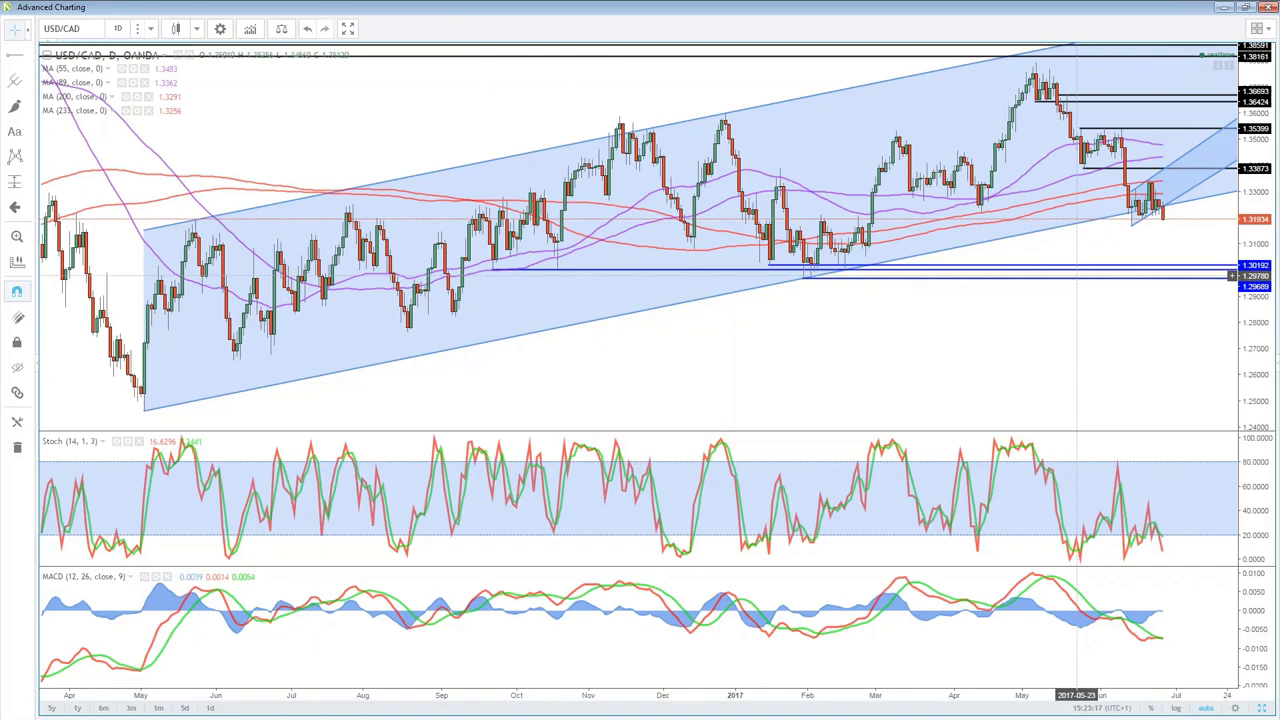
scroll(1165, 272, up, 1)
scroll(1165, 272, up, 2)
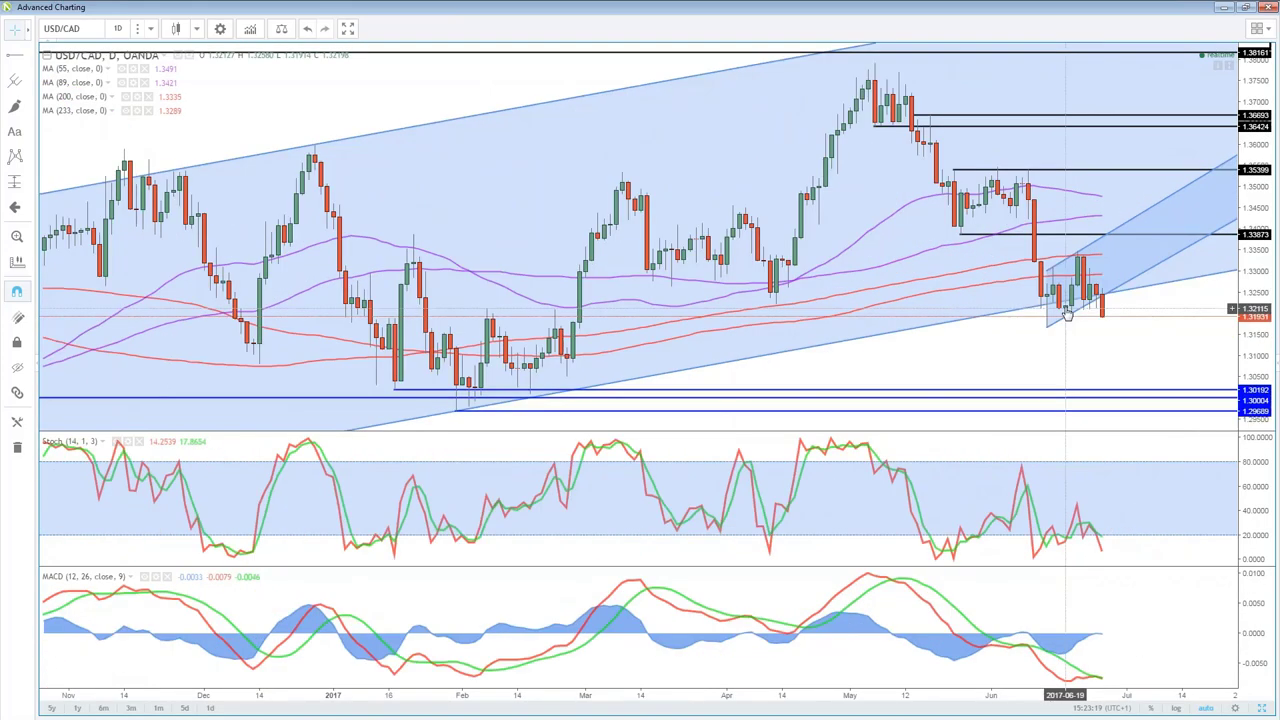
scroll(1067, 314, down, 1)
scroll(1058, 250, down, 1)
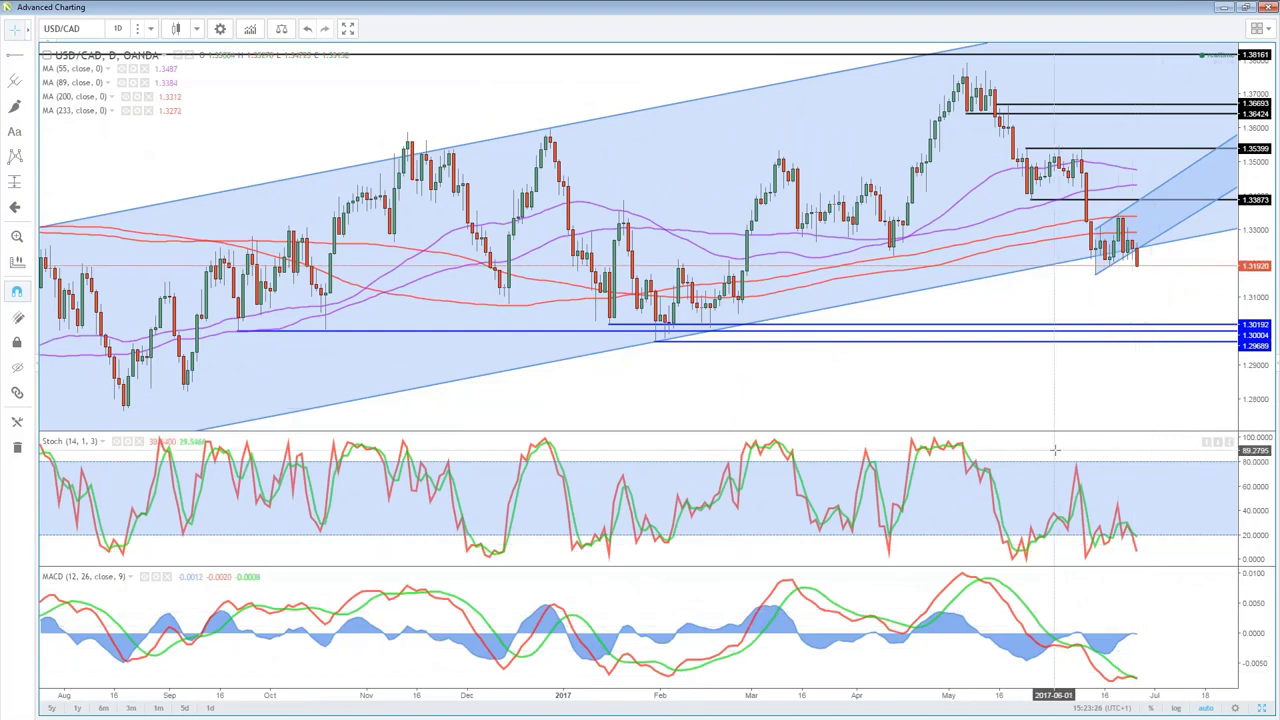
scroll(1052, 387, up, 1)
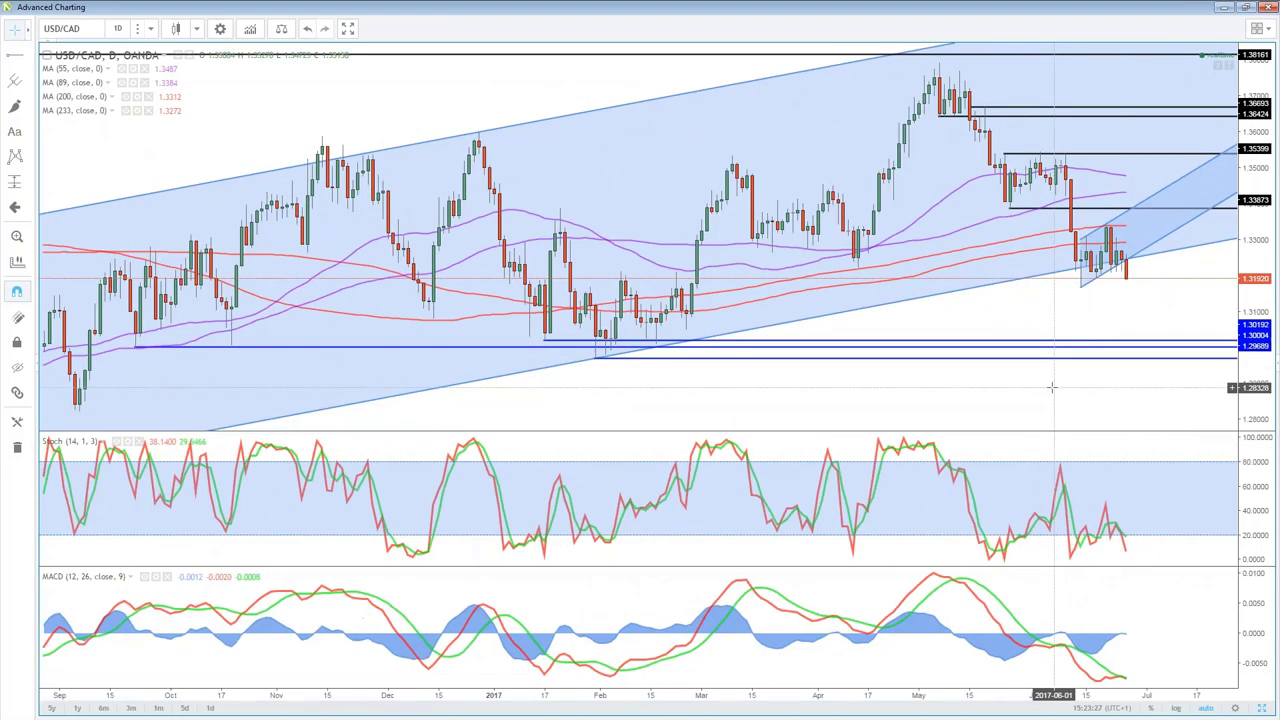
scroll(1052, 387, up, 1)
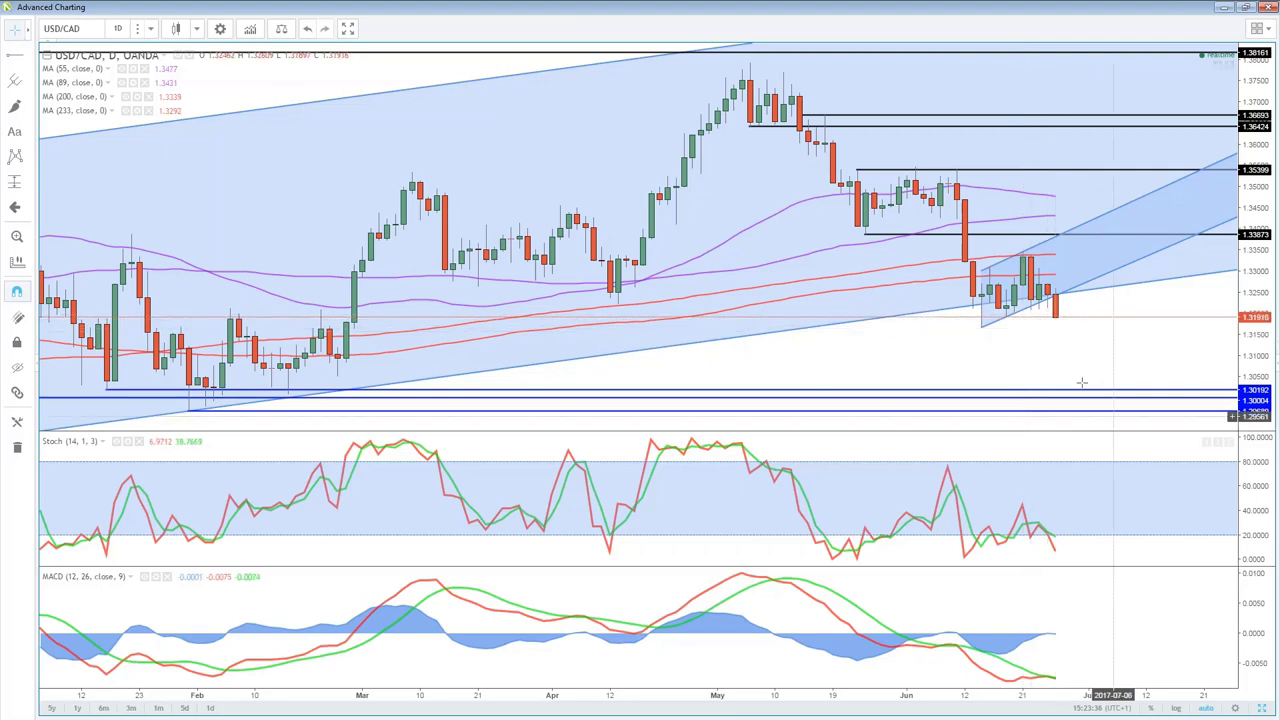
scroll(1081, 382, down, 3)
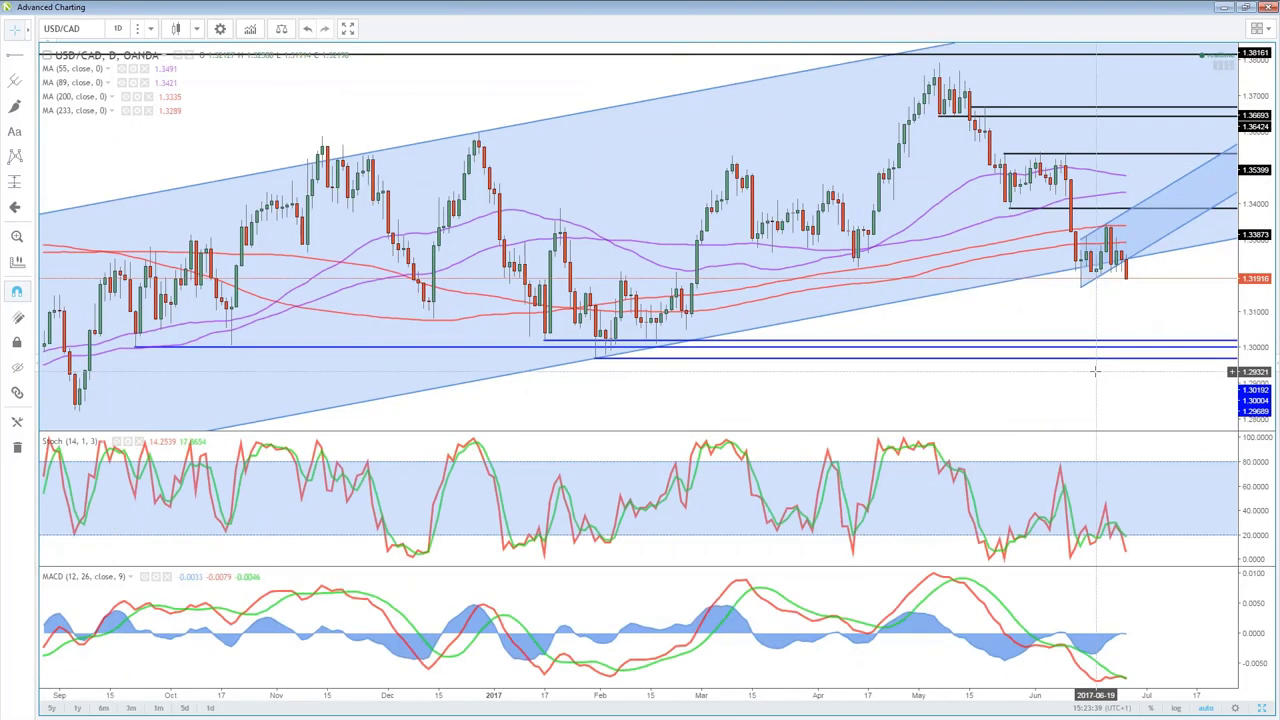